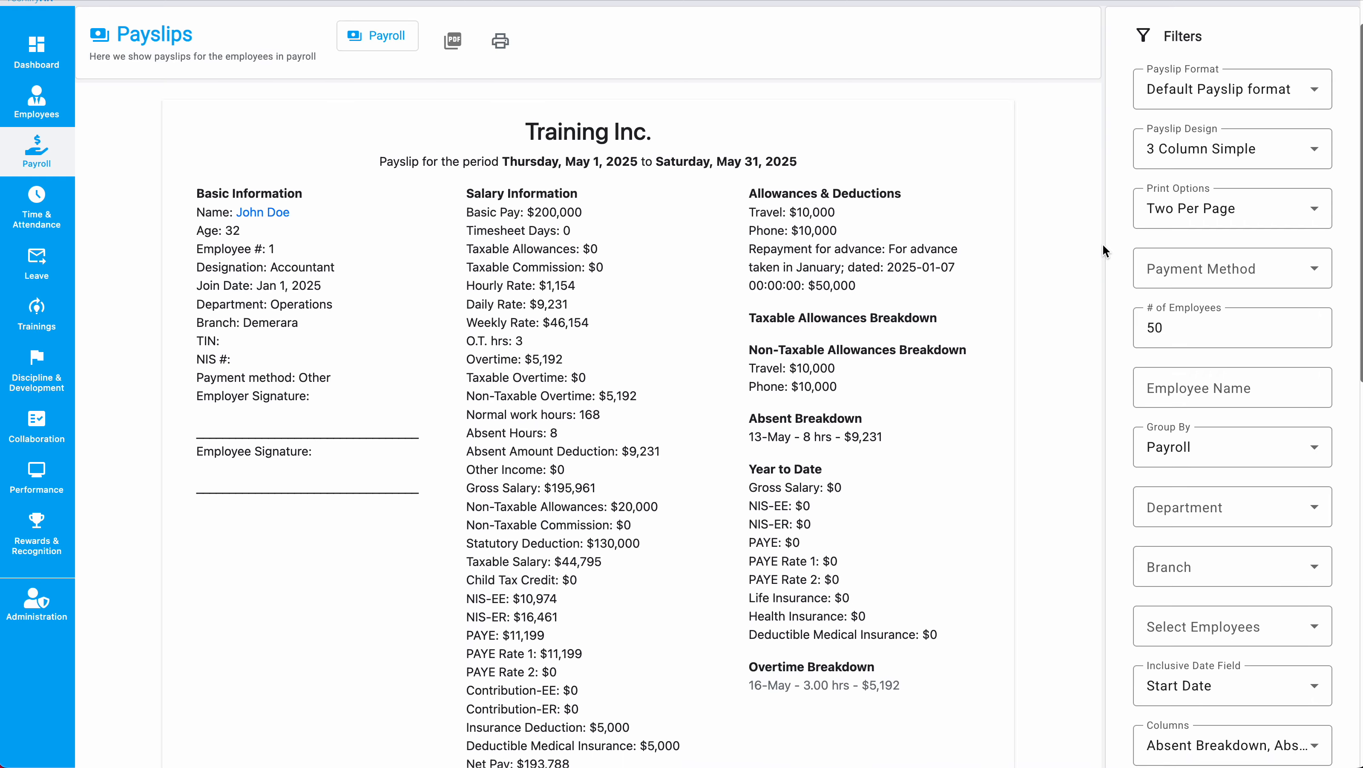
Check the Payment Method choices without picking one and leave the employee count at 50.
{"action": "scroll", "coordinate": [1103, 250], "scroll_direction": "up", "scroll_amount": 3}
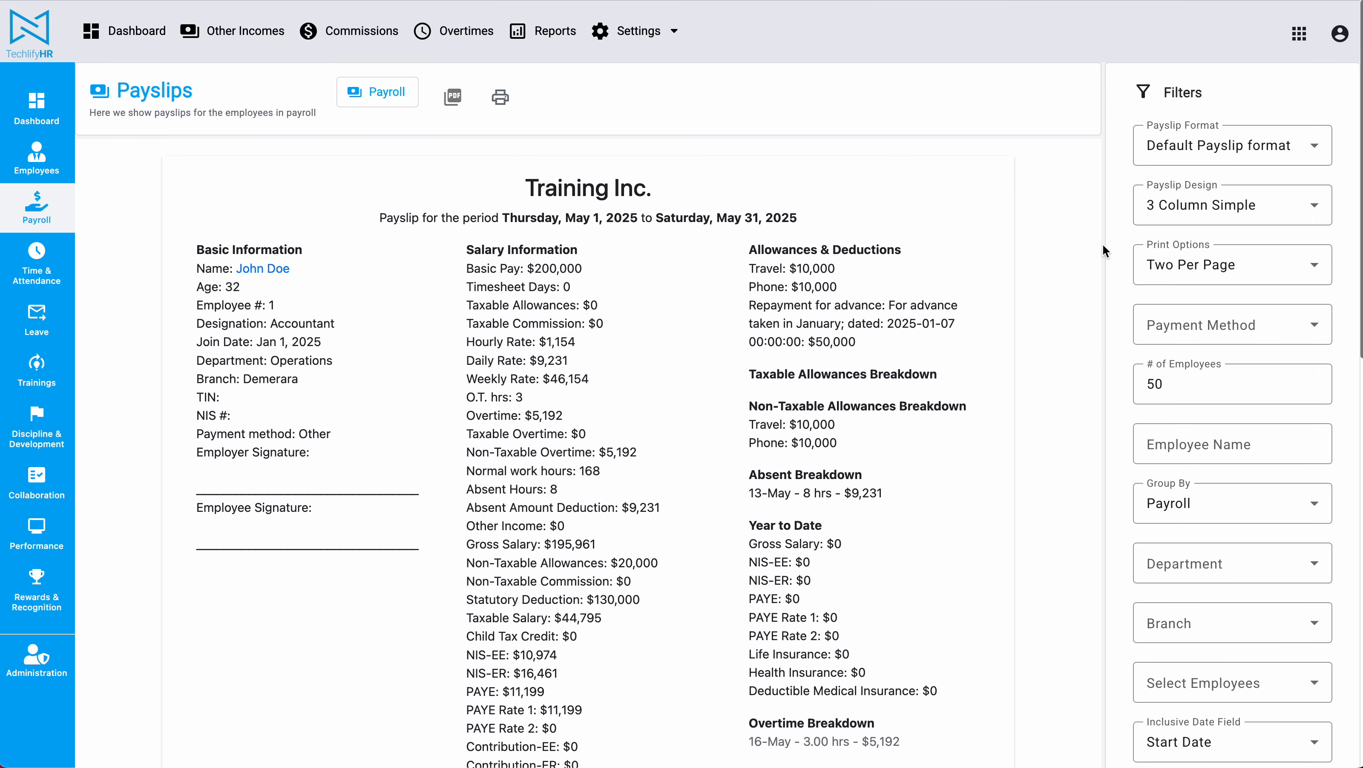
{"action": "scroll", "coordinate": [1102, 250], "scroll_direction": "down", "scroll_amount": 3}
{"action": "left_click", "coordinate": [1255, 323]}
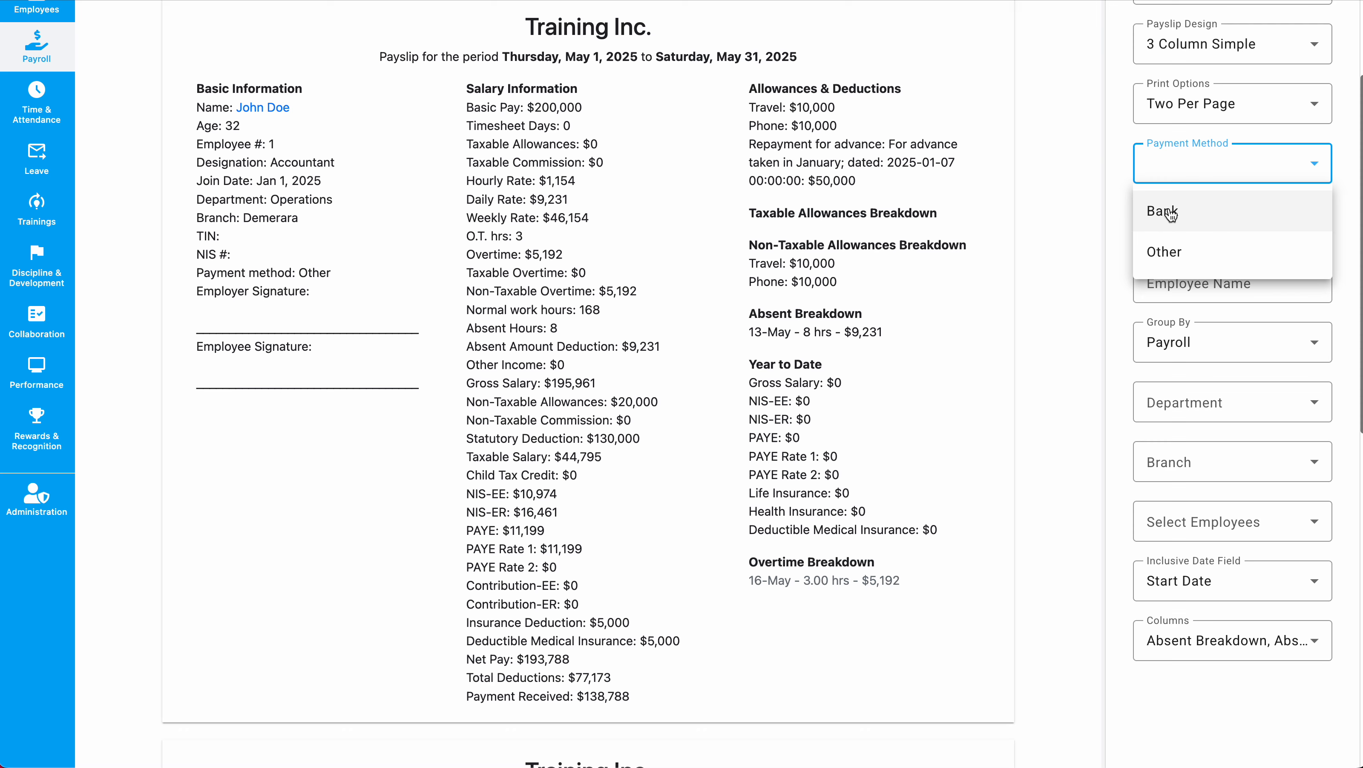
{"action": "left_click", "coordinate": [1078, 208]}
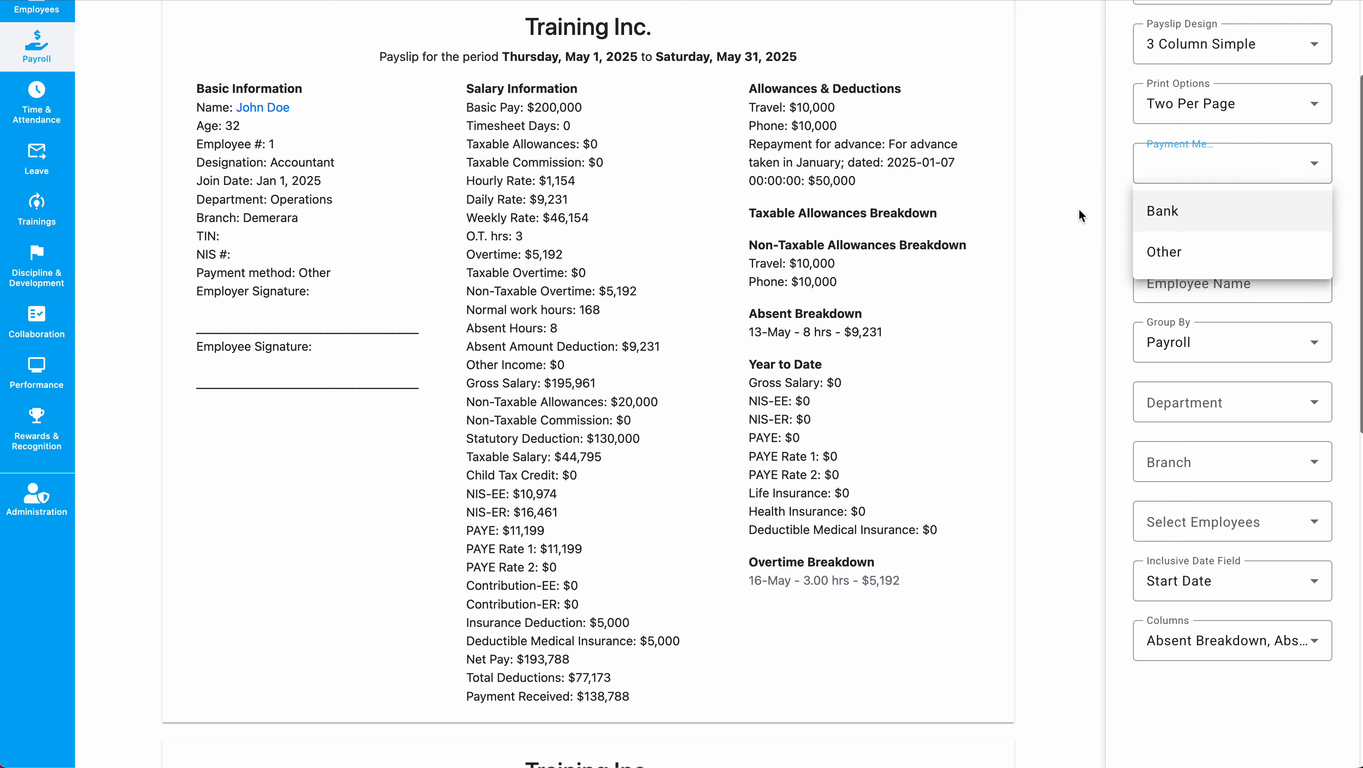
{"action": "scroll", "coordinate": [1046, 293], "scroll_direction": "up", "scroll_amount": 3}
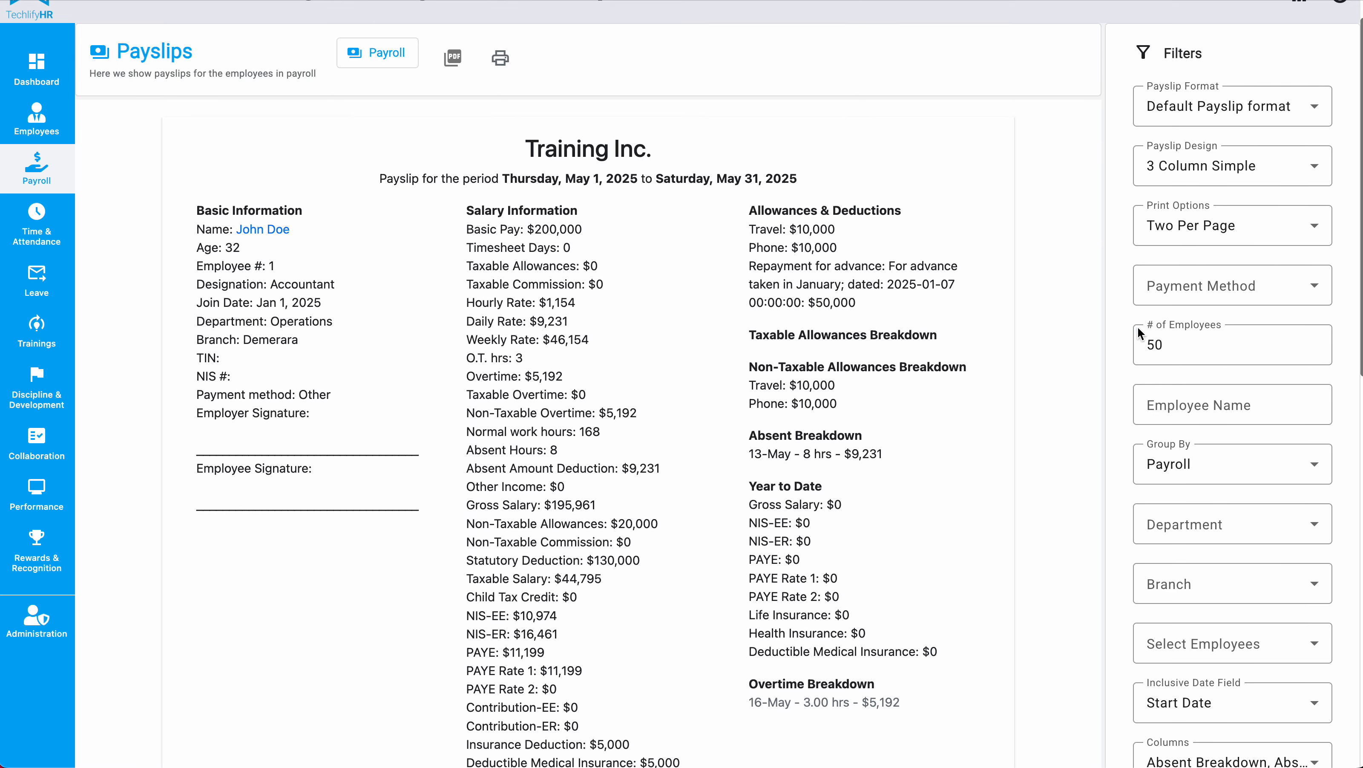
{"action": "left_click_drag", "start_coordinate": [1201, 355], "coordinate": [1087, 344]}
{"action": "left_click", "coordinate": [1066, 269]}
{"action": "scroll", "coordinate": [1066, 269], "scroll_direction": "down", "scroll_amount": 5}
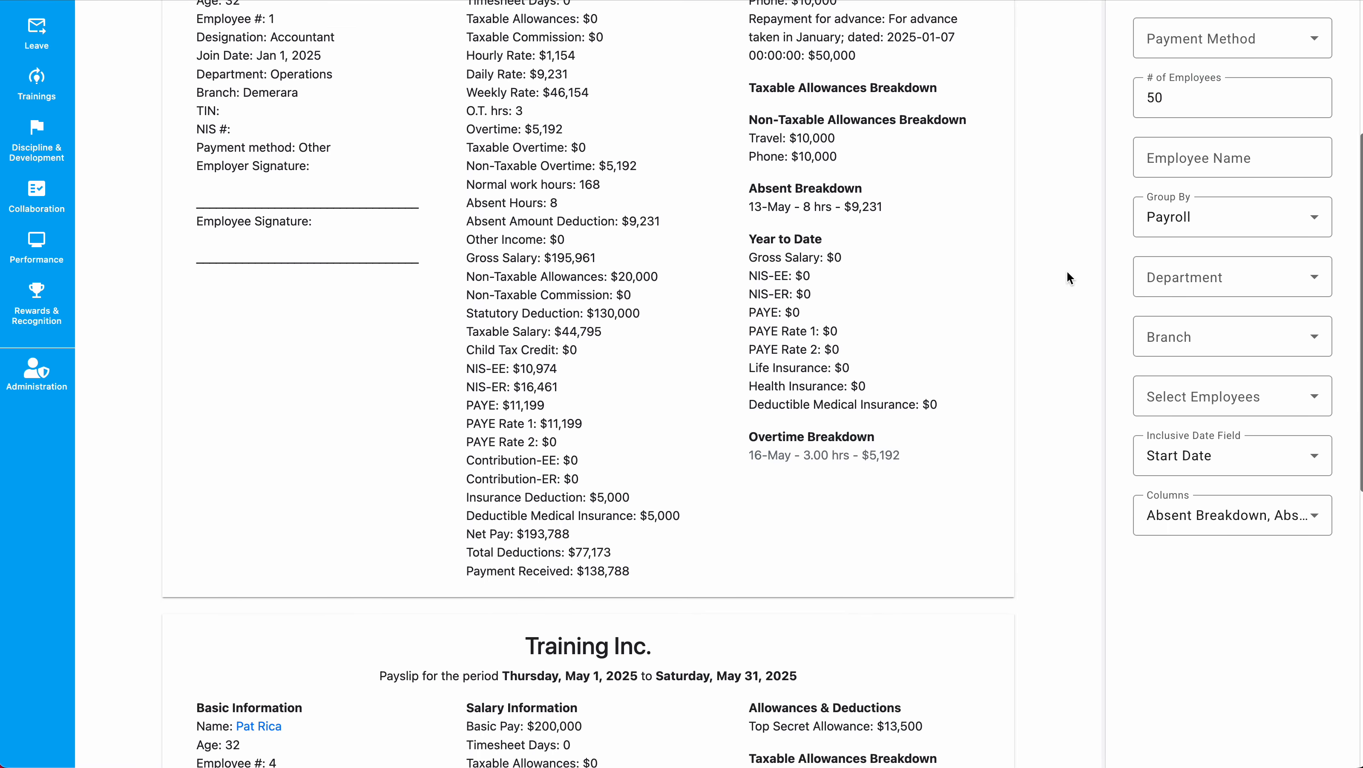
Filter the payslips by the employee's name, then clear the name filter.
{"action": "left_click", "coordinate": [1220, 155]}
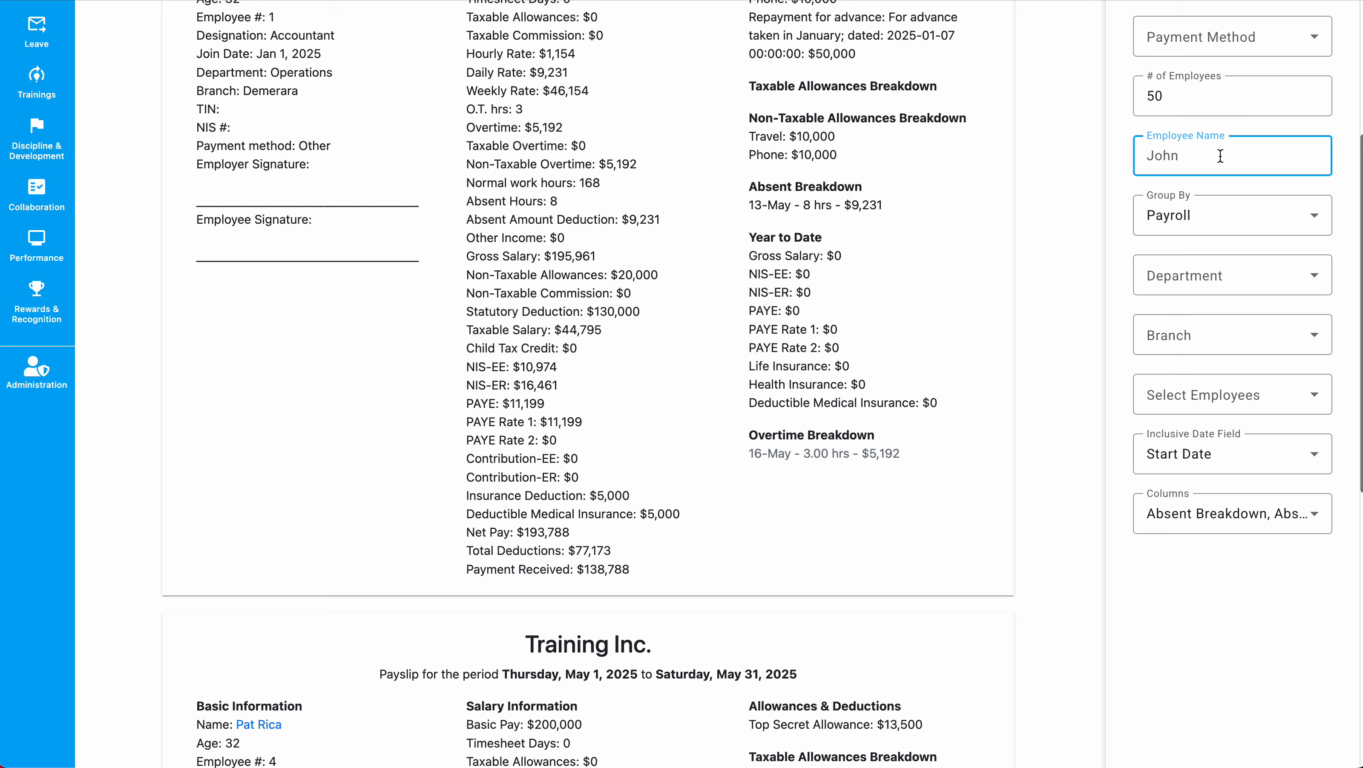
{"action": "type", "text": "pat"}
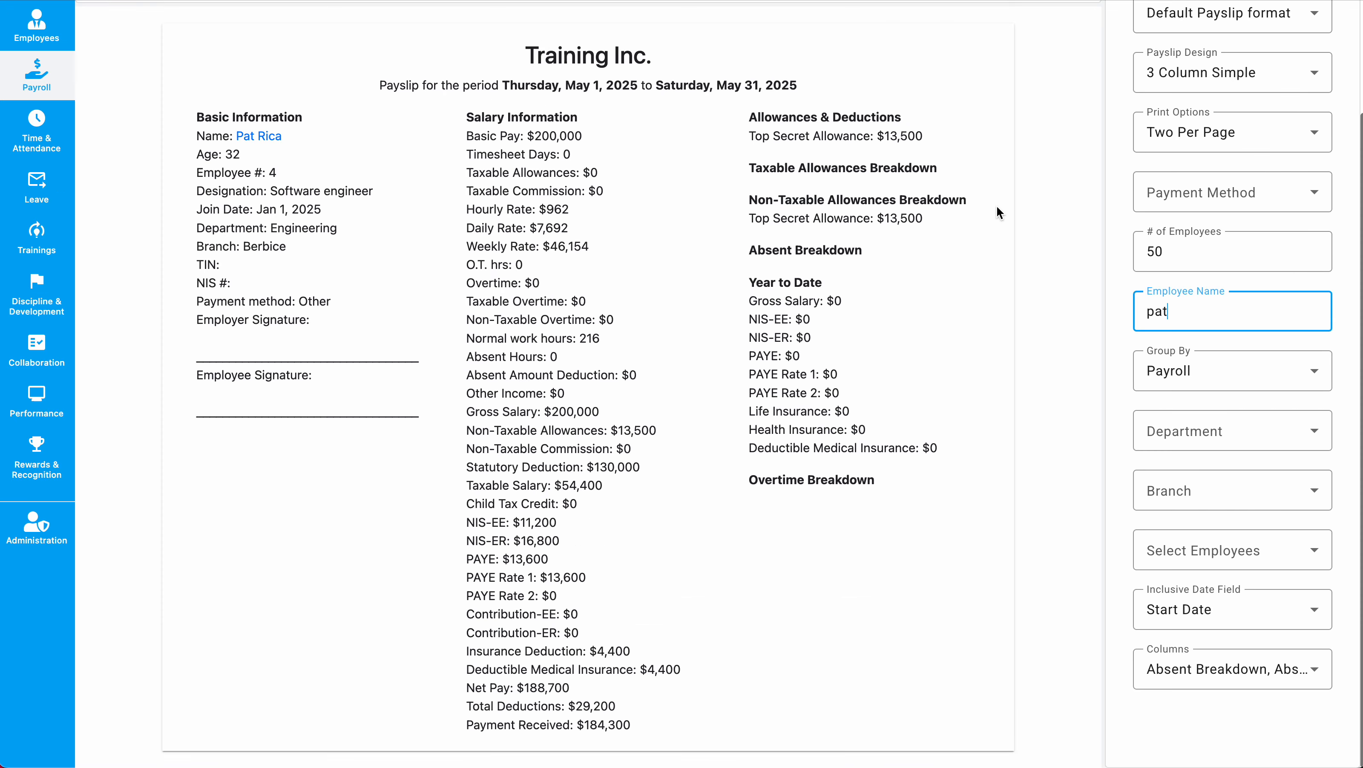
{"action": "scroll", "coordinate": [996, 212], "scroll_direction": "up", "scroll_amount": 3}
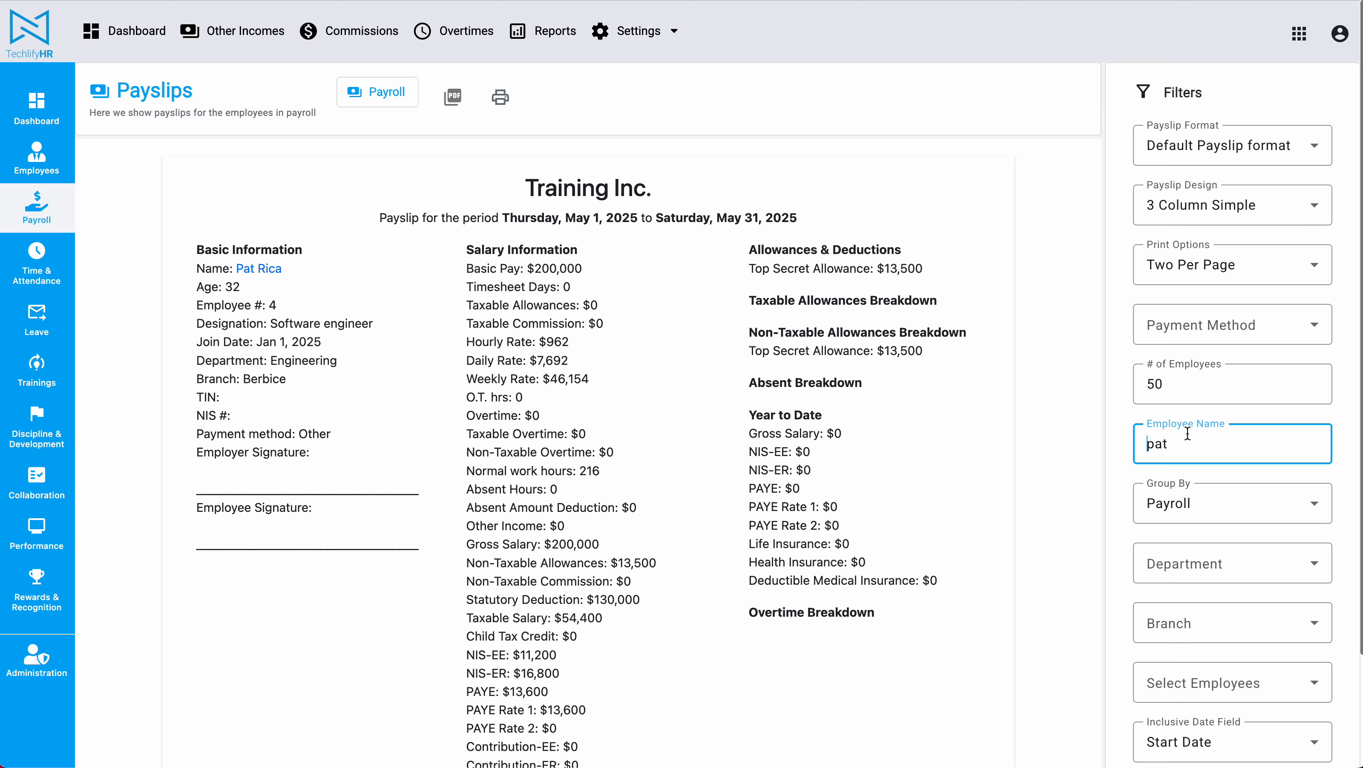
{"action": "key", "text": "ctrl+a"}
{"action": "key", "text": "BackSpace"}
{"action": "left_click", "coordinate": [1089, 453]}
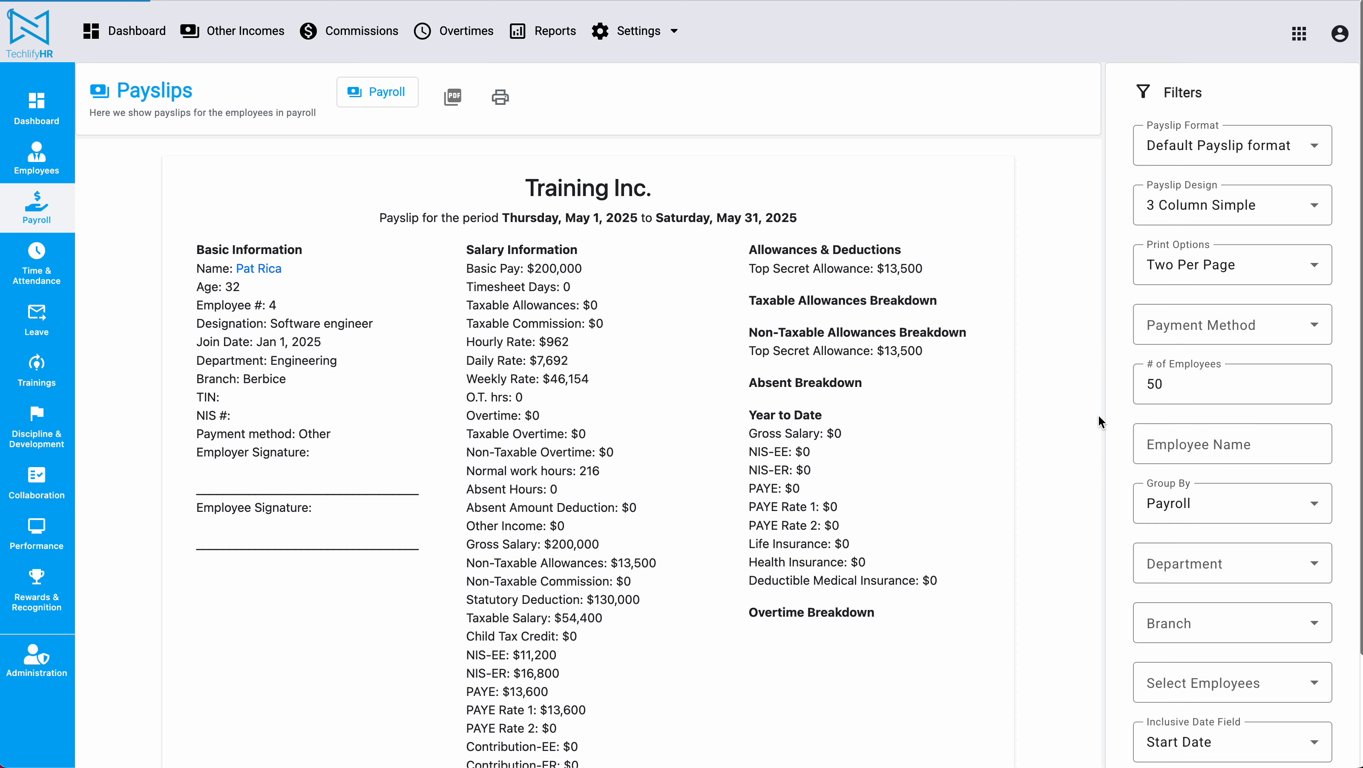
{"action": "scroll", "coordinate": [1098, 413], "scroll_direction": "down", "scroll_amount": 5}
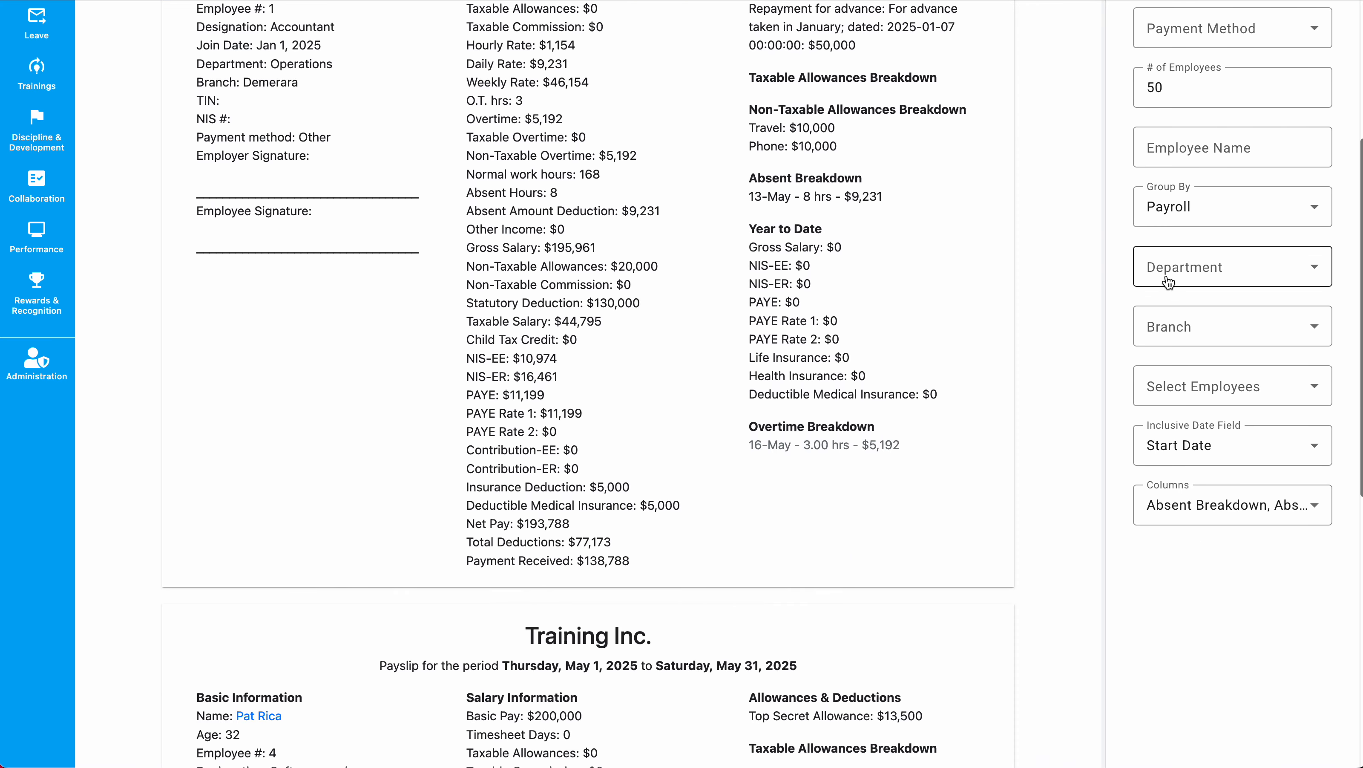
{"action": "left_click", "coordinate": [1167, 281]}
{"action": "left_click", "coordinate": [1028, 344]}
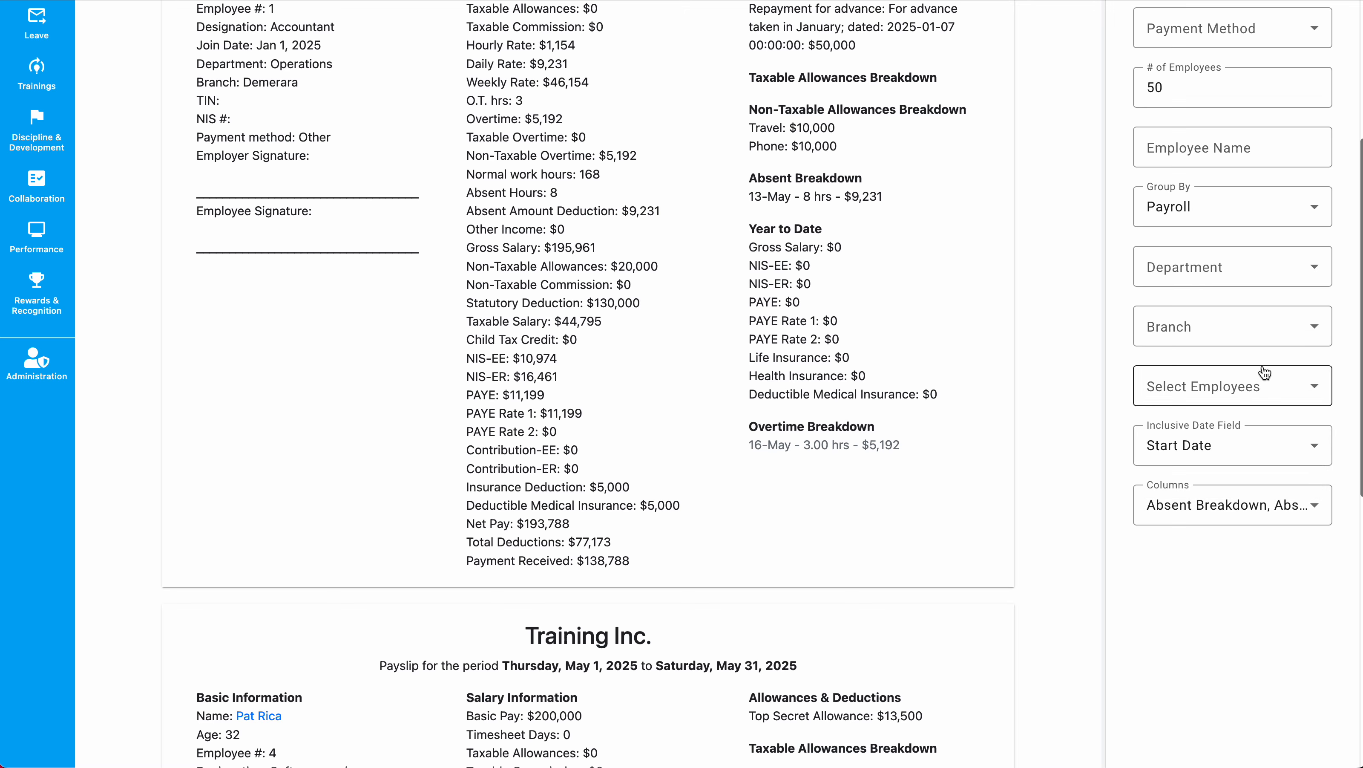
{"action": "scroll", "coordinate": [948, 454], "scroll_direction": "up", "scroll_amount": 5}
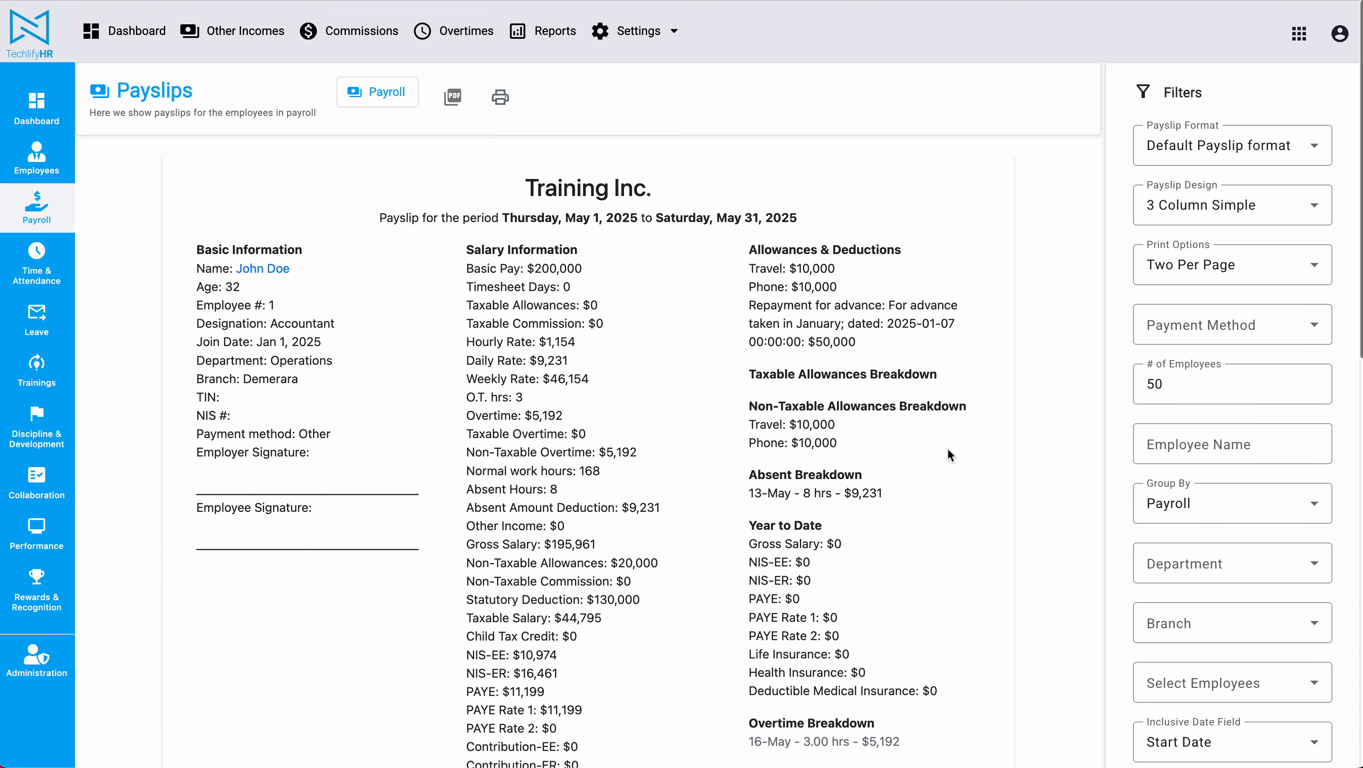
{"action": "scroll", "coordinate": [948, 454], "scroll_direction": "down", "scroll_amount": 4}
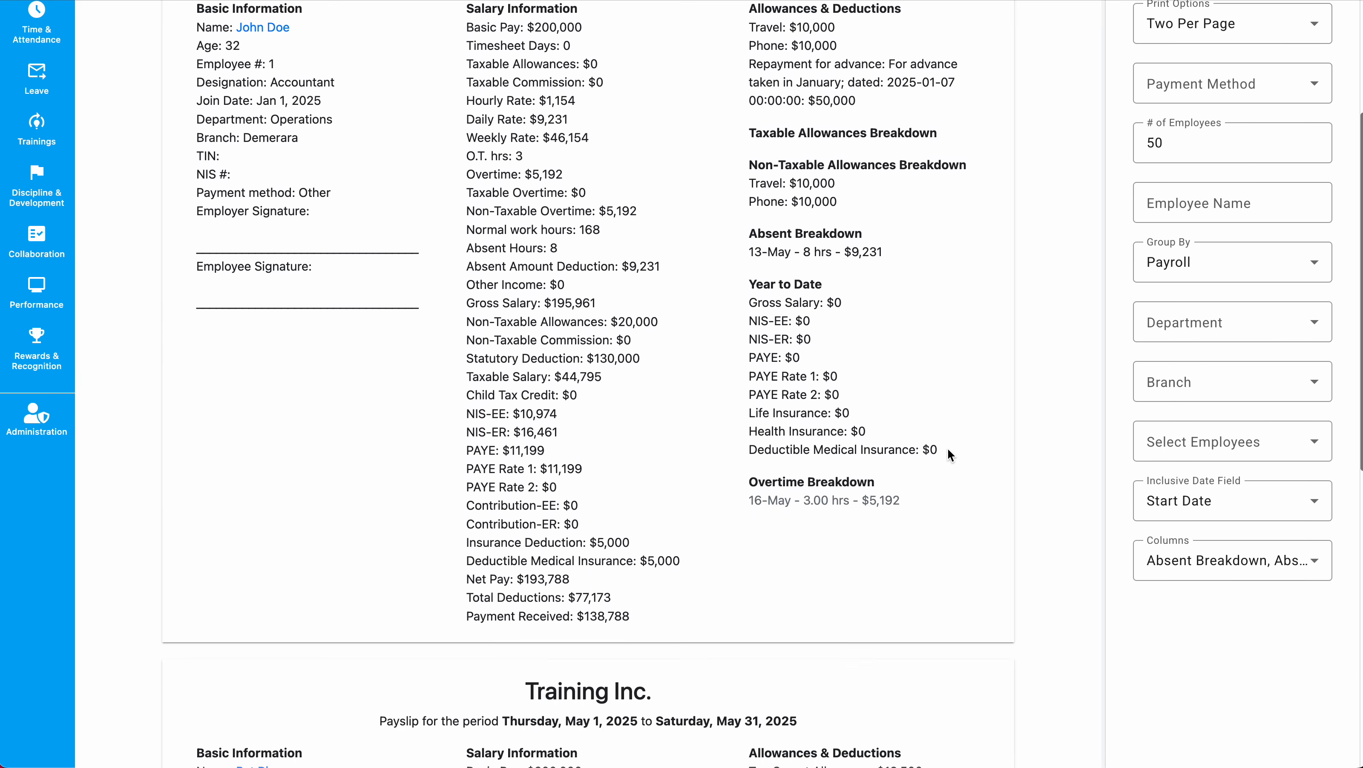
{"action": "scroll", "coordinate": [949, 449], "scroll_direction": "up", "scroll_amount": 4}
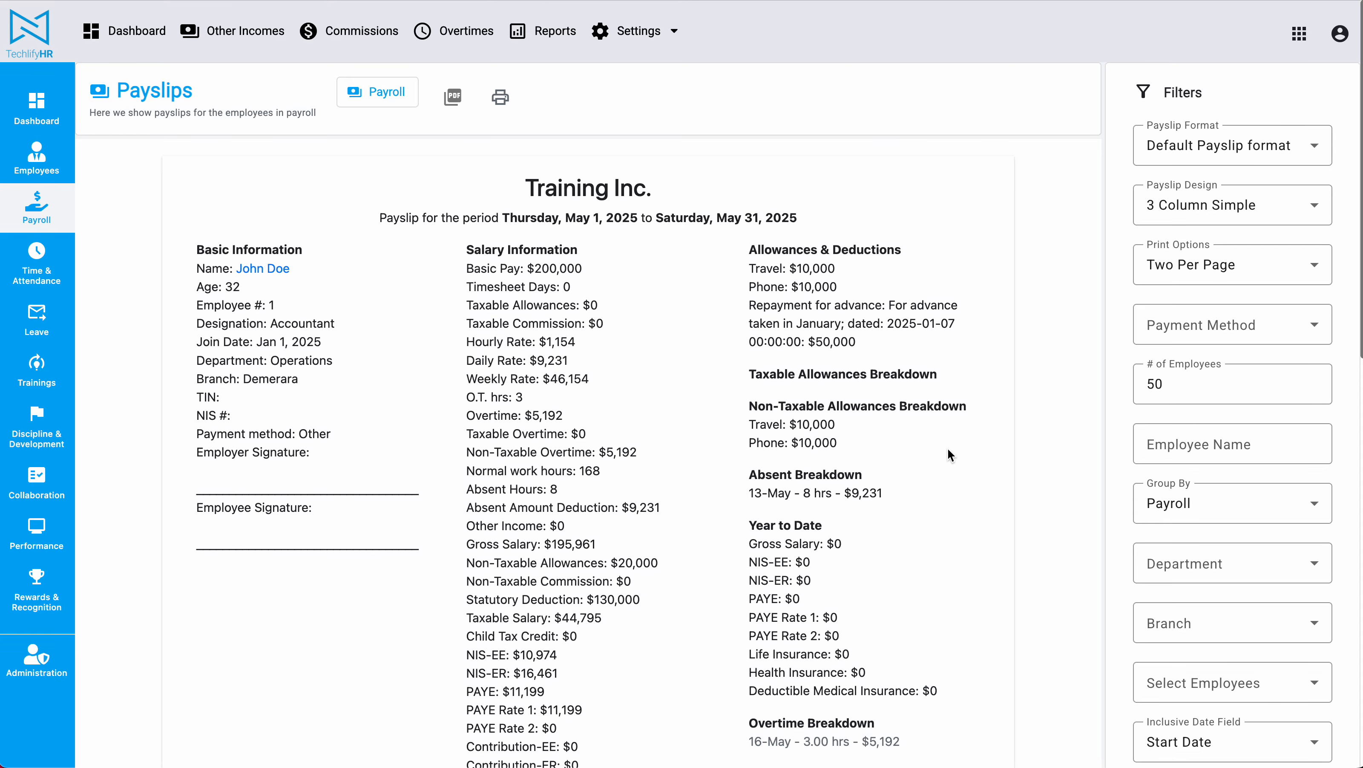
{"action": "scroll", "coordinate": [1025, 394], "scroll_direction": "down", "scroll_amount": 3}
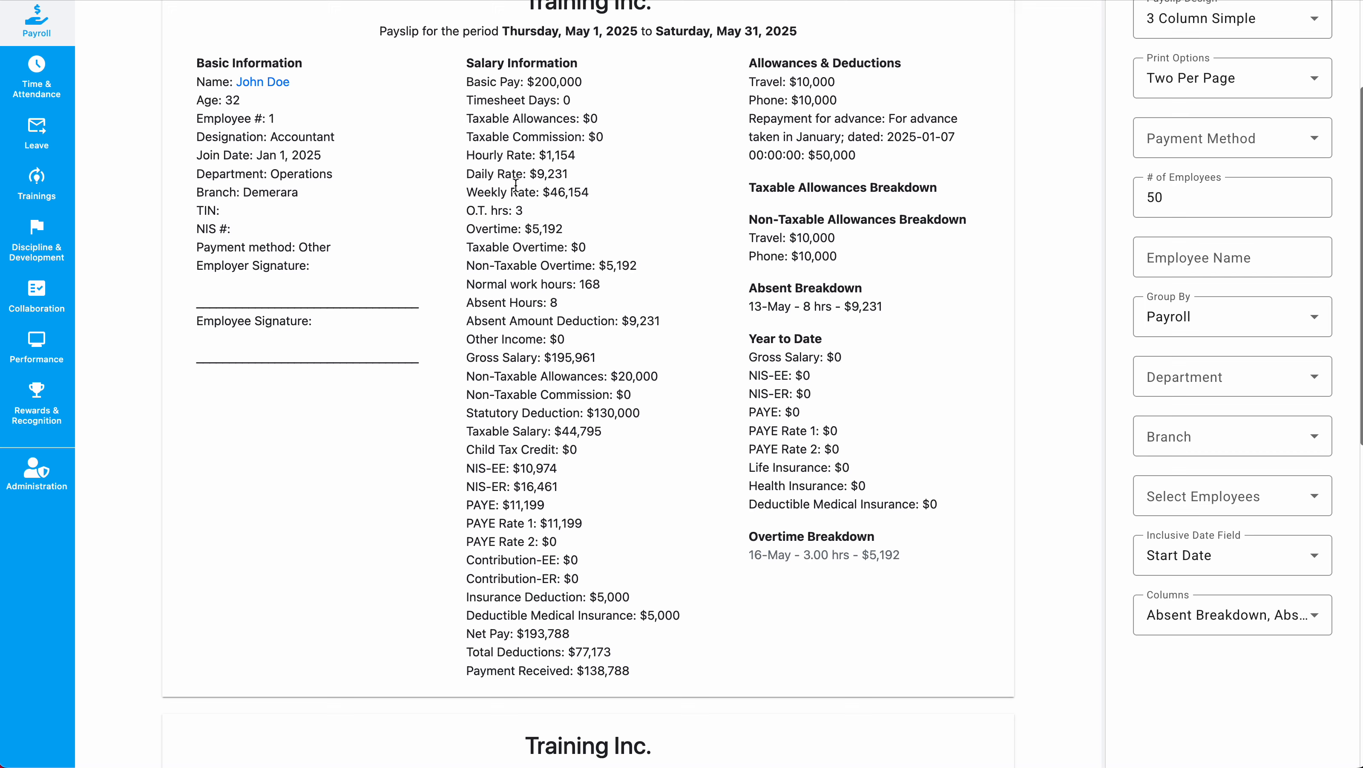
{"action": "scroll", "coordinate": [515, 184], "scroll_direction": "up", "scroll_amount": 3}
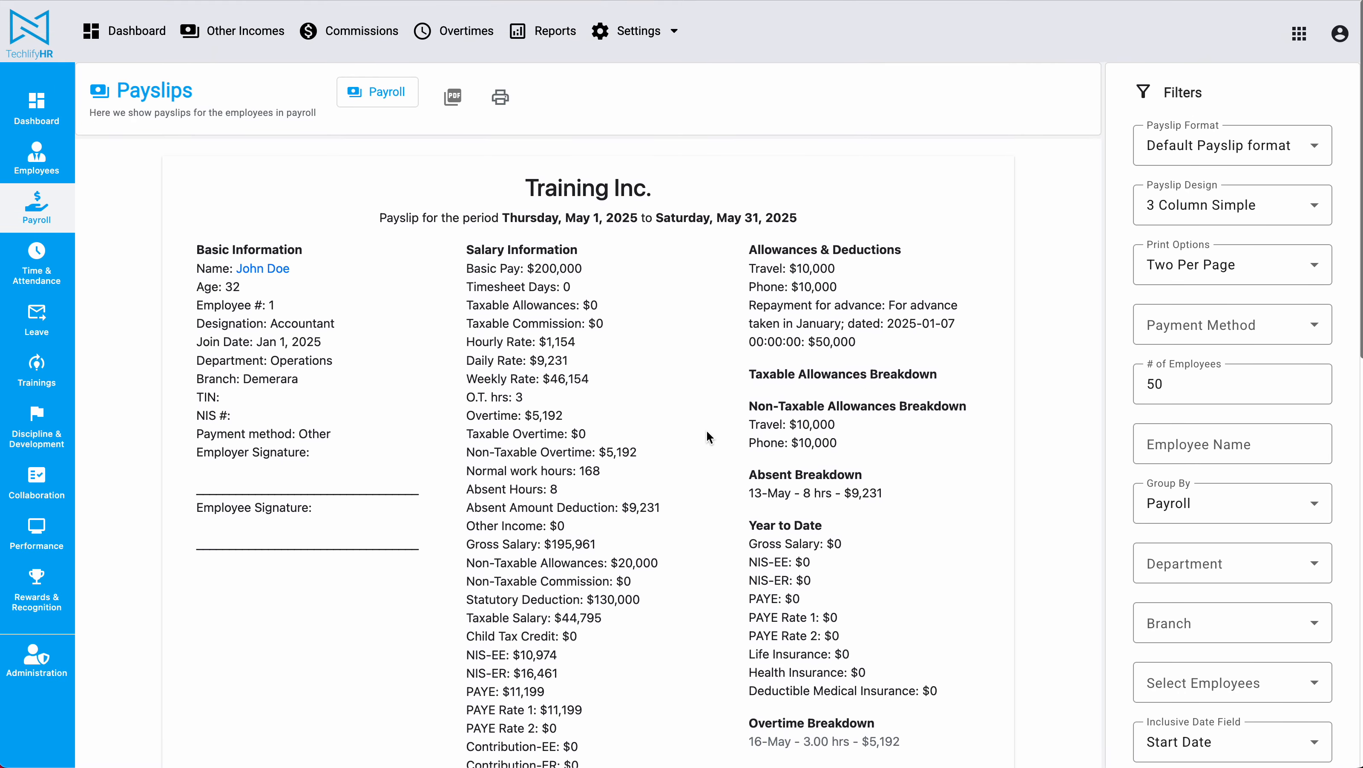
{"action": "scroll", "coordinate": [706, 429], "scroll_direction": "down", "scroll_amount": 6}
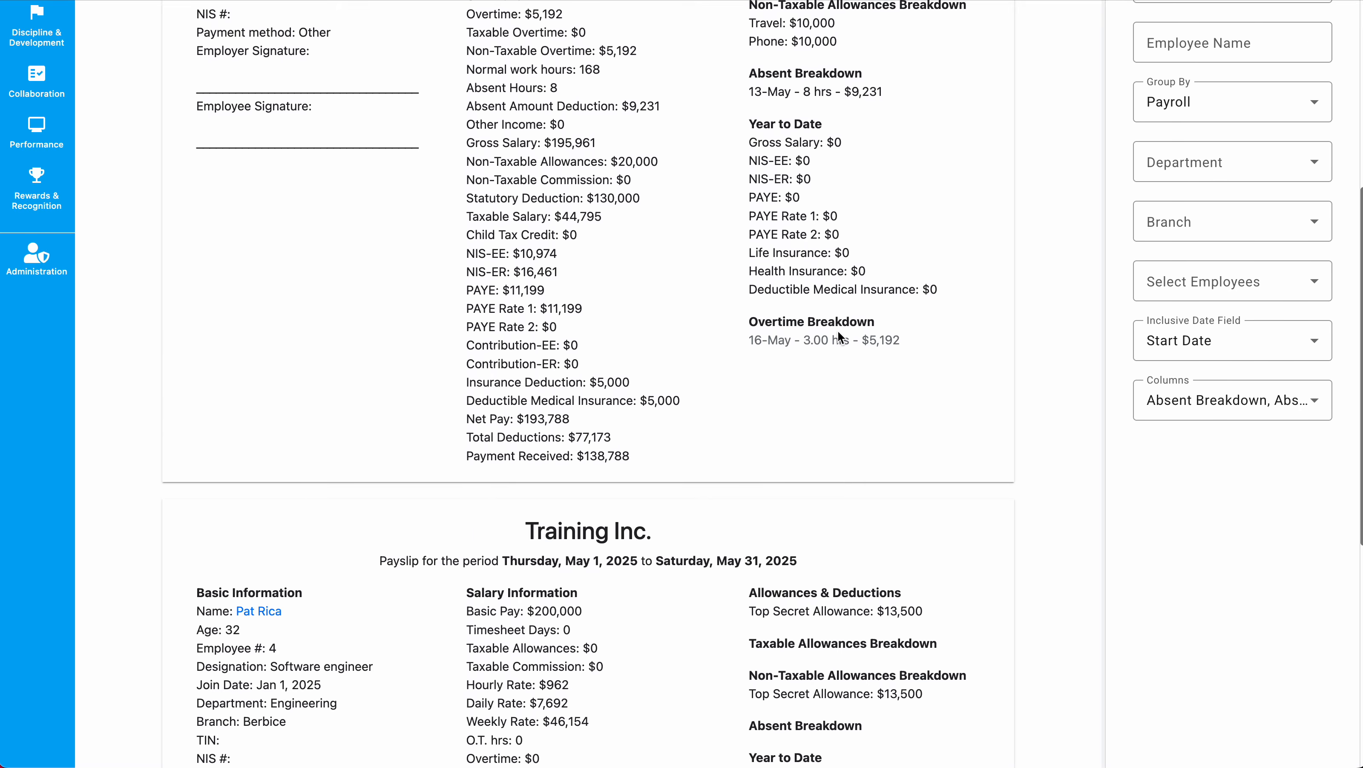
{"action": "scroll", "coordinate": [837, 253], "scroll_direction": "down", "scroll_amount": 4}
{"action": "scroll", "coordinate": [839, 255], "scroll_direction": "up", "scroll_amount": 10}
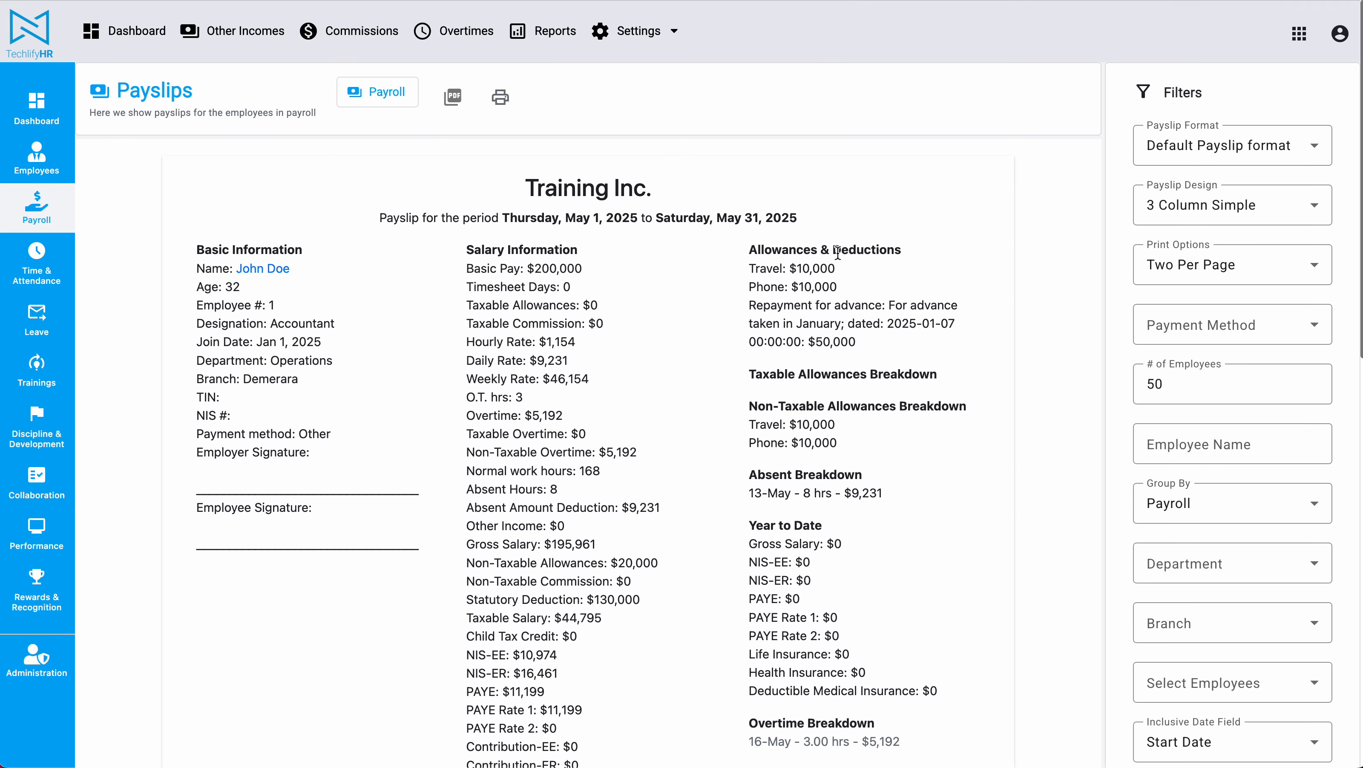
{"action": "scroll", "coordinate": [837, 253], "scroll_direction": "down", "scroll_amount": 3}
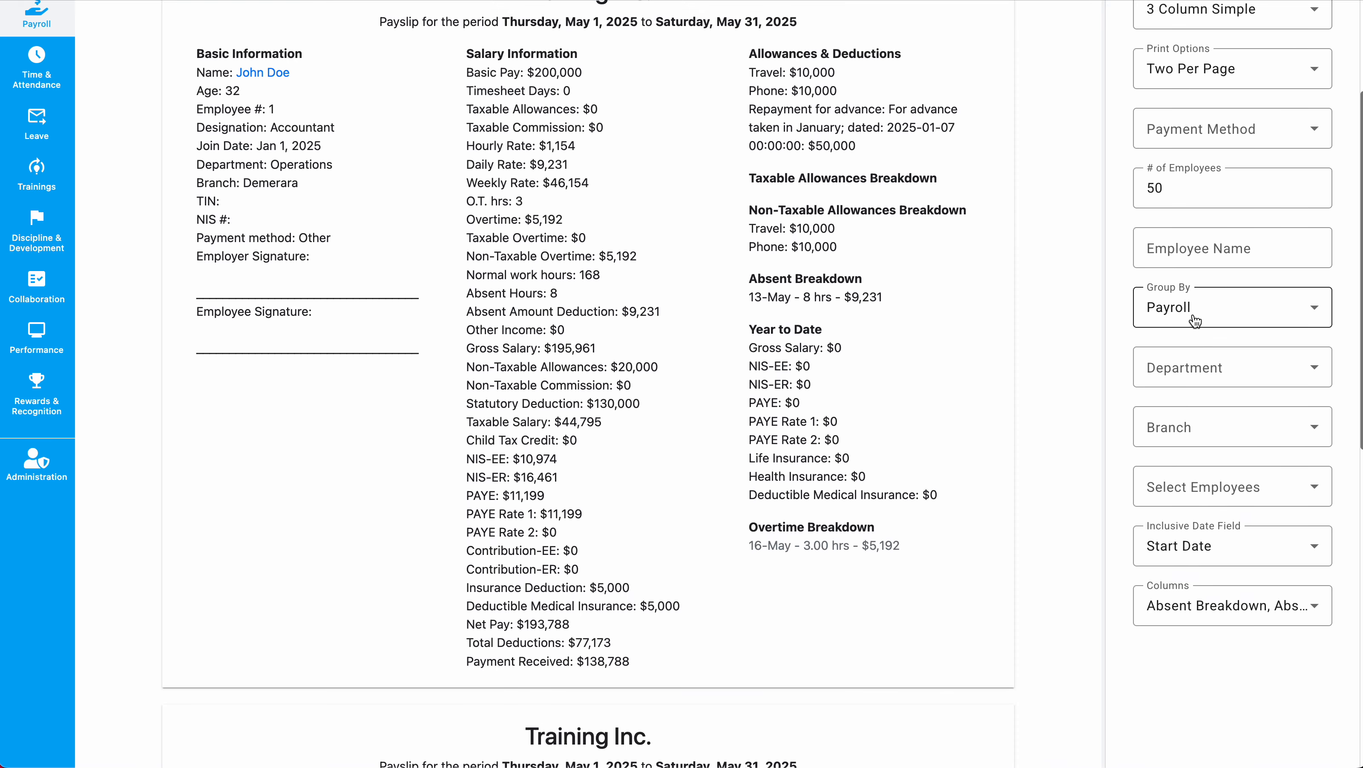
{"action": "scroll", "coordinate": [1028, 317], "scroll_direction": "up", "scroll_amount": 5}
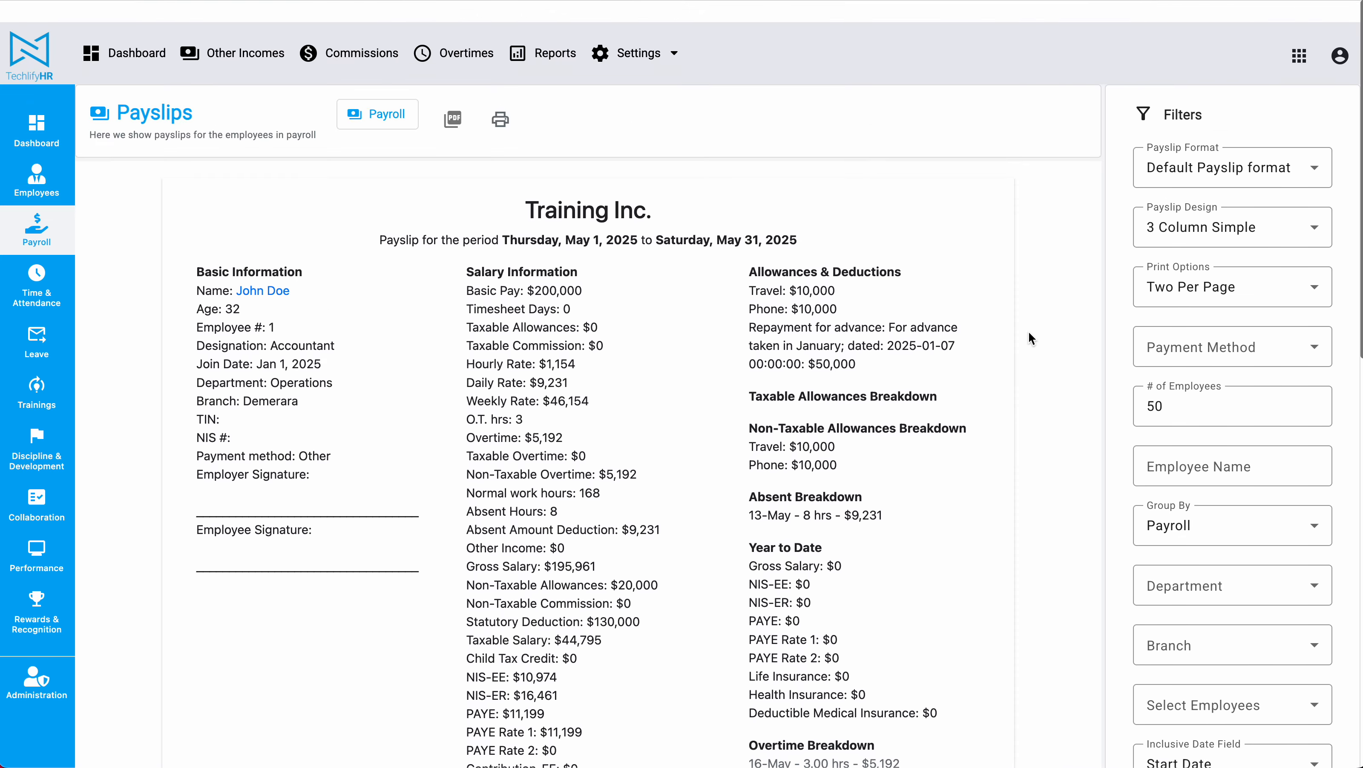
{"action": "scroll", "coordinate": [959, 421], "scroll_direction": "down", "scroll_amount": 6}
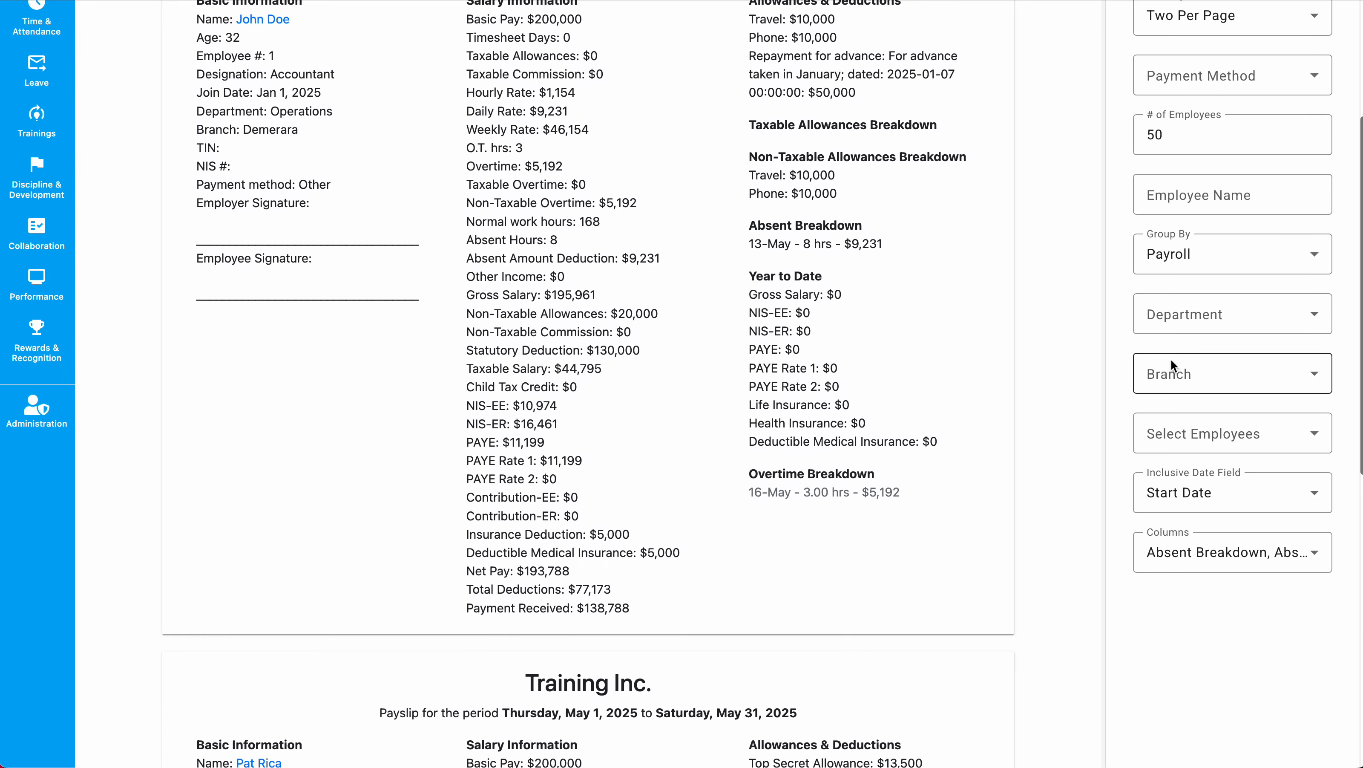
Group the payslips by Department and look over the Engineering section.
{"action": "left_click", "coordinate": [1193, 258]}
{"action": "left_click", "coordinate": [1200, 343]}
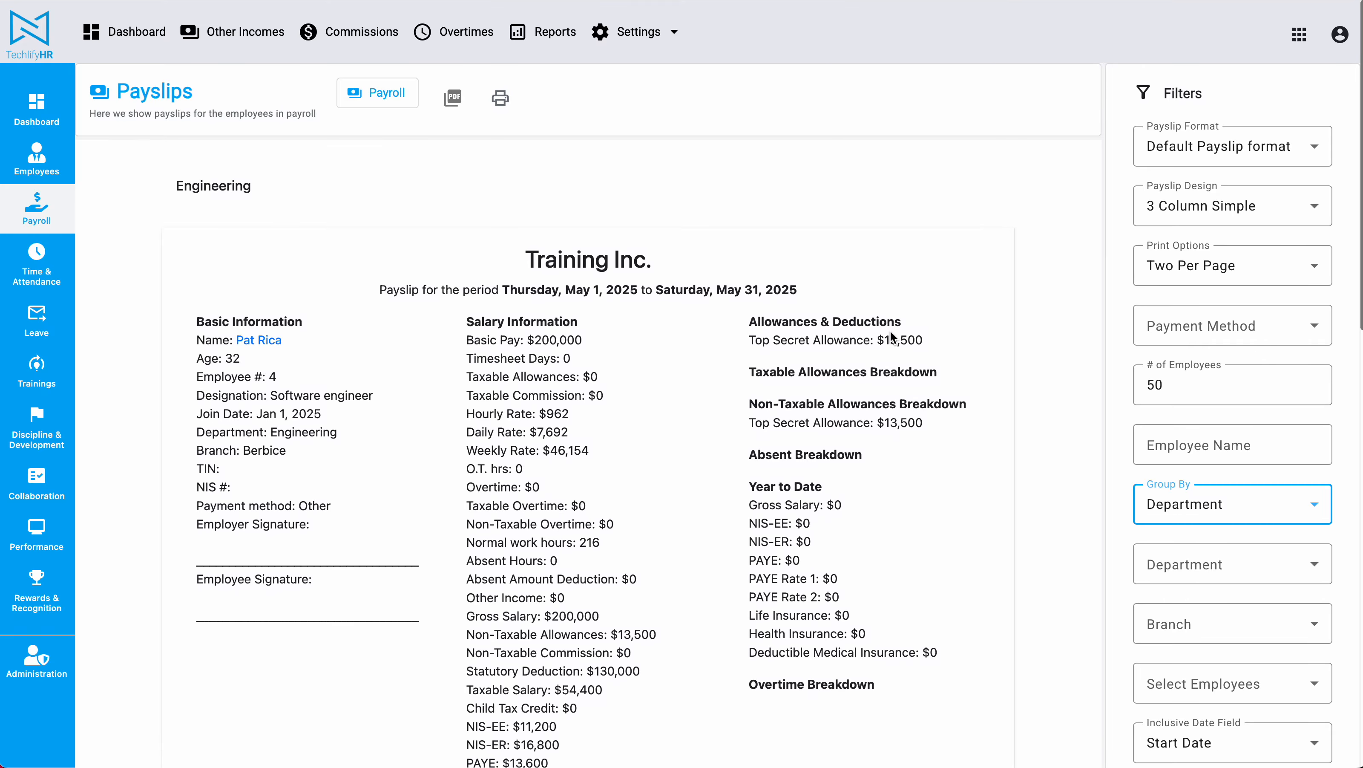
{"action": "left_click_drag", "start_coordinate": [175, 184], "coordinate": [456, 186]}
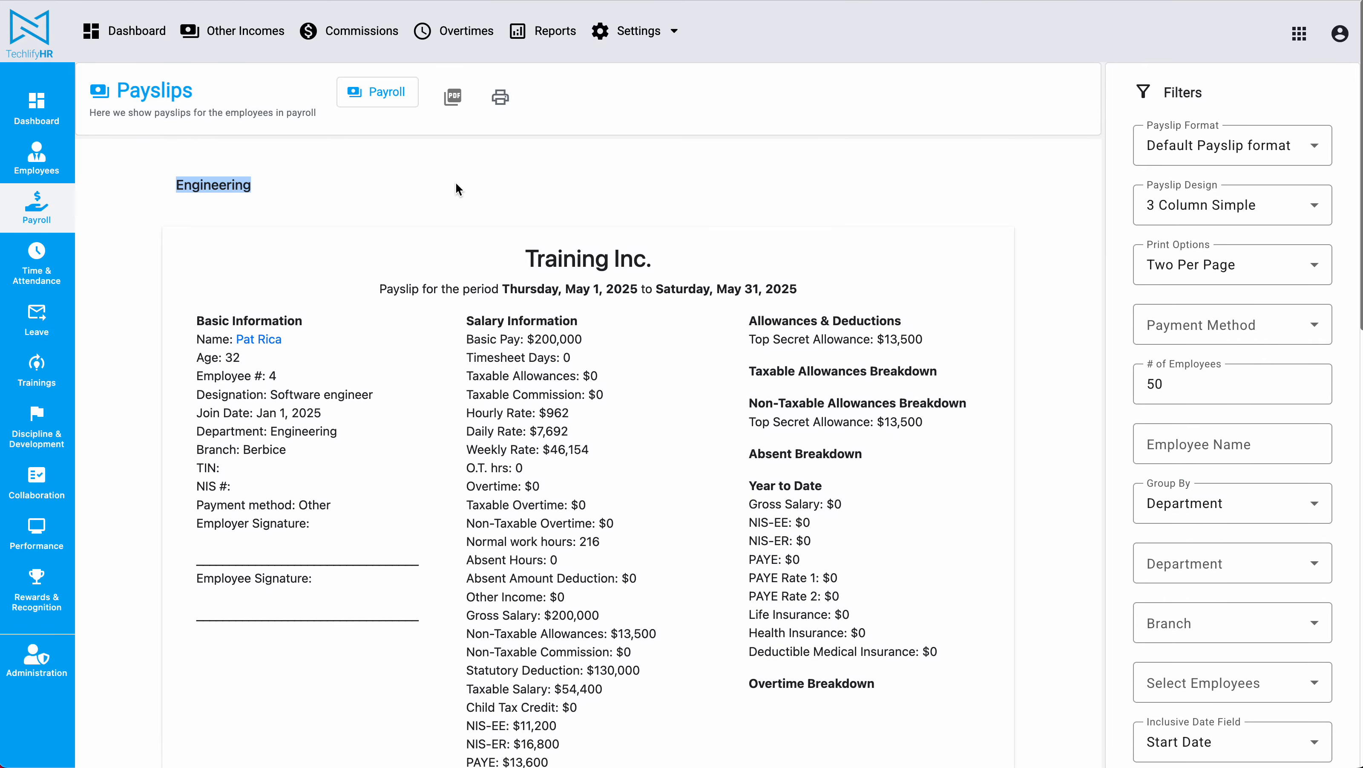
{"action": "scroll", "coordinate": [455, 199], "scroll_direction": "down", "scroll_amount": 2}
{"action": "left_click_drag", "start_coordinate": [256, 168], "coordinate": [664, 462]}
{"action": "scroll", "coordinate": [663, 455], "scroll_direction": "down", "scroll_amount": 10}
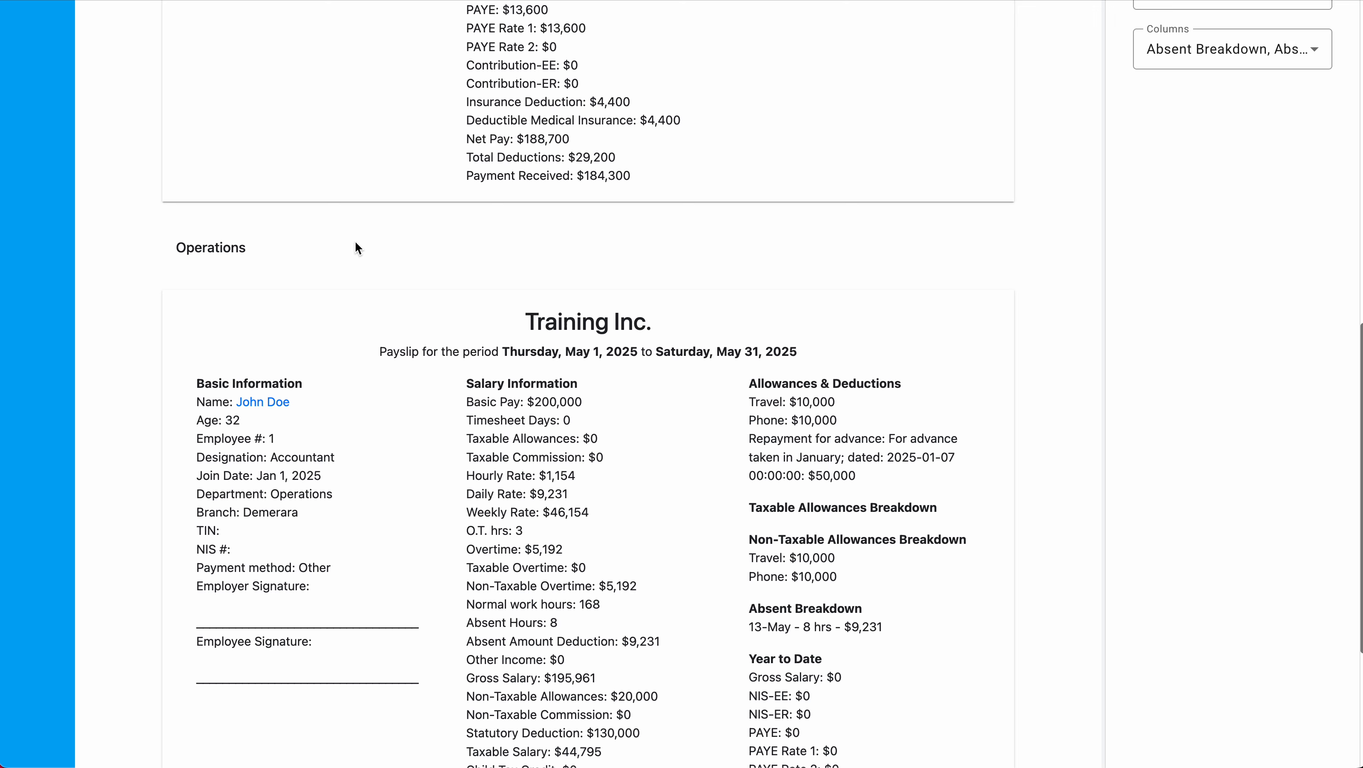
{"action": "scroll", "coordinate": [355, 239], "scroll_direction": "up", "scroll_amount": 9}
{"action": "scroll", "coordinate": [355, 240], "scroll_direction": "up", "scroll_amount": 1}
{"action": "left_click", "coordinate": [509, 193]}
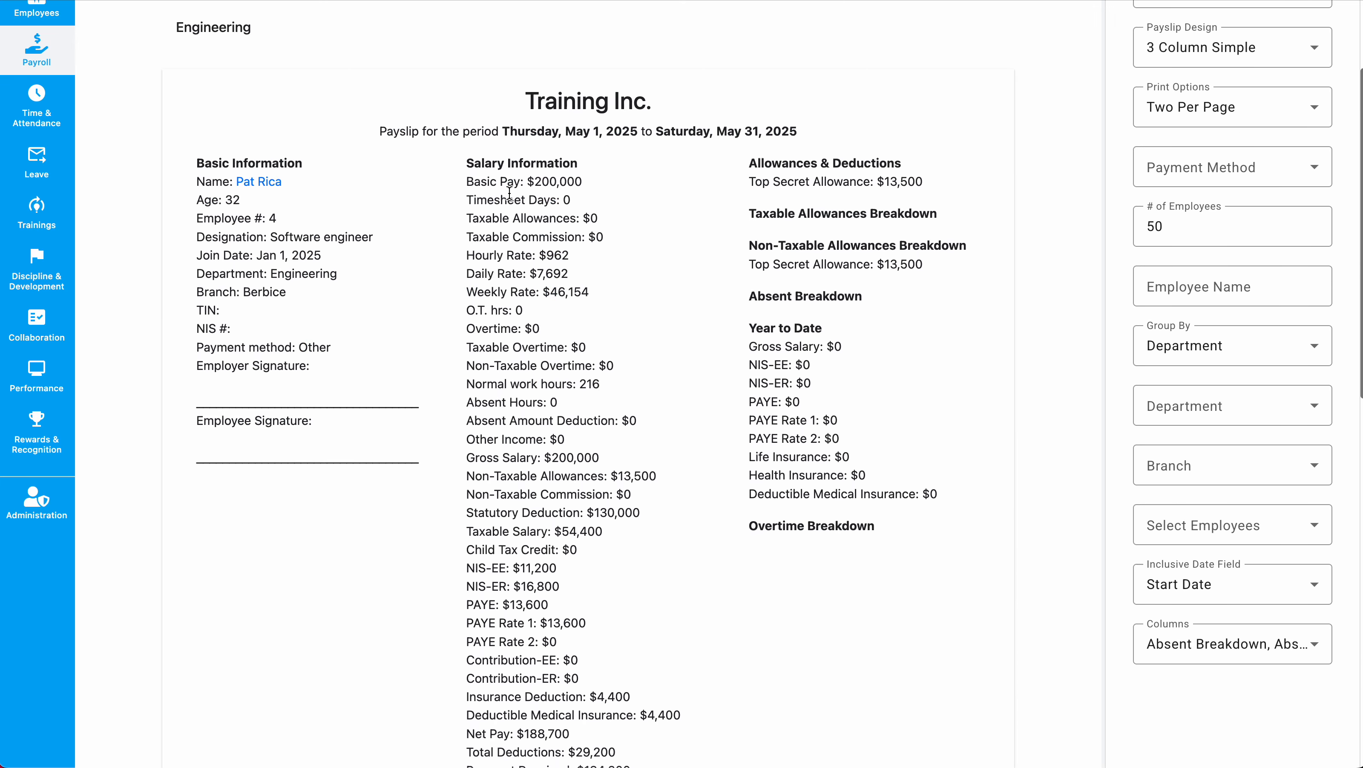
Scroll through the Engineering and Operations department groups.
{"action": "scroll", "coordinate": [509, 192], "scroll_direction": "up", "scroll_amount": 2}
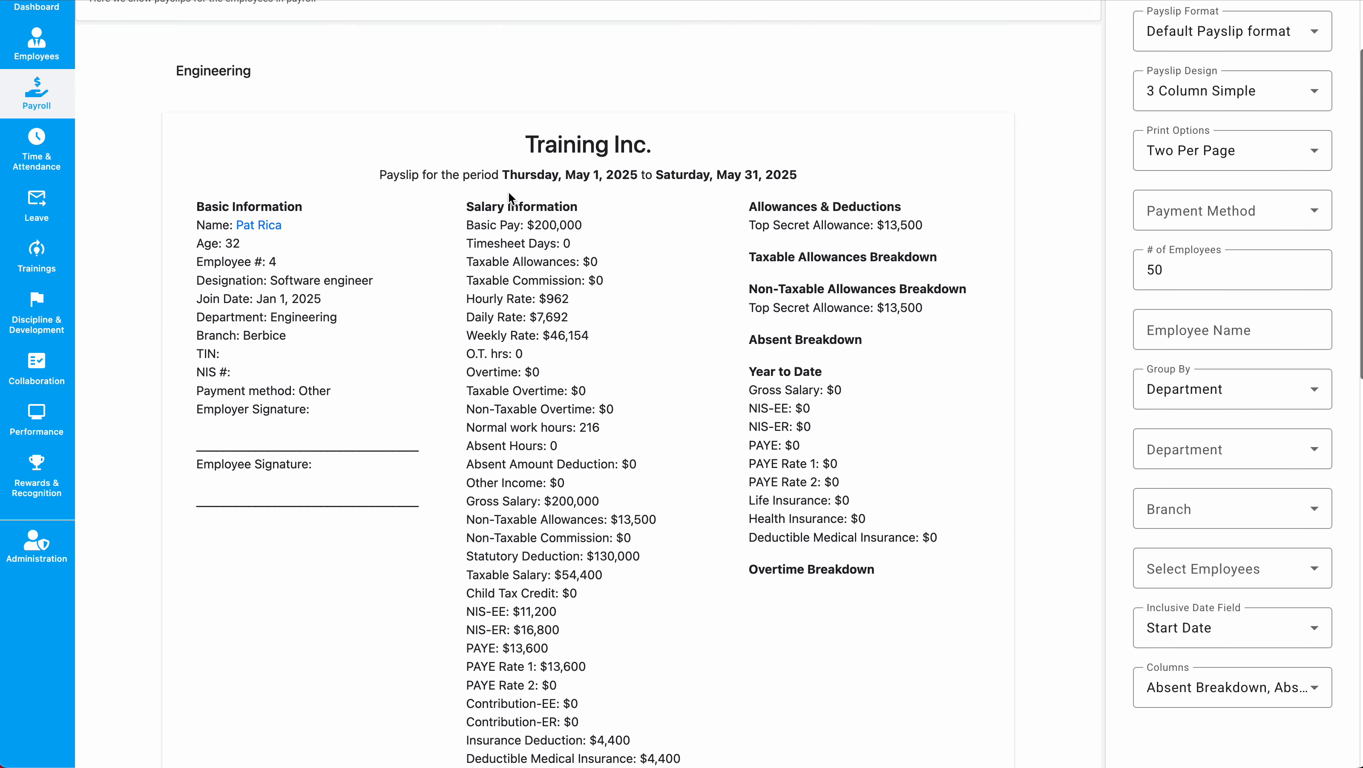
{"action": "scroll", "coordinate": [509, 197], "scroll_direction": "down", "scroll_amount": 5}
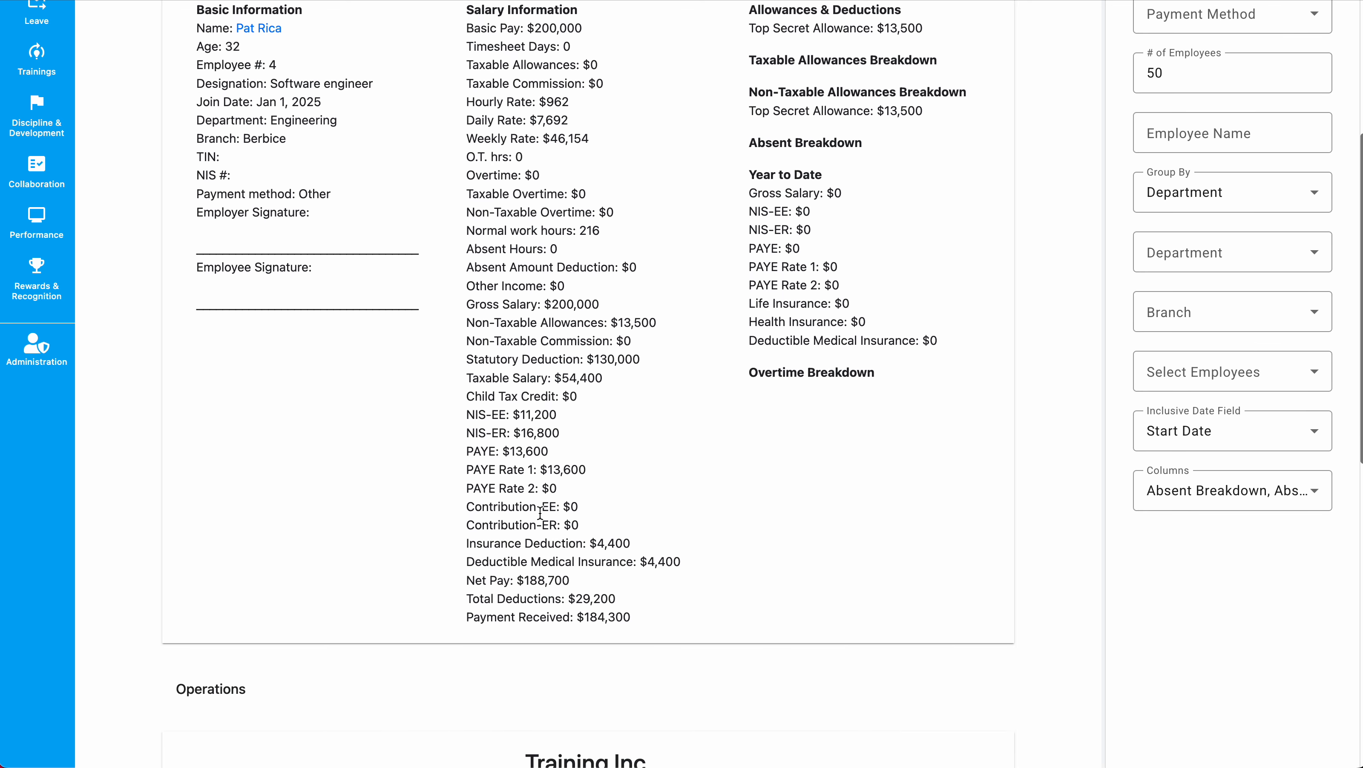
{"action": "scroll", "coordinate": [573, 371], "scroll_direction": "down", "scroll_amount": 10}
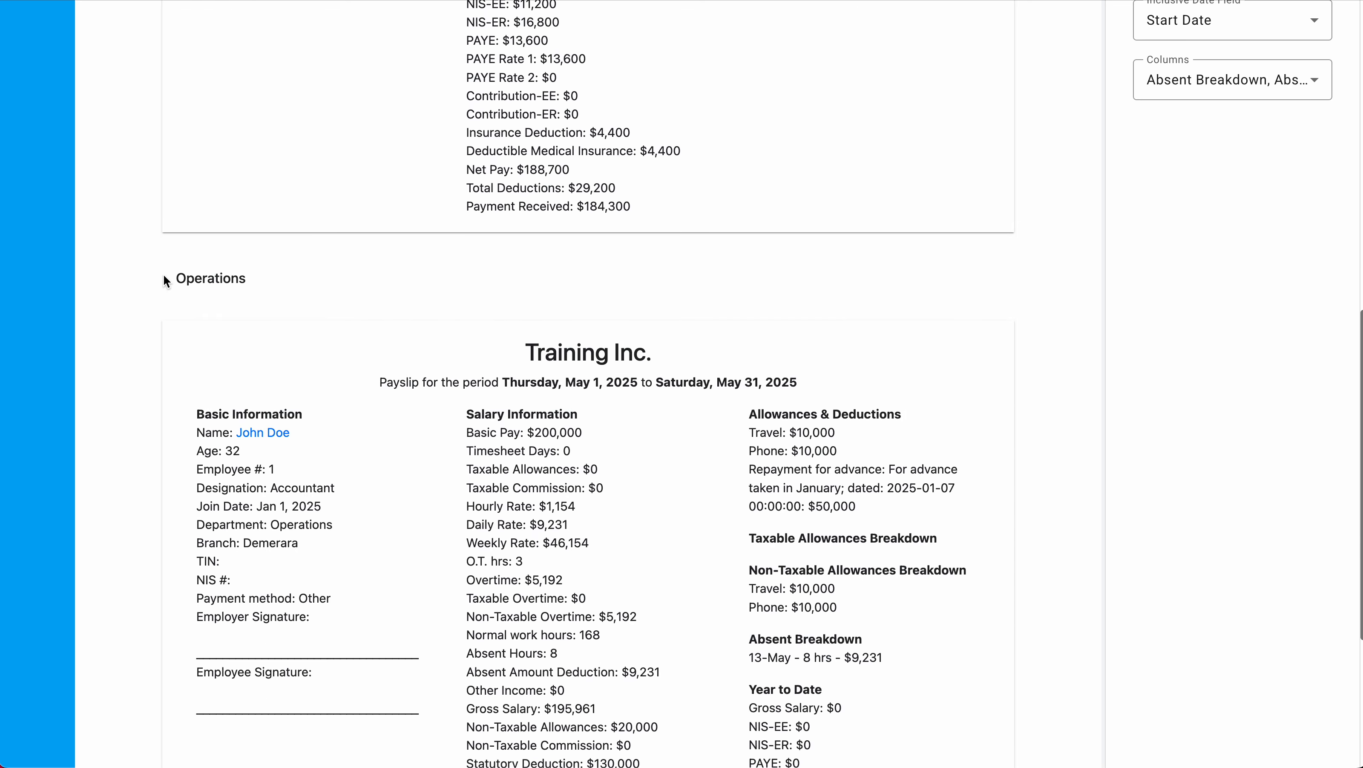
{"action": "left_click_drag", "start_coordinate": [163, 272], "coordinate": [338, 275]}
{"action": "scroll", "coordinate": [340, 290], "scroll_direction": "down", "scroll_amount": 7}
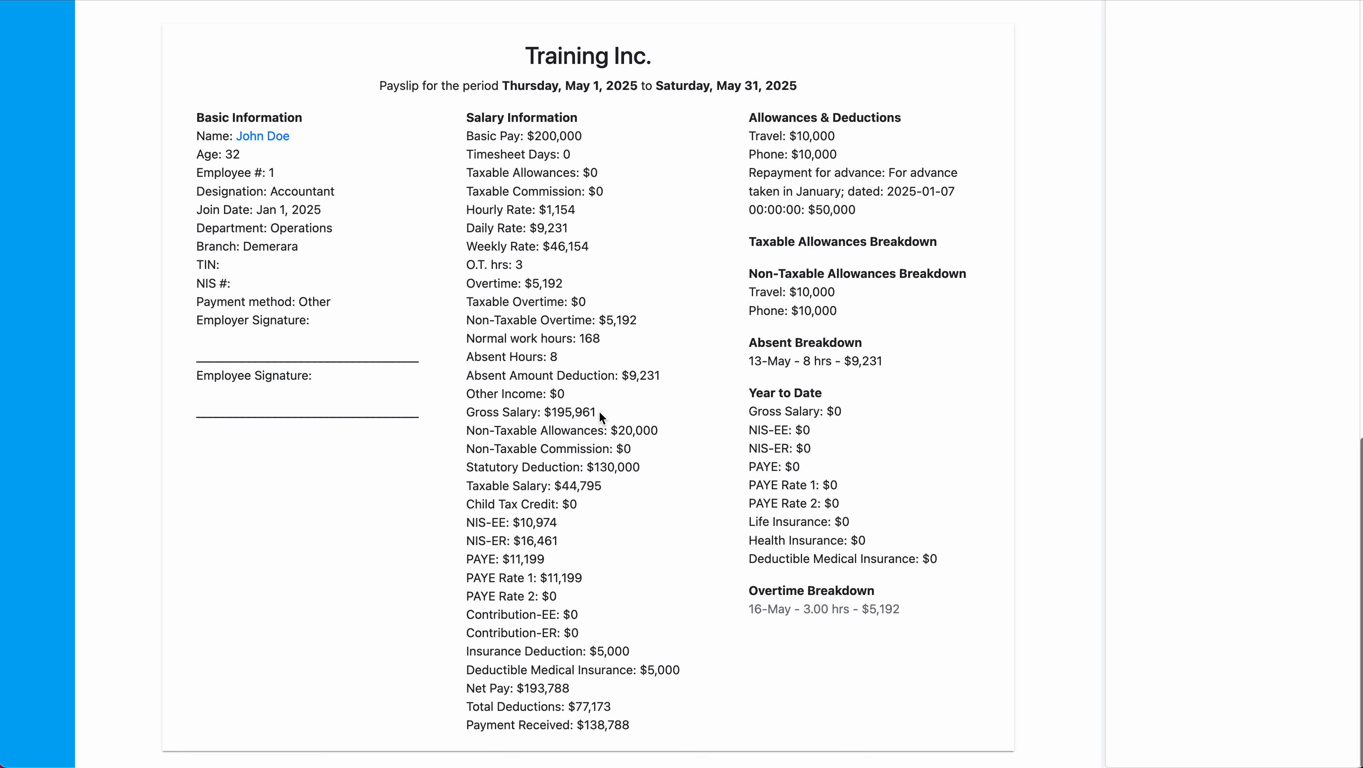
{"action": "scroll", "coordinate": [598, 410], "scroll_direction": "up", "scroll_amount": 20}
{"action": "scroll", "coordinate": [851, 346], "scroll_direction": "down", "scroll_amount": 5}
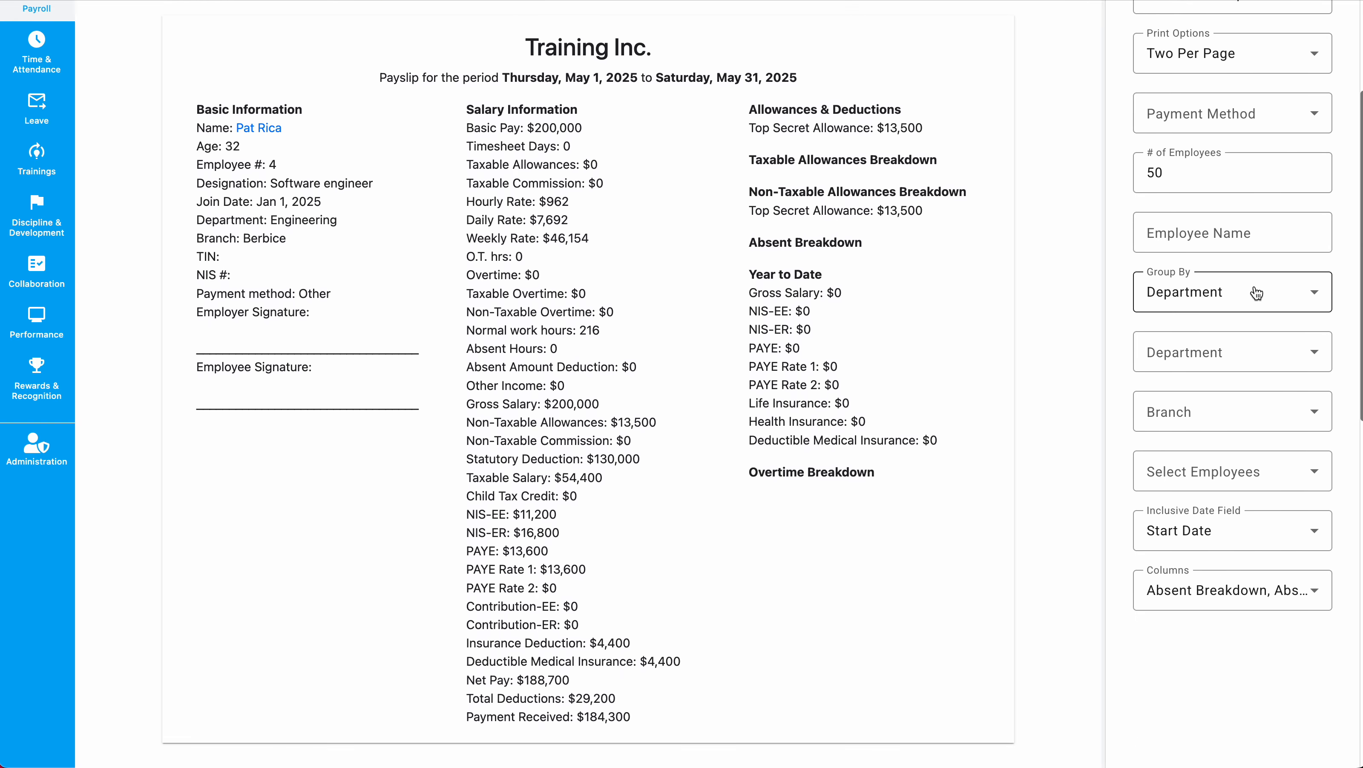
Group the payslips by Branch and review the Berbice and Demerara sections.
{"action": "left_click", "coordinate": [1238, 298]}
{"action": "left_click", "coordinate": [1204, 417]}
{"action": "scroll", "coordinate": [630, 344], "scroll_direction": "up", "scroll_amount": 5}
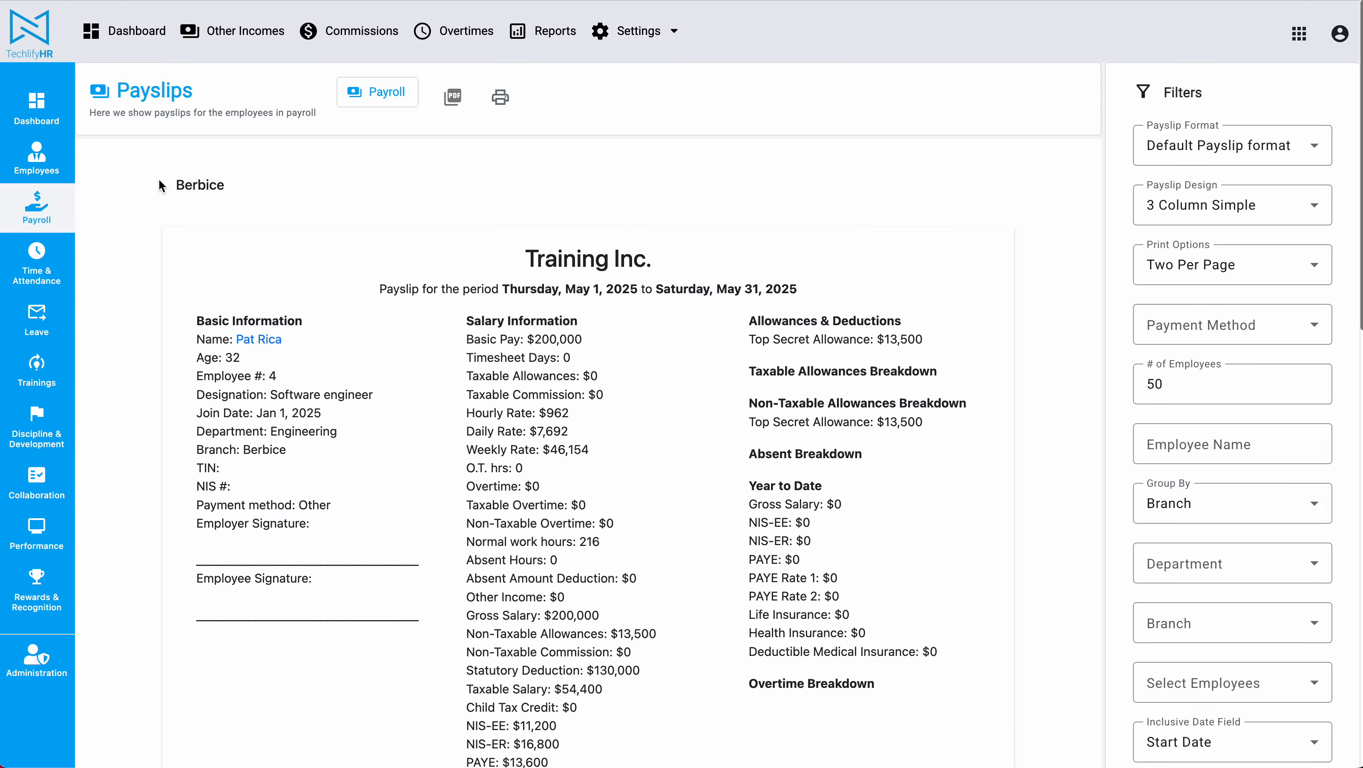
{"action": "left_click_drag", "start_coordinate": [157, 185], "coordinate": [334, 184]}
{"action": "scroll", "coordinate": [334, 185], "scroll_direction": "down", "scroll_amount": 10}
{"action": "scroll", "coordinate": [334, 185], "scroll_direction": "down", "scroll_amount": 4}
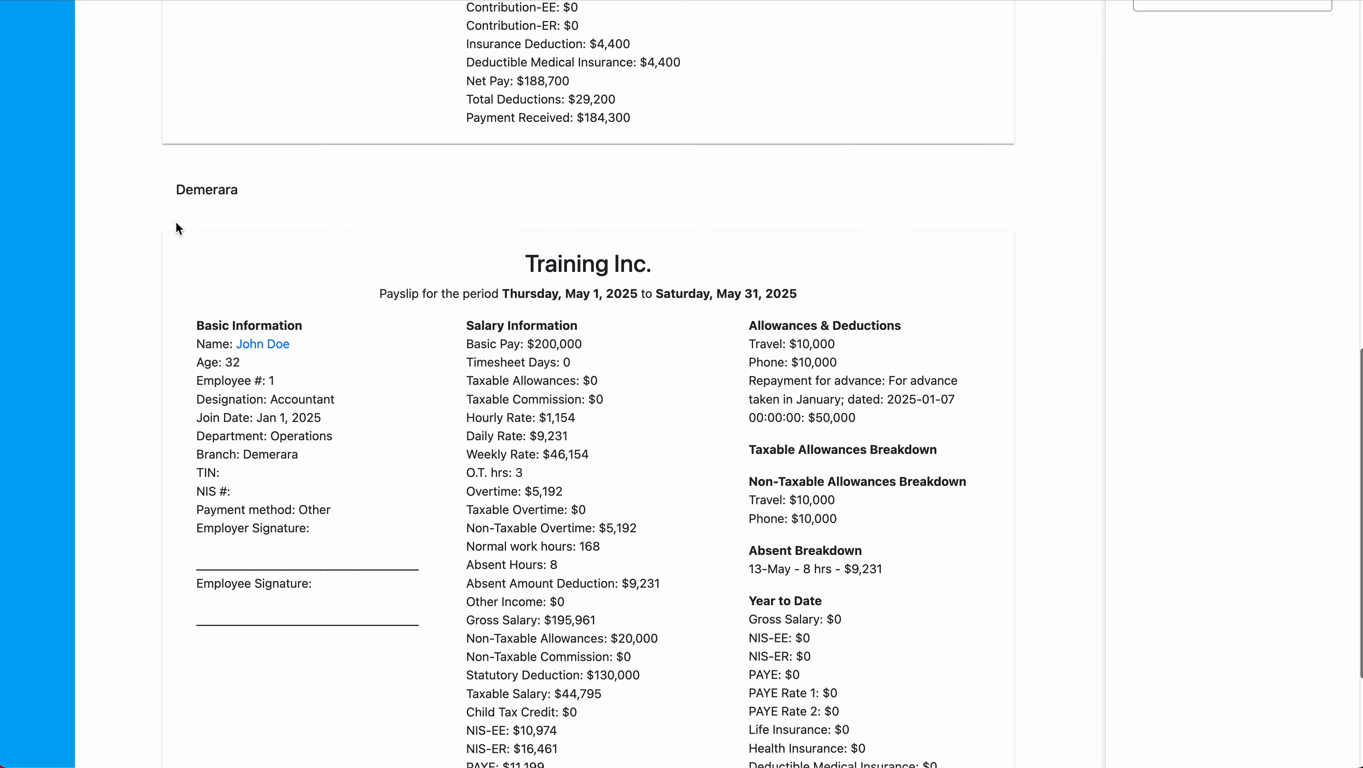
{"action": "double_click", "coordinate": [181, 189]}
{"action": "scroll", "coordinate": [446, 189], "scroll_direction": "up", "scroll_amount": 12}
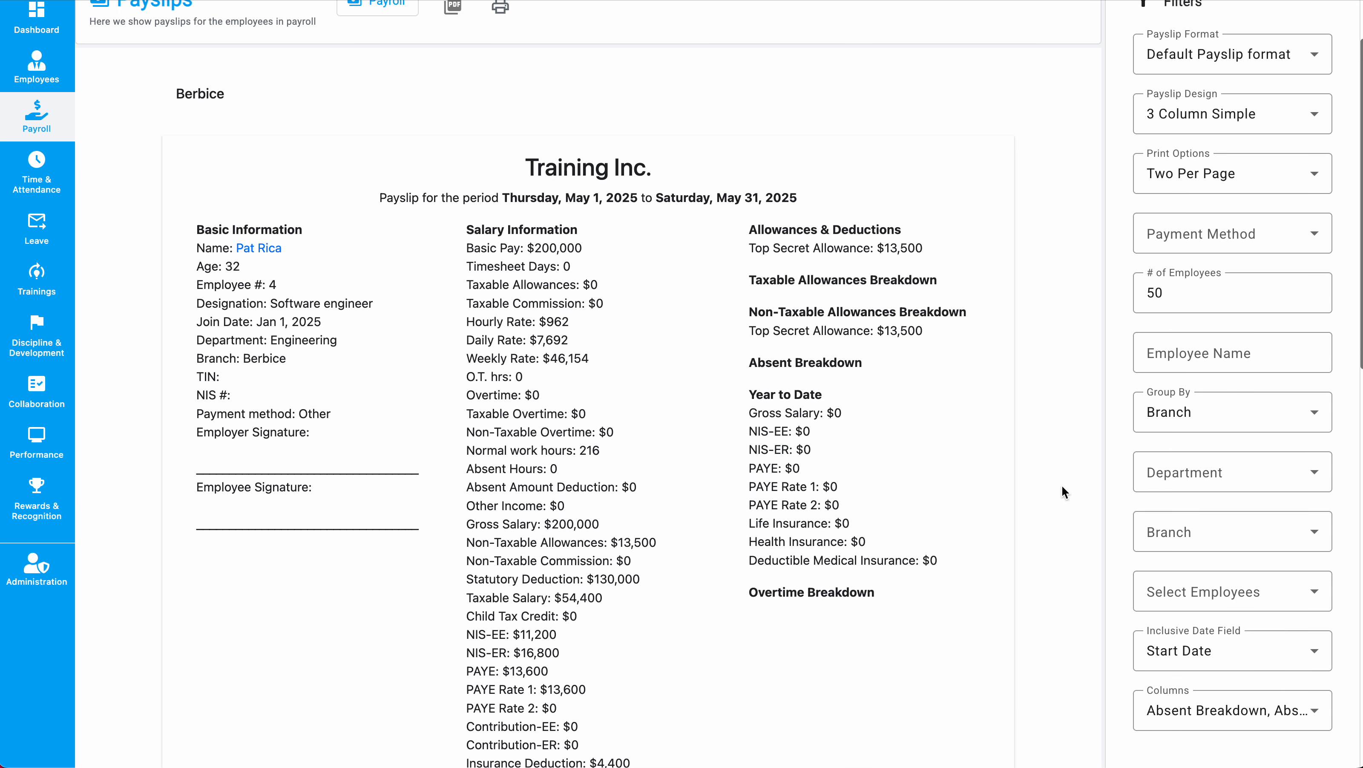
{"action": "scroll", "coordinate": [1043, 534], "scroll_direction": "up", "scroll_amount": 2}
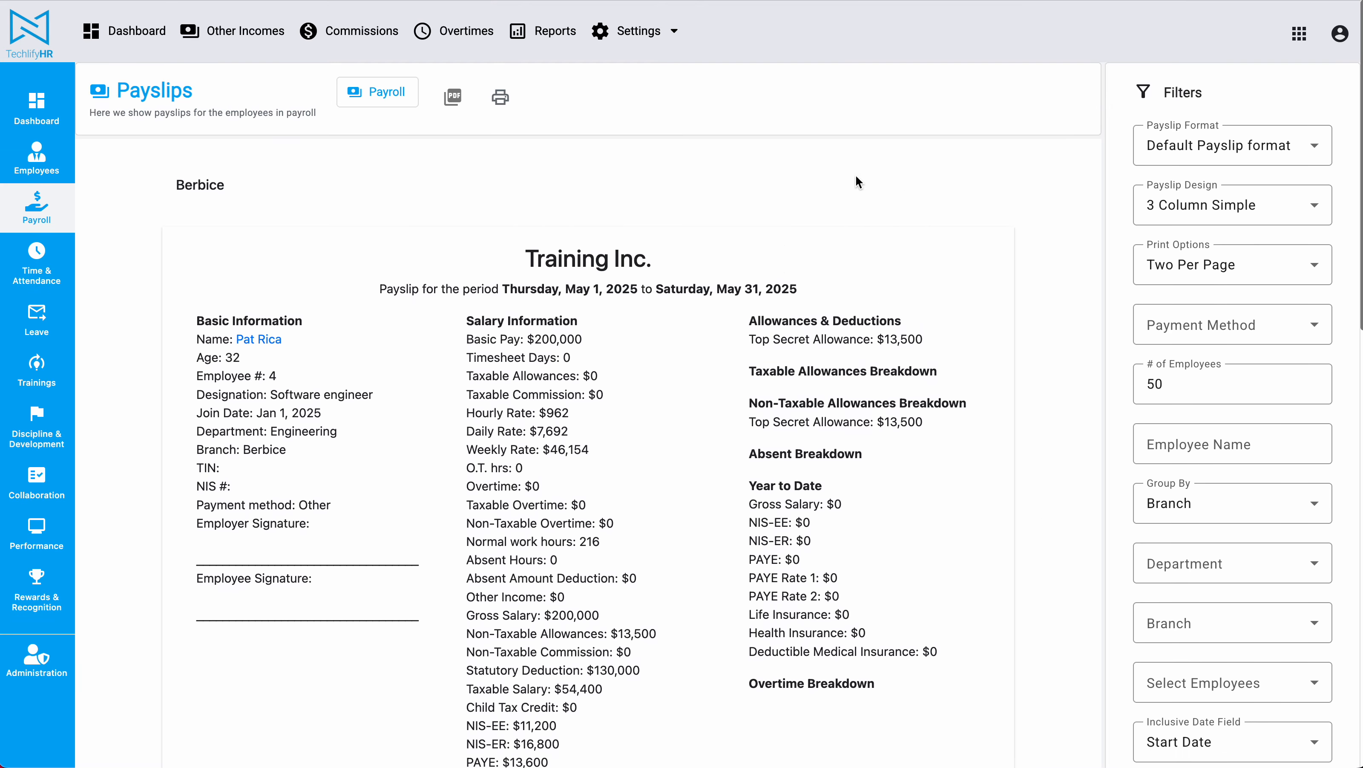
{"action": "scroll", "coordinate": [939, 217], "scroll_direction": "down", "scroll_amount": 7}
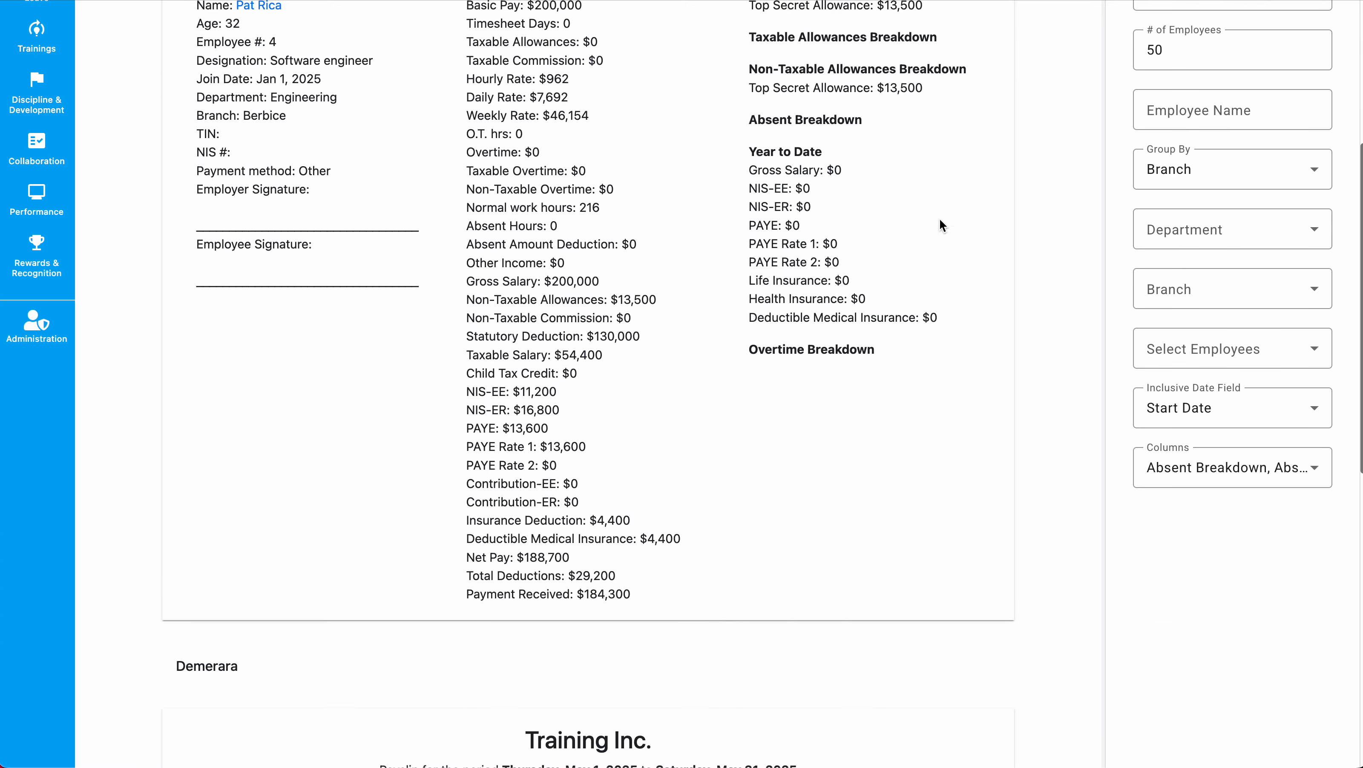
Look at the payslip column list and close it without changes.
{"action": "left_click", "coordinate": [1237, 431]}
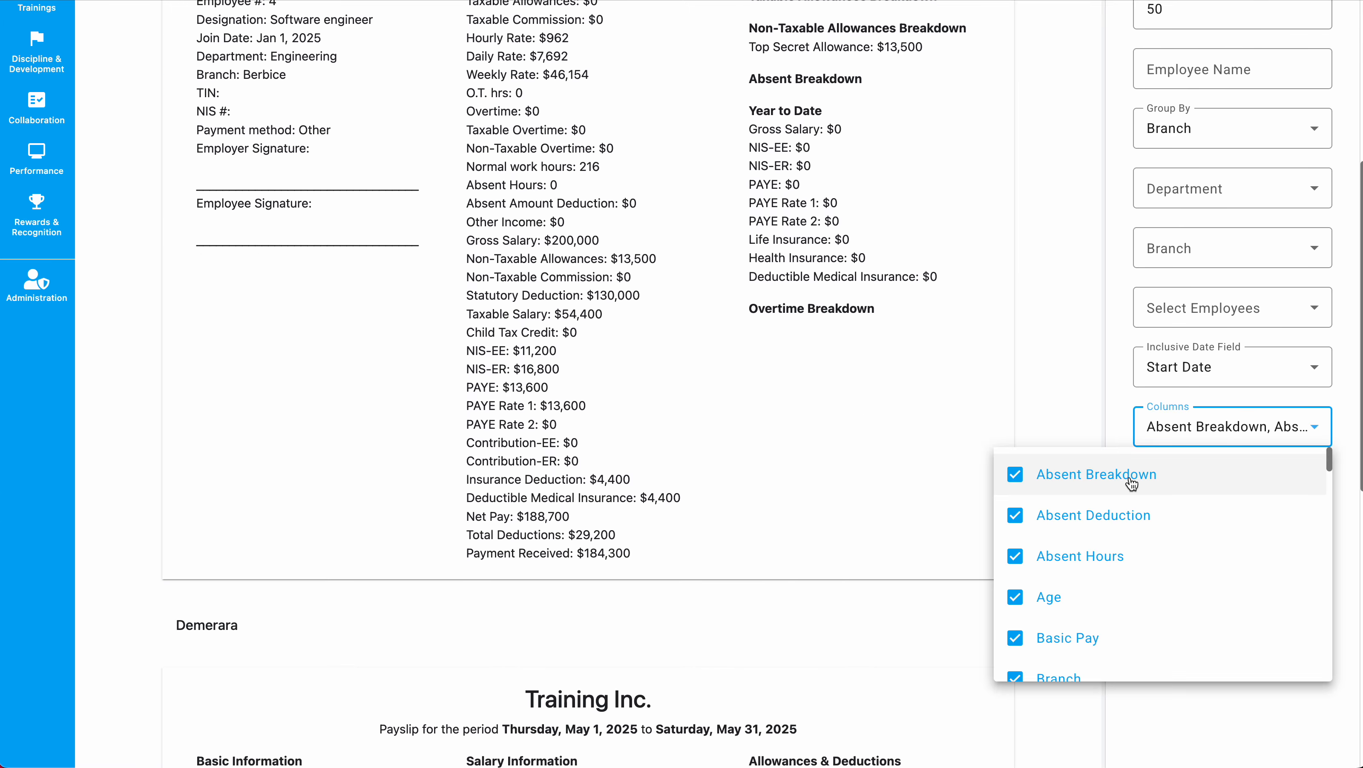
{"action": "left_click", "coordinate": [764, 386]}
{"action": "scroll", "coordinate": [764, 385], "scroll_direction": "up", "scroll_amount": 2}
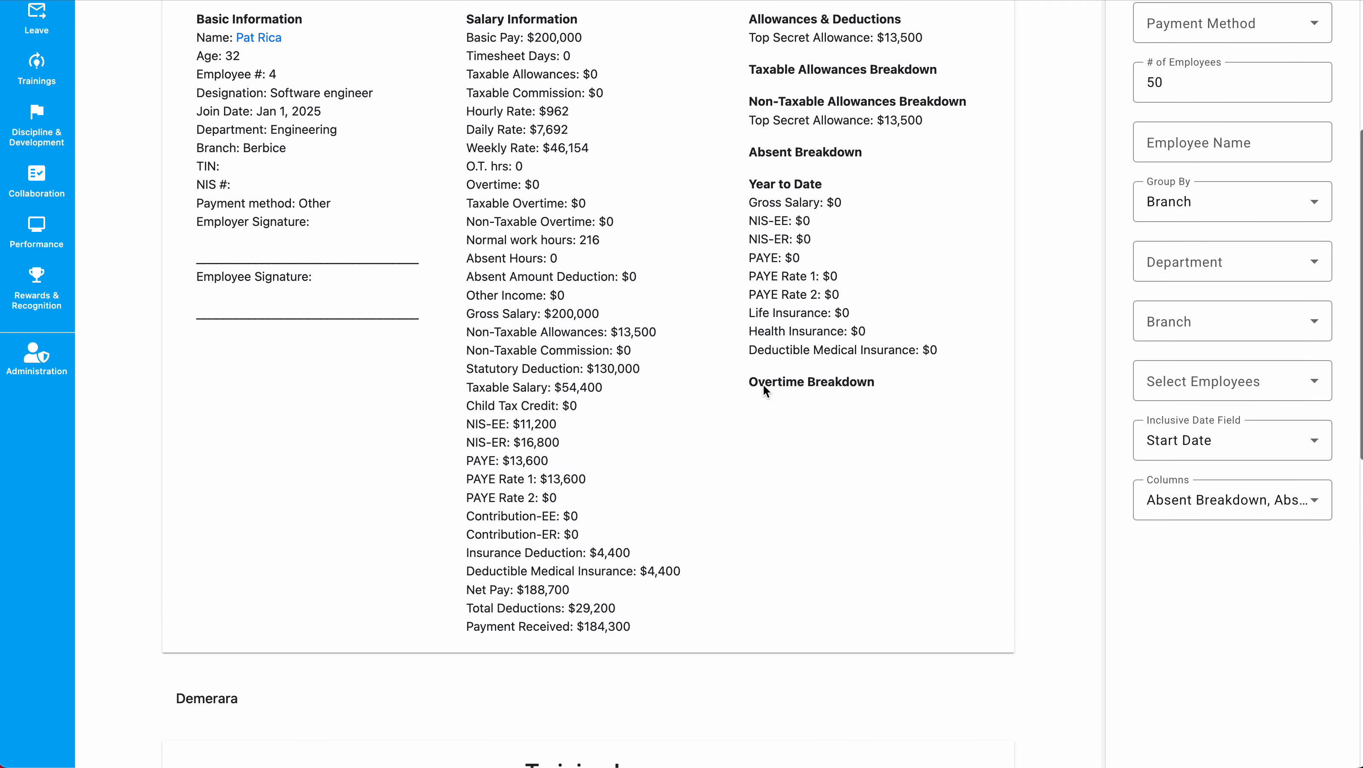
{"action": "scroll", "coordinate": [804, 300], "scroll_direction": "down", "scroll_amount": 3}
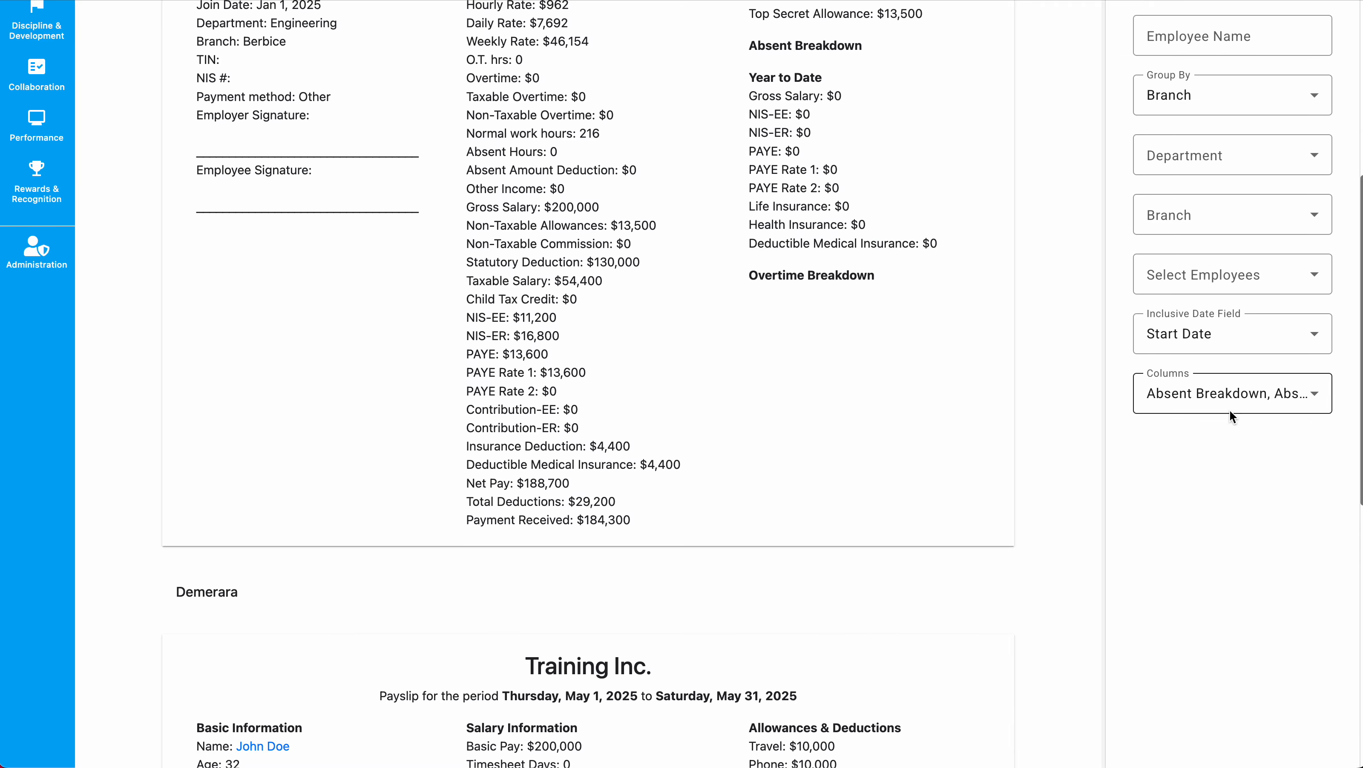
Uncheck the Non Taxable Commission and Taxable Commission columns.
{"action": "left_click", "coordinate": [1246, 382]}
{"action": "scroll", "coordinate": [1201, 529], "scroll_direction": "down", "scroll_amount": 5}
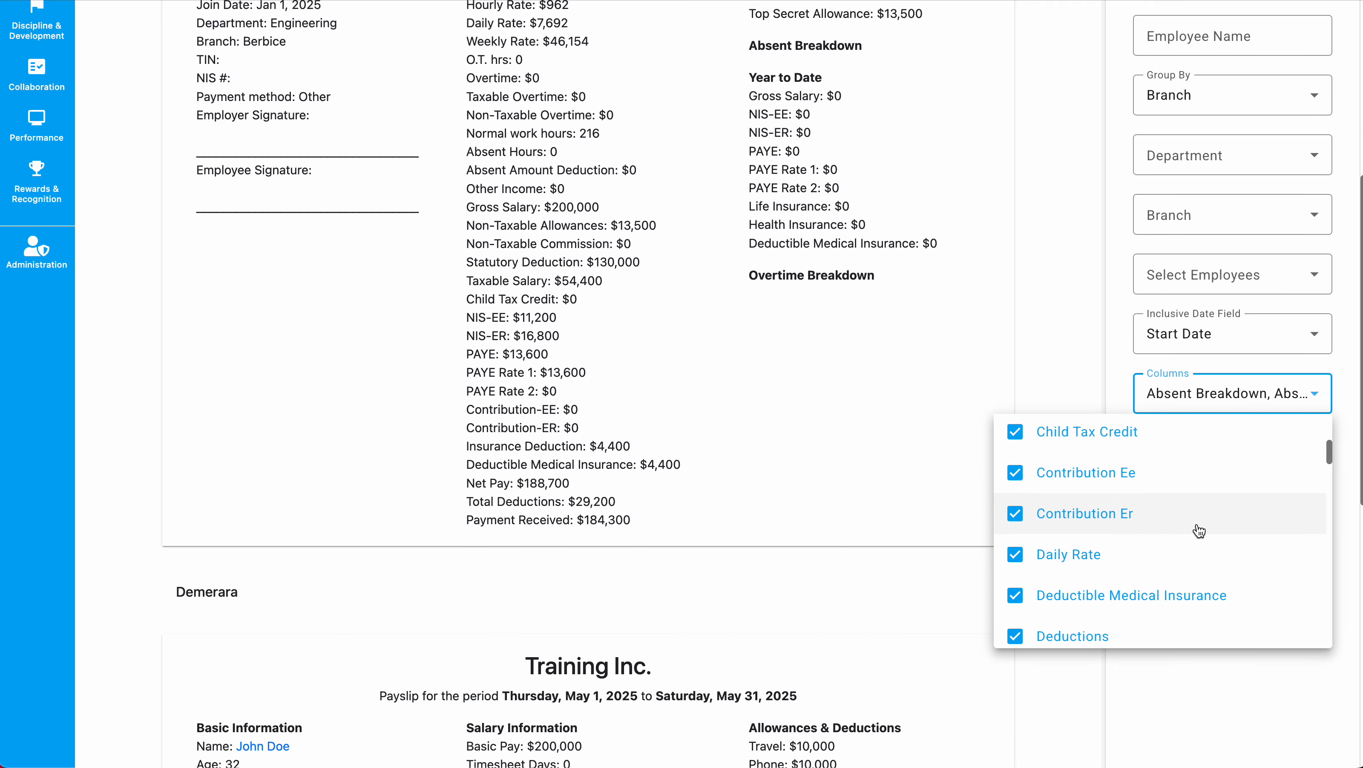
{"action": "scroll", "coordinate": [1199, 531], "scroll_direction": "down", "scroll_amount": 6}
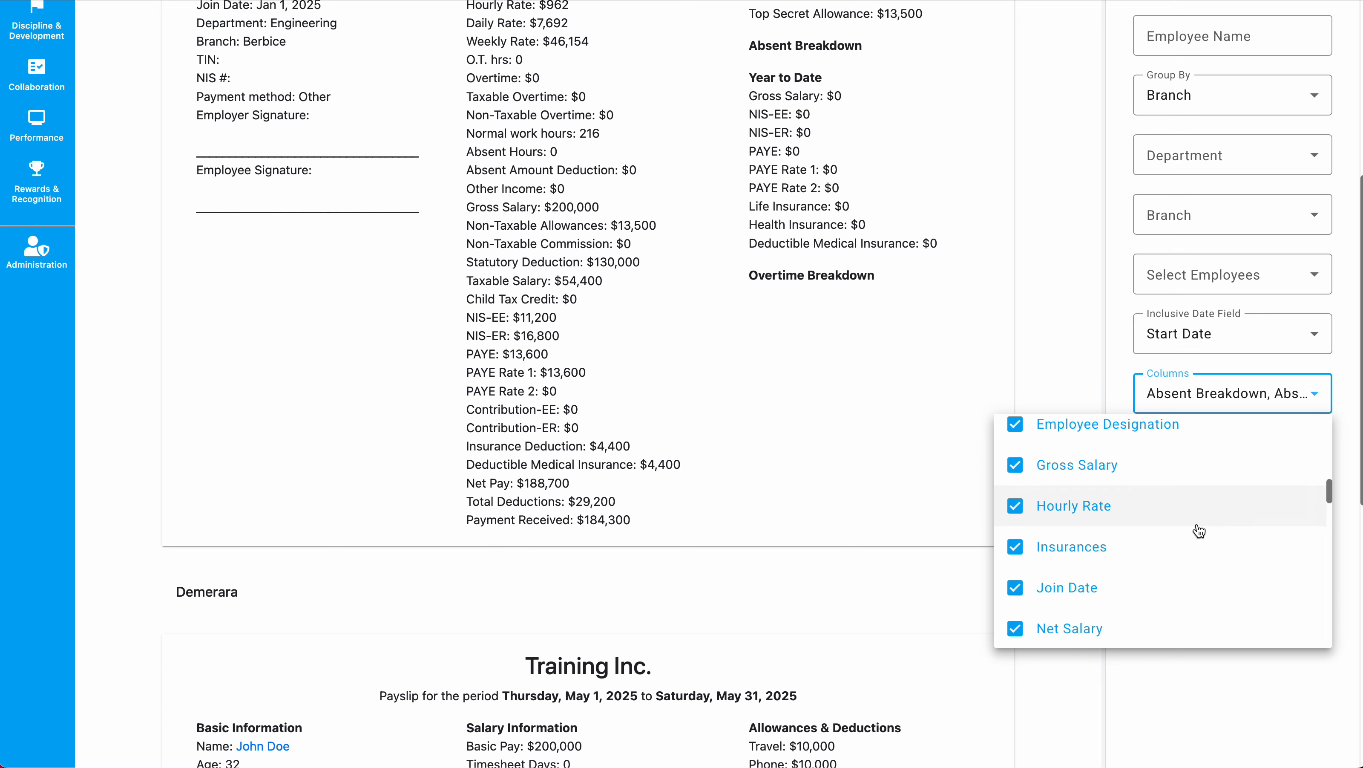
{"action": "scroll", "coordinate": [1199, 531], "scroll_direction": "up", "scroll_amount": 4}
{"action": "scroll", "coordinate": [1199, 531], "scroll_direction": "up", "scroll_amount": 4}
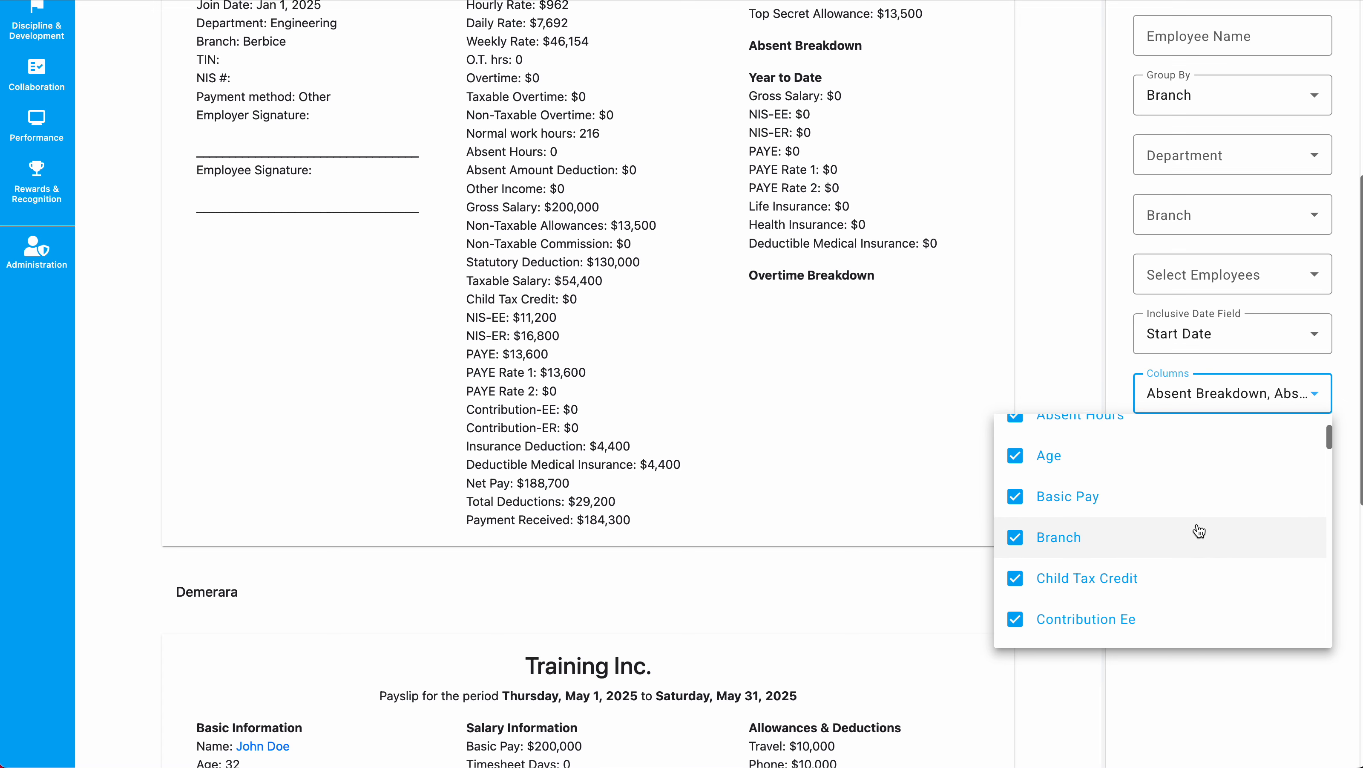
{"action": "scroll", "coordinate": [1199, 530], "scroll_direction": "down", "scroll_amount": 10}
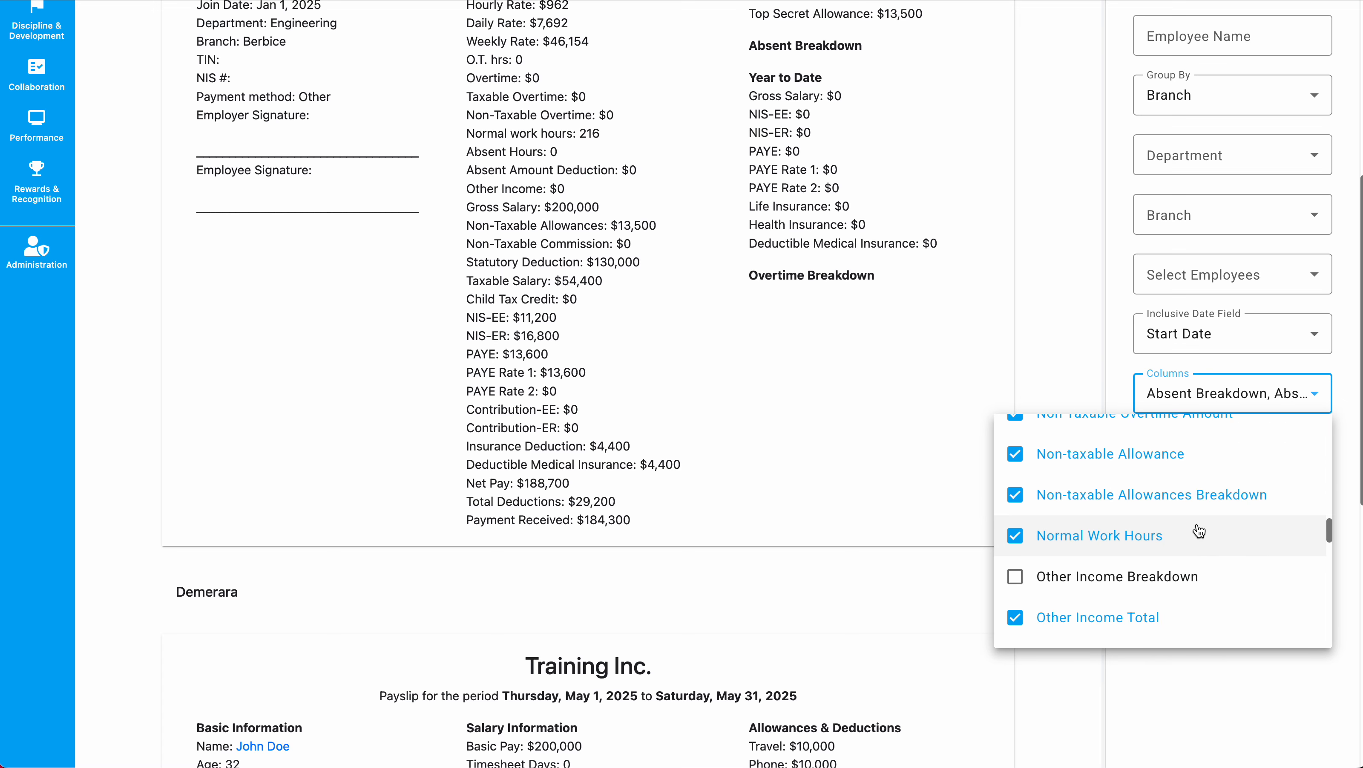
{"action": "scroll", "coordinate": [1199, 531], "scroll_direction": "up", "scroll_amount": 4}
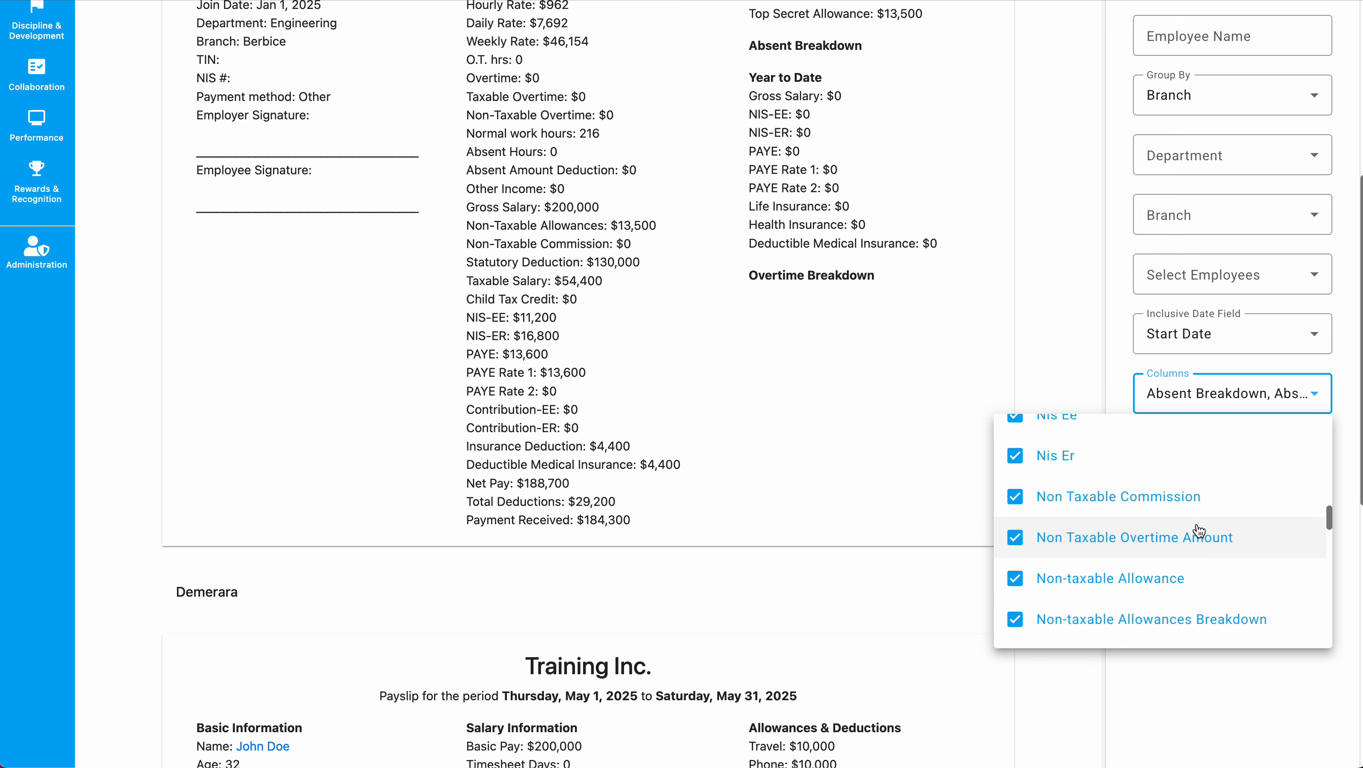
{"action": "left_click", "coordinate": [1190, 531]}
{"action": "scroll", "coordinate": [1177, 536], "scroll_direction": "down", "scroll_amount": 8}
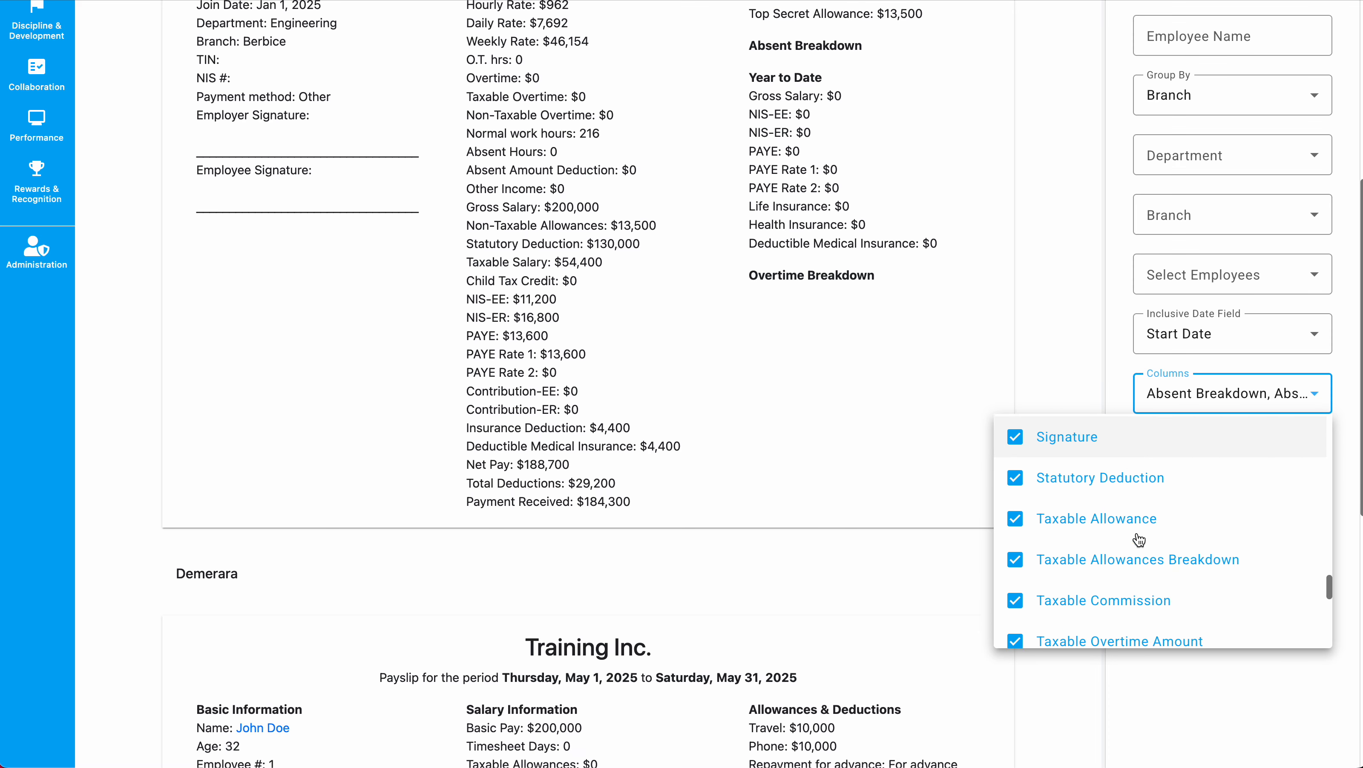
{"action": "left_click", "coordinate": [1127, 504]}
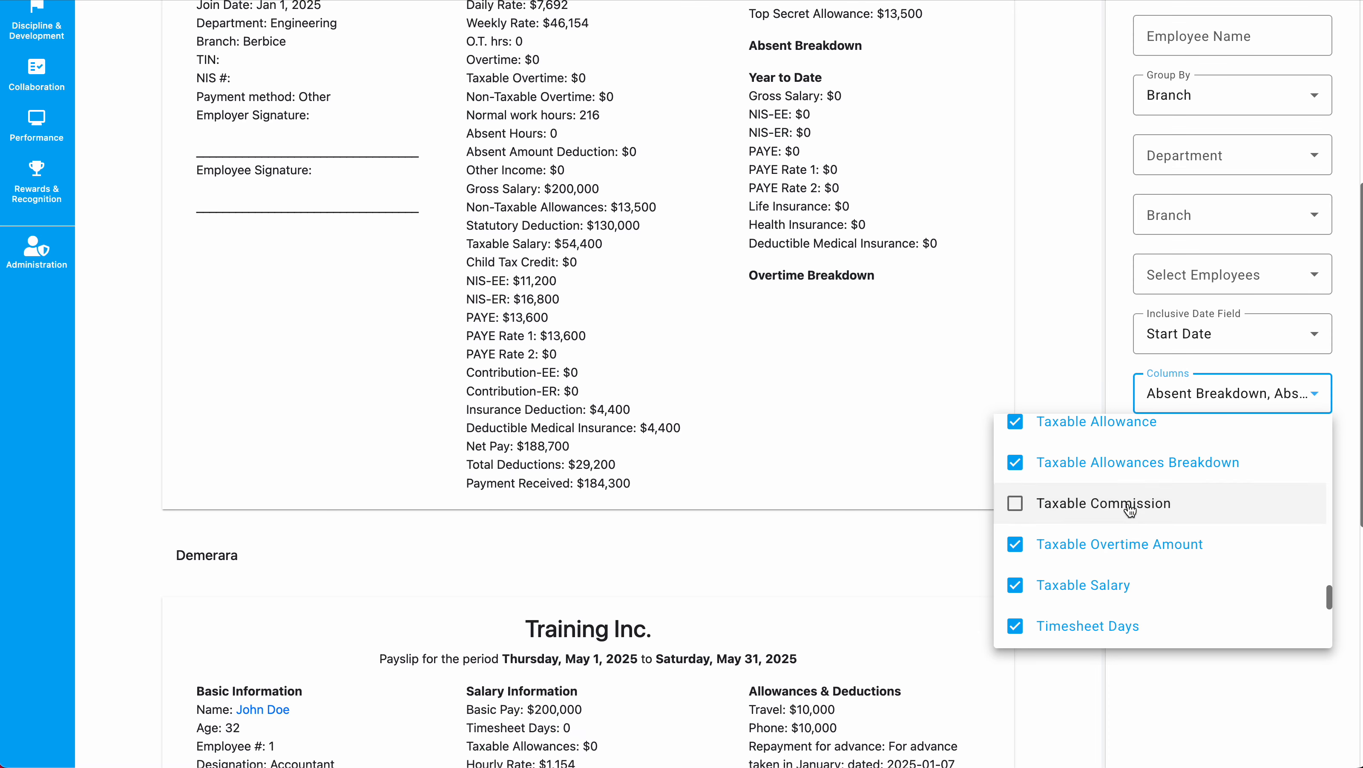
{"action": "left_click", "coordinate": [811, 335]}
{"action": "scroll", "coordinate": [811, 334], "scroll_direction": "up", "scroll_amount": 5}
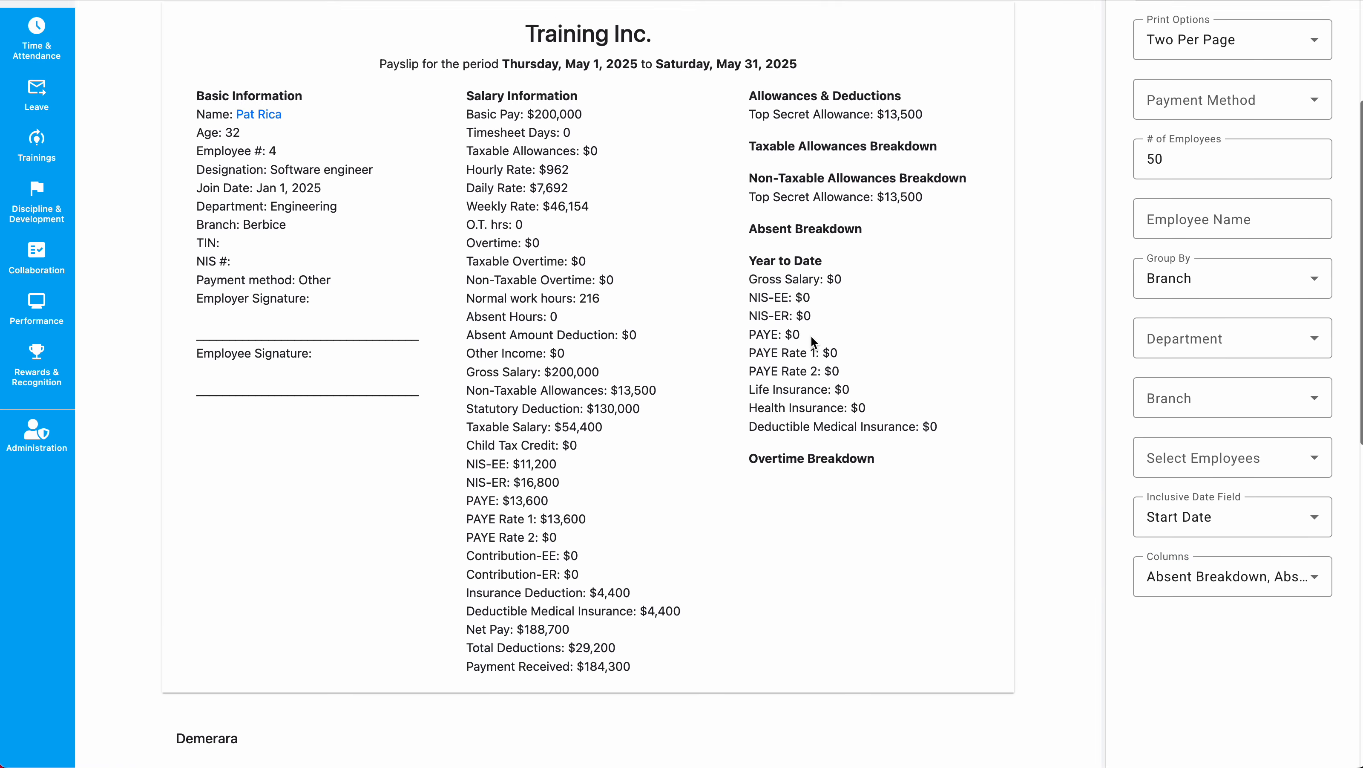
Review the Salary Information column on the payslip.
{"action": "scroll", "coordinate": [812, 339], "scroll_direction": "up", "scroll_amount": 2}
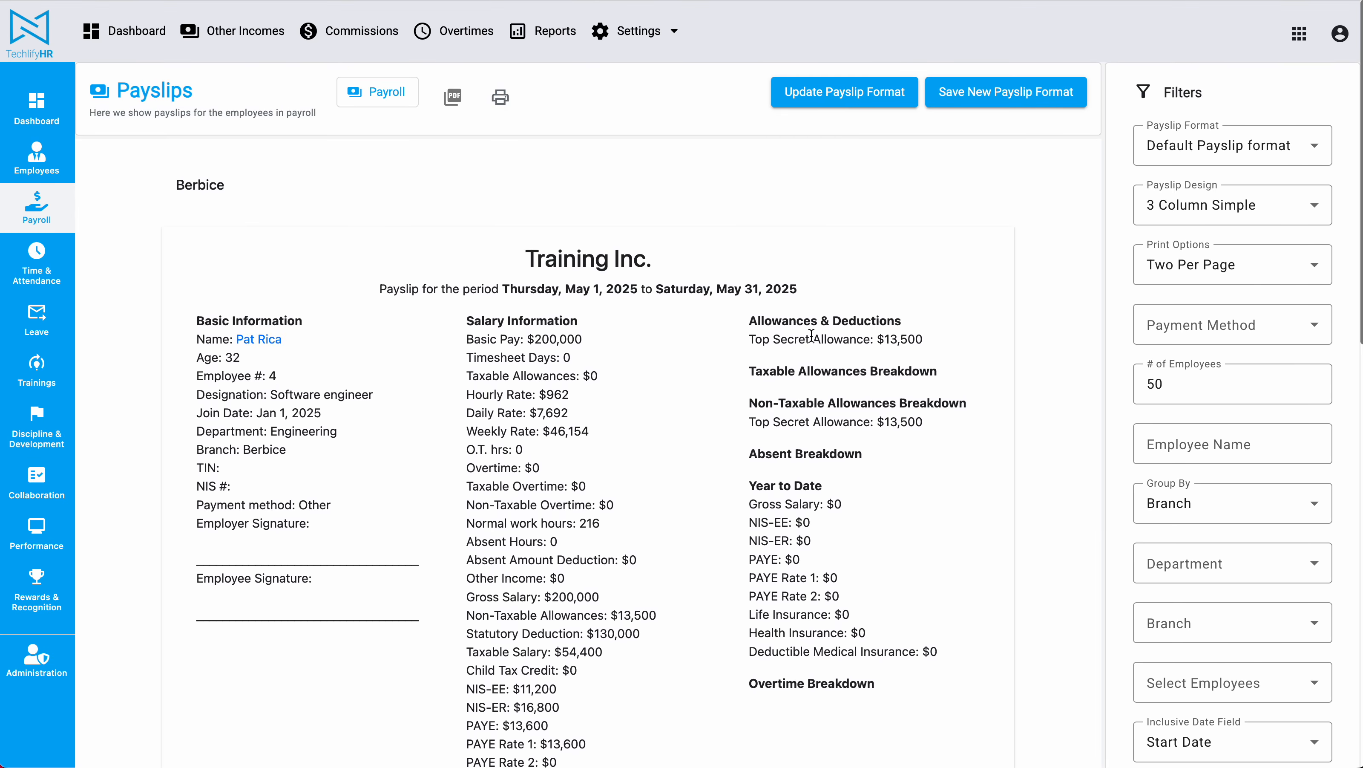
{"action": "scroll", "coordinate": [811, 336], "scroll_direction": "down", "scroll_amount": 3}
{"action": "left_click_drag", "start_coordinate": [470, 141], "coordinate": [626, 706]}
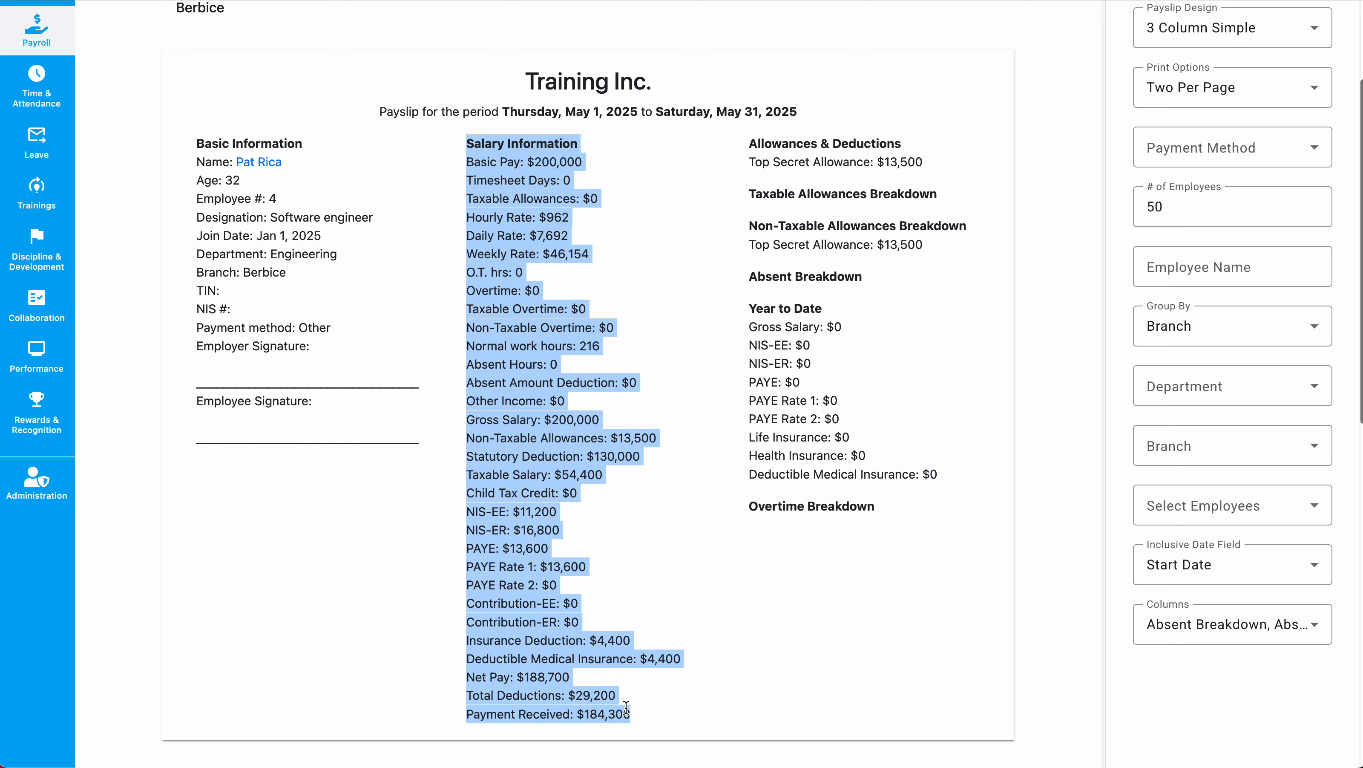
{"action": "left_click", "coordinate": [626, 706]}
{"action": "scroll", "coordinate": [585, 439], "scroll_direction": "up", "scroll_amount": 3}
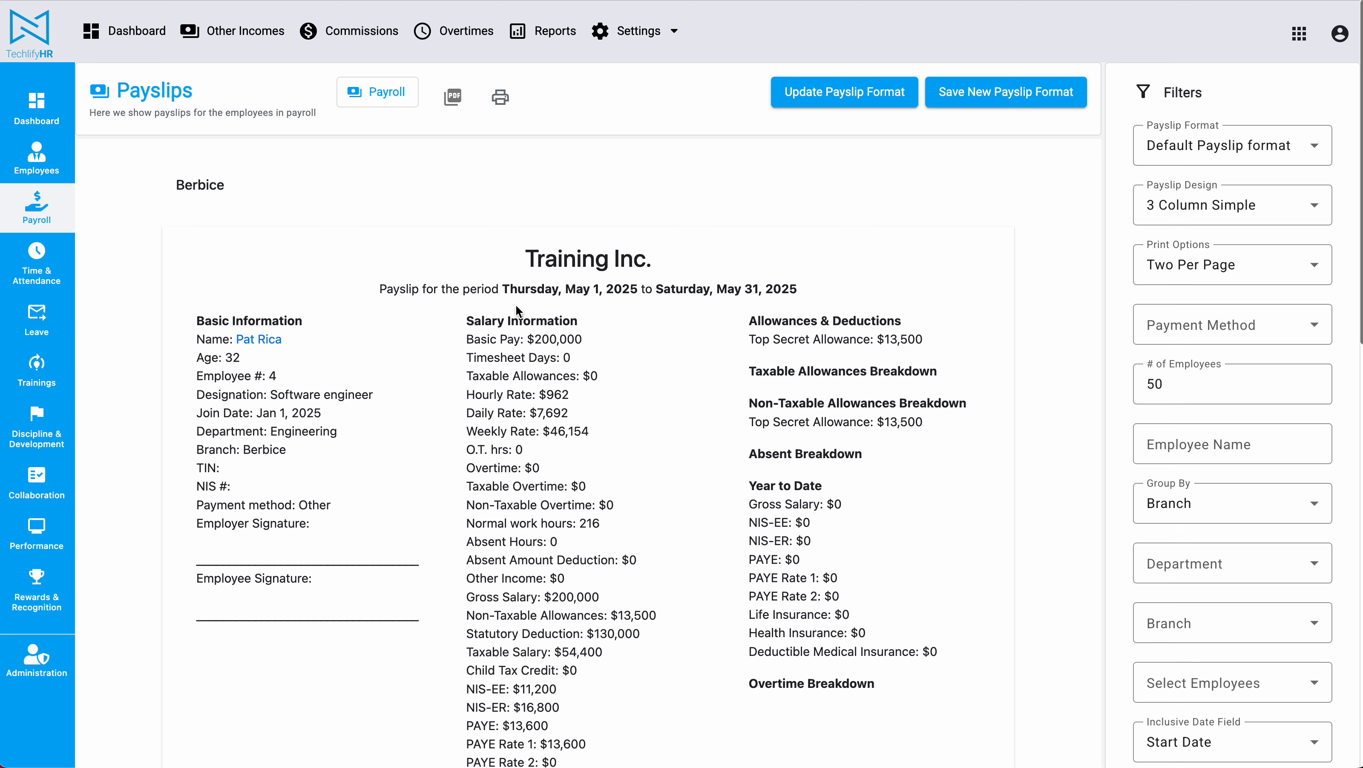
Reopen the Pay Slips for May Payroll [Fix Rated] from the payrolls list.
{"action": "left_click", "coordinate": [37, 214]}
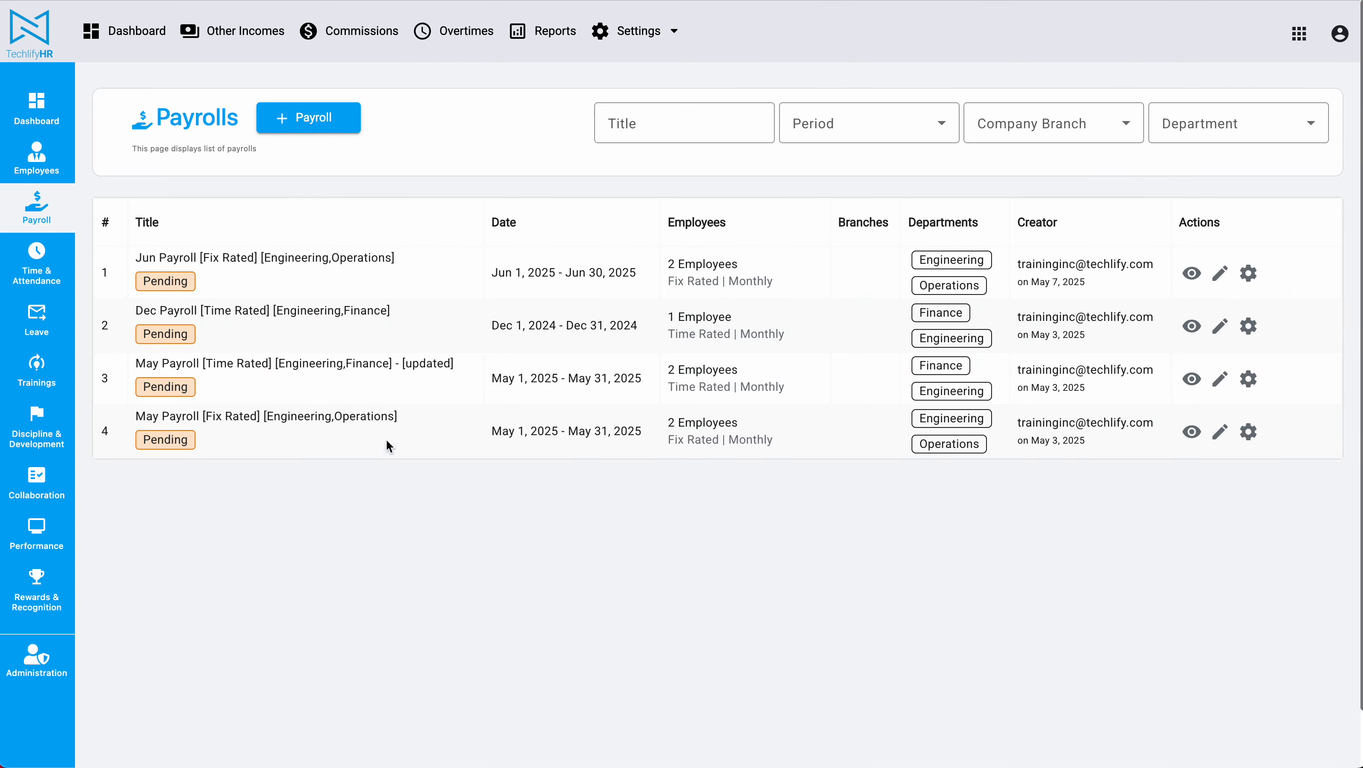
{"action": "left_click_drag", "start_coordinate": [164, 411], "coordinate": [469, 417]}
{"action": "left_click", "coordinate": [1068, 522]}
{"action": "left_click", "coordinate": [1248, 431]}
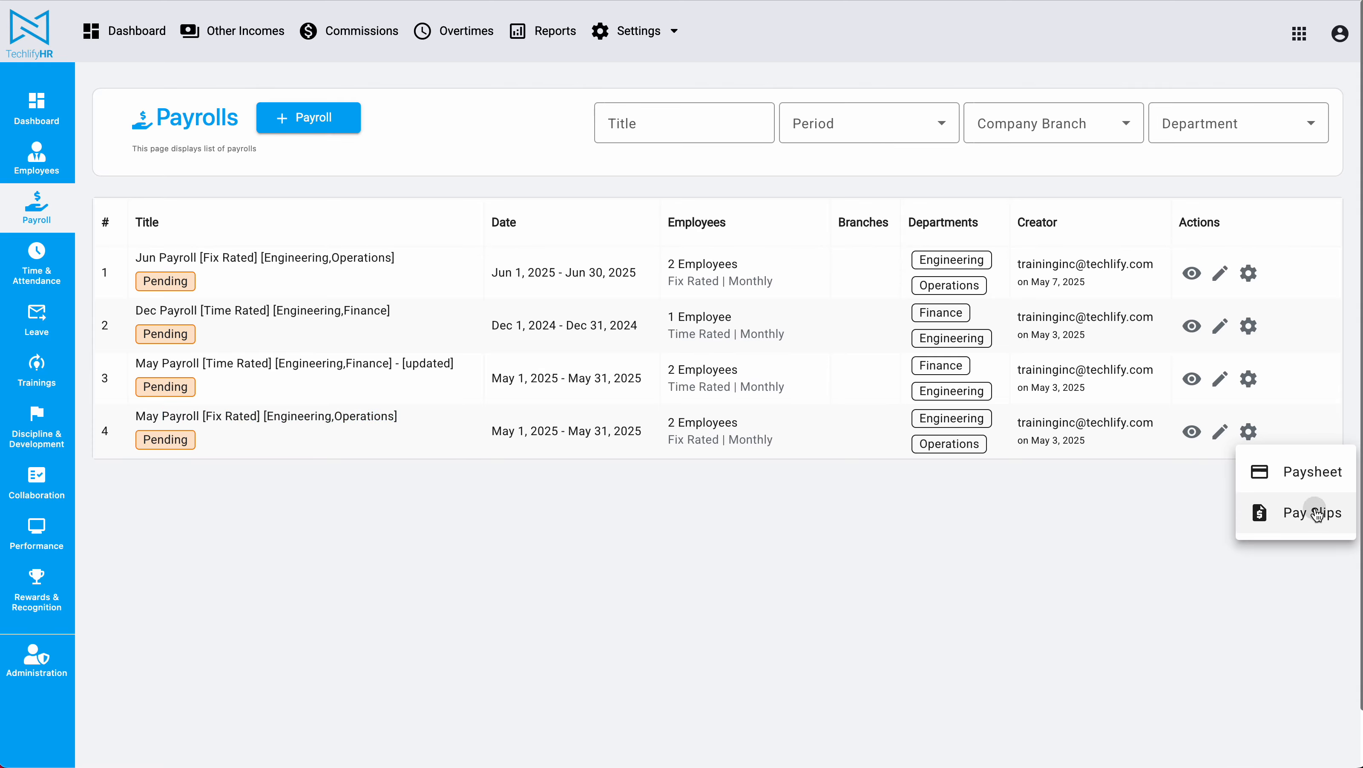
{"action": "left_click", "coordinate": [1288, 511]}
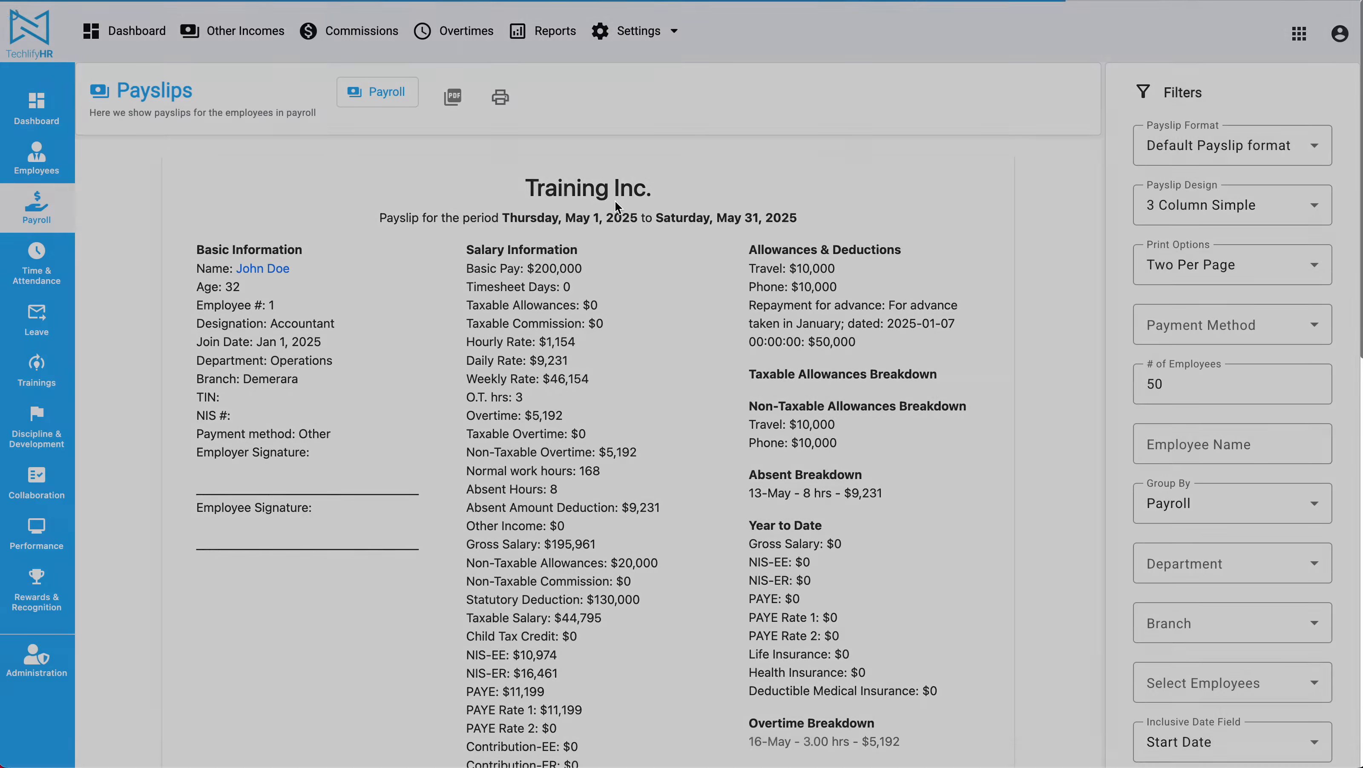
Scroll through the May Fix Rated payslip to review its lines.
{"action": "scroll", "coordinate": [614, 207], "scroll_direction": "down", "scroll_amount": 2}
{"action": "scroll", "coordinate": [615, 207], "scroll_direction": "down", "scroll_amount": 3}
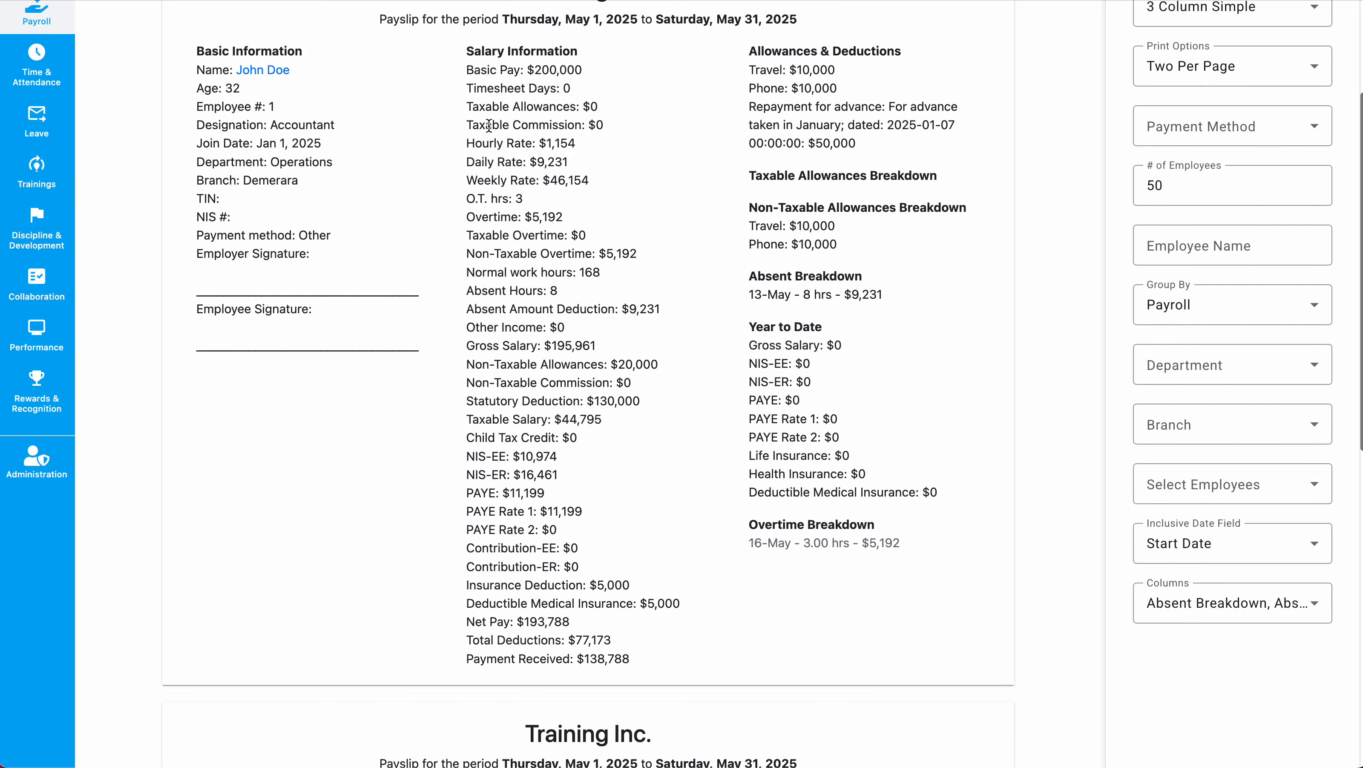
{"action": "left_click_drag", "start_coordinate": [465, 125], "coordinate": [635, 131]}
{"action": "scroll", "coordinate": [636, 123], "scroll_direction": "up", "scroll_amount": 5}
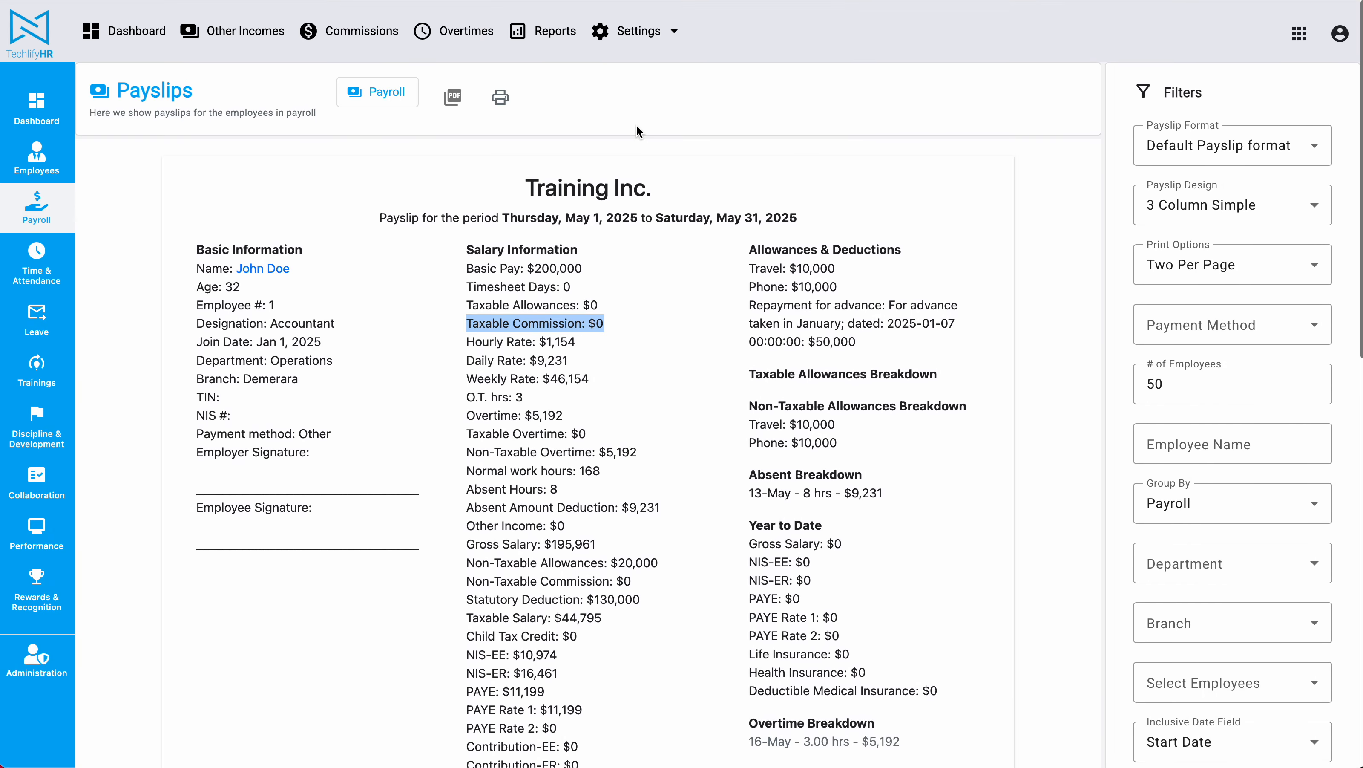
{"action": "scroll", "coordinate": [680, 278], "scroll_direction": "down", "scroll_amount": 2}
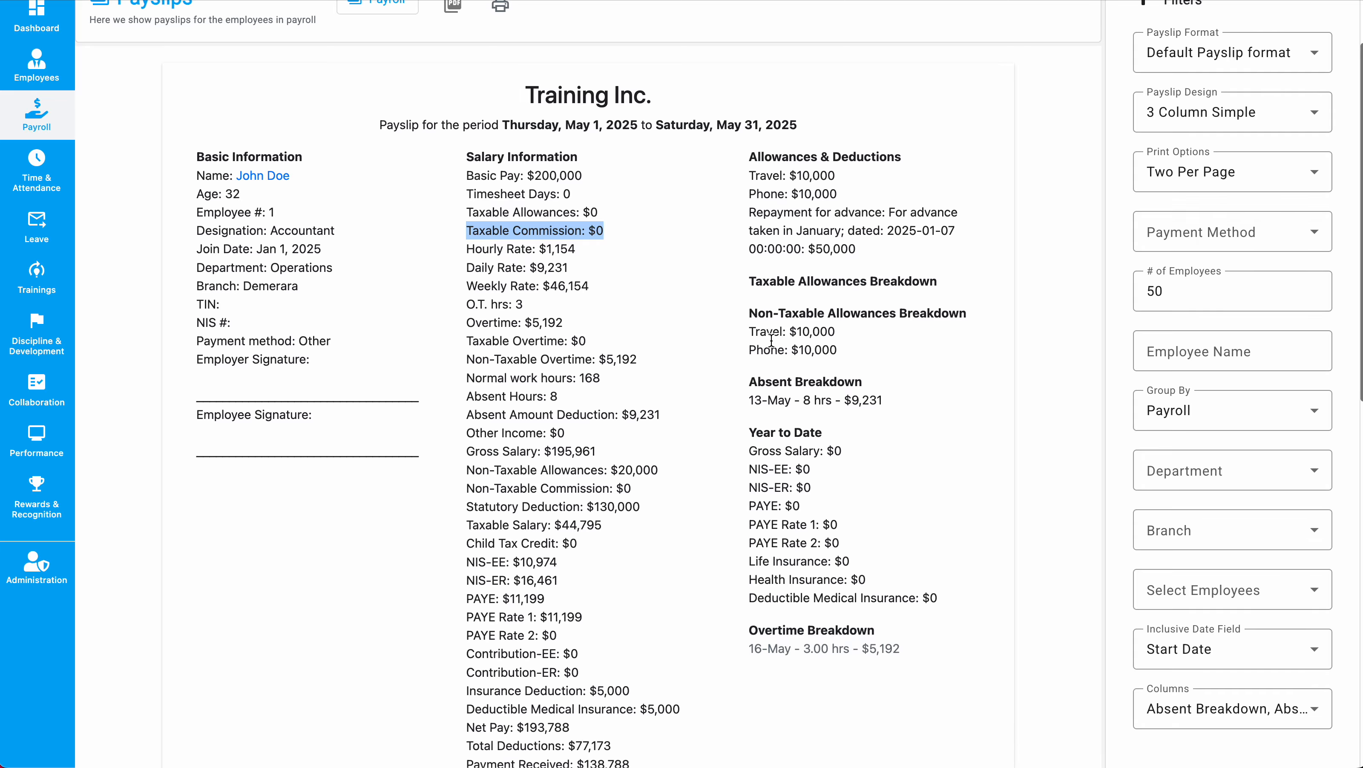
Uncheck Non Taxable Commission and Taxable Commission in the Columns list.
{"action": "left_click", "coordinate": [1310, 723]}
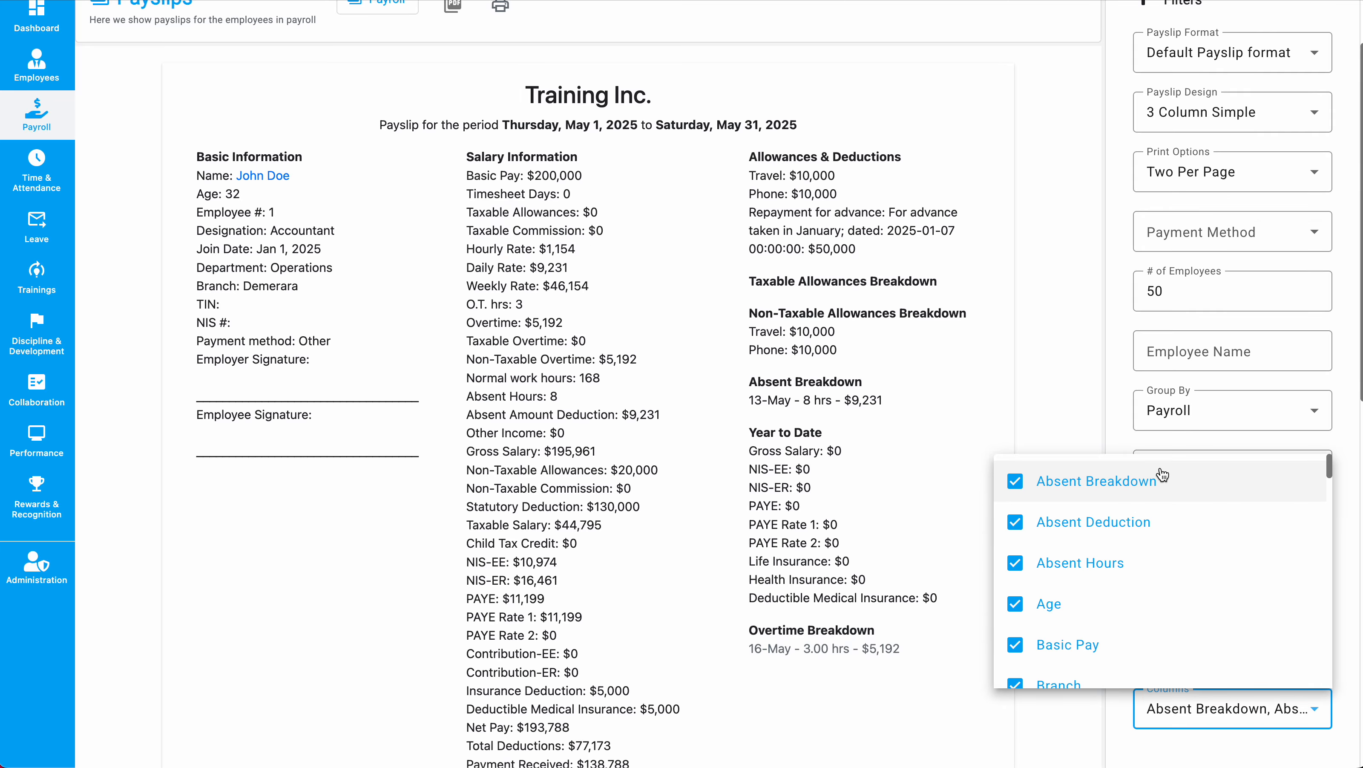
{"action": "scroll", "coordinate": [1138, 569], "scroll_direction": "down", "scroll_amount": 5}
{"action": "scroll", "coordinate": [1138, 569], "scroll_direction": "down", "scroll_amount": 9}
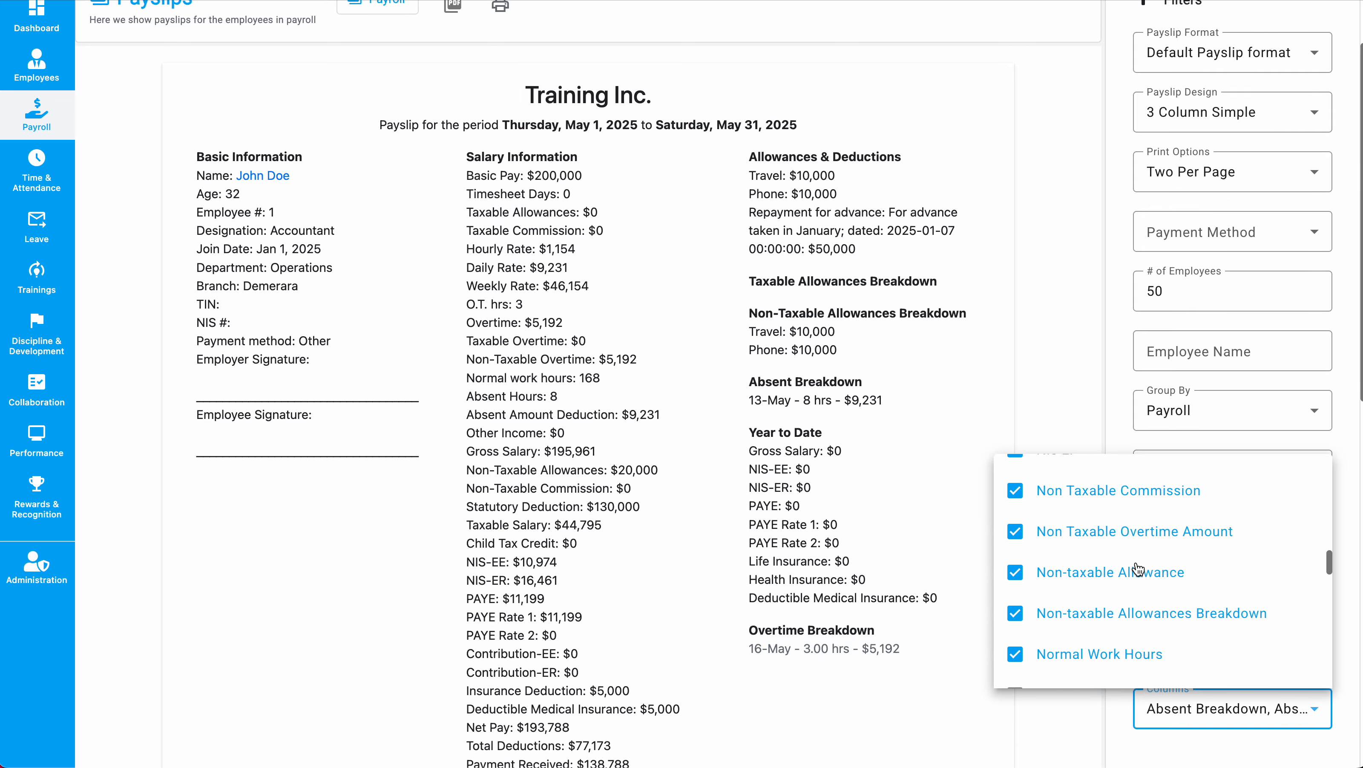
{"action": "scroll", "coordinate": [1138, 534], "scroll_direction": "down", "scroll_amount": 4}
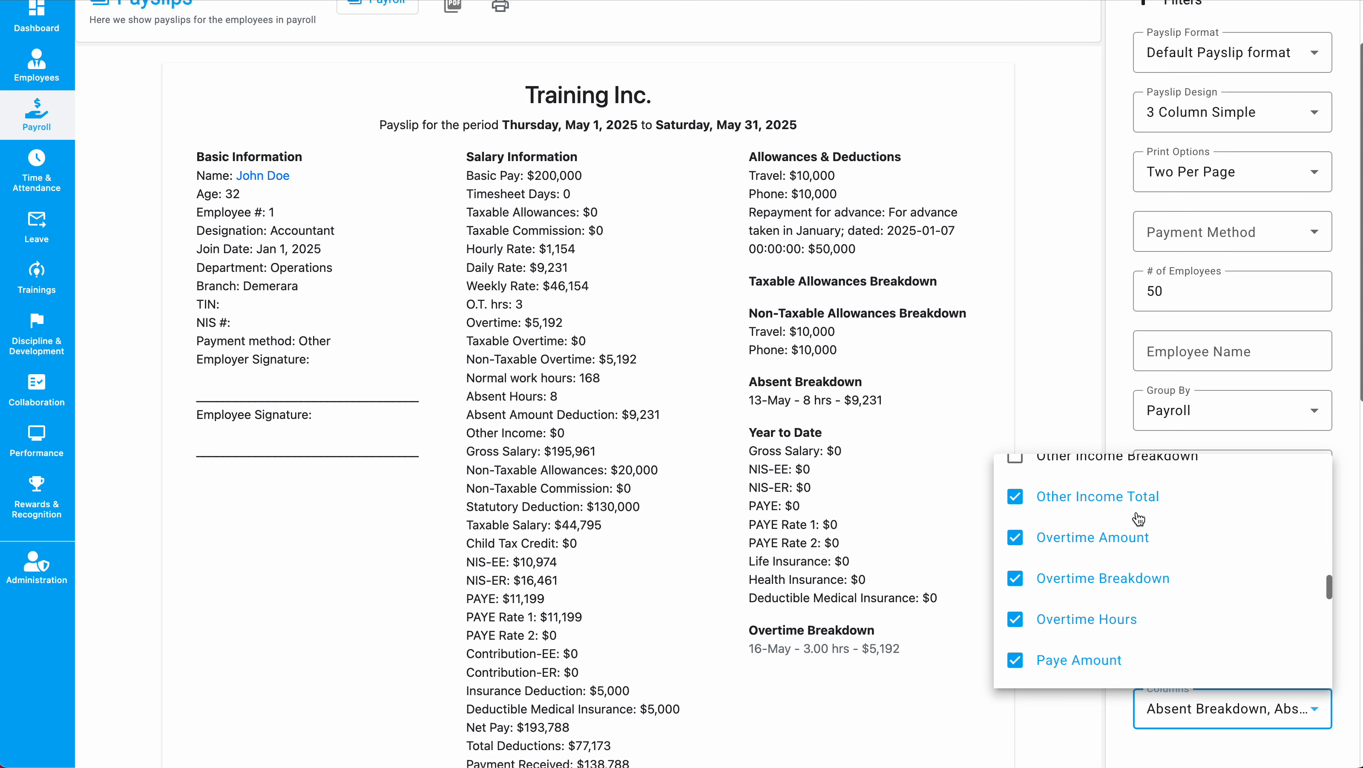
{"action": "scroll", "coordinate": [1121, 512], "scroll_direction": "up", "scroll_amount": 5}
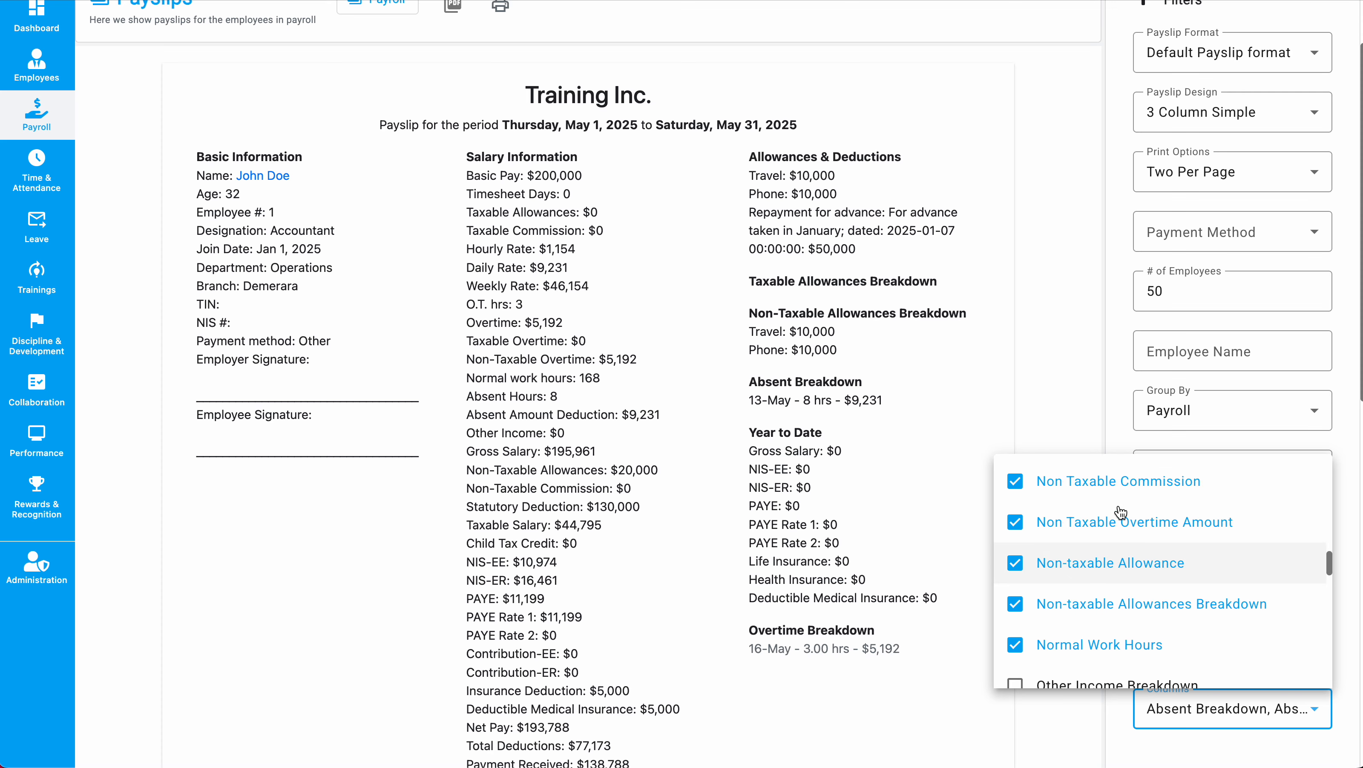
{"action": "left_click", "coordinate": [1121, 512]}
{"action": "scroll", "coordinate": [1123, 511], "scroll_direction": "down", "scroll_amount": 8}
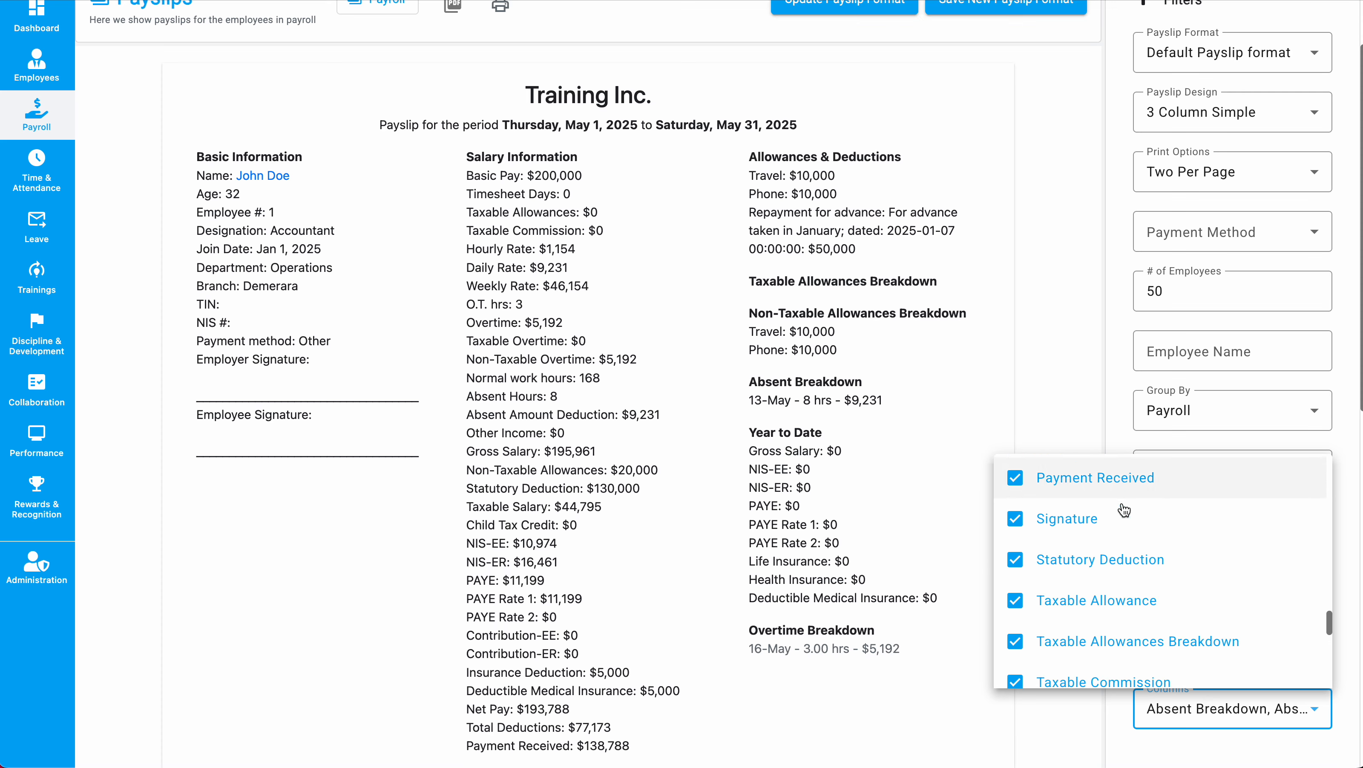
{"action": "left_click", "coordinate": [1107, 483]}
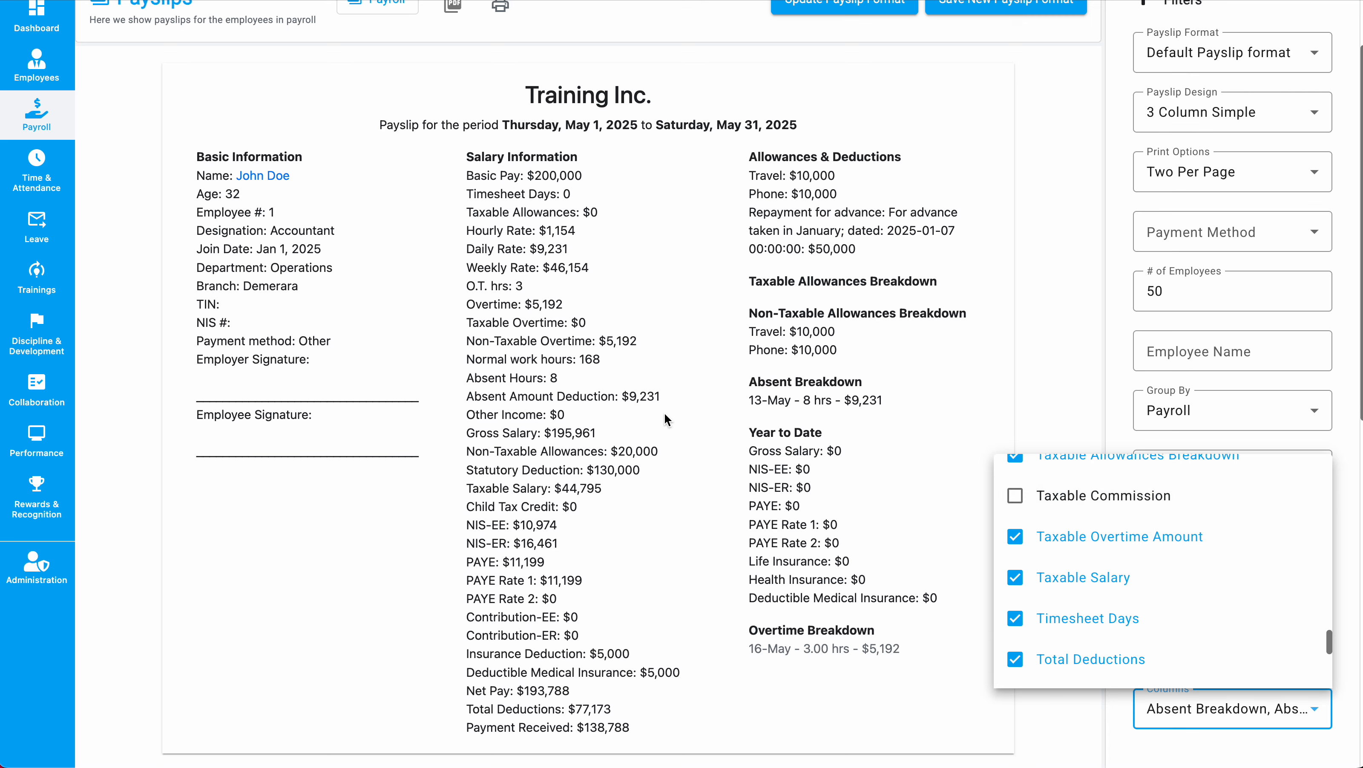
{"action": "left_click", "coordinate": [665, 415]}
{"action": "scroll", "coordinate": [663, 411], "scroll_direction": "down", "scroll_amount": 1}
{"action": "scroll", "coordinate": [663, 411], "scroll_direction": "up", "scroll_amount": 3}
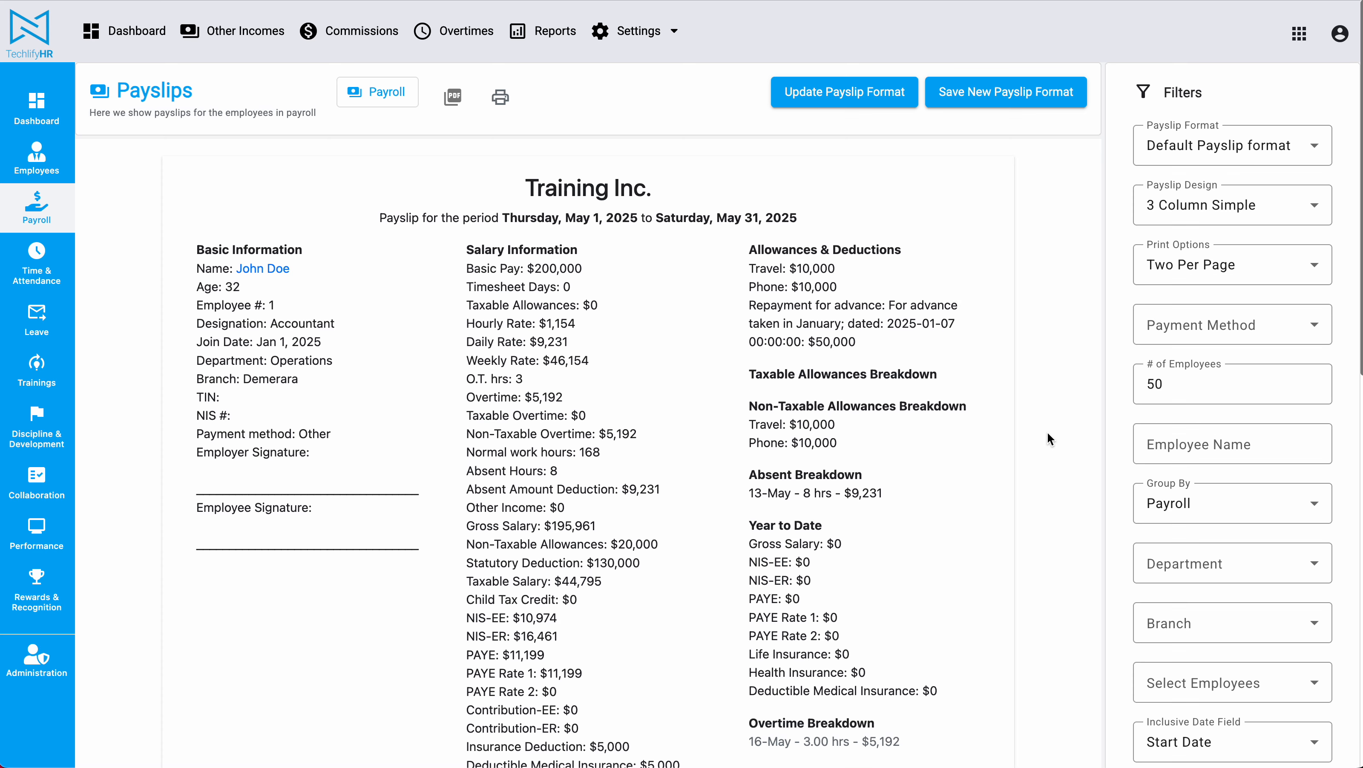
Save the current columns as a new payslip format titled 'Fix-Rated Payslip'.
{"action": "left_click", "coordinate": [1006, 92]}
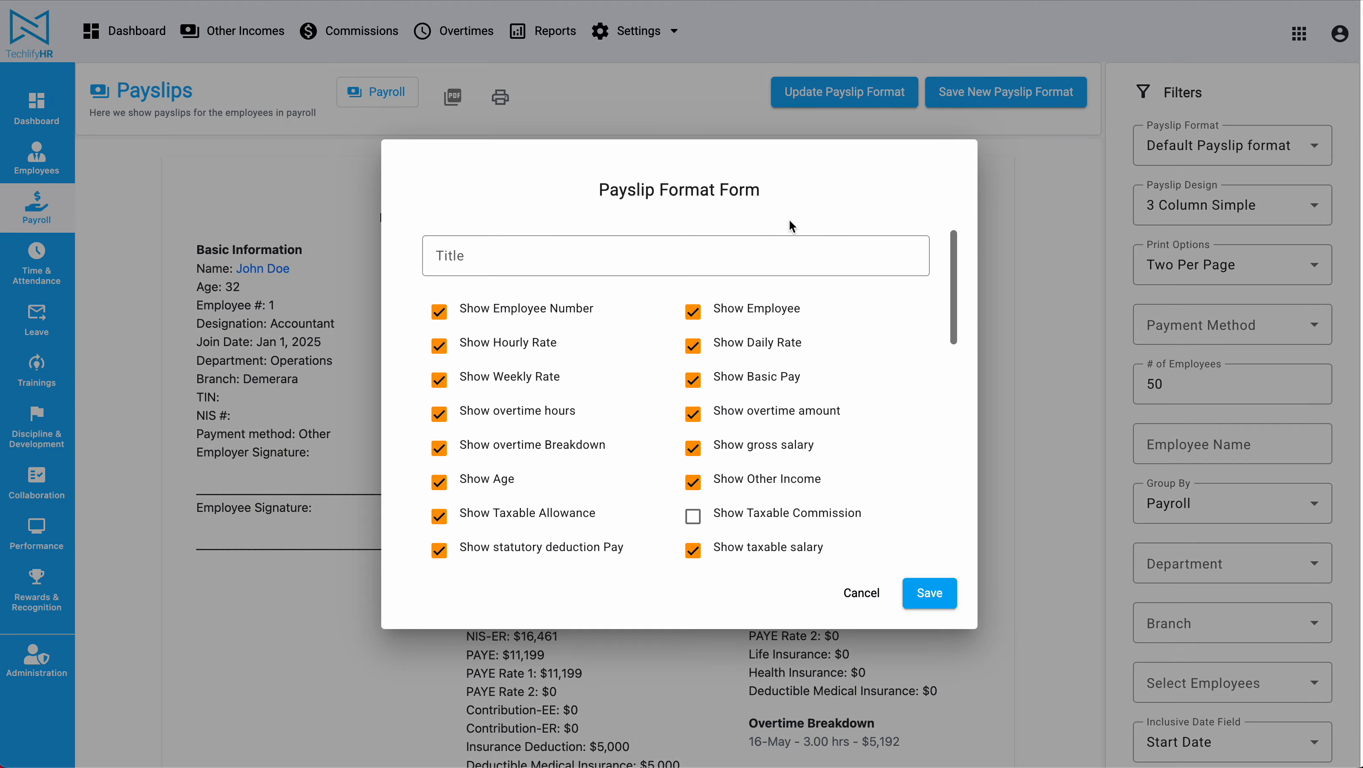
{"action": "left_click", "coordinate": [567, 242]}
{"action": "type", "text": "Fix-Rated Payslip"}
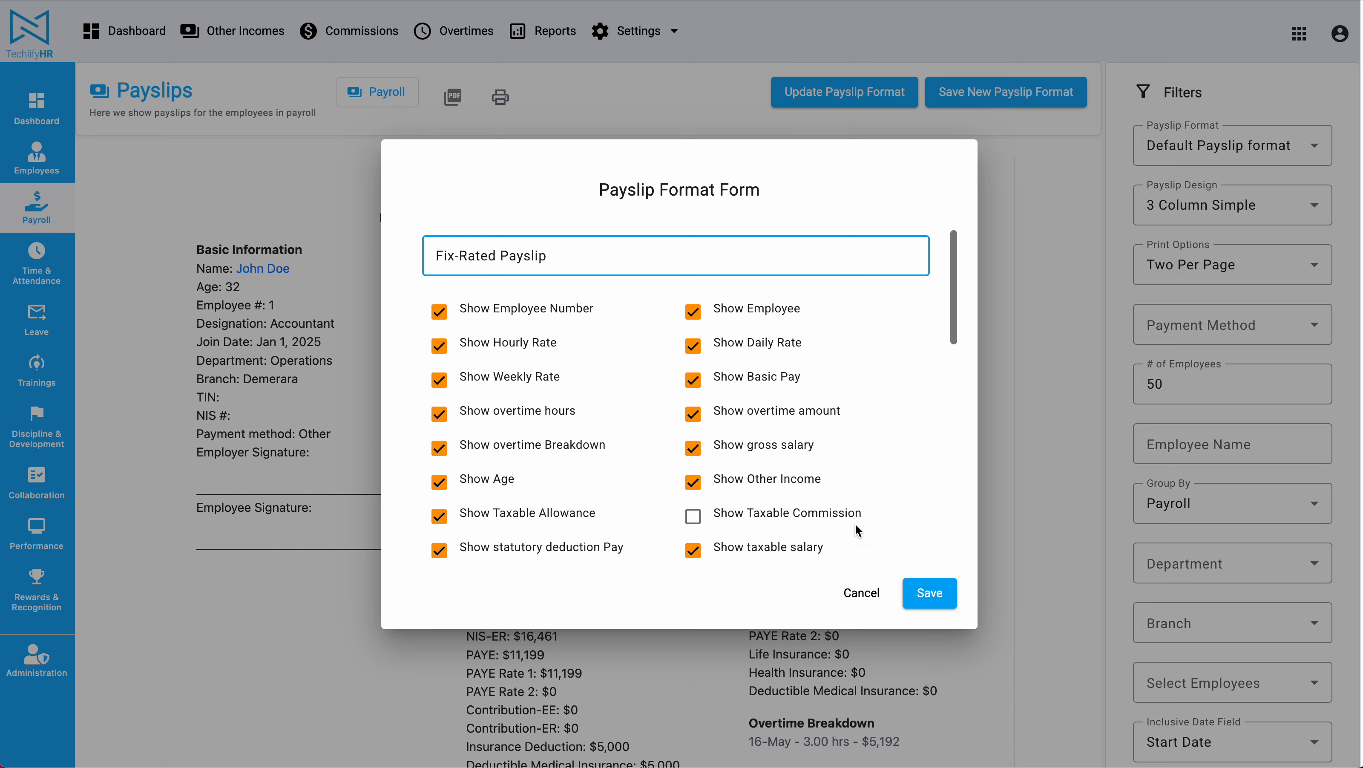
{"action": "left_click", "coordinate": [923, 587]}
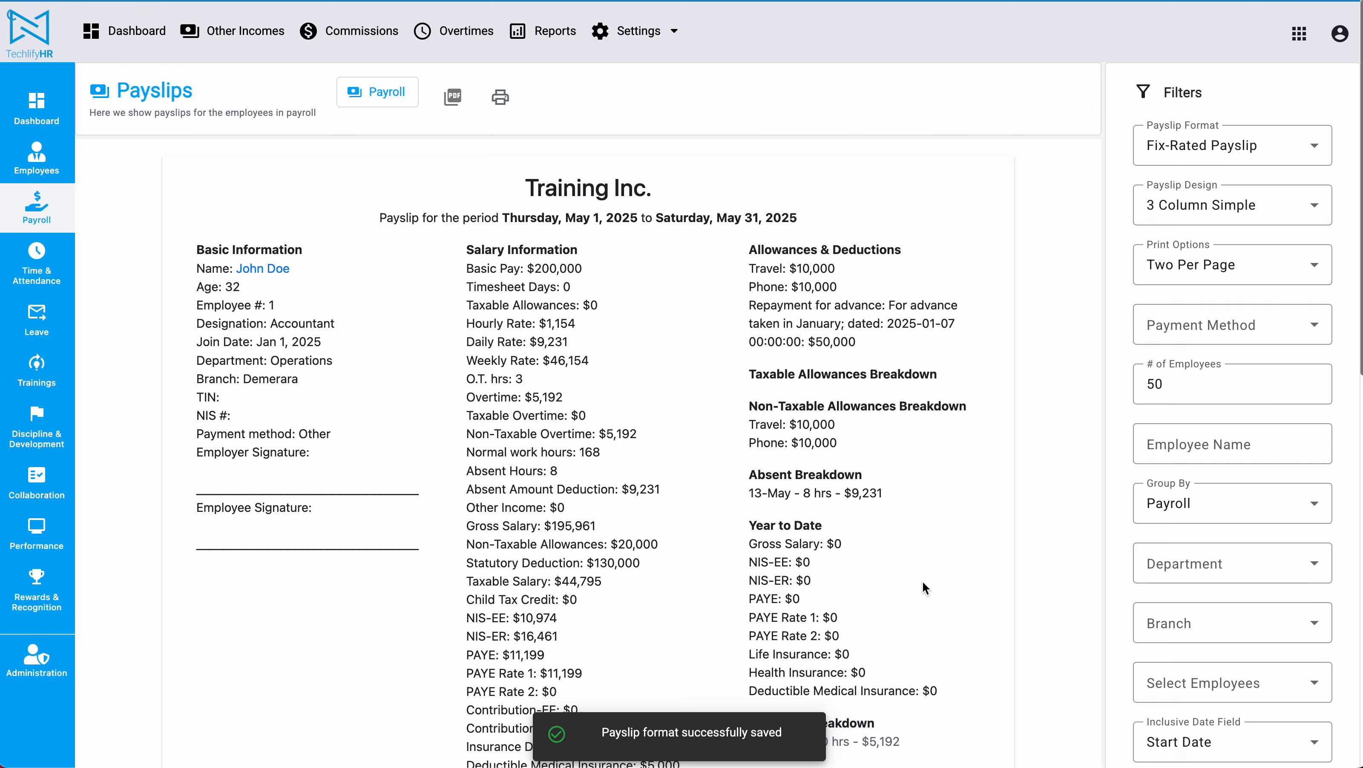
{"action": "left_click", "coordinate": [1230, 153]}
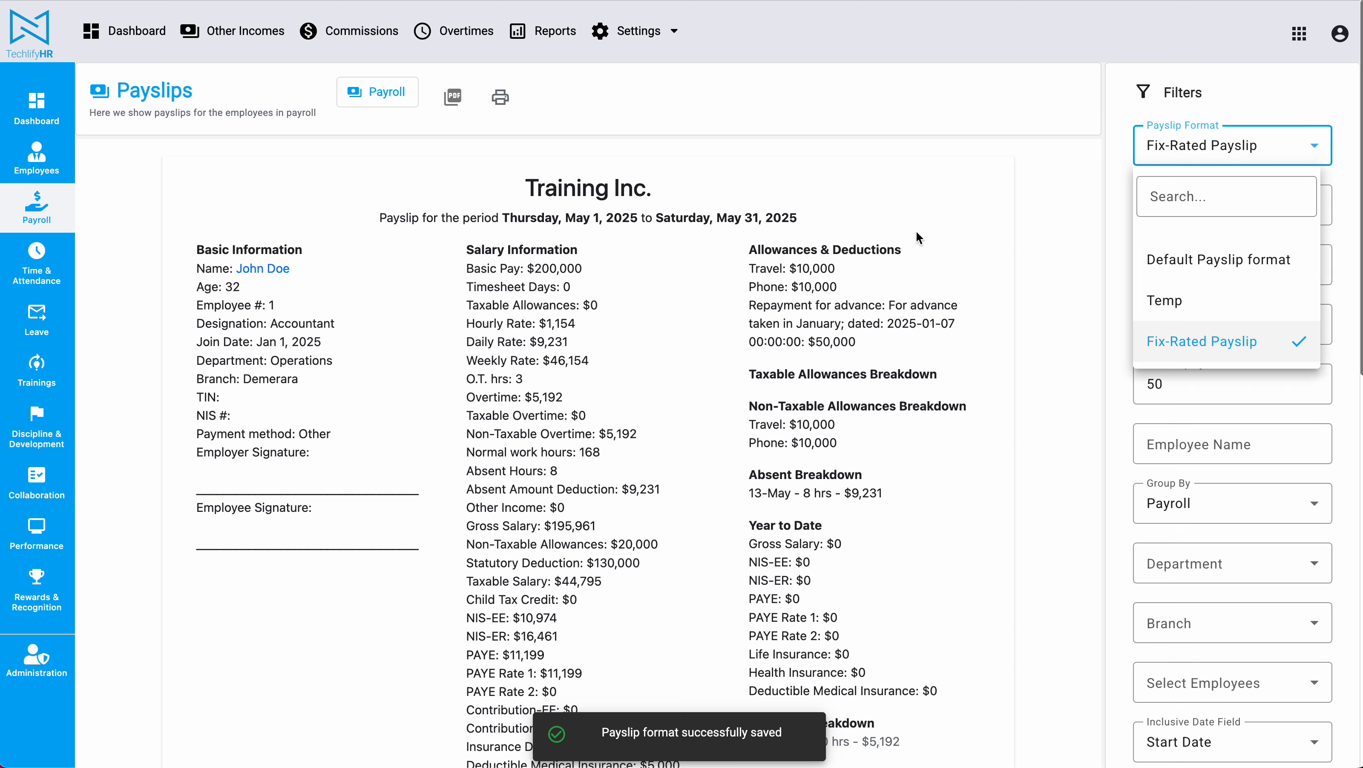
Reopen the May Payroll [Fix Rated] payslips and inspect the Timesheet and allowance lines.
{"action": "left_click", "coordinate": [916, 231]}
{"action": "left_click", "coordinate": [28, 209]}
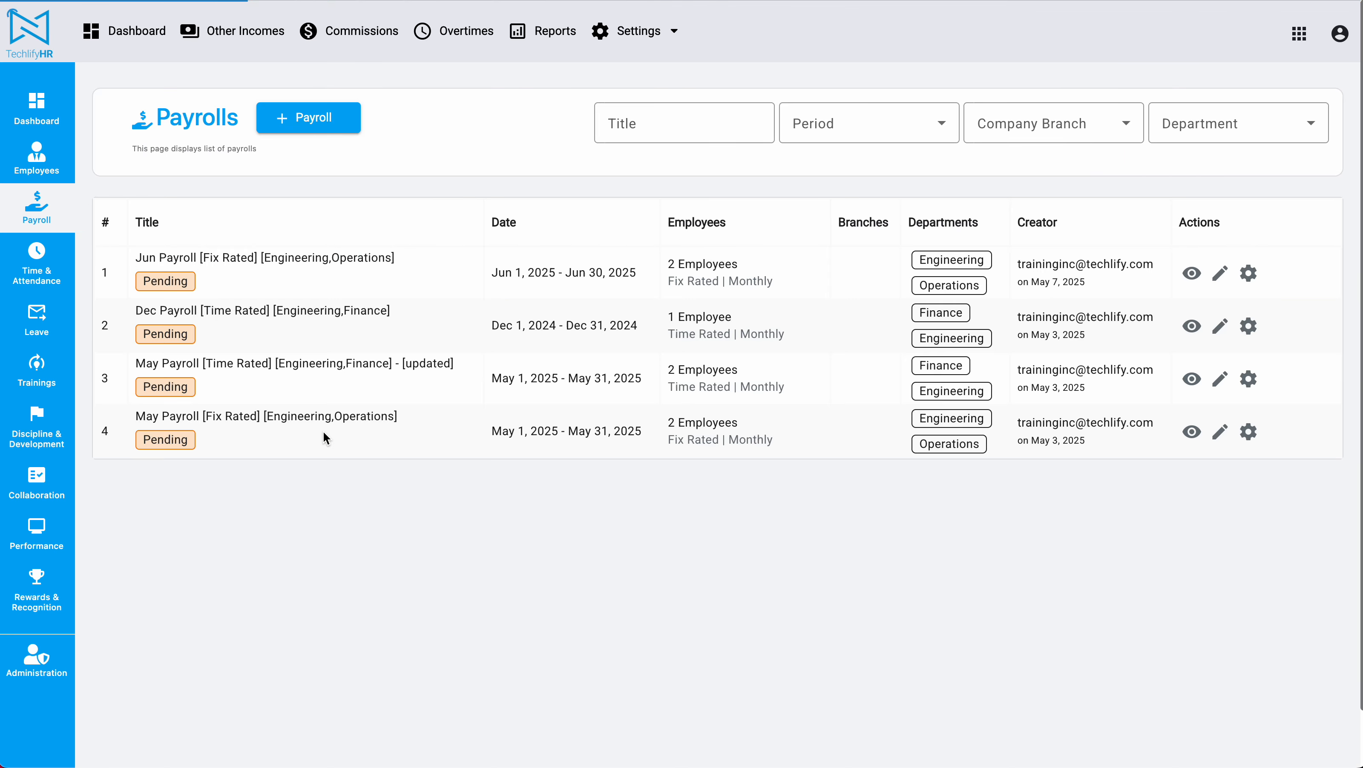
{"action": "left_click", "coordinate": [1249, 433]}
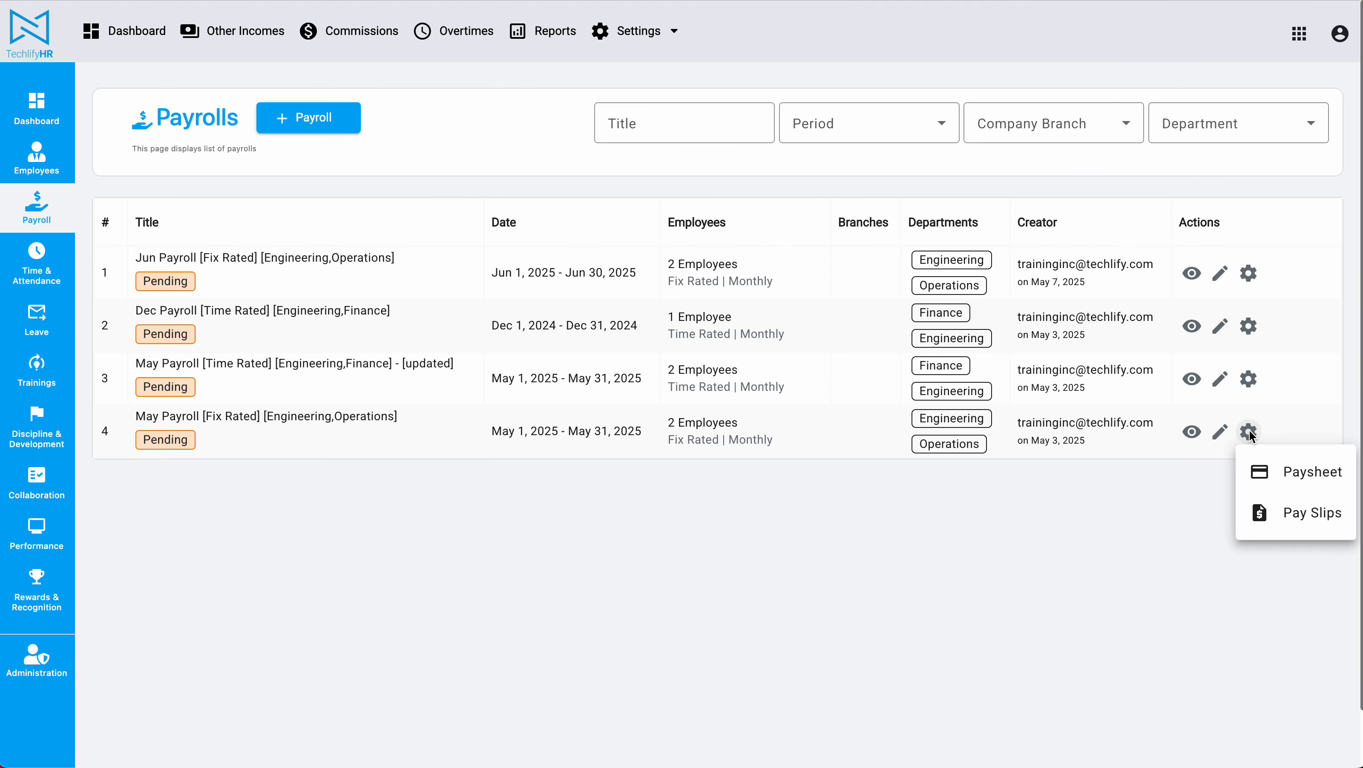
{"action": "left_click", "coordinate": [1308, 513]}
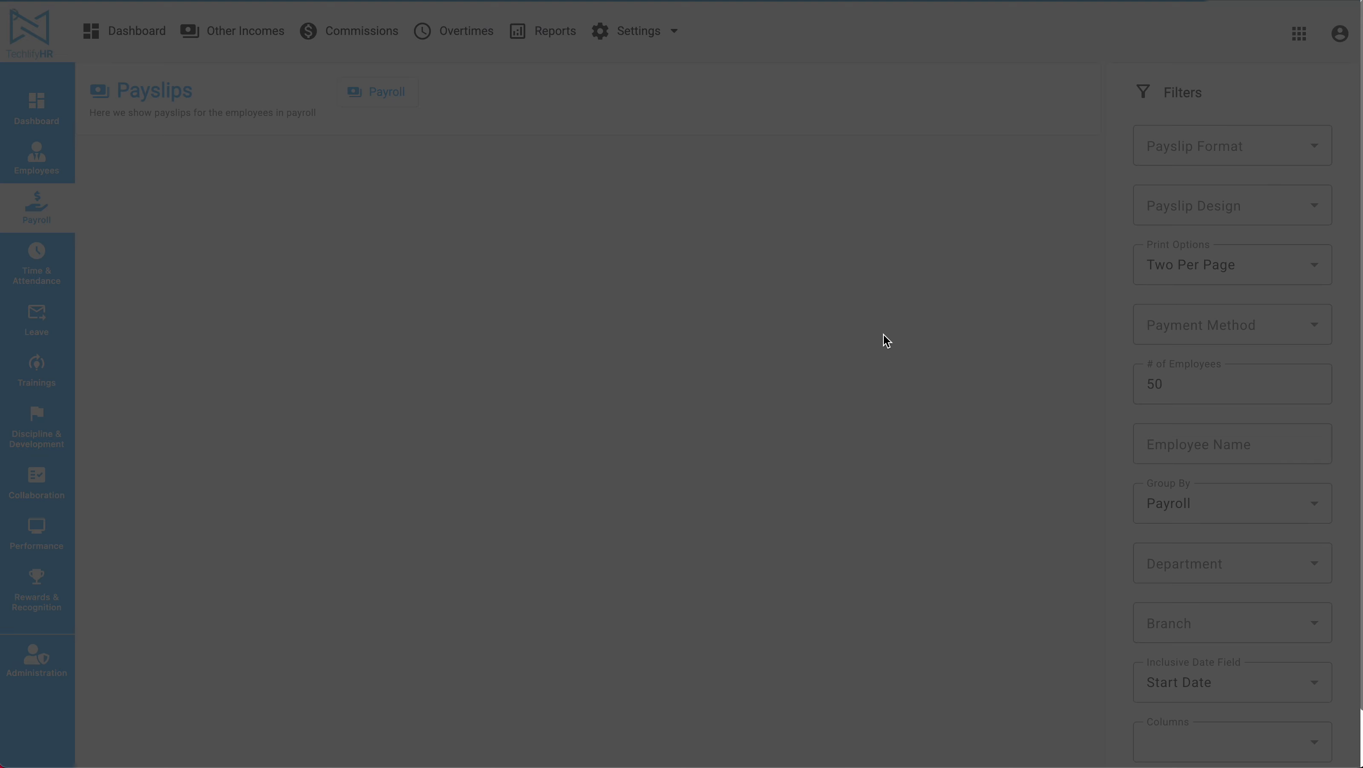
{"action": "scroll", "coordinate": [884, 336], "scroll_direction": "down", "scroll_amount": 2}
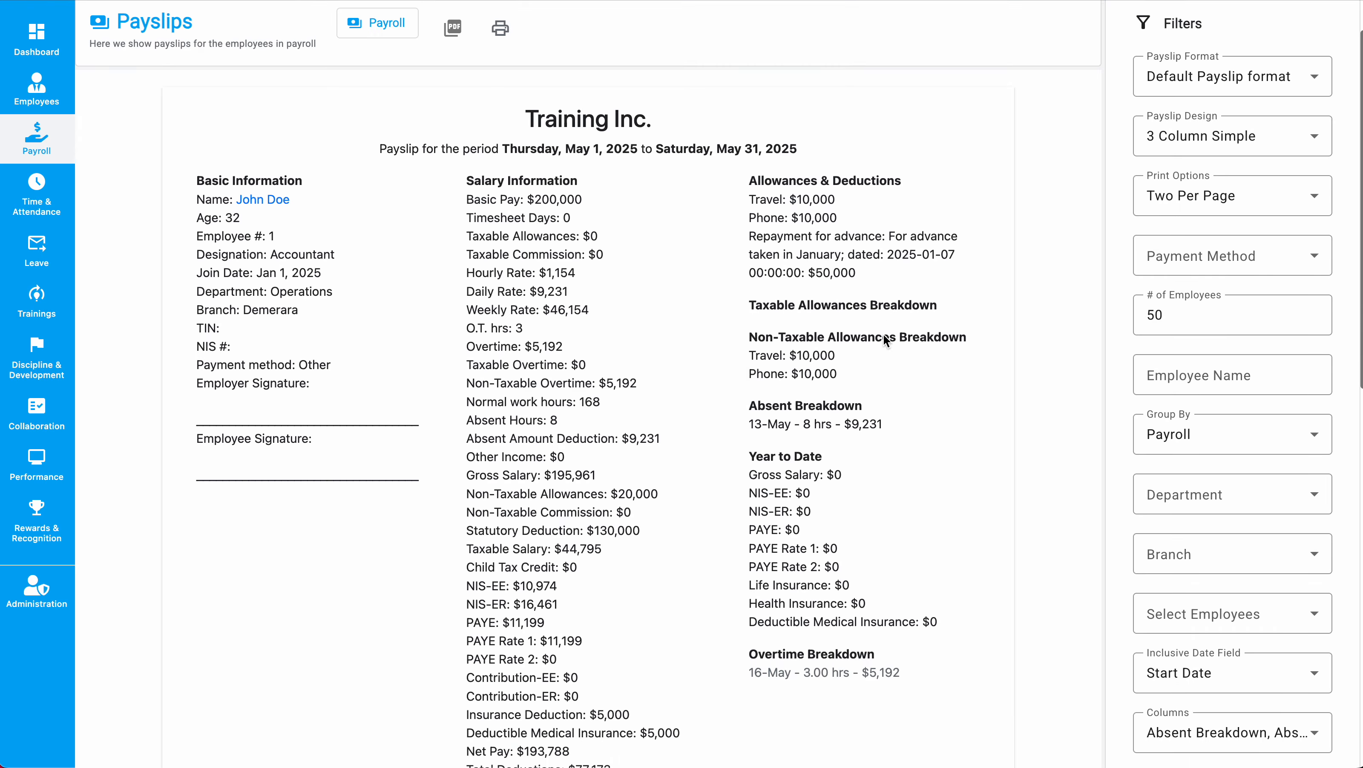
{"action": "double_click", "coordinate": [469, 207]}
{"action": "left_click_drag", "start_coordinate": [468, 206], "coordinate": [615, 213]}
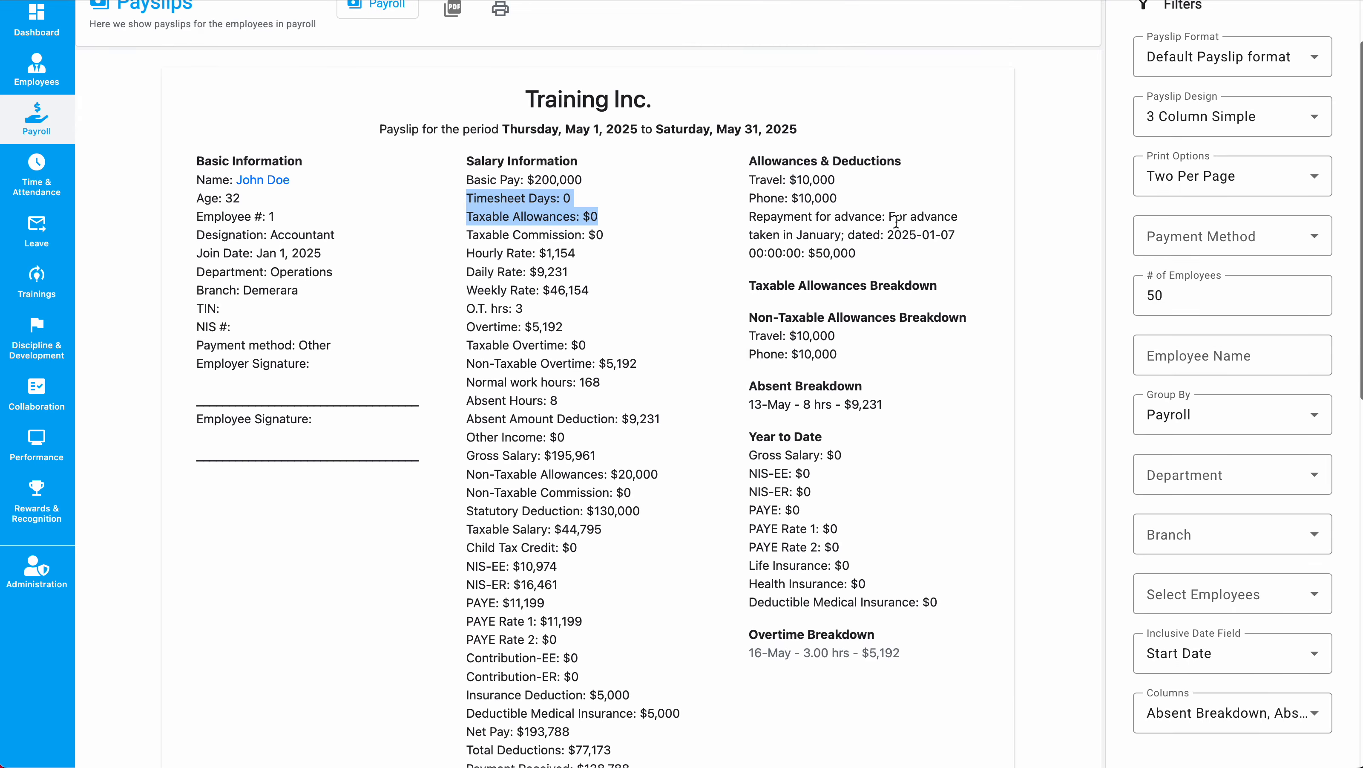
{"action": "scroll", "coordinate": [896, 221], "scroll_direction": "up", "scroll_amount": 2}
Apply the Fix-Rated Payslip format and confirm the commission lines are gone.
{"action": "left_click", "coordinate": [1231, 144]}
{"action": "left_click", "coordinate": [1216, 341]}
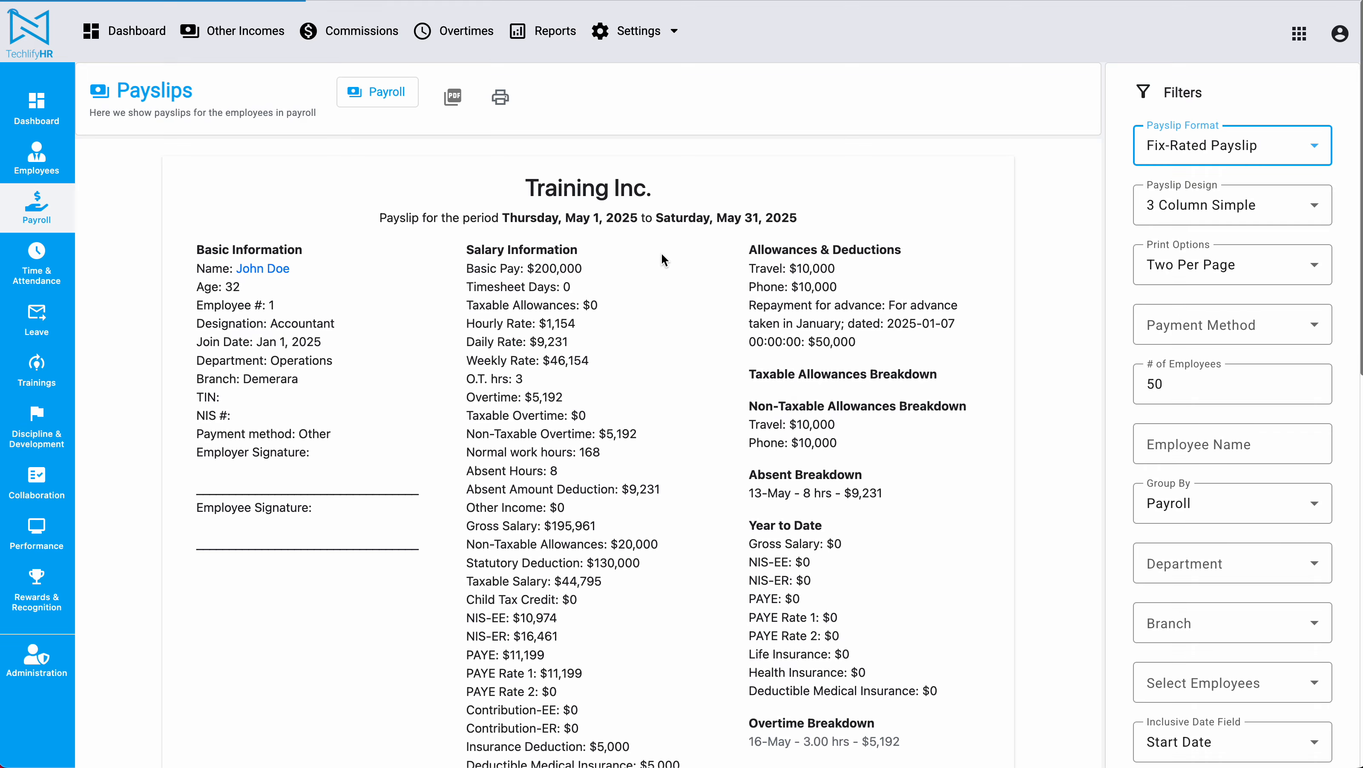
{"action": "scroll", "coordinate": [662, 253], "scroll_direction": "down", "scroll_amount": 2}
{"action": "left_click_drag", "start_coordinate": [456, 207], "coordinate": [669, 257]}
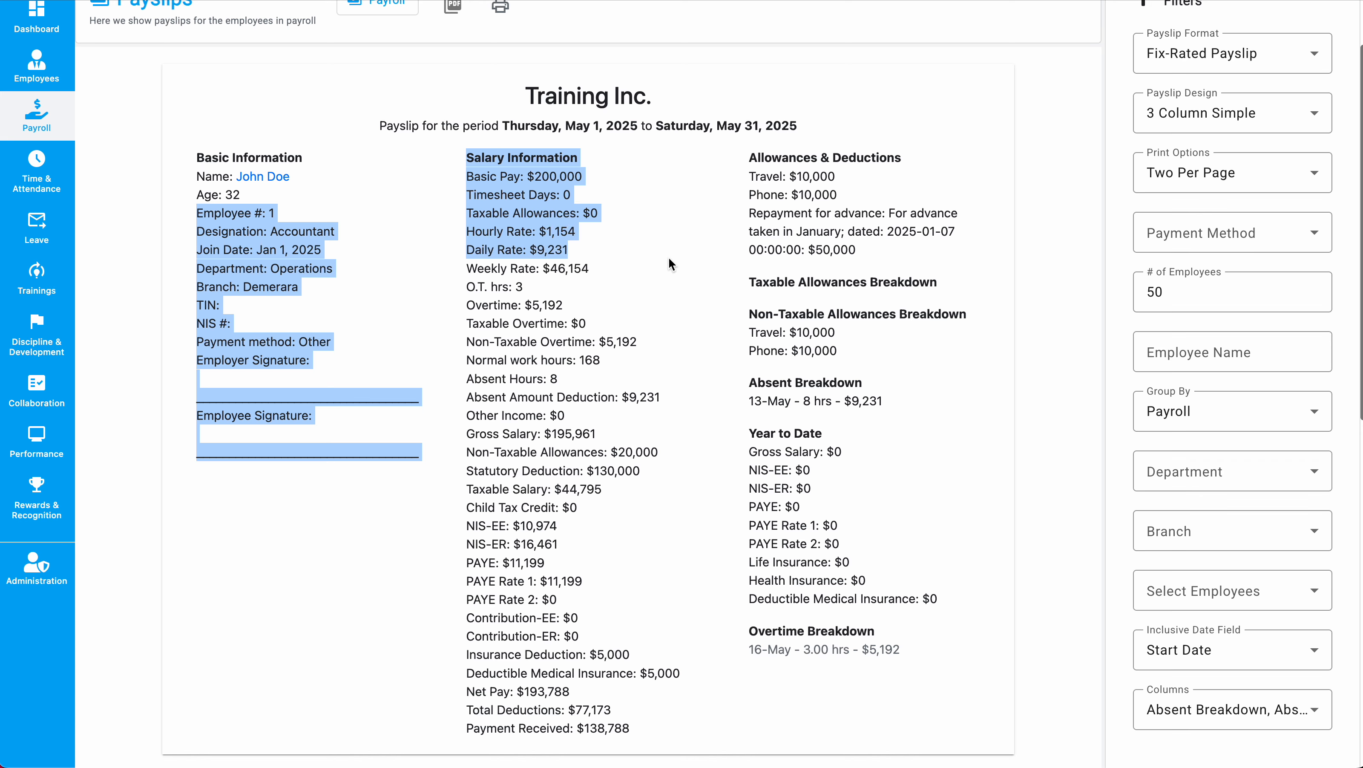
{"action": "left_click", "coordinate": [669, 263]}
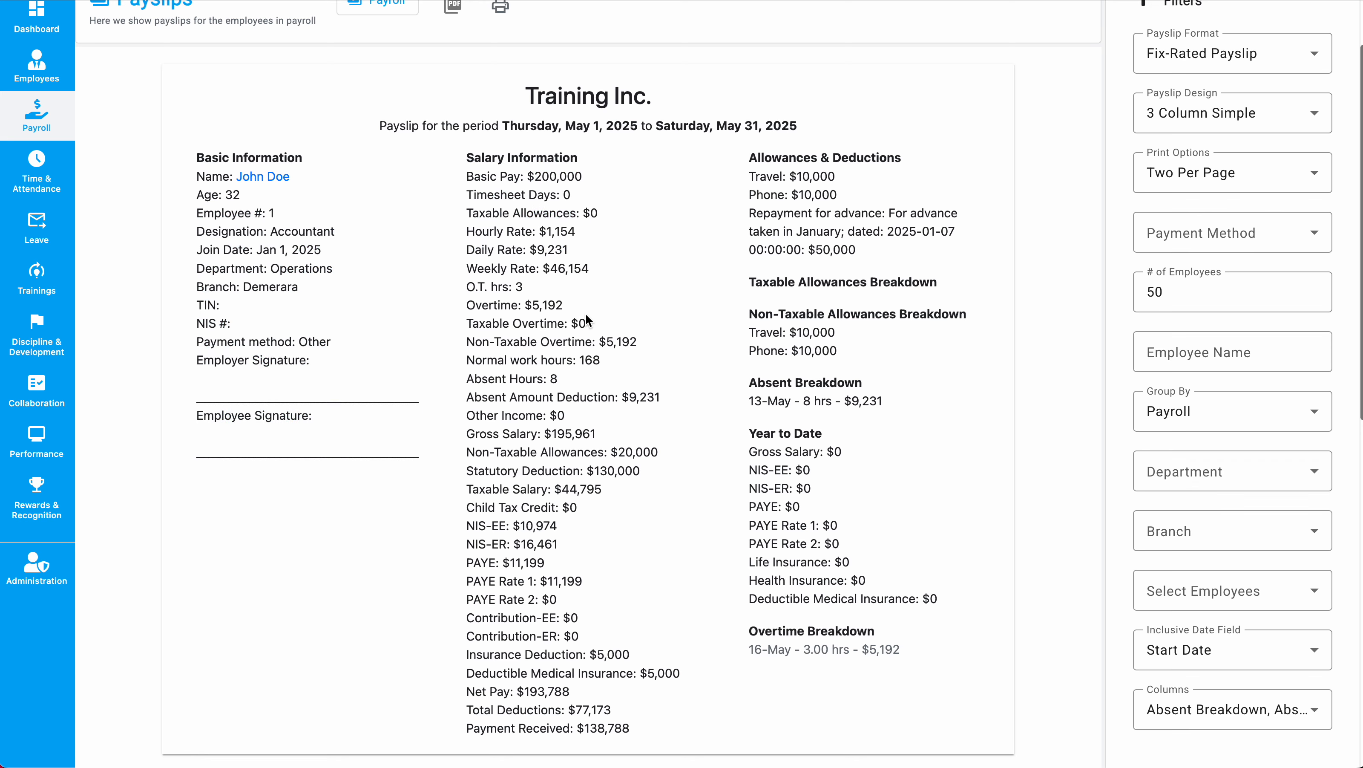
{"action": "scroll", "coordinate": [586, 315], "scroll_direction": "down", "scroll_amount": 2}
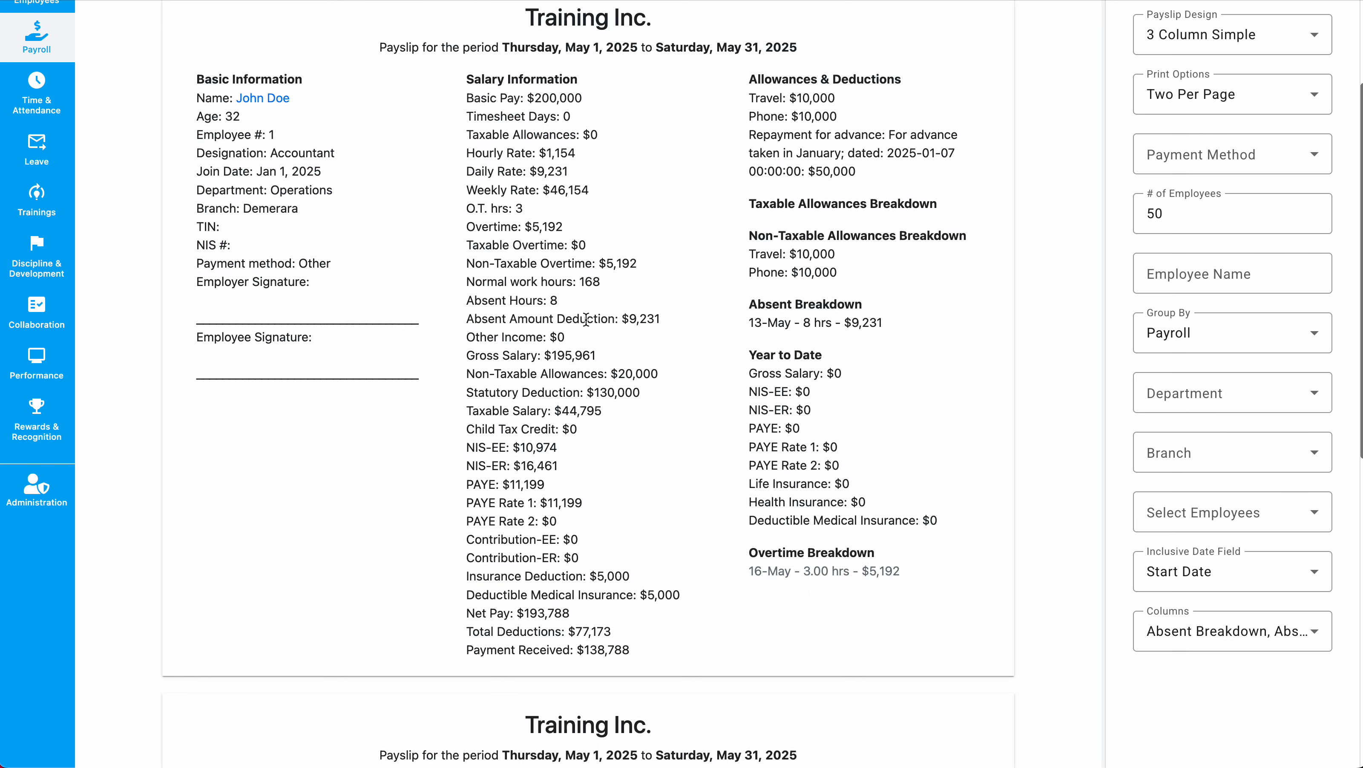
{"action": "scroll", "coordinate": [968, 411], "scroll_direction": "up", "scroll_amount": 1}
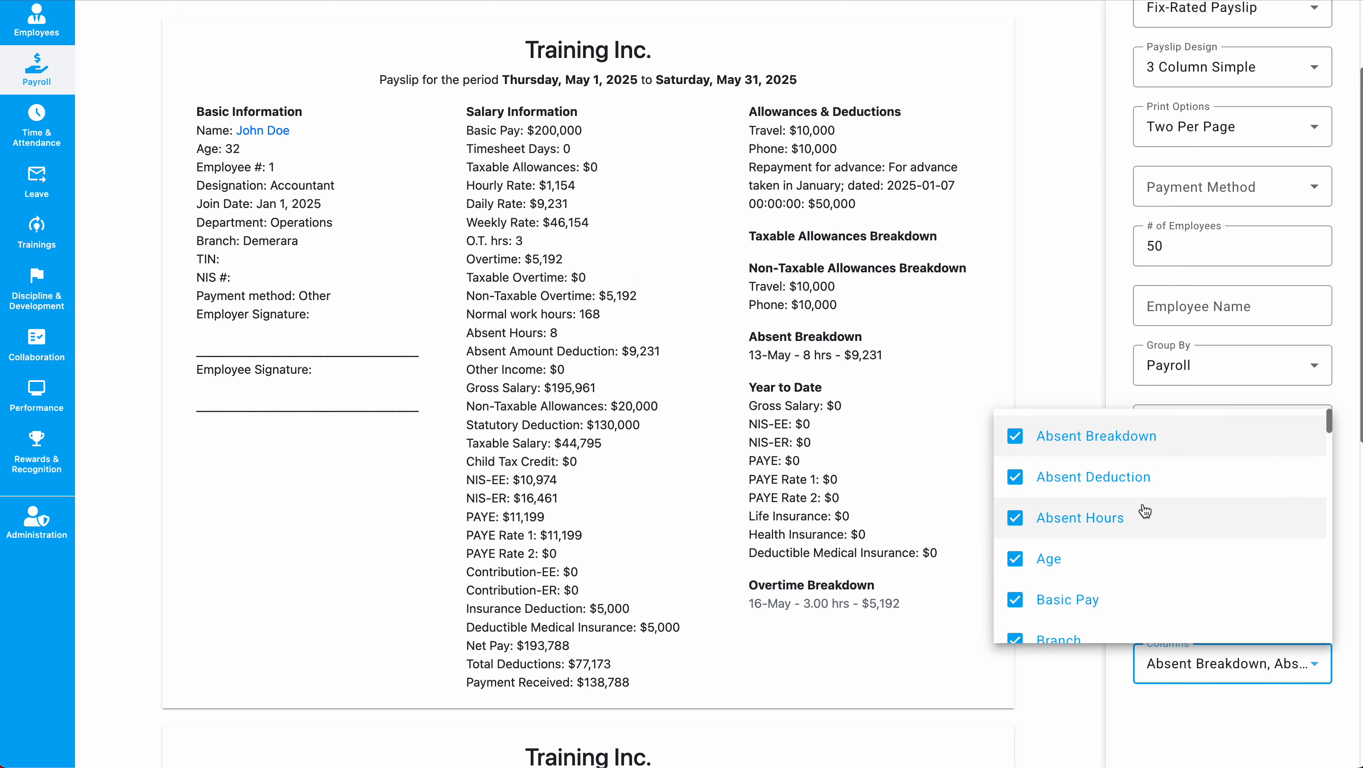
Uncheck the Age and NIS-ER columns.
{"action": "left_click", "coordinate": [1049, 559]}
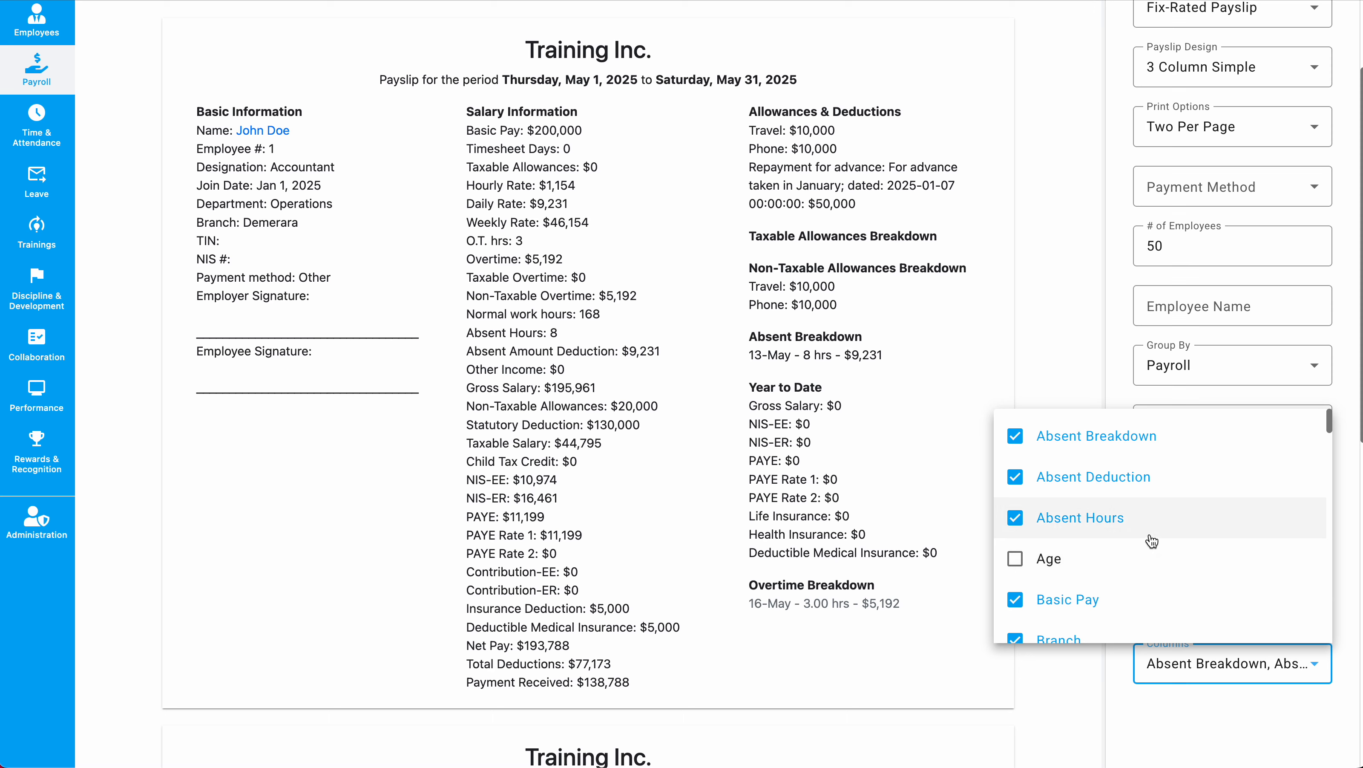
{"action": "scroll", "coordinate": [1151, 540], "scroll_direction": "down", "scroll_amount": 3}
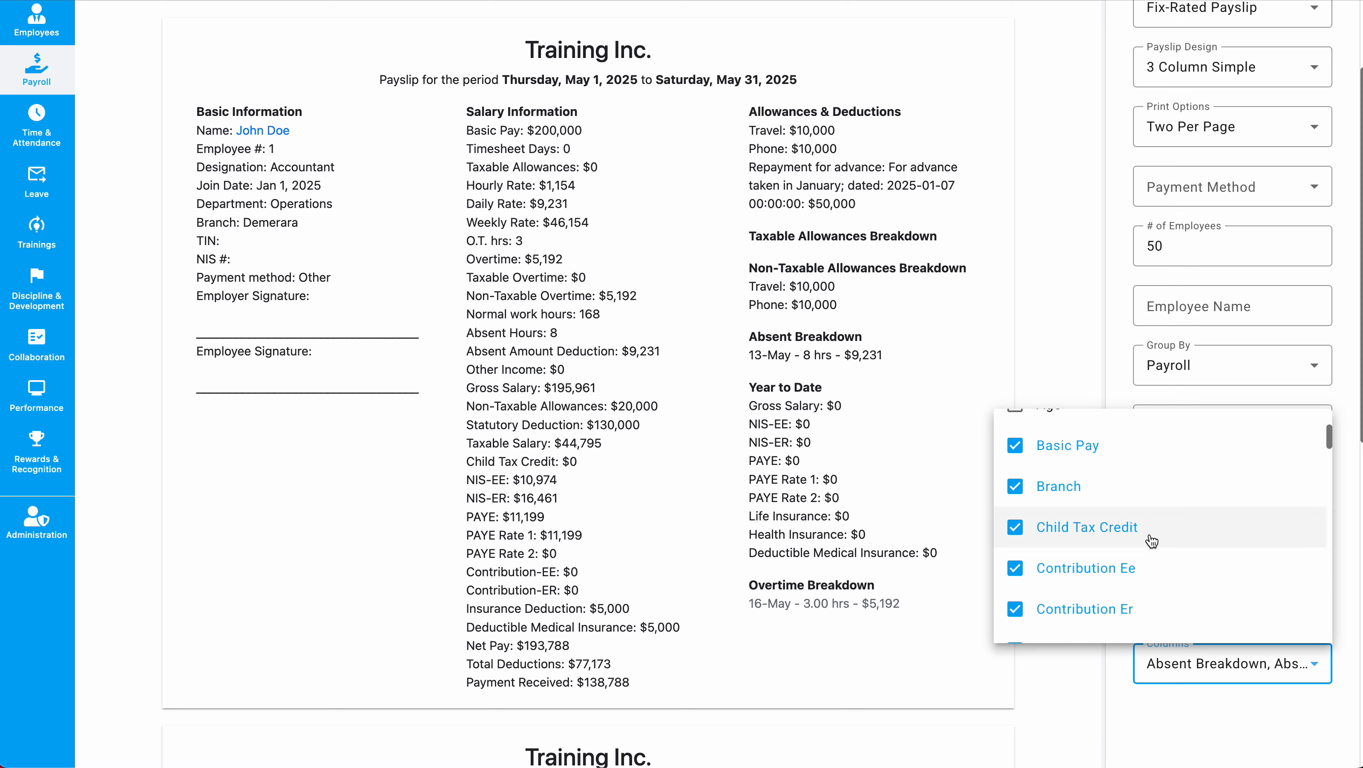
{"action": "scroll", "coordinate": [1159, 511], "scroll_direction": "down", "scroll_amount": 2}
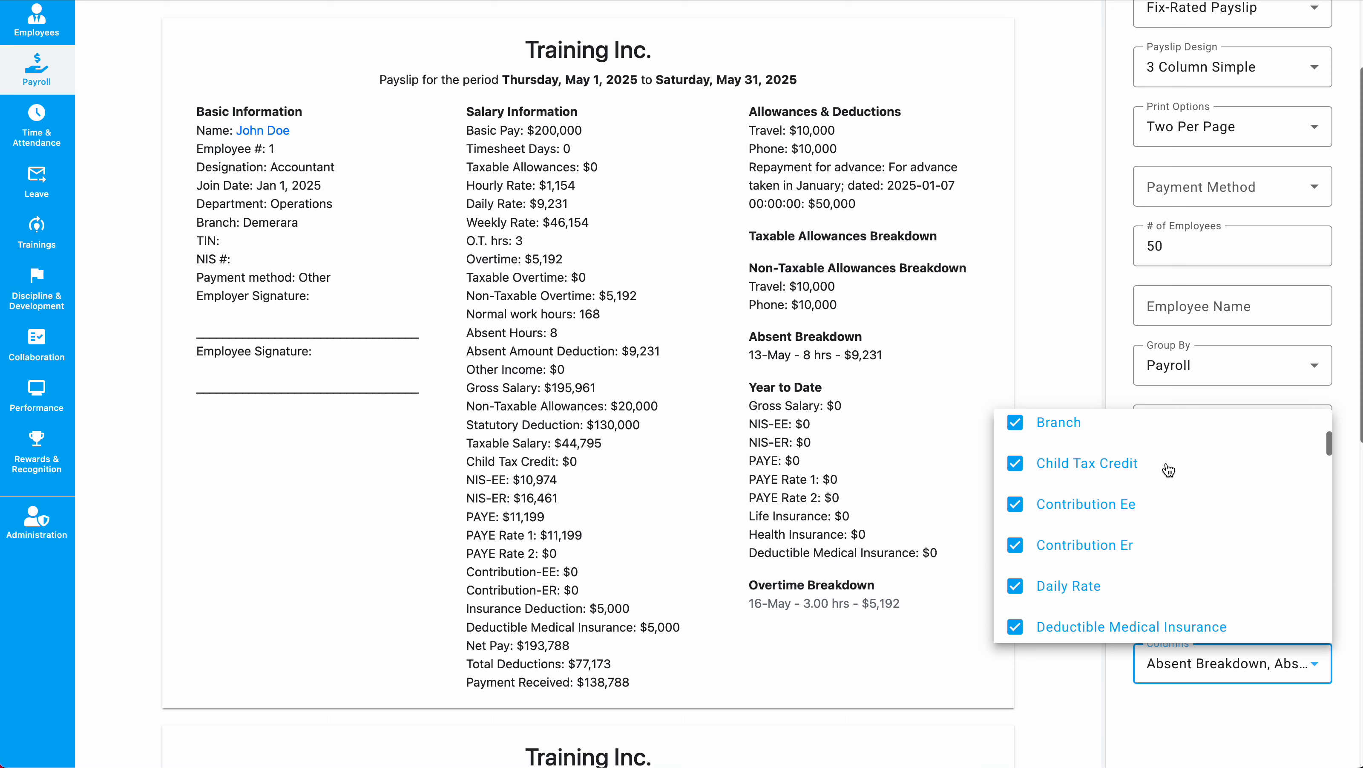
{"action": "scroll", "coordinate": [1168, 470], "scroll_direction": "down", "scroll_amount": 10}
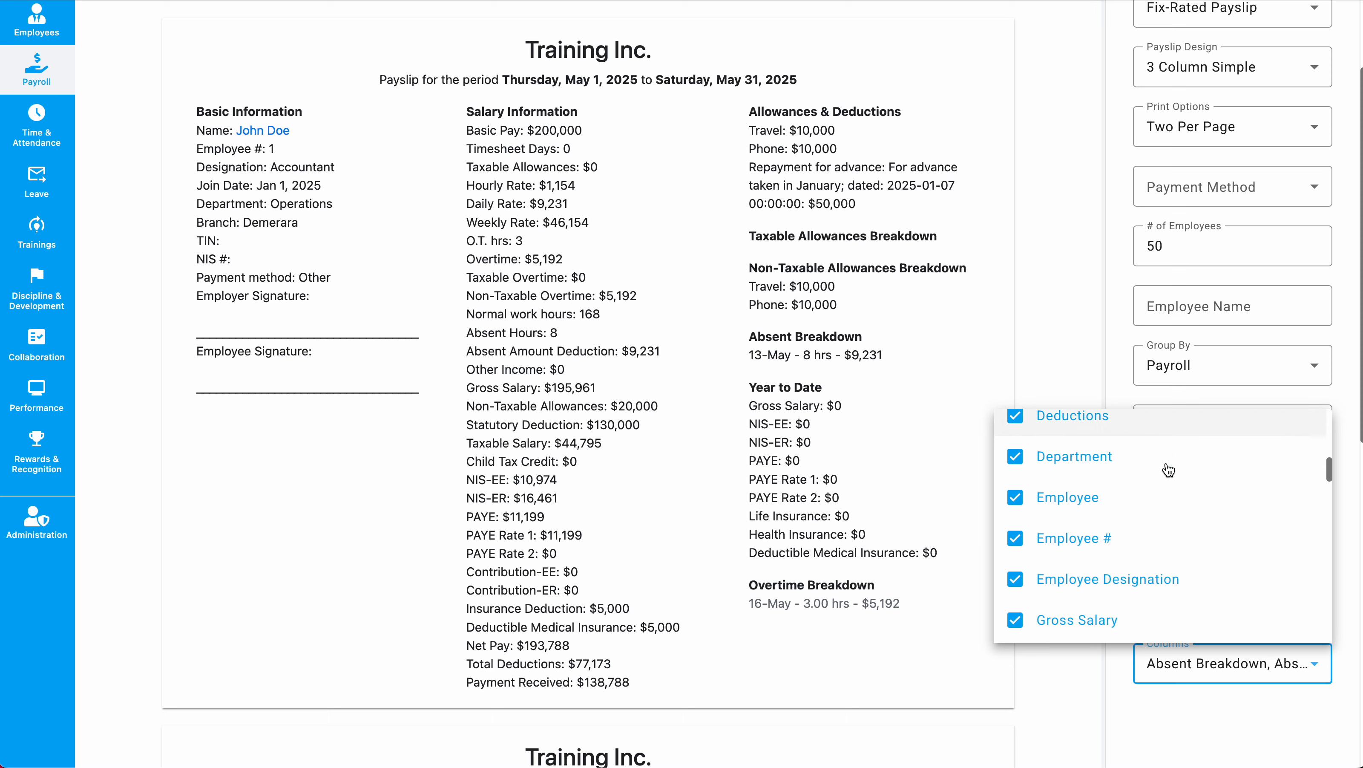
{"action": "left_click", "coordinate": [1085, 519]}
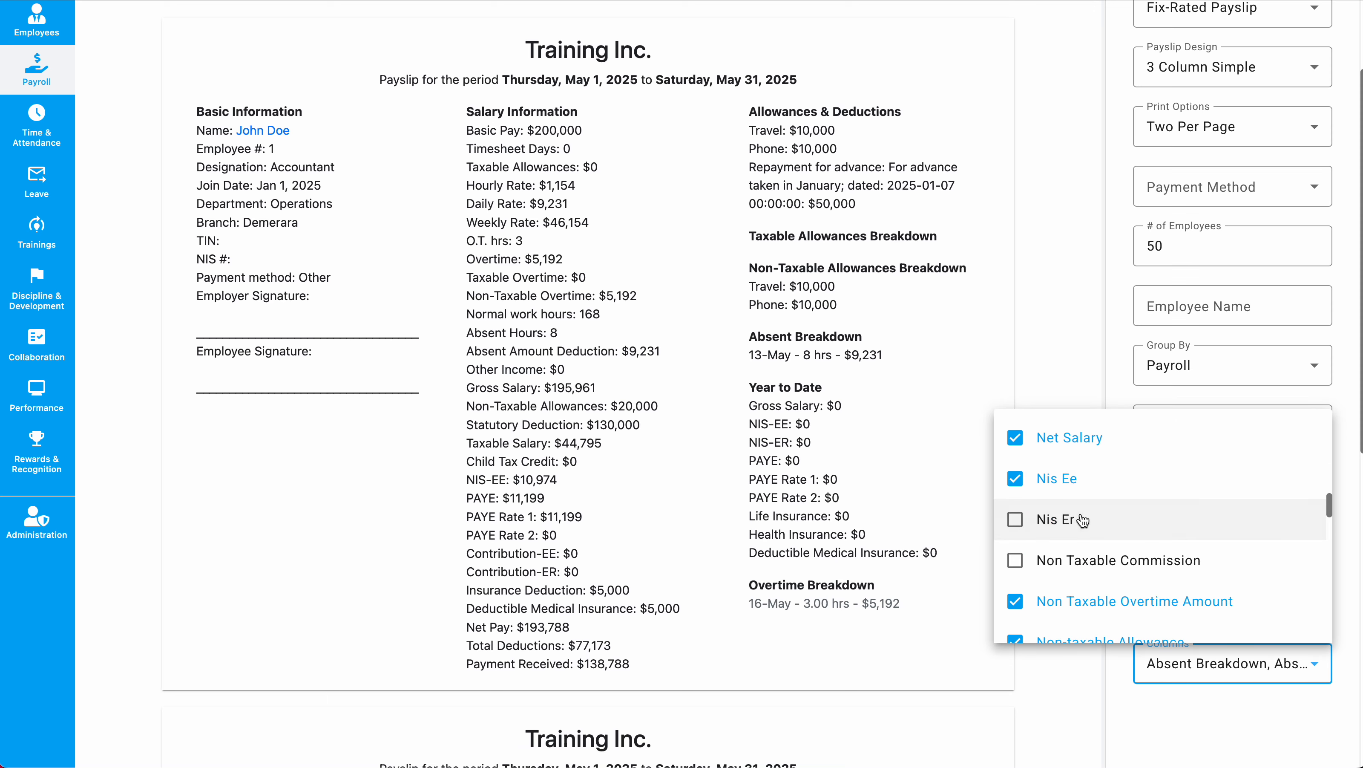
{"action": "scroll", "coordinate": [1086, 517], "scroll_direction": "down", "scroll_amount": 5}
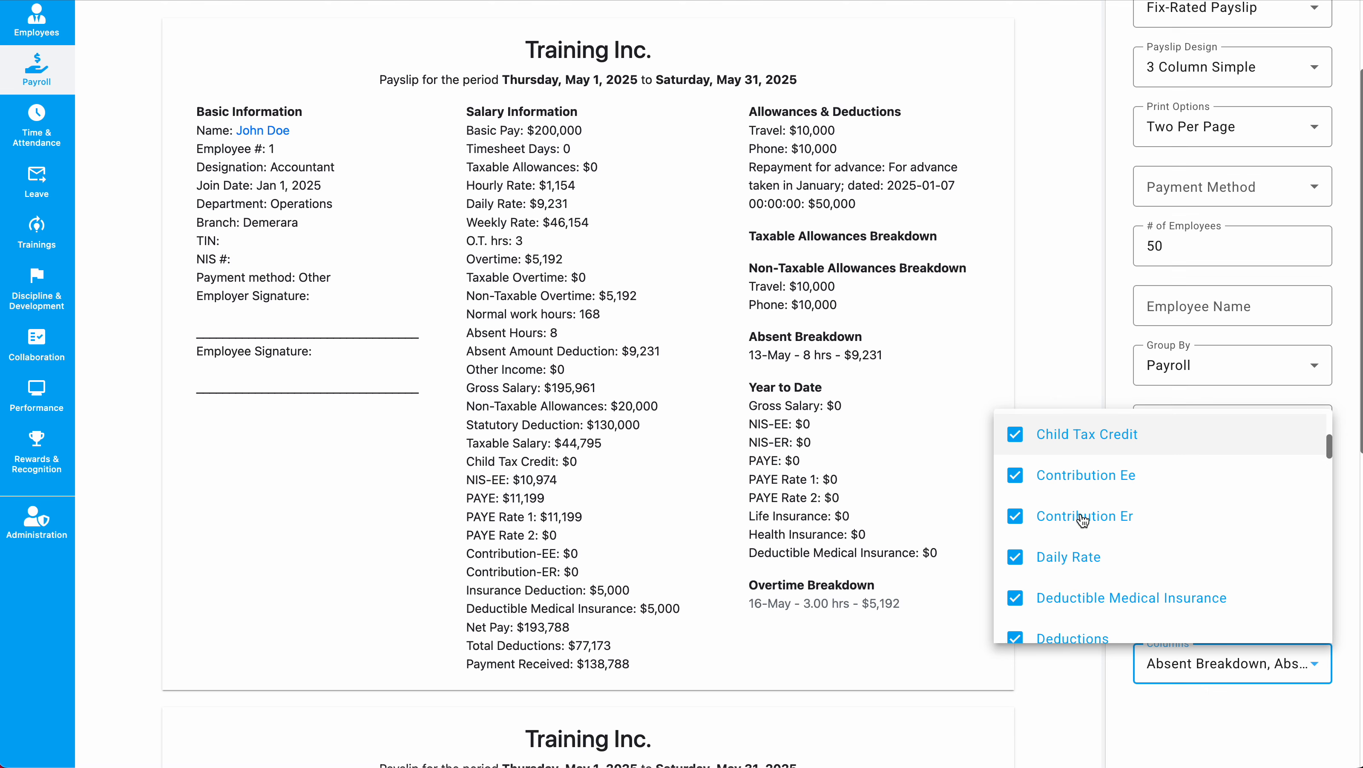
{"action": "scroll", "coordinate": [1086, 511], "scroll_direction": "up", "scroll_amount": 1}
Uncheck Contribution-EE, Contribution-ER, PAYE Rate 1 and PAYE Rate 2.
{"action": "left_click", "coordinate": [1084, 502]}
{"action": "left_click", "coordinate": [1084, 541]}
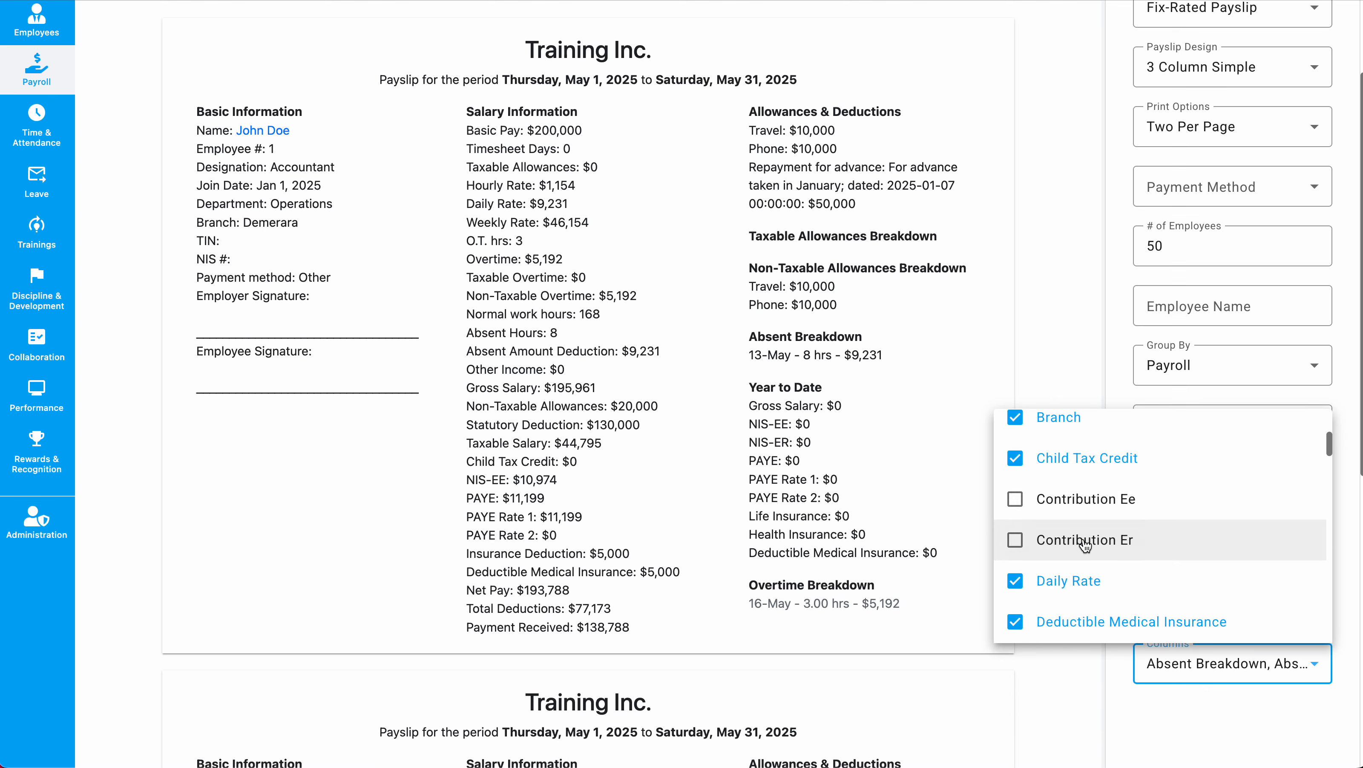
{"action": "scroll", "coordinate": [1148, 526], "scroll_direction": "down", "scroll_amount": 5}
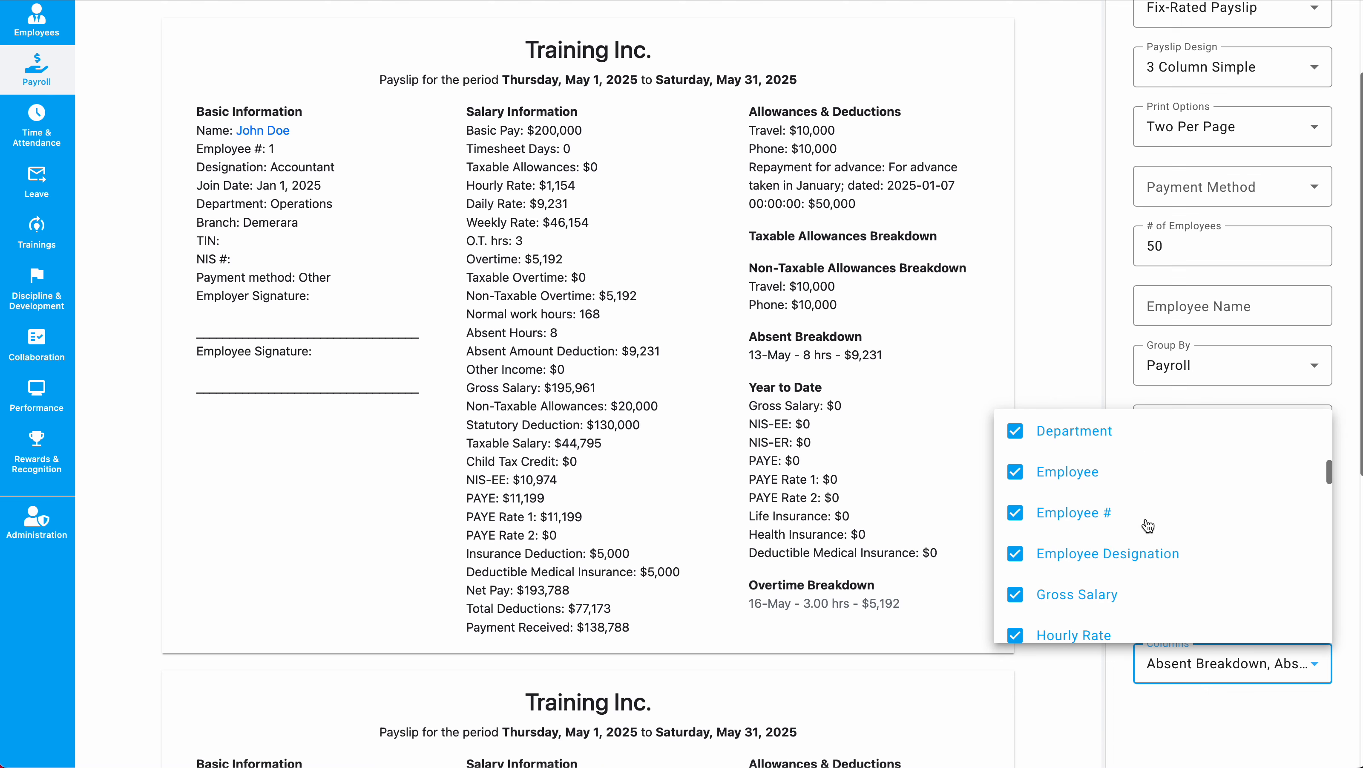
{"action": "scroll", "coordinate": [1108, 511], "scroll_direction": "down", "scroll_amount": 7}
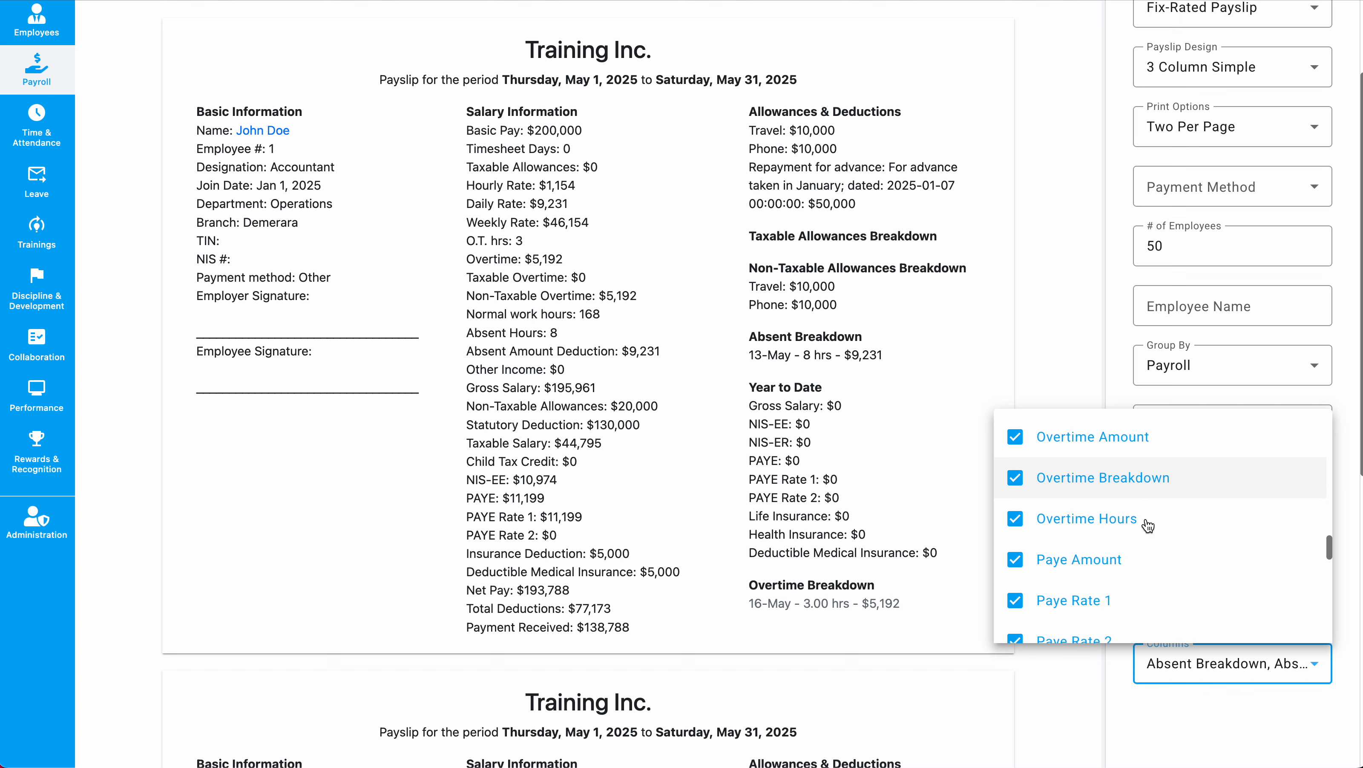
{"action": "scroll", "coordinate": [1076, 495], "scroll_direction": "up", "scroll_amount": 1}
{"action": "left_click", "coordinate": [1075, 492]}
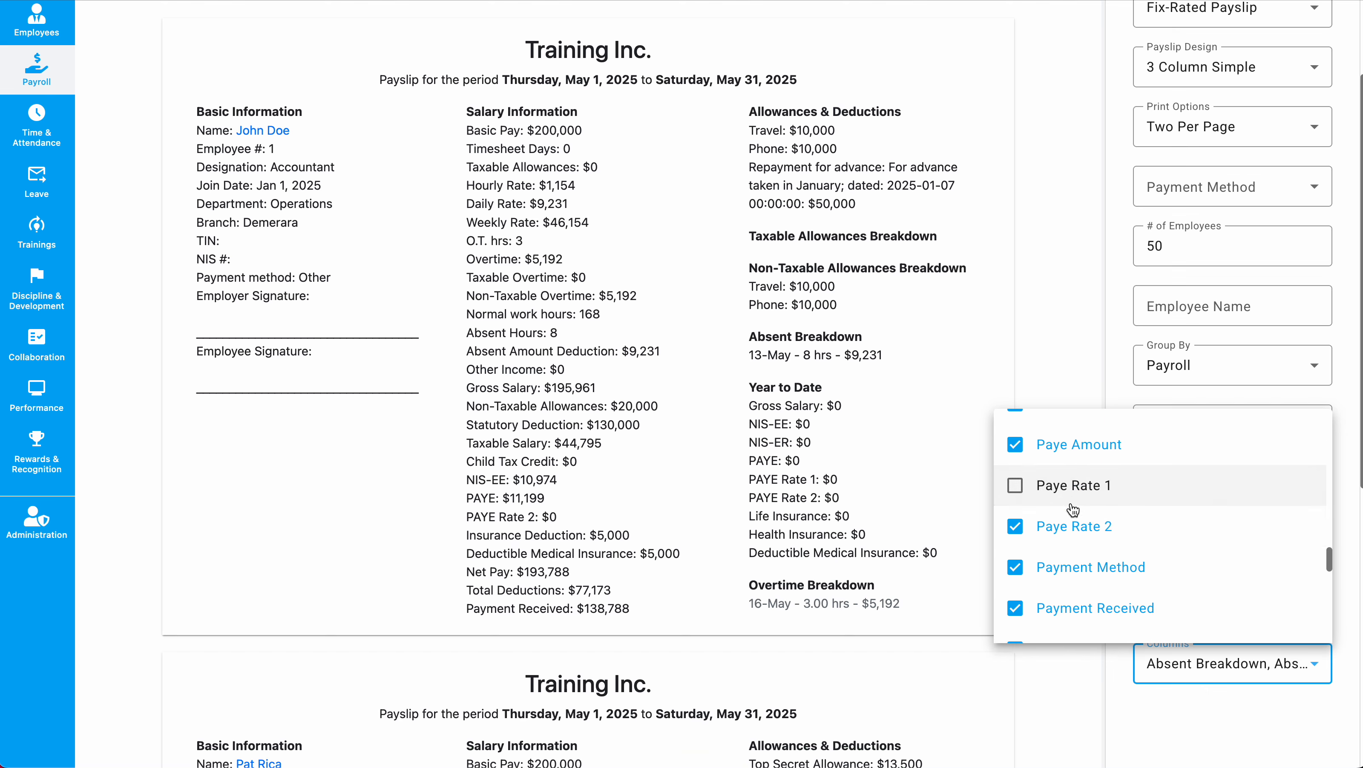
{"action": "left_click", "coordinate": [1071, 527]}
{"action": "left_click", "coordinate": [710, 428]}
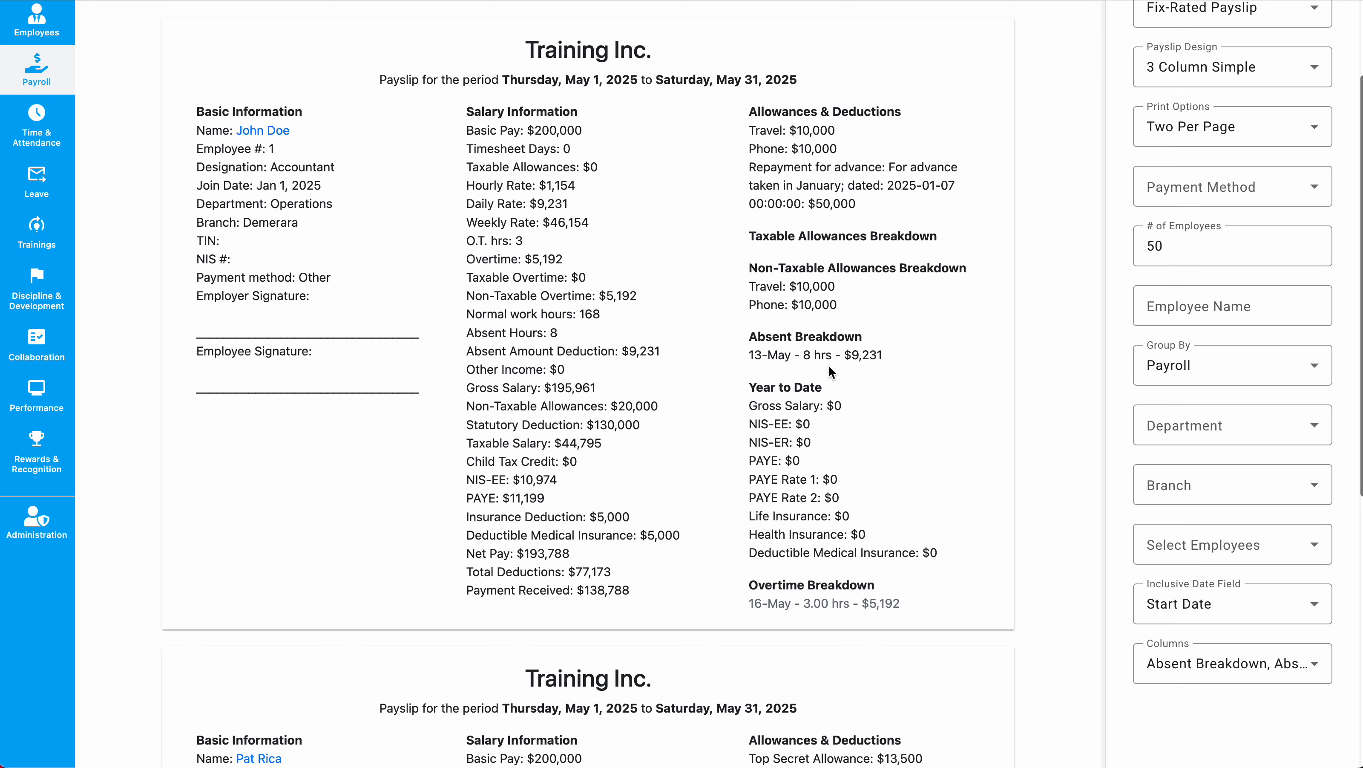
Update the Fix-Rated Payslip format with the trimmed columns and confirm with Proceed.
{"action": "scroll", "coordinate": [828, 365], "scroll_direction": "up", "scroll_amount": 3}
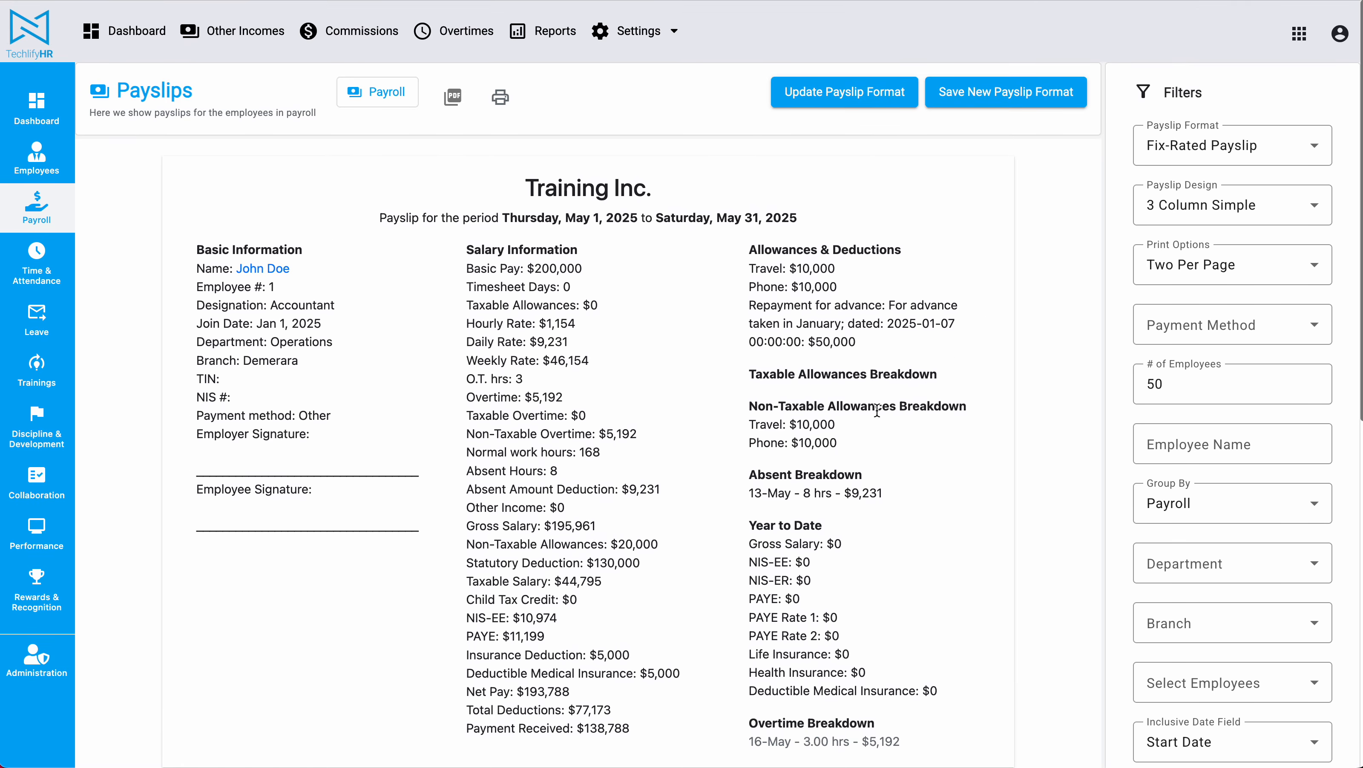
{"action": "scroll", "coordinate": [820, 317], "scroll_direction": "down", "scroll_amount": 3}
{"action": "scroll", "coordinate": [992, 304], "scroll_direction": "up", "scroll_amount": 3}
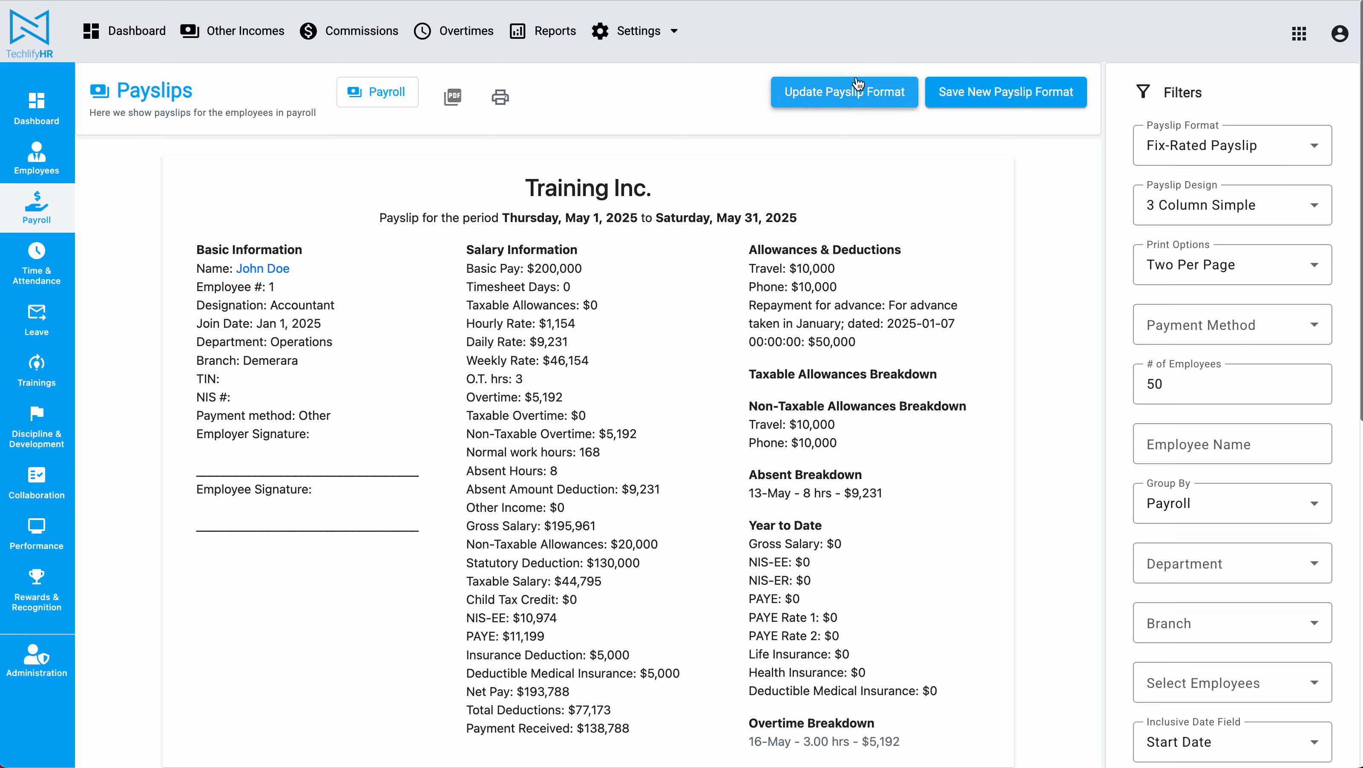
{"action": "left_click", "coordinate": [842, 103]}
{"action": "left_click", "coordinate": [771, 431]}
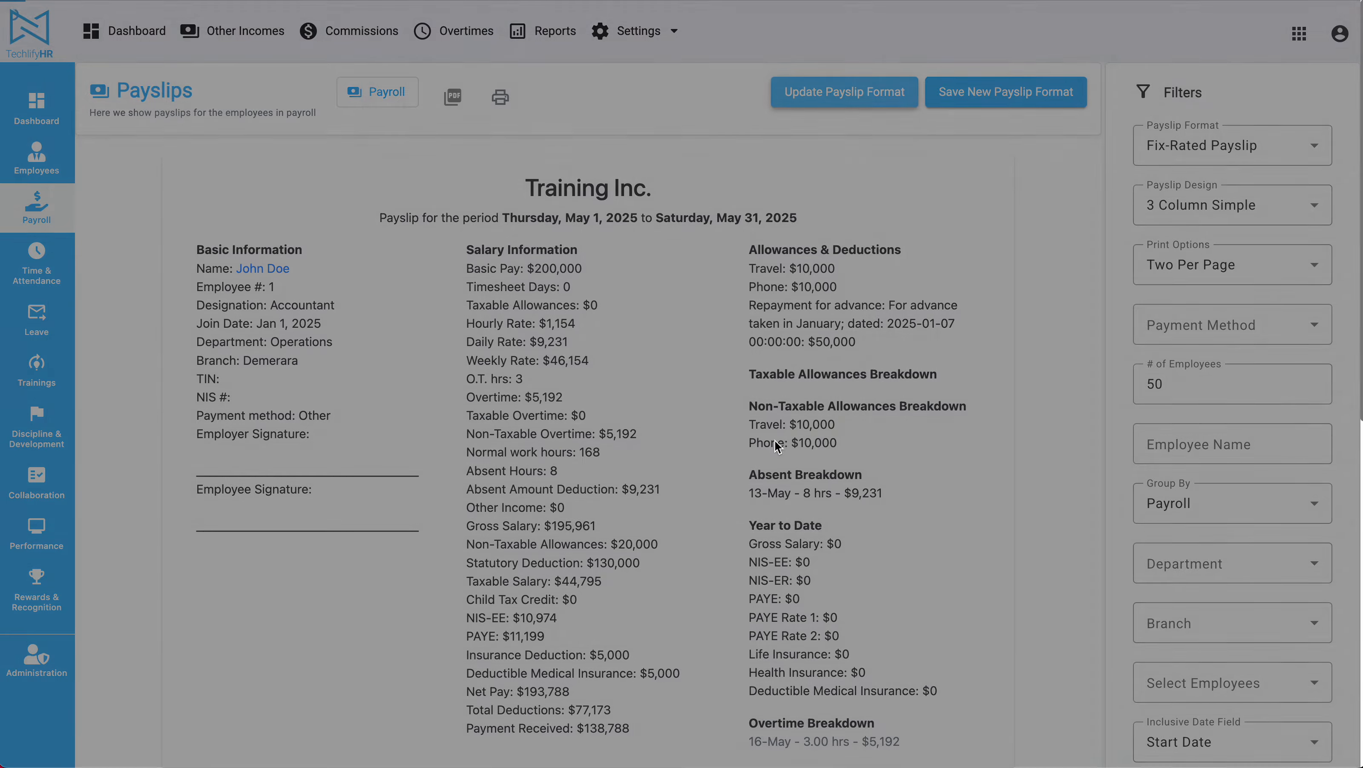
{"action": "scroll", "coordinate": [780, 452], "scroll_direction": "down", "scroll_amount": 3}
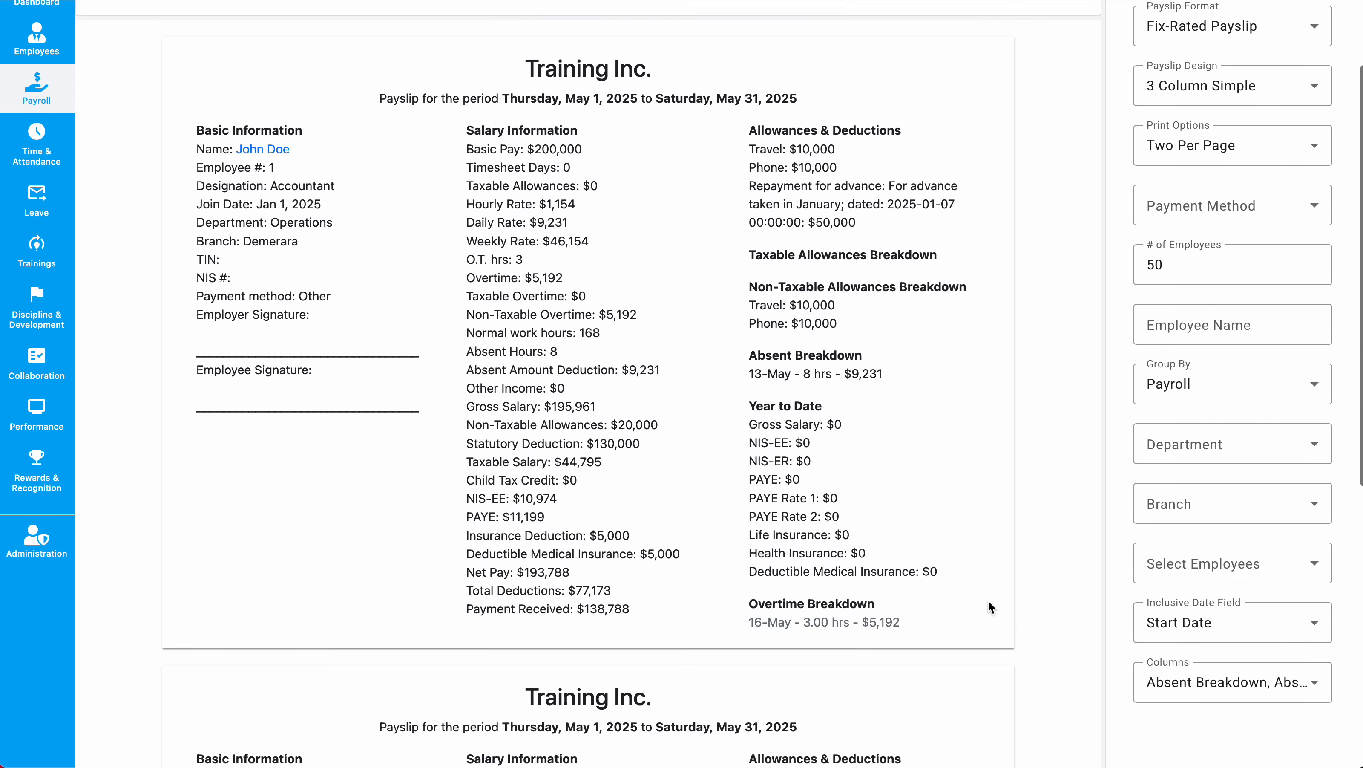
Uncheck Timesheet Days and Weekly Rate in the payslip's column list.
{"action": "left_click", "coordinate": [1236, 683]}
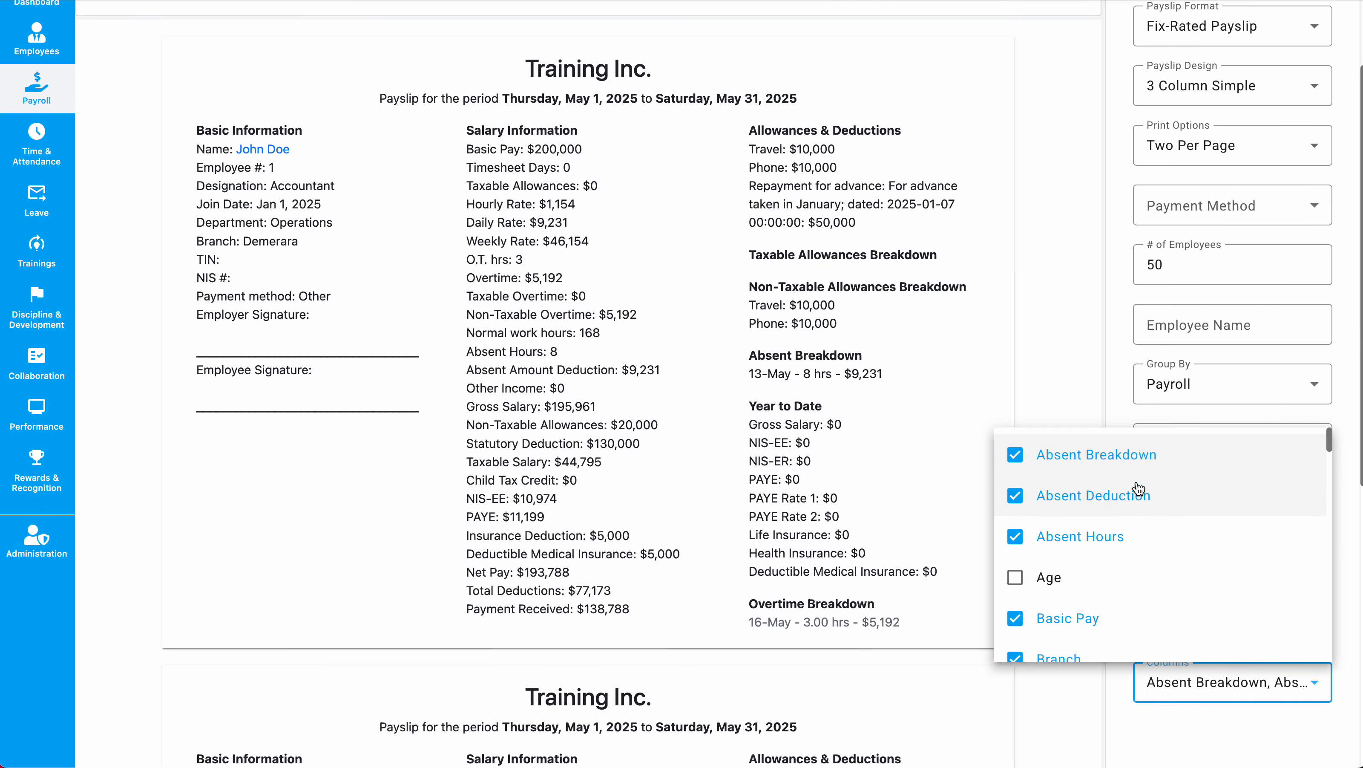
{"action": "left_click", "coordinate": [719, 457]}
{"action": "left_click", "coordinate": [1190, 684]}
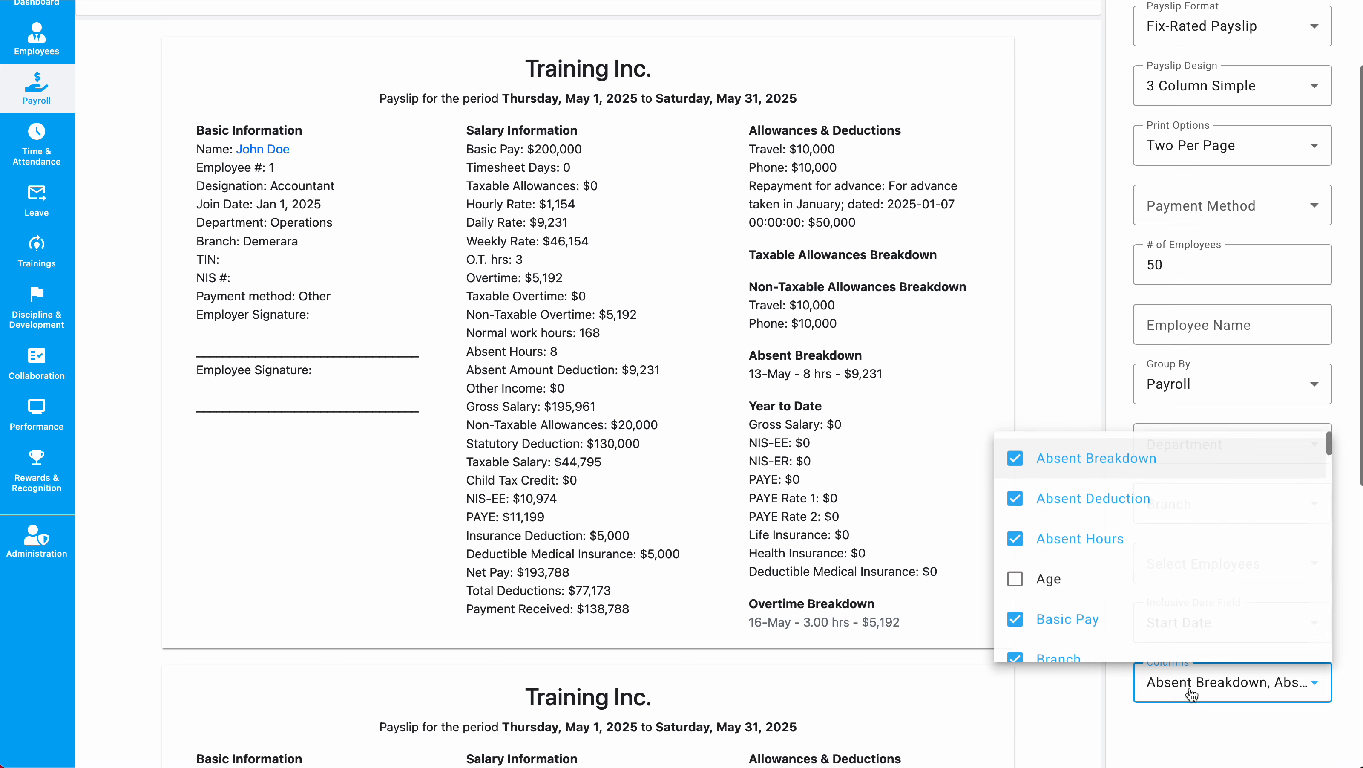
{"action": "scroll", "coordinate": [1158, 551], "scroll_direction": "down", "scroll_amount": 20}
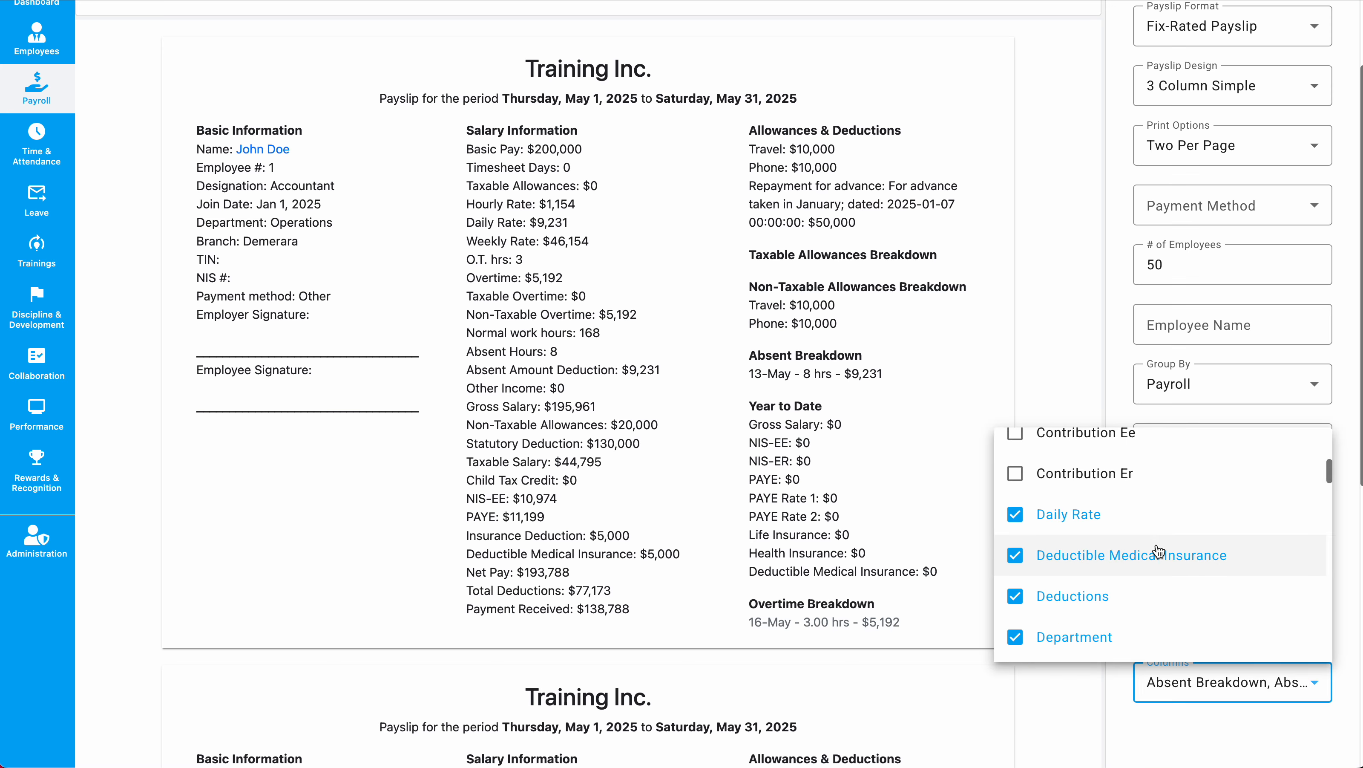
{"action": "scroll", "coordinate": [1159, 550], "scroll_direction": "down", "scroll_amount": 5}
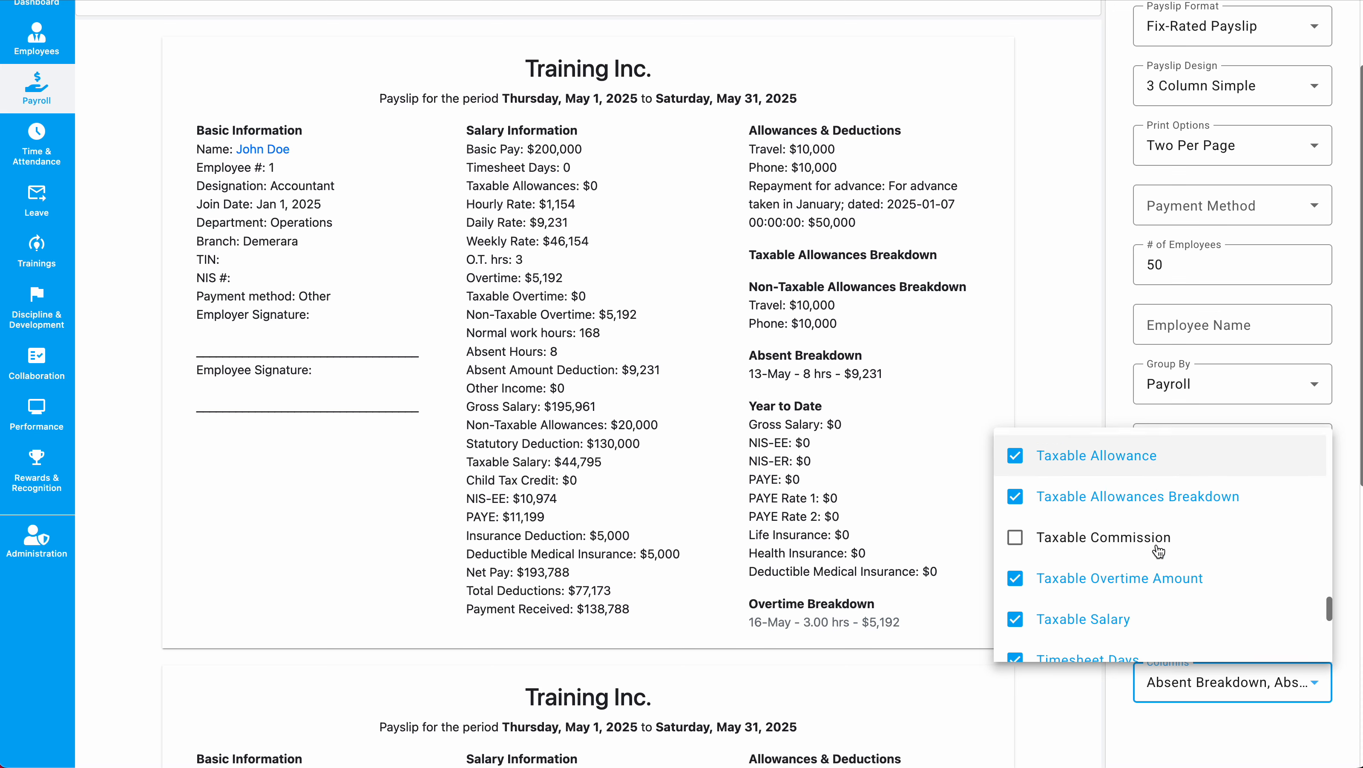
{"action": "left_click", "coordinate": [1138, 468]}
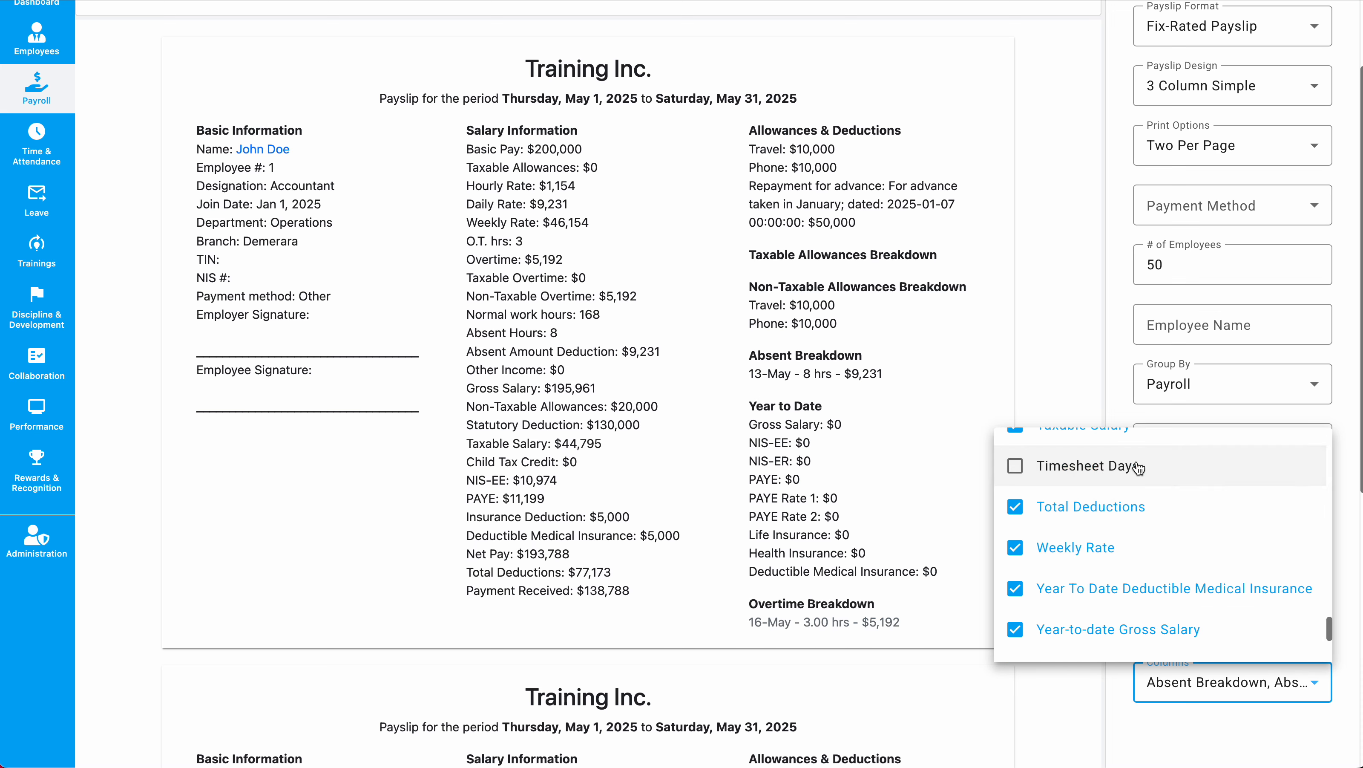
{"action": "left_click", "coordinate": [1132, 549]}
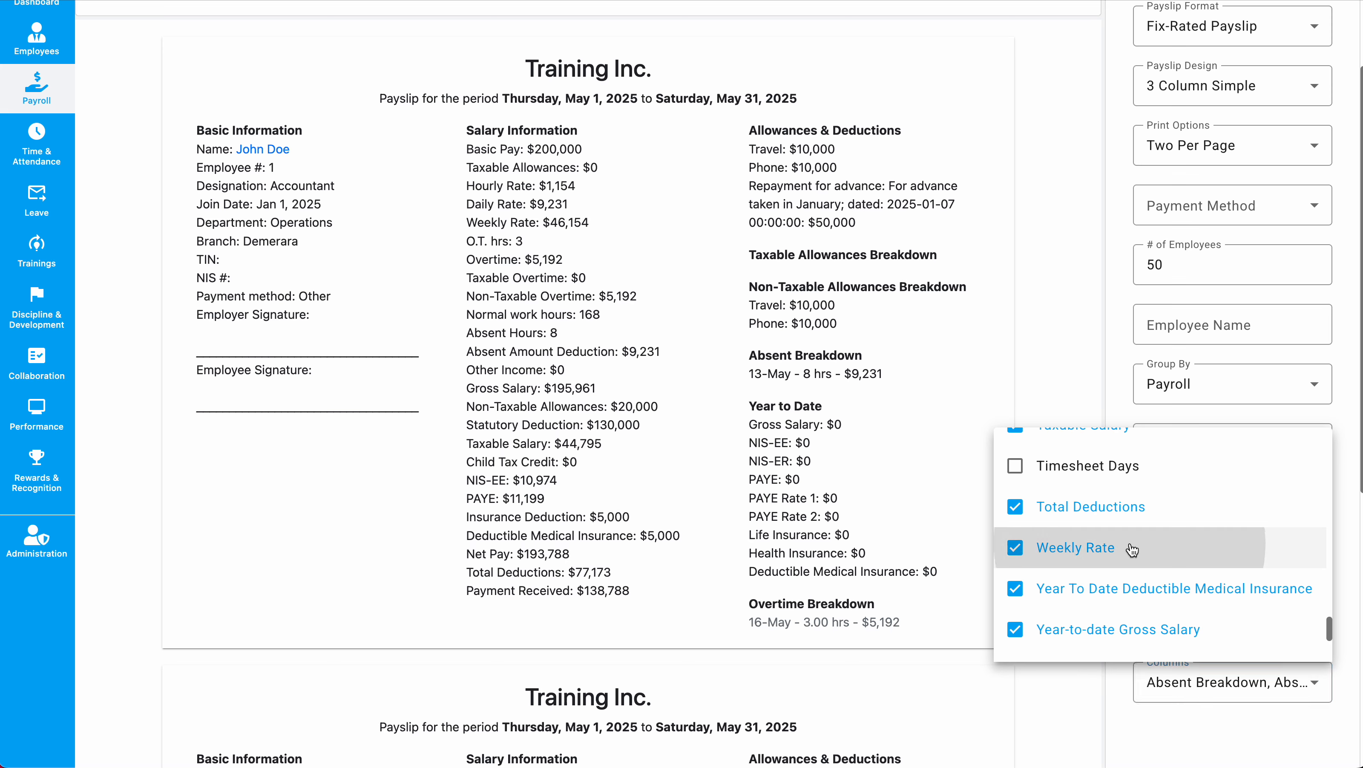
Also uncheck Daily Rate, Hourly Rate and Normal Work Hours, then close the column list.
{"action": "scroll", "coordinate": [1132, 550], "scroll_direction": "up", "scroll_amount": 15}
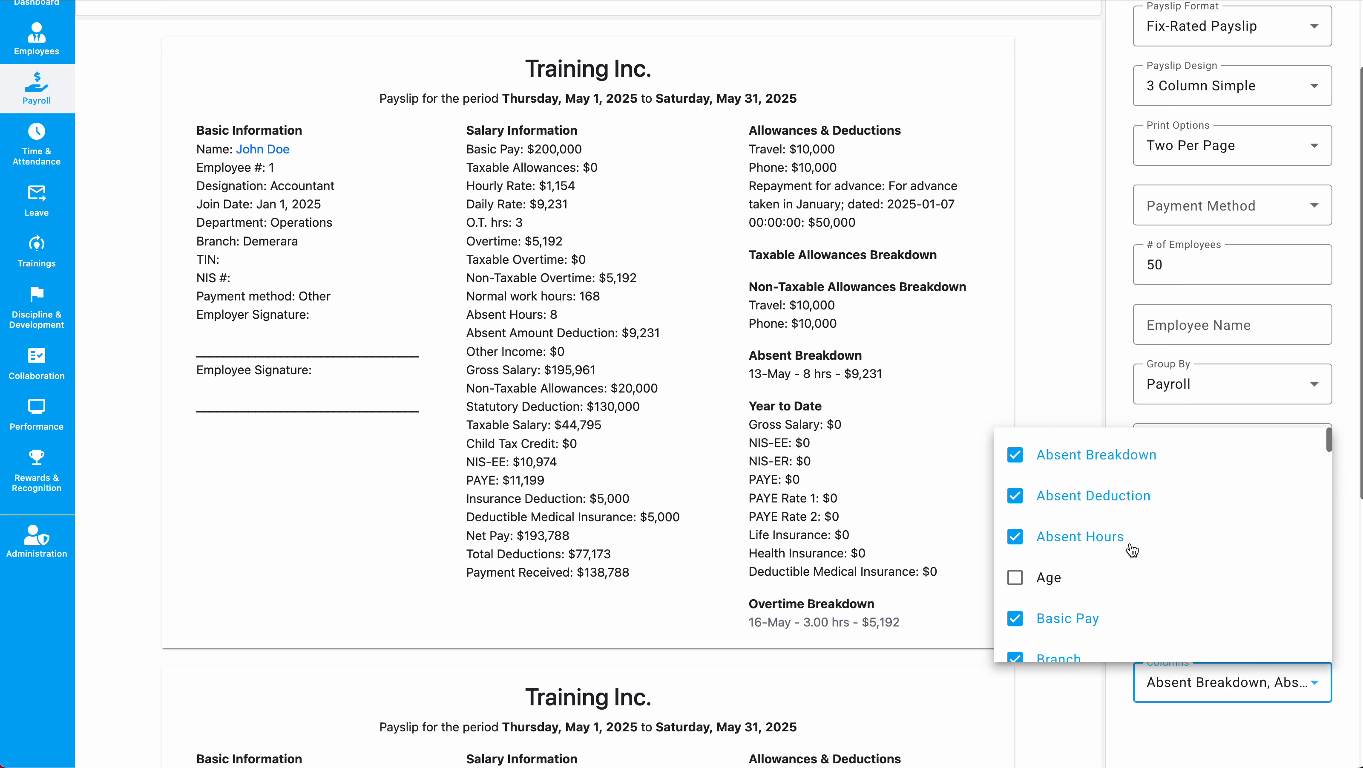
{"action": "scroll", "coordinate": [1132, 550], "scroll_direction": "down", "scroll_amount": 5}
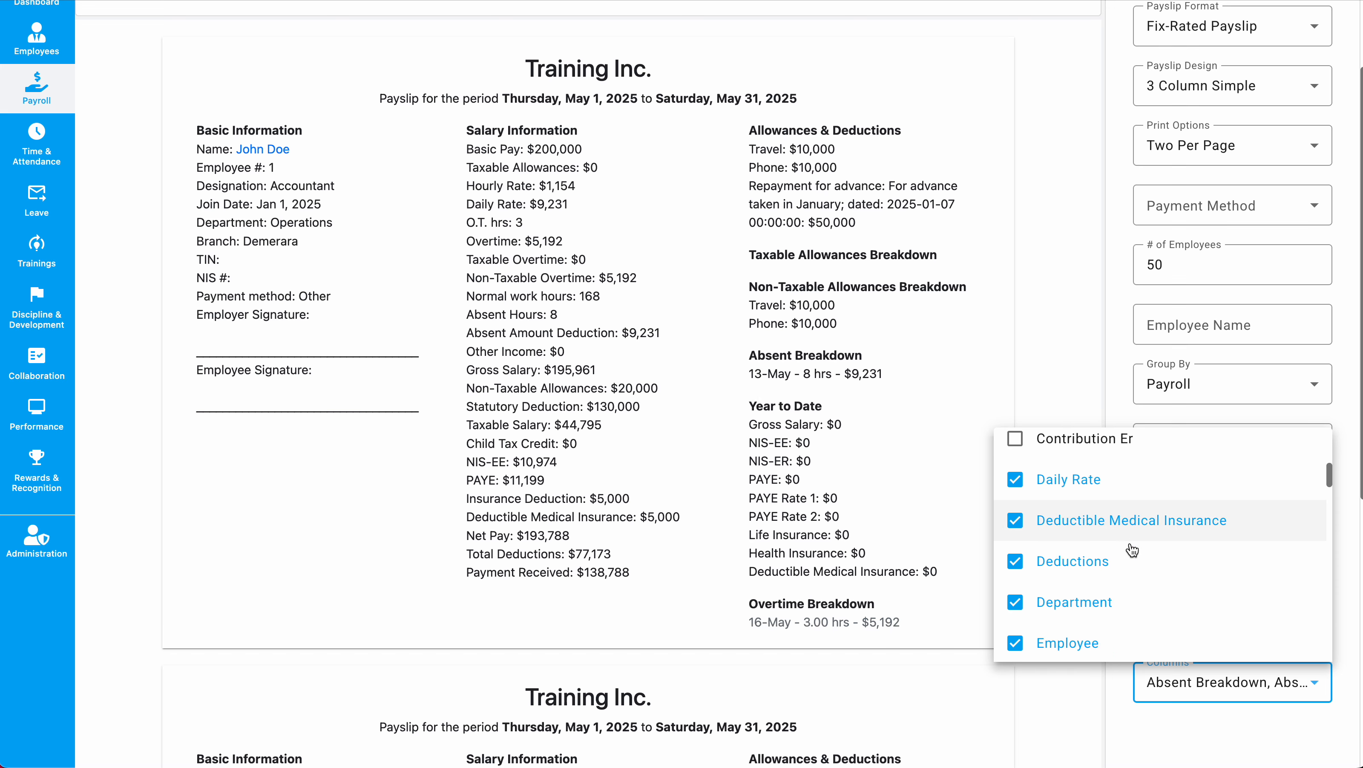
{"action": "left_click", "coordinate": [1107, 483]}
{"action": "scroll", "coordinate": [1107, 481], "scroll_direction": "down", "scroll_amount": 3}
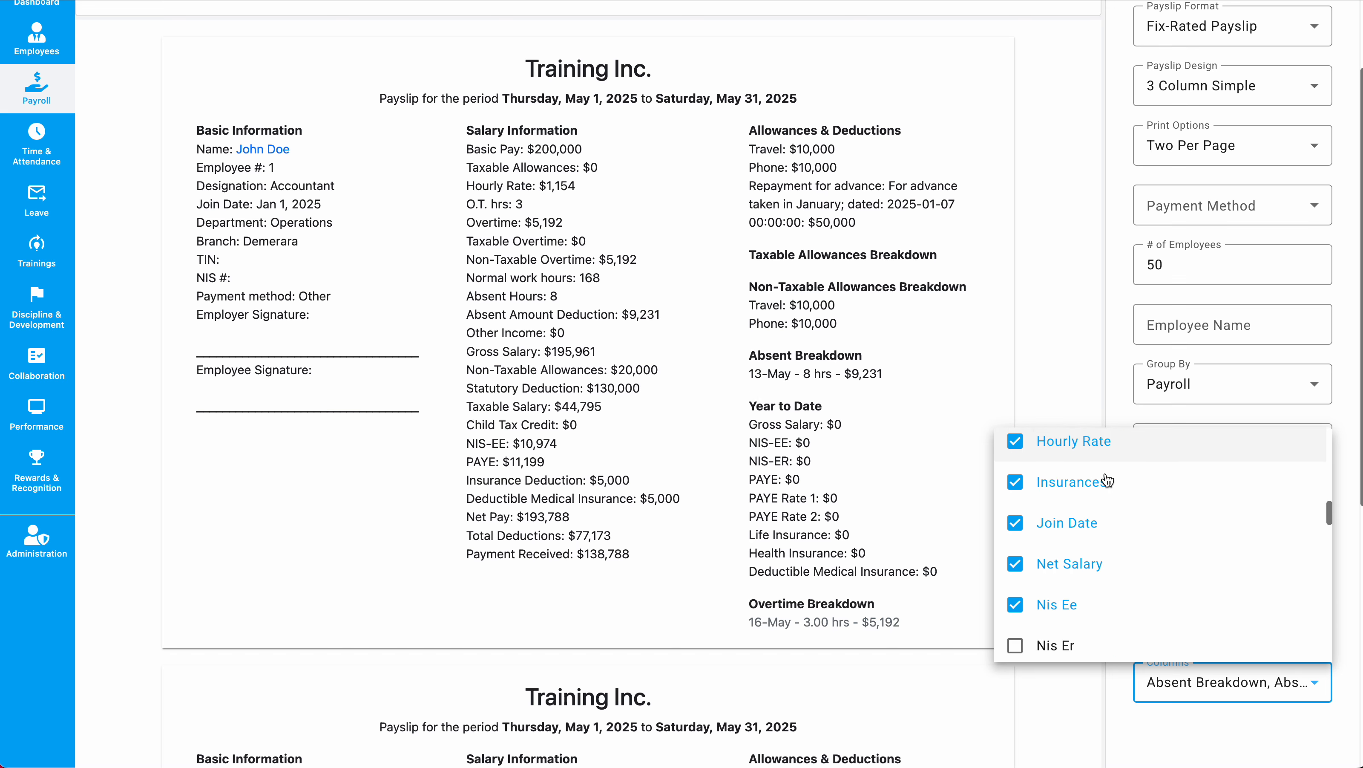
{"action": "left_click", "coordinate": [1104, 489]}
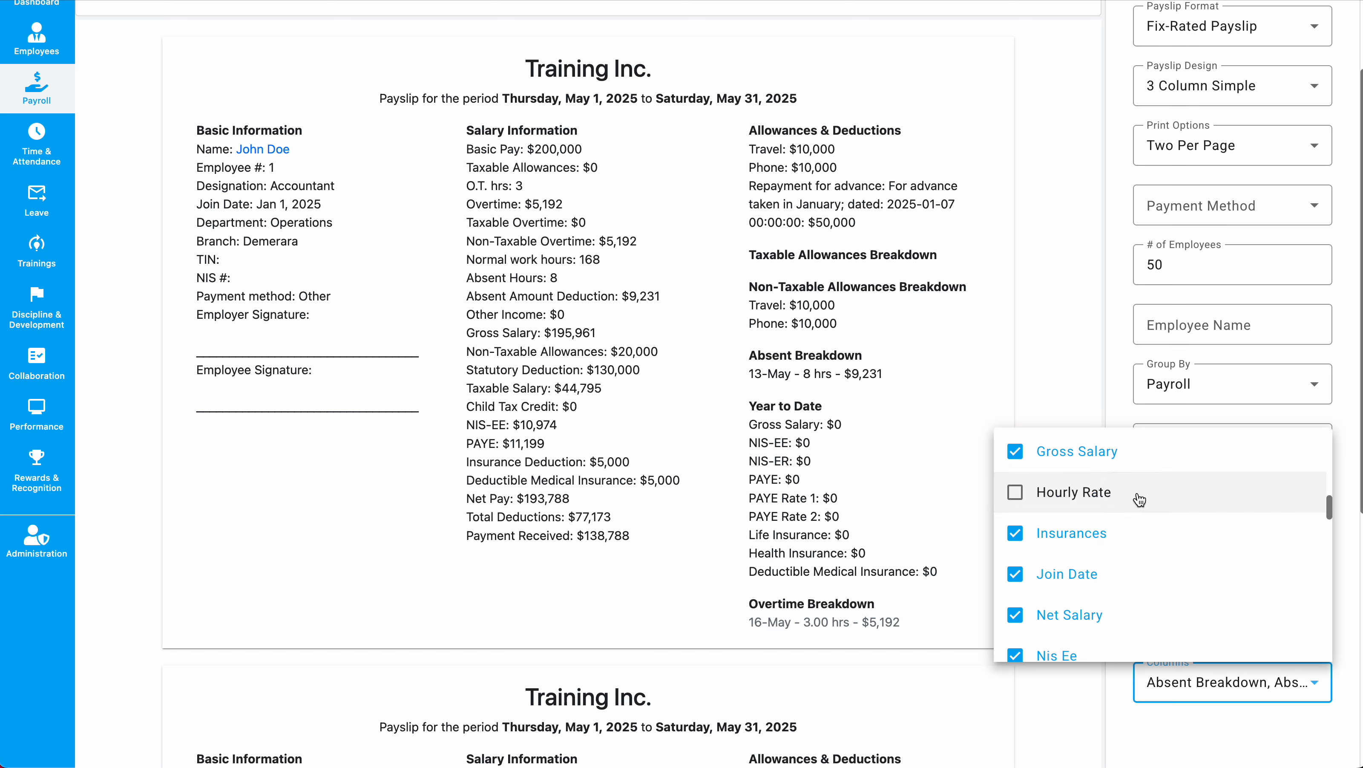
{"action": "scroll", "coordinate": [1139, 499], "scroll_direction": "down", "scroll_amount": 5}
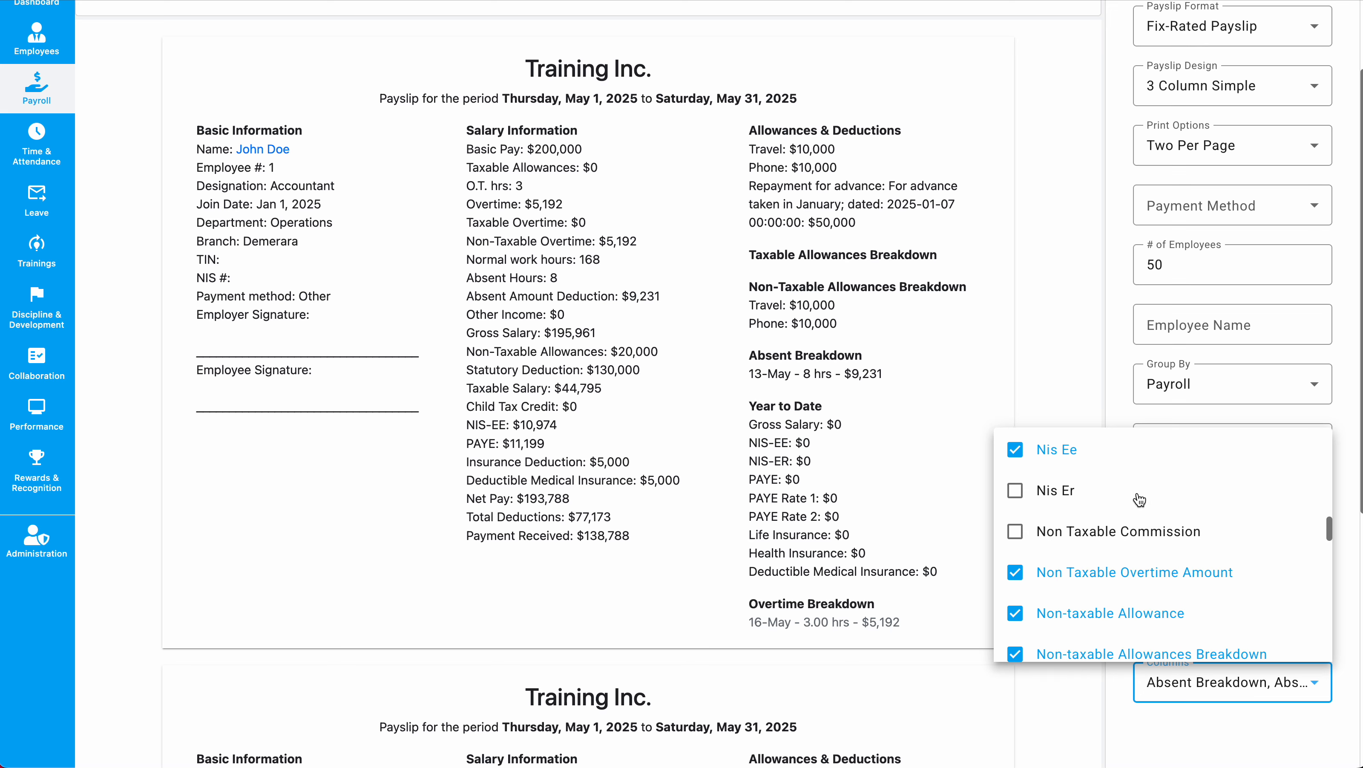
{"action": "scroll", "coordinate": [1075, 495], "scroll_direction": "down", "scroll_amount": 2}
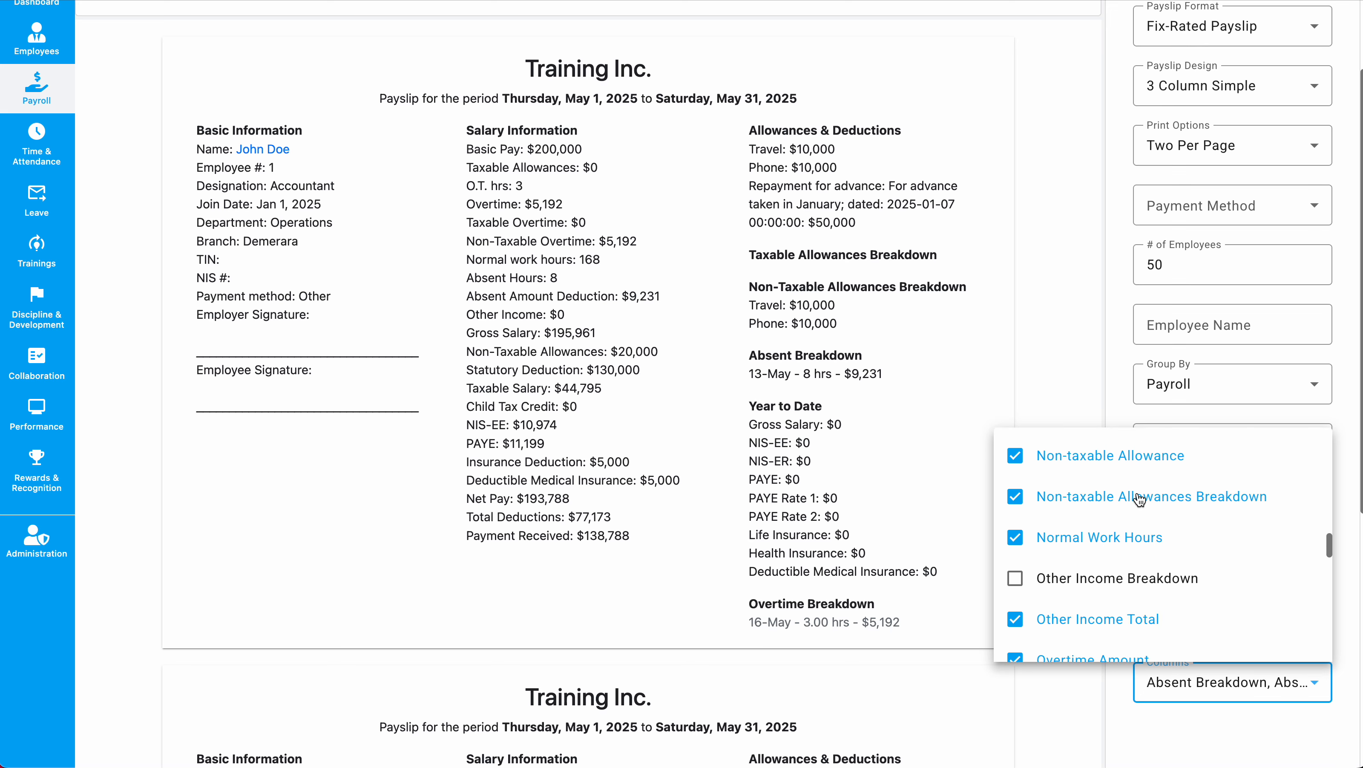
{"action": "left_click", "coordinate": [1038, 536]}
{"action": "left_click", "coordinate": [817, 500]}
{"action": "scroll", "coordinate": [818, 500], "scroll_direction": "up", "scroll_amount": 3}
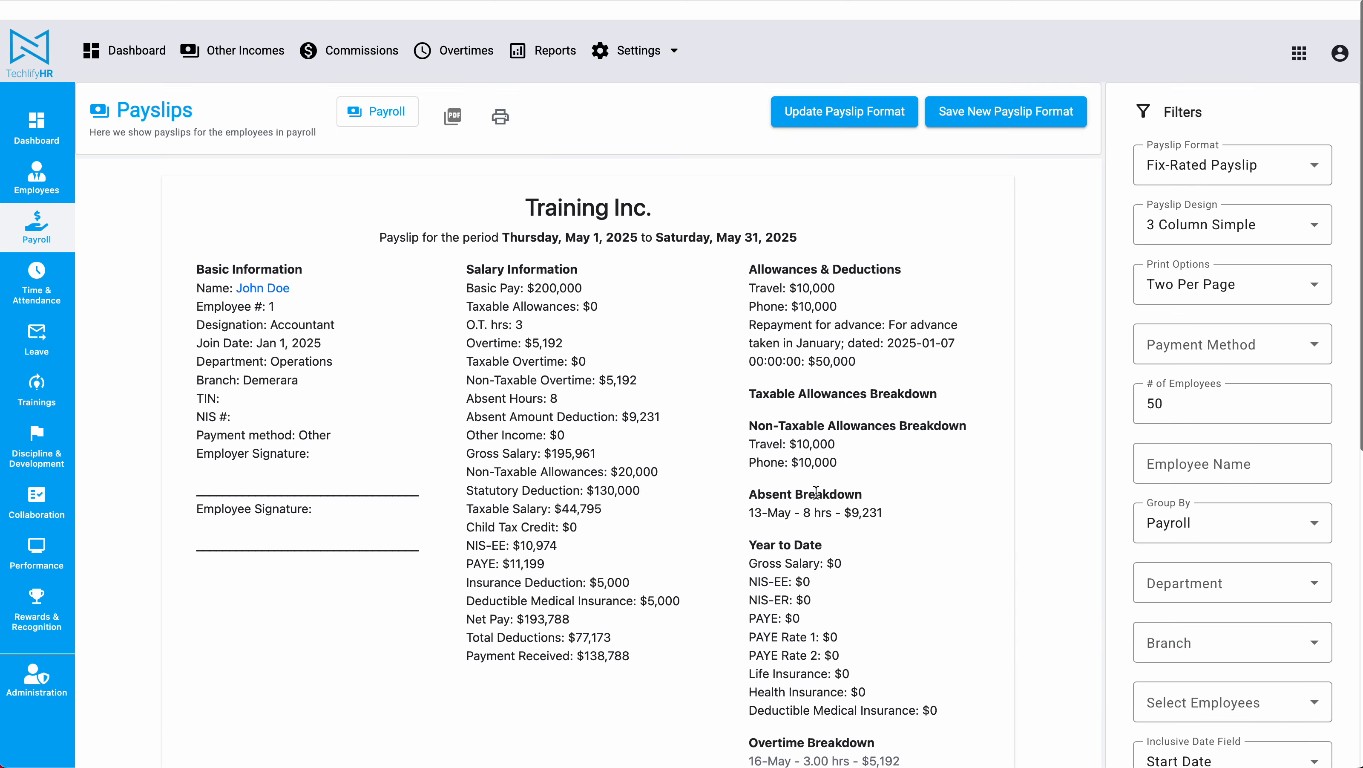
Save the trimmed columns to the Fix-Rated Payslip format and return to the Payrolls list.
{"action": "left_click", "coordinate": [841, 100]}
{"action": "left_click", "coordinate": [777, 433]}
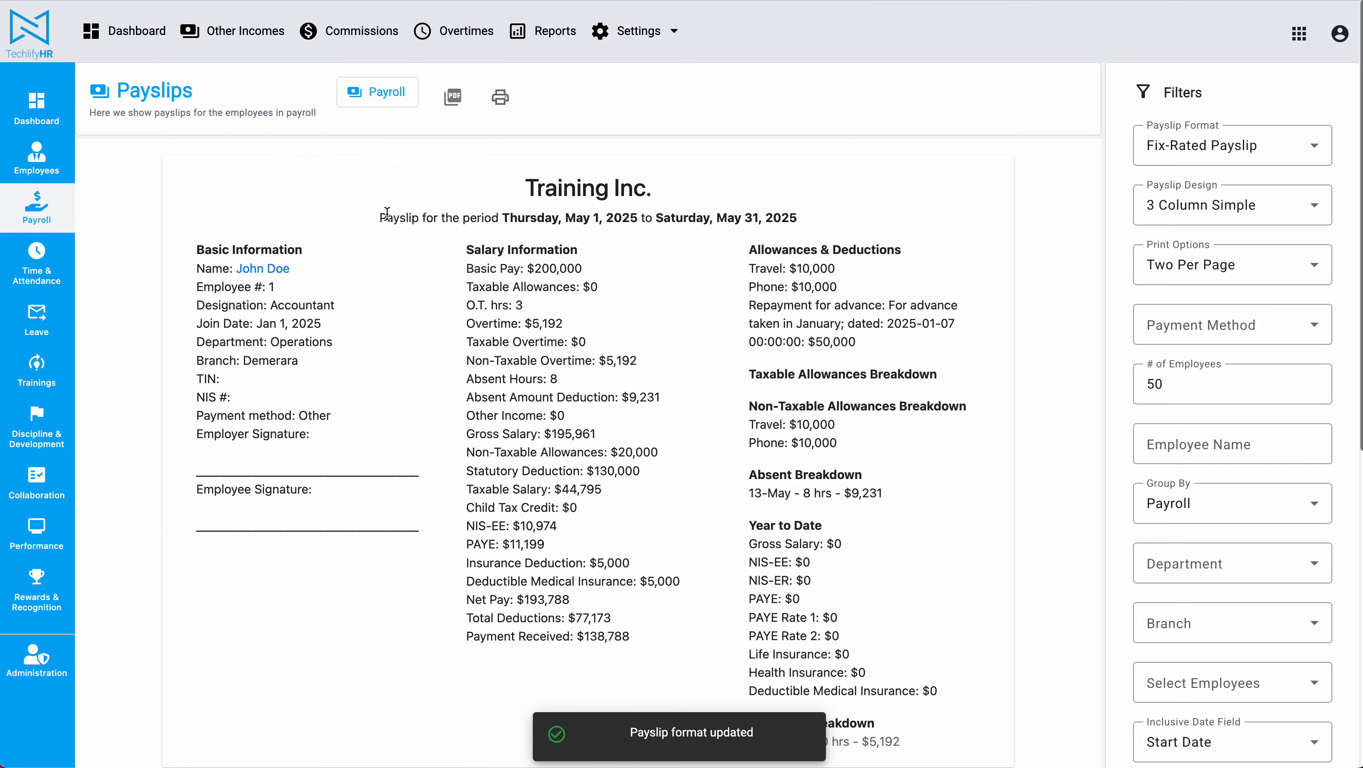
{"action": "scroll", "coordinate": [386, 213], "scroll_direction": "down", "scroll_amount": 1}
{"action": "left_click_drag", "start_coordinate": [451, 138], "coordinate": [923, 656]}
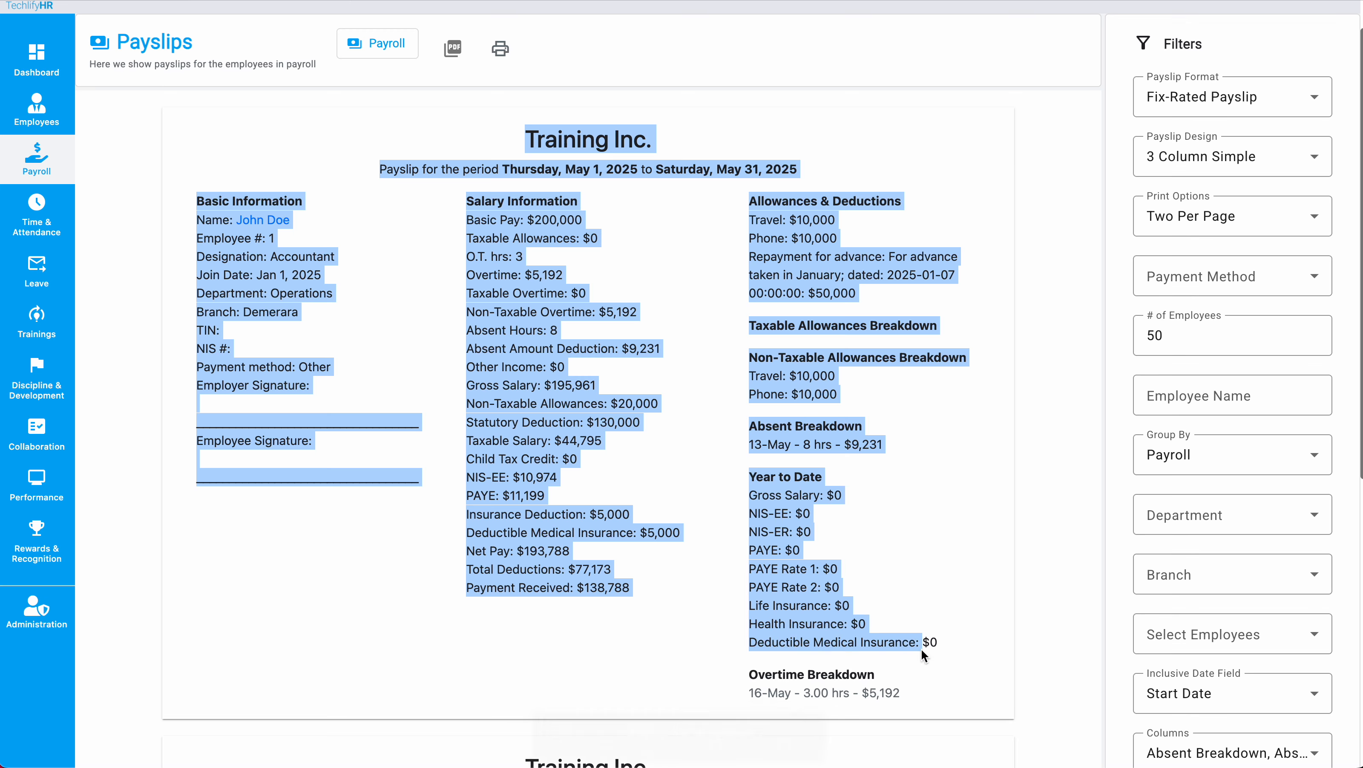
{"action": "left_click", "coordinate": [923, 656]}
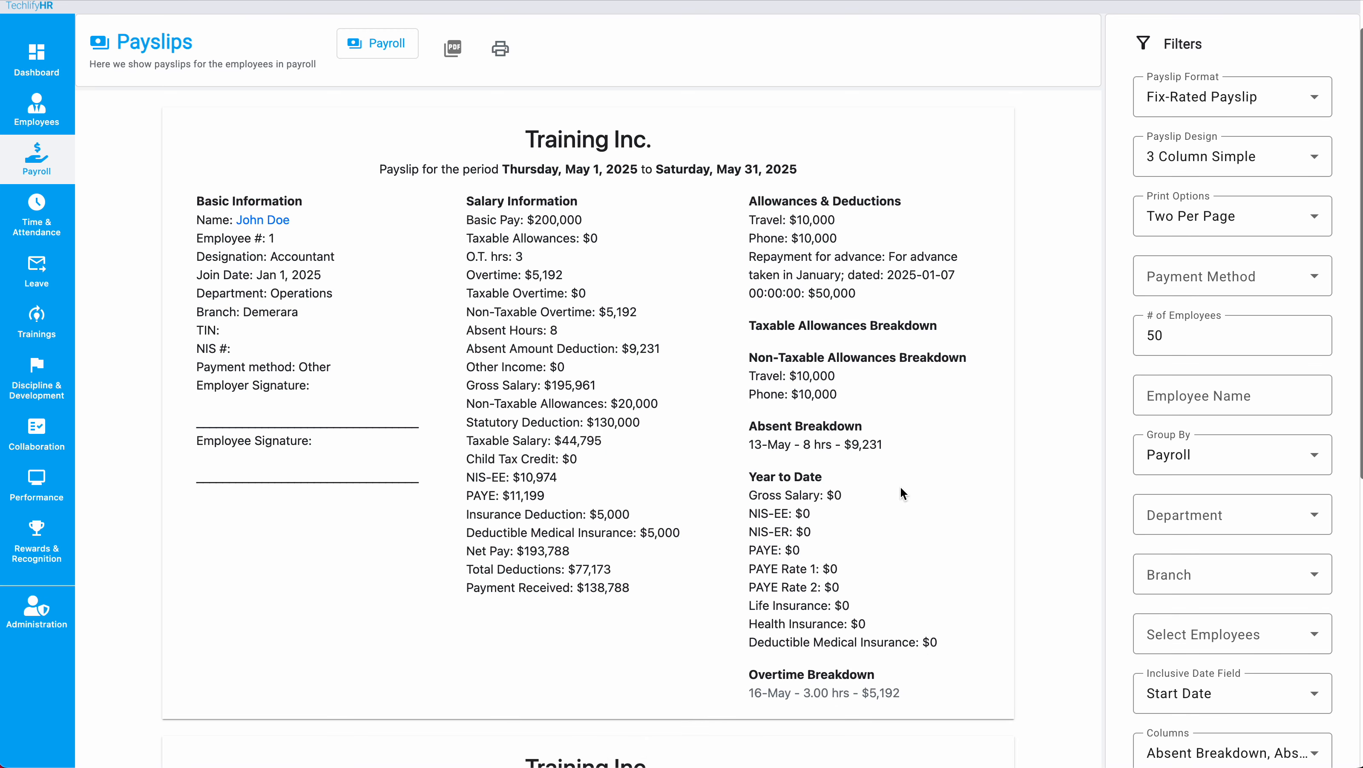
{"action": "scroll", "coordinate": [903, 493], "scroll_direction": "up", "scroll_amount": 1}
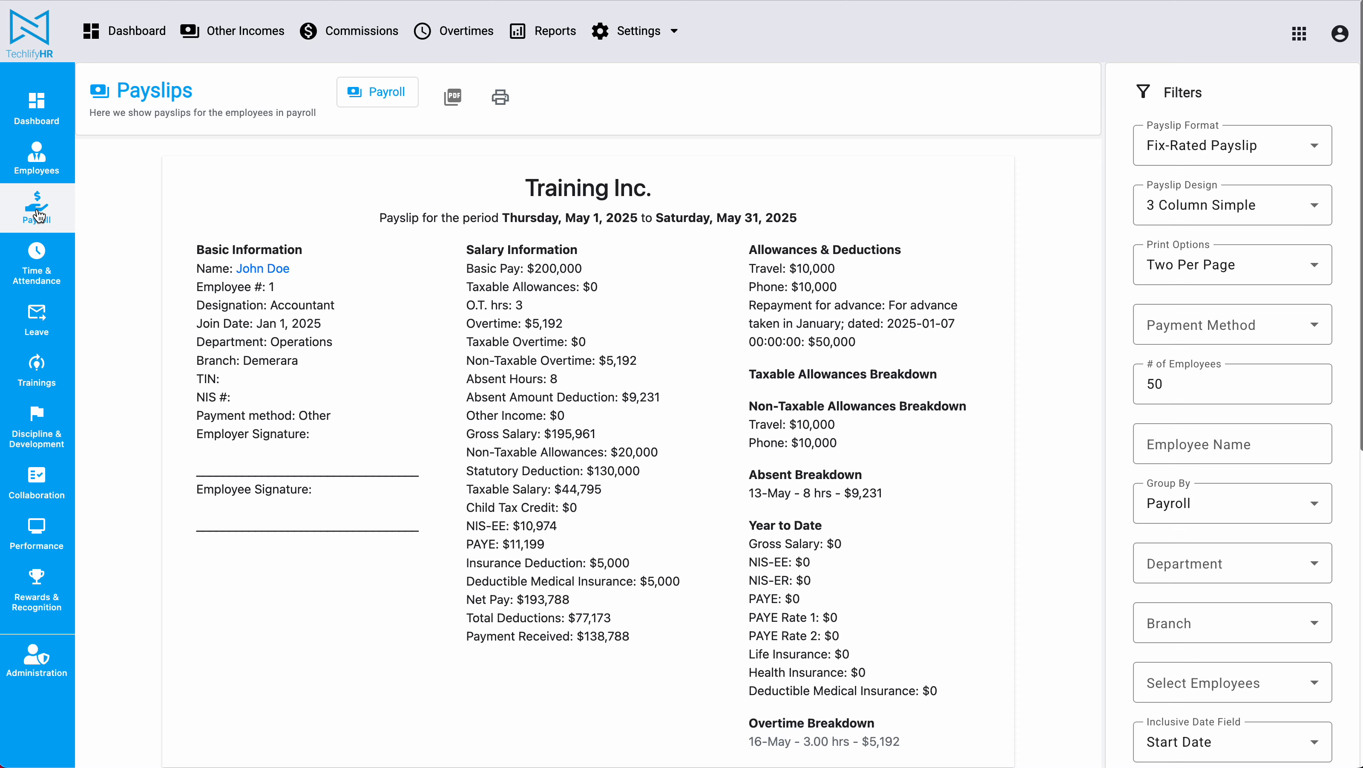
{"action": "left_click", "coordinate": [37, 215]}
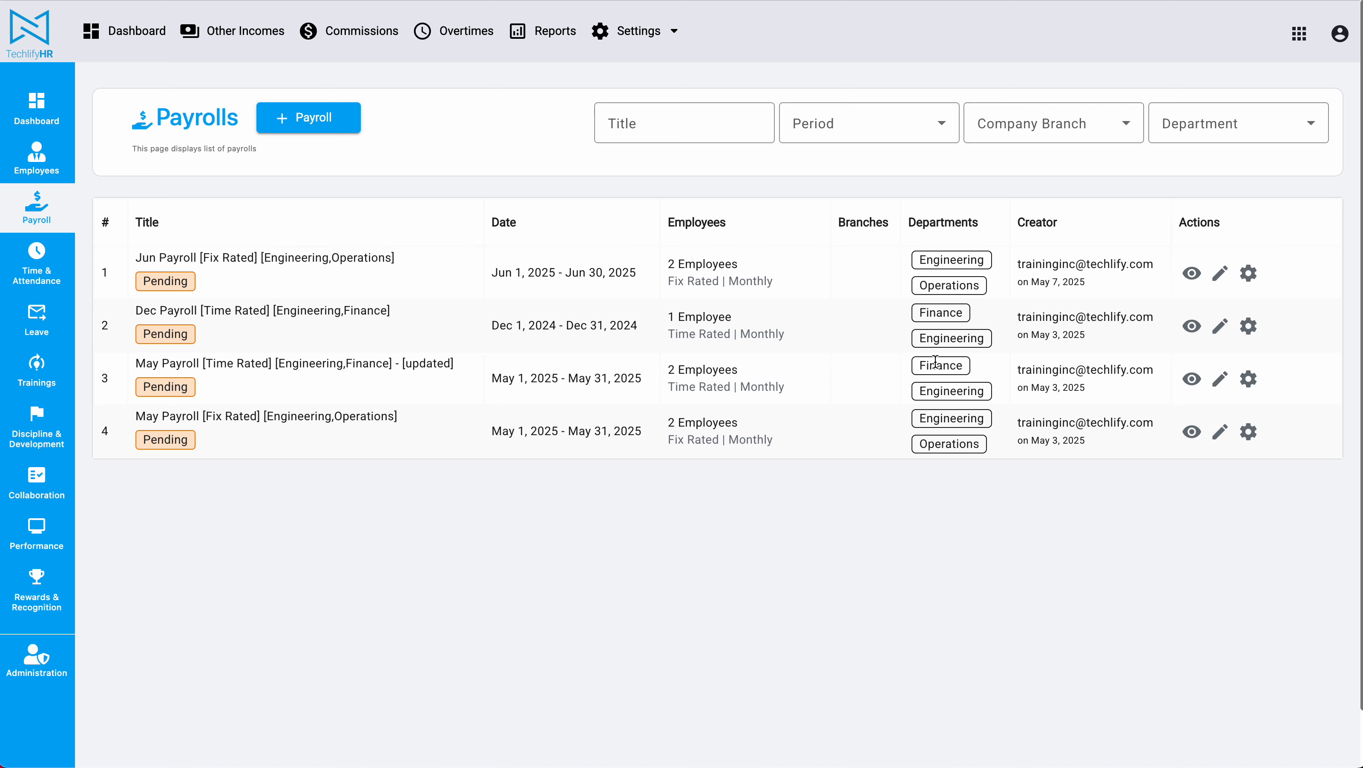
Open the Pay Slips for the May Payroll [Time Rated] from its action menu.
{"action": "left_click", "coordinate": [1248, 378]}
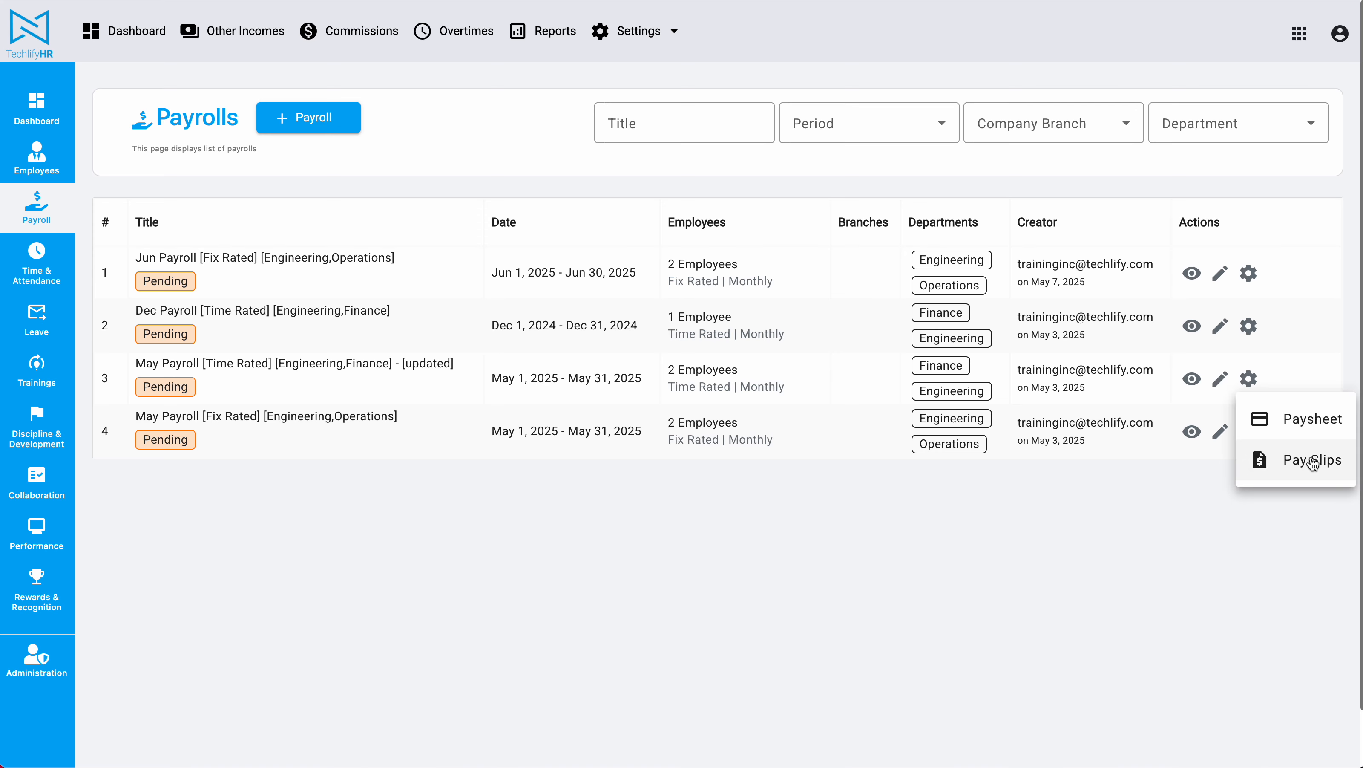
{"action": "left_click", "coordinate": [1312, 463]}
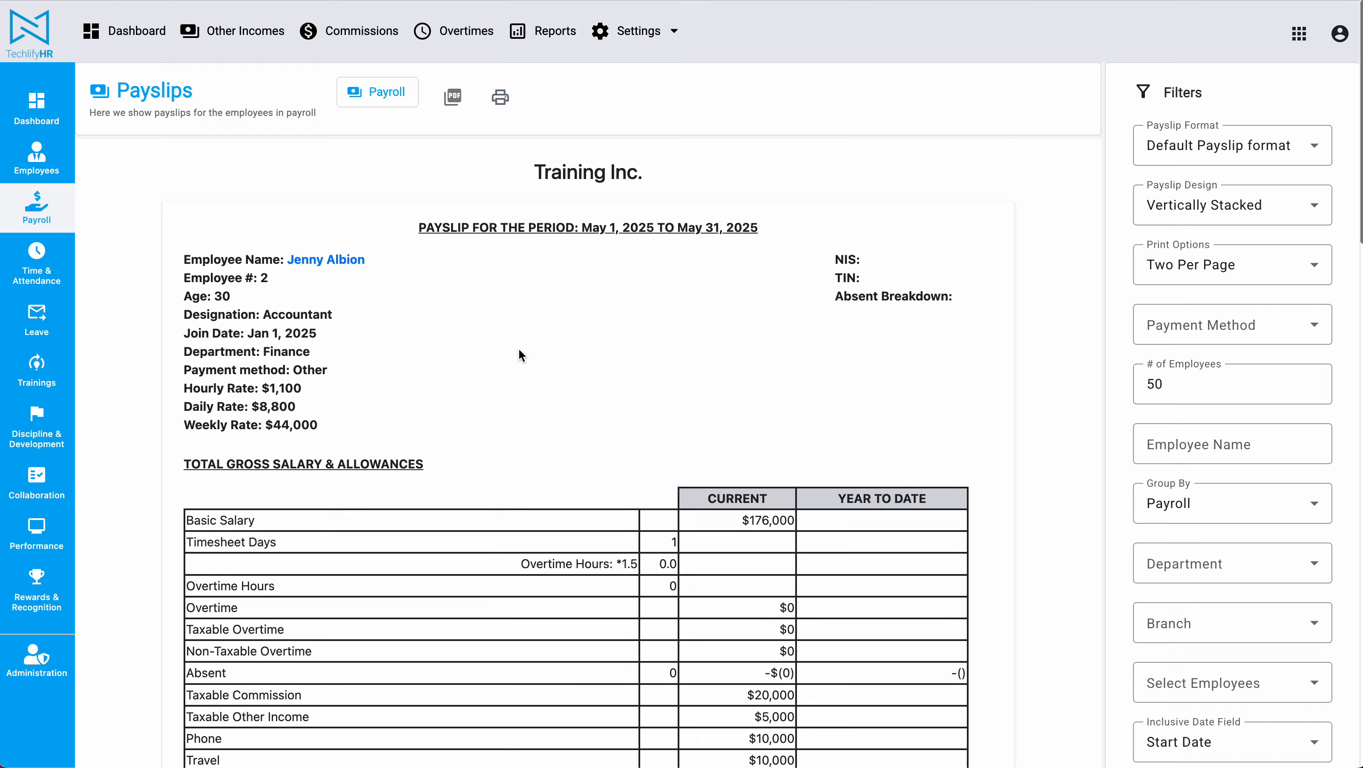
{"action": "scroll", "coordinate": [453, 259], "scroll_direction": "down", "scroll_amount": 15}
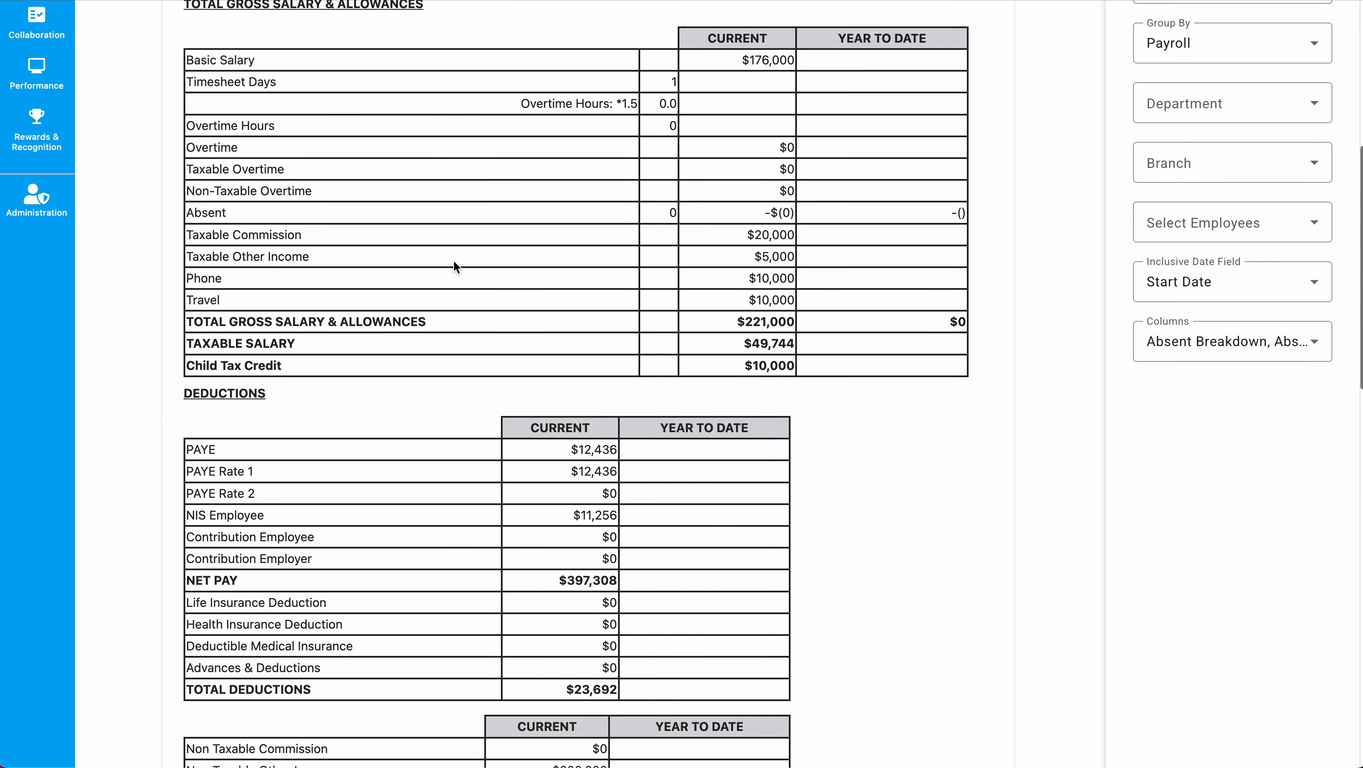
{"action": "scroll", "coordinate": [468, 362], "scroll_direction": "up", "scroll_amount": 15}
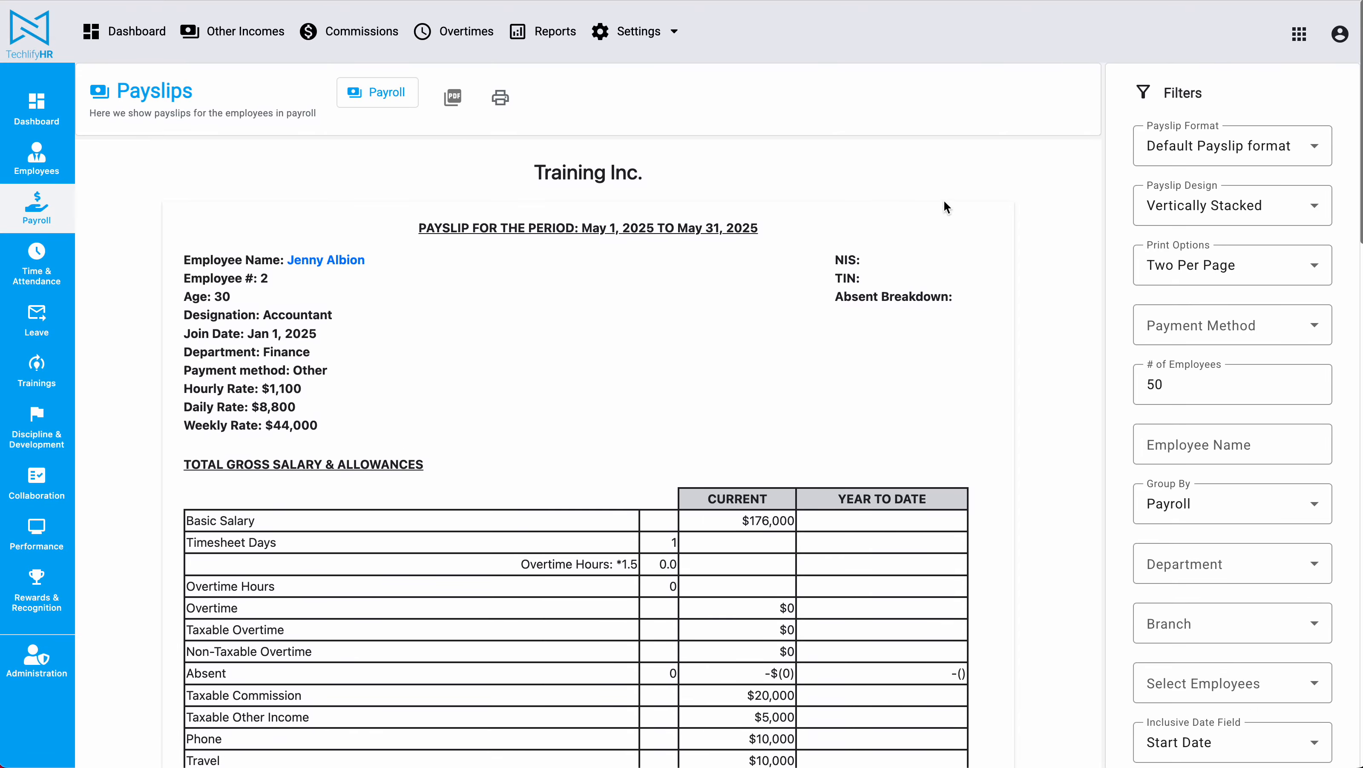
Apply the Fix-Rated Payslip format to the May Time Rated payslips.
{"action": "left_click", "coordinate": [1246, 145]}
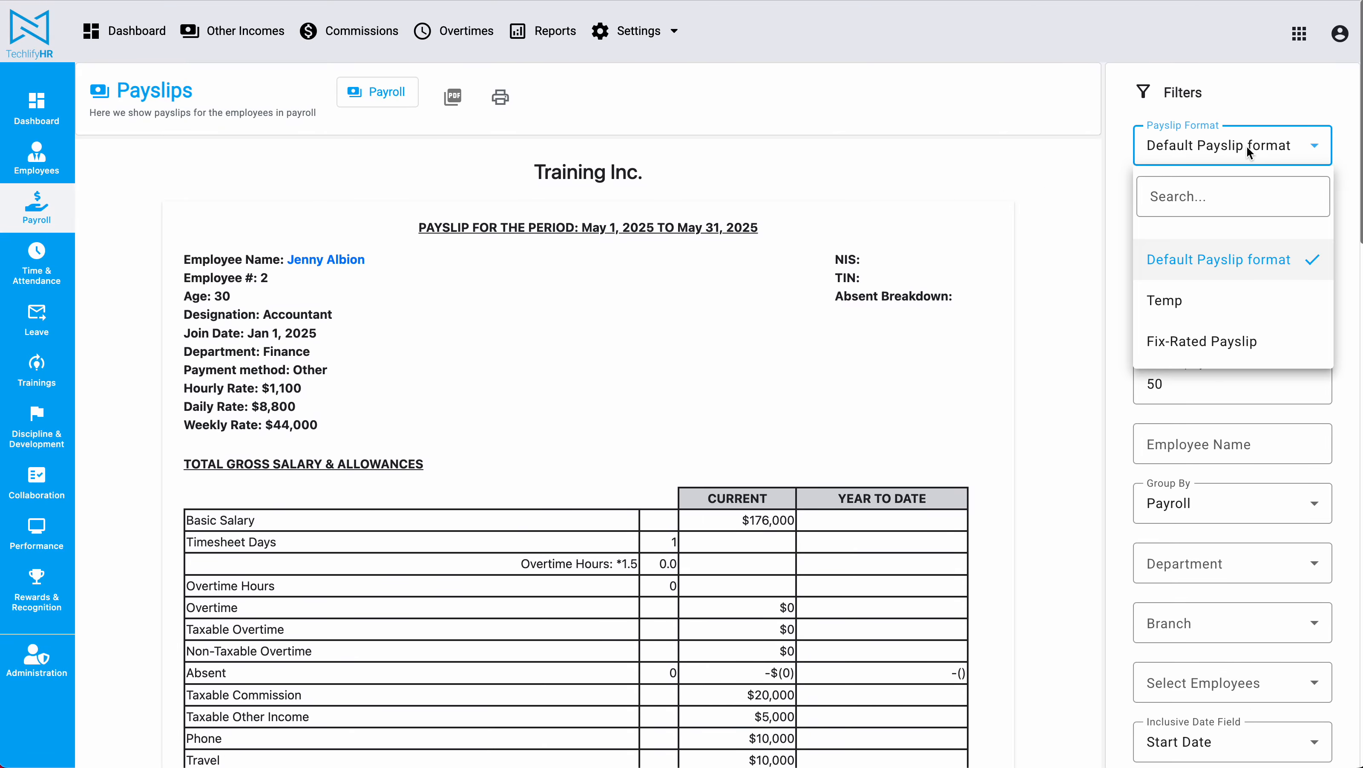
{"action": "left_click", "coordinate": [1207, 342]}
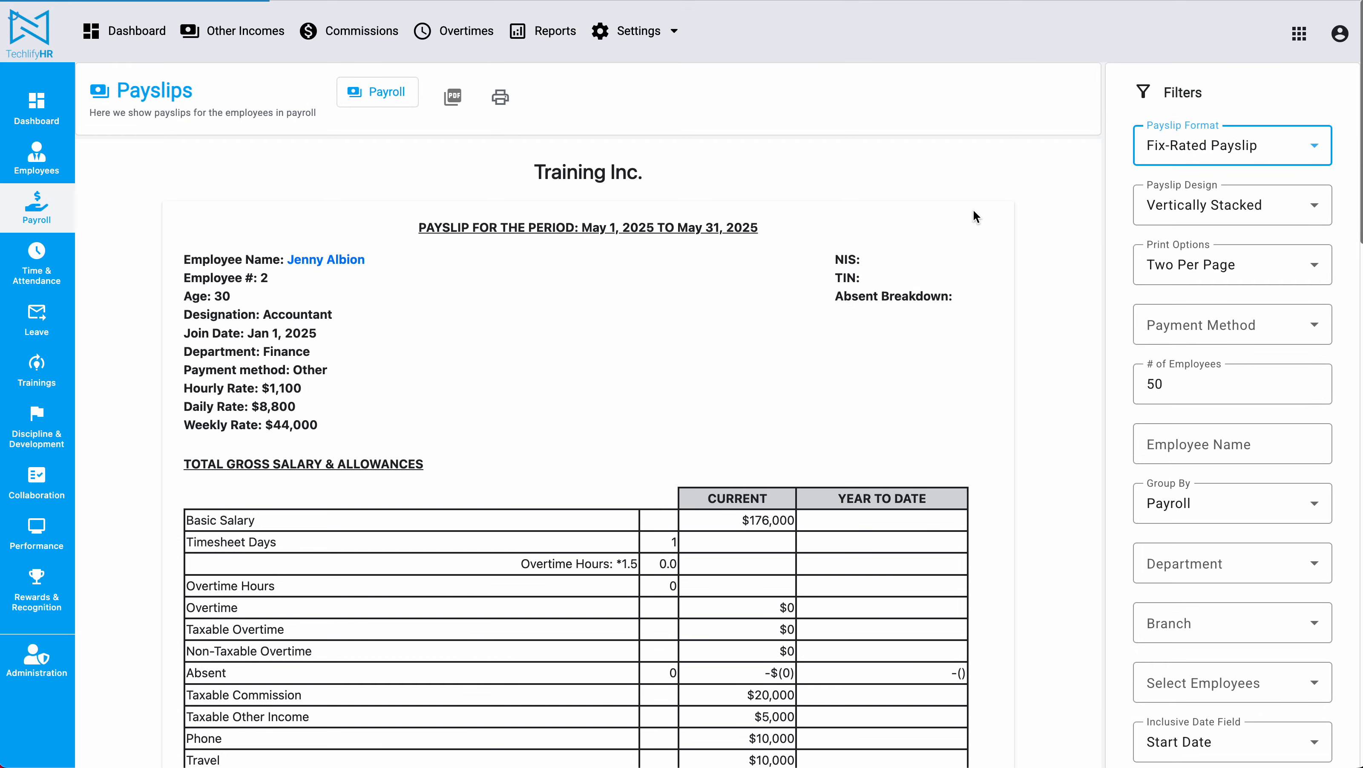
{"action": "scroll", "coordinate": [976, 216], "scroll_direction": "down", "scroll_amount": 8}
{"action": "scroll", "coordinate": [973, 211], "scroll_direction": "down", "scroll_amount": 3}
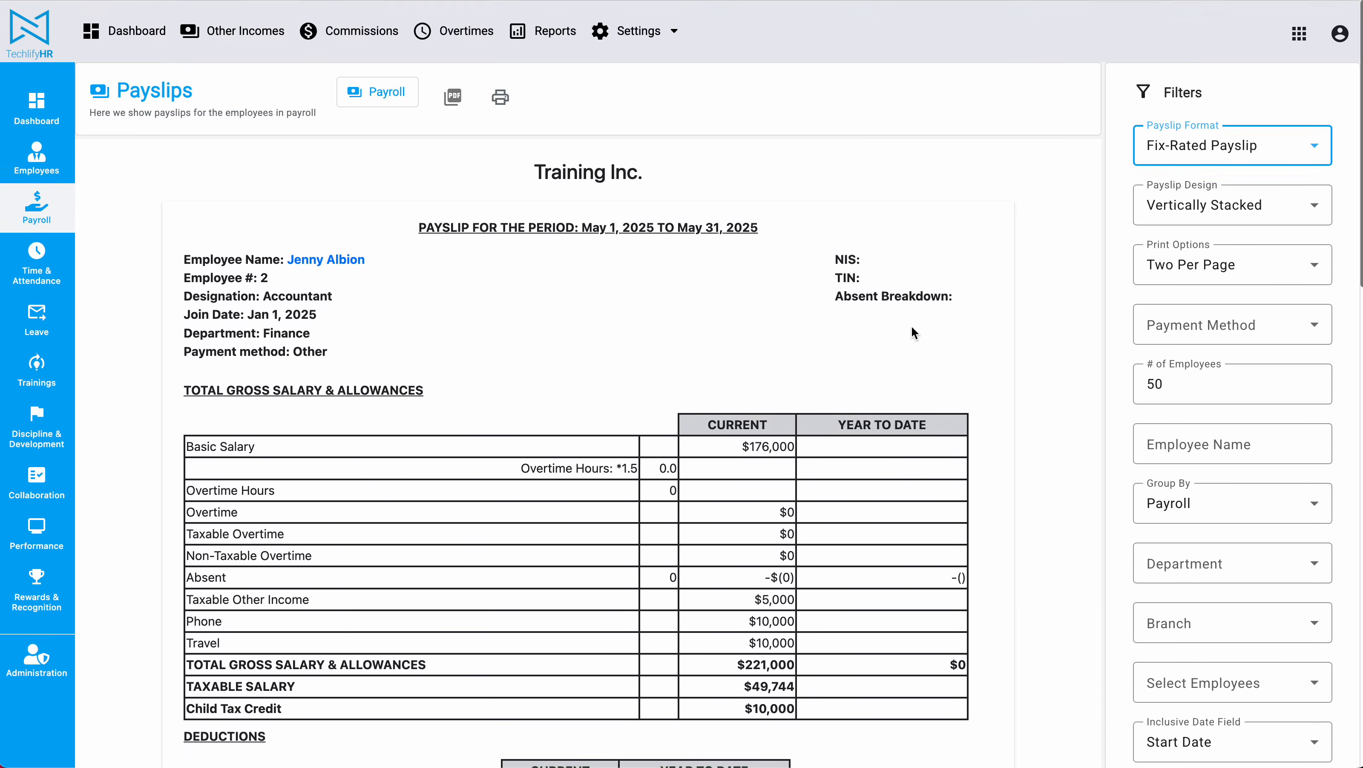
{"action": "scroll", "coordinate": [910, 325], "scroll_direction": "down", "scroll_amount": 6}
Add the Daily Rate, Hourly Rate, Weekly Rate and Timesheet Days columns to the payslip.
{"action": "left_click", "coordinate": [1290, 506]}
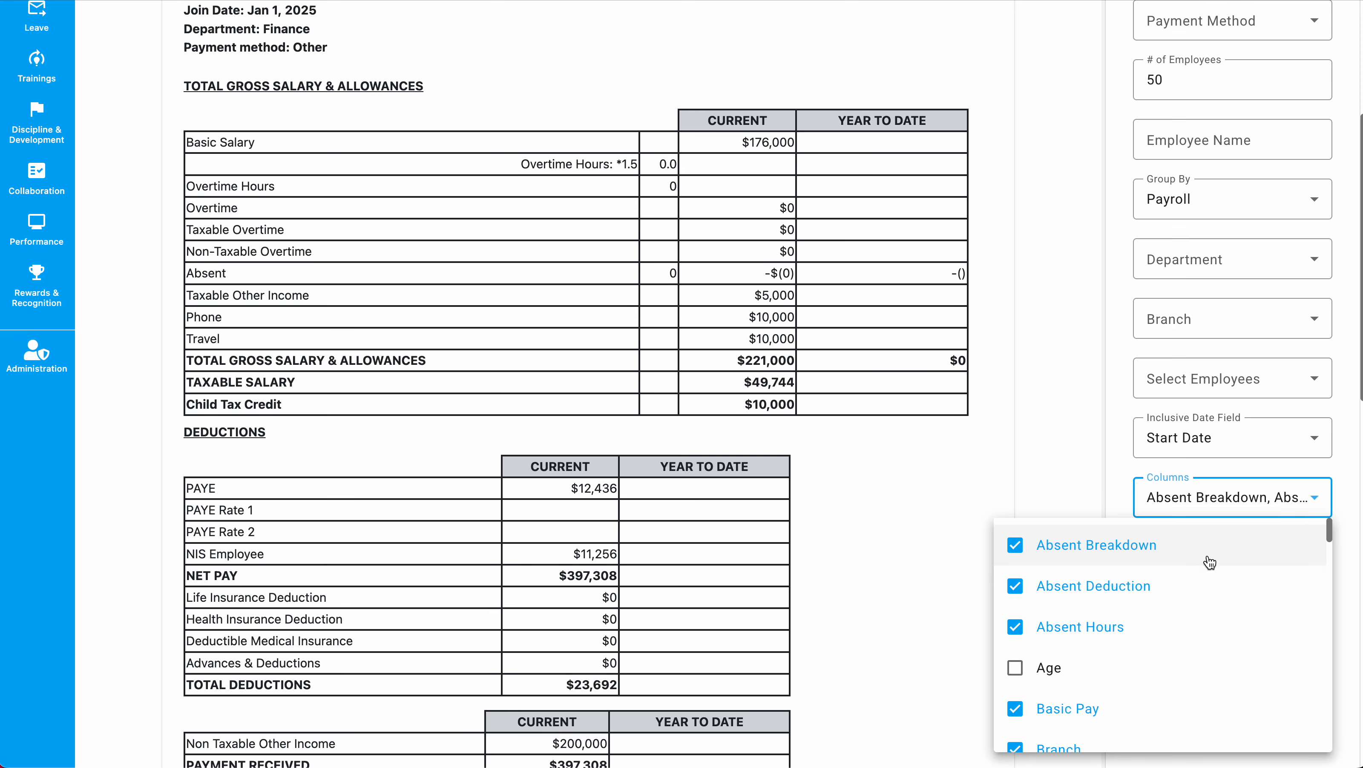
{"action": "scroll", "coordinate": [1113, 575], "scroll_direction": "down", "scroll_amount": 5}
{"action": "scroll", "coordinate": [1145, 594], "scroll_direction": "down", "scroll_amount": 6}
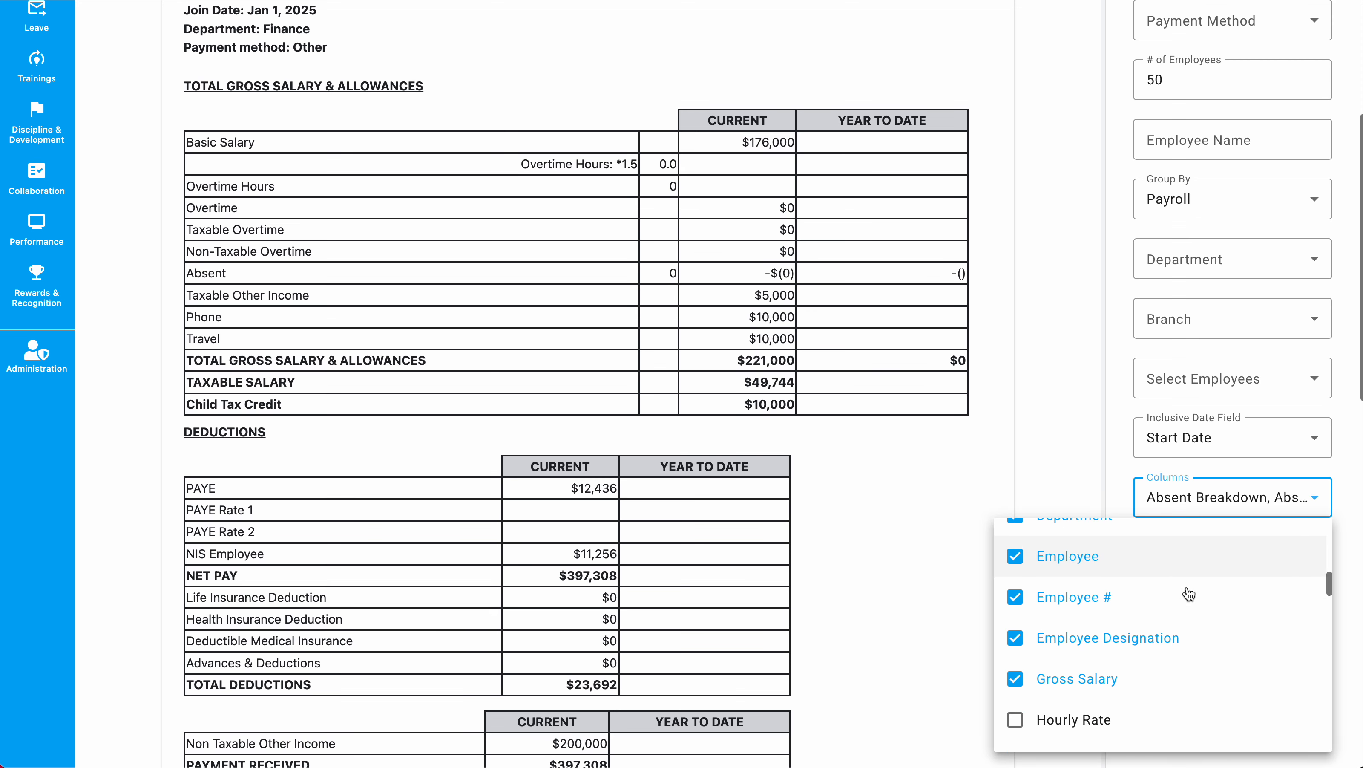
{"action": "scroll", "coordinate": [1070, 602], "scroll_direction": "up", "scroll_amount": 4}
{"action": "left_click", "coordinate": [1086, 544]}
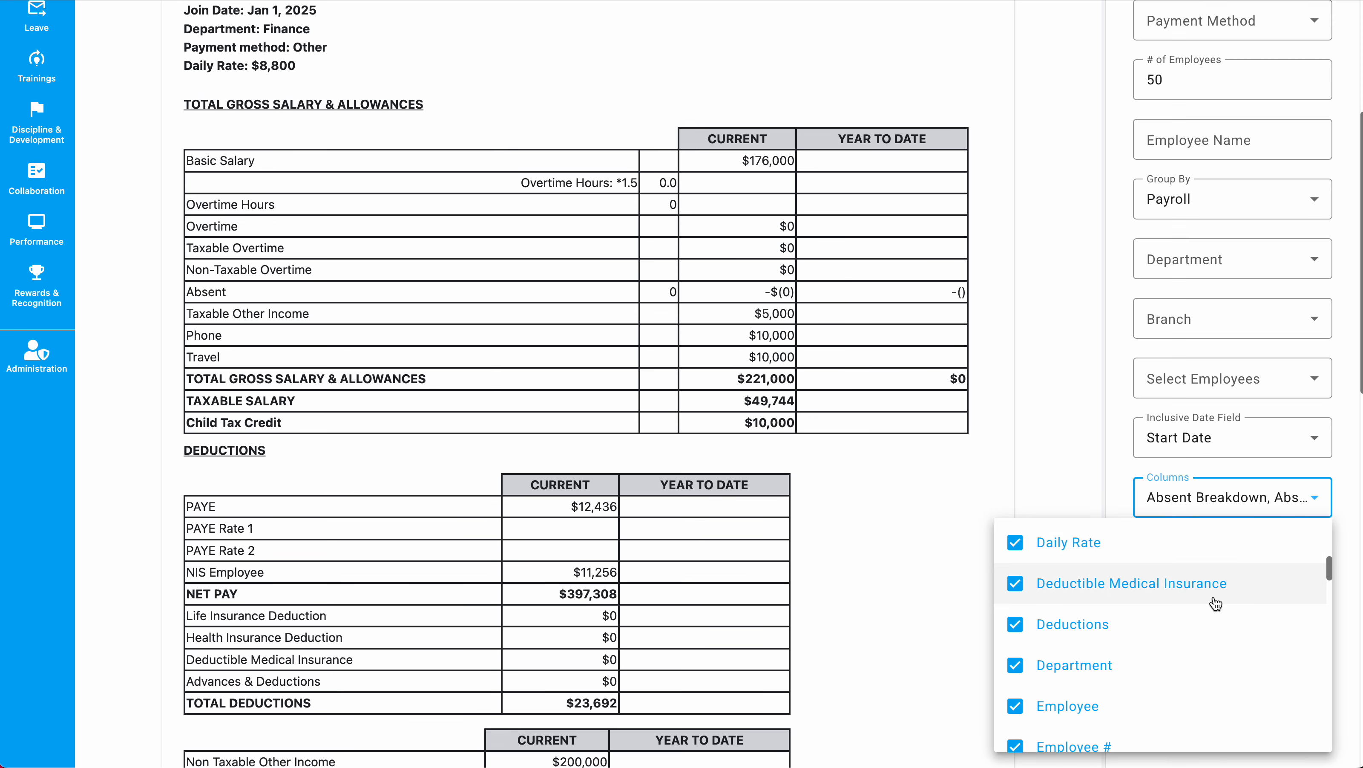
{"action": "scroll", "coordinate": [1155, 597], "scroll_direction": "down", "scroll_amount": 3}
{"action": "left_click", "coordinate": [1135, 575]}
{"action": "scroll", "coordinate": [1129, 672], "scroll_direction": "down", "scroll_amount": 10}
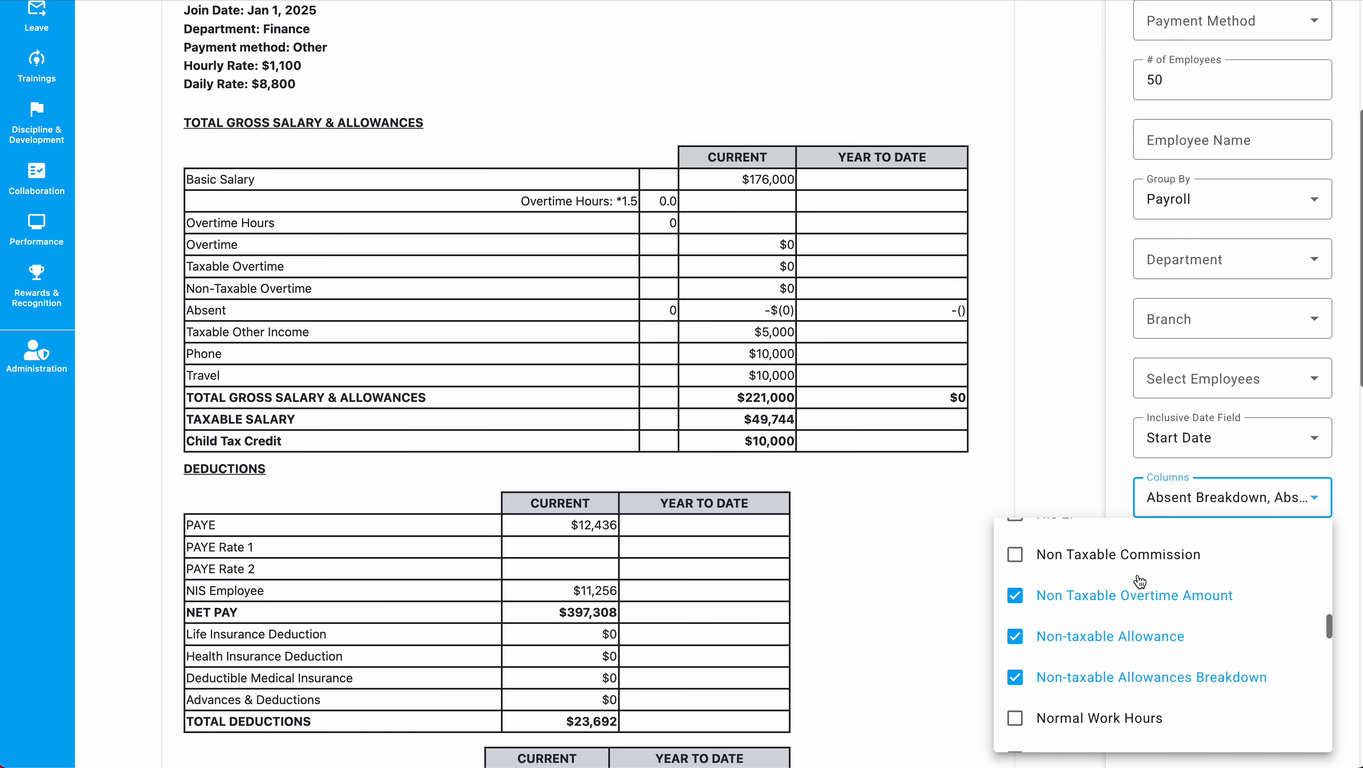
{"action": "scroll", "coordinate": [1126, 698], "scroll_direction": "up", "scroll_amount": 3}
{"action": "left_click", "coordinate": [1067, 691]}
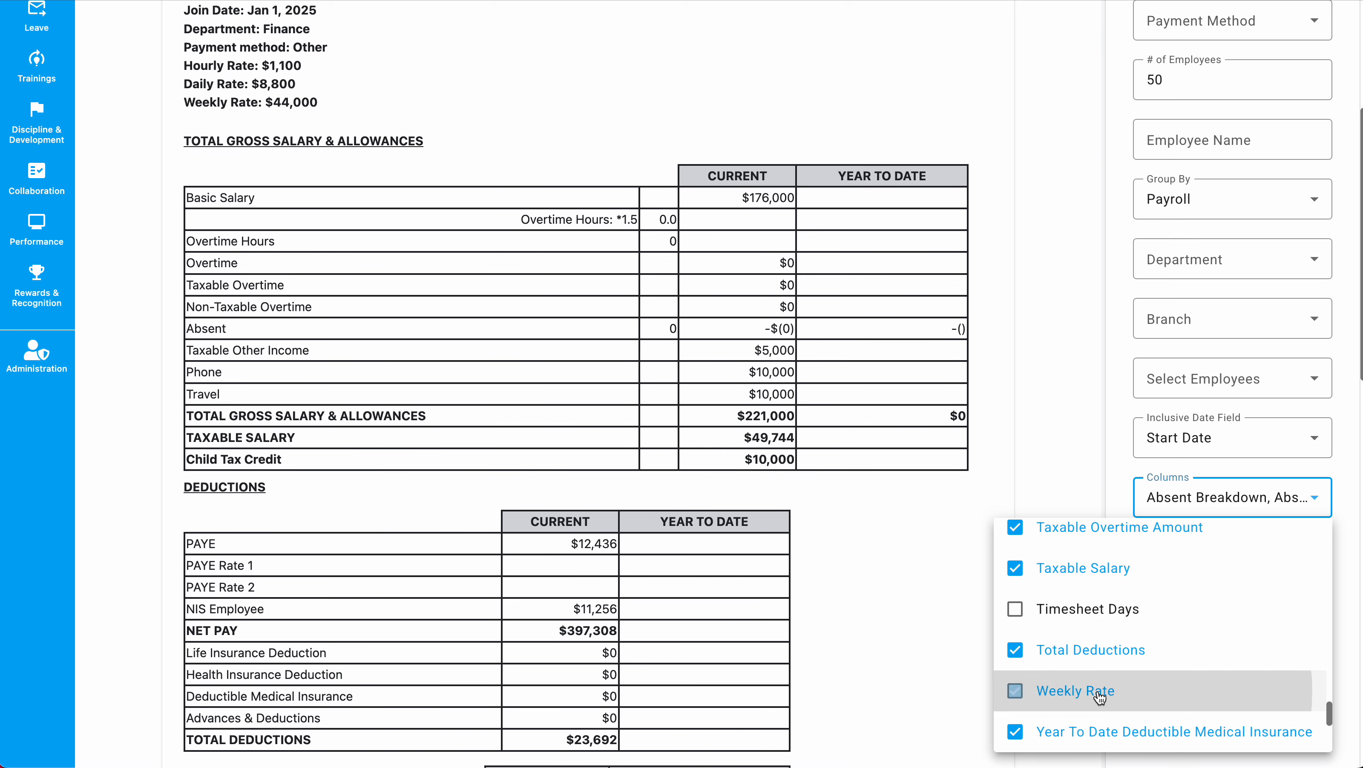
{"action": "left_click", "coordinate": [1122, 611]}
{"action": "left_click", "coordinate": [971, 296]}
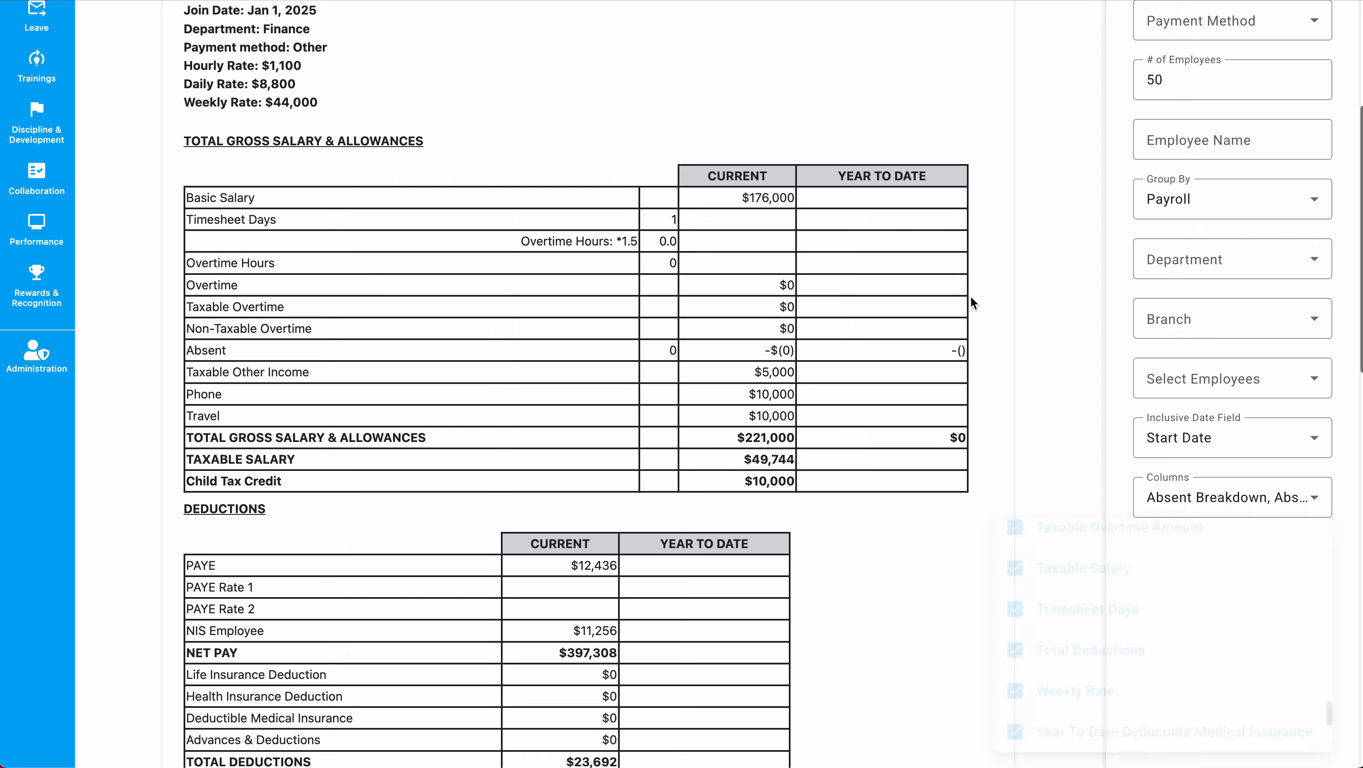
{"action": "scroll", "coordinate": [970, 295], "scroll_direction": "up", "scroll_amount": 10}
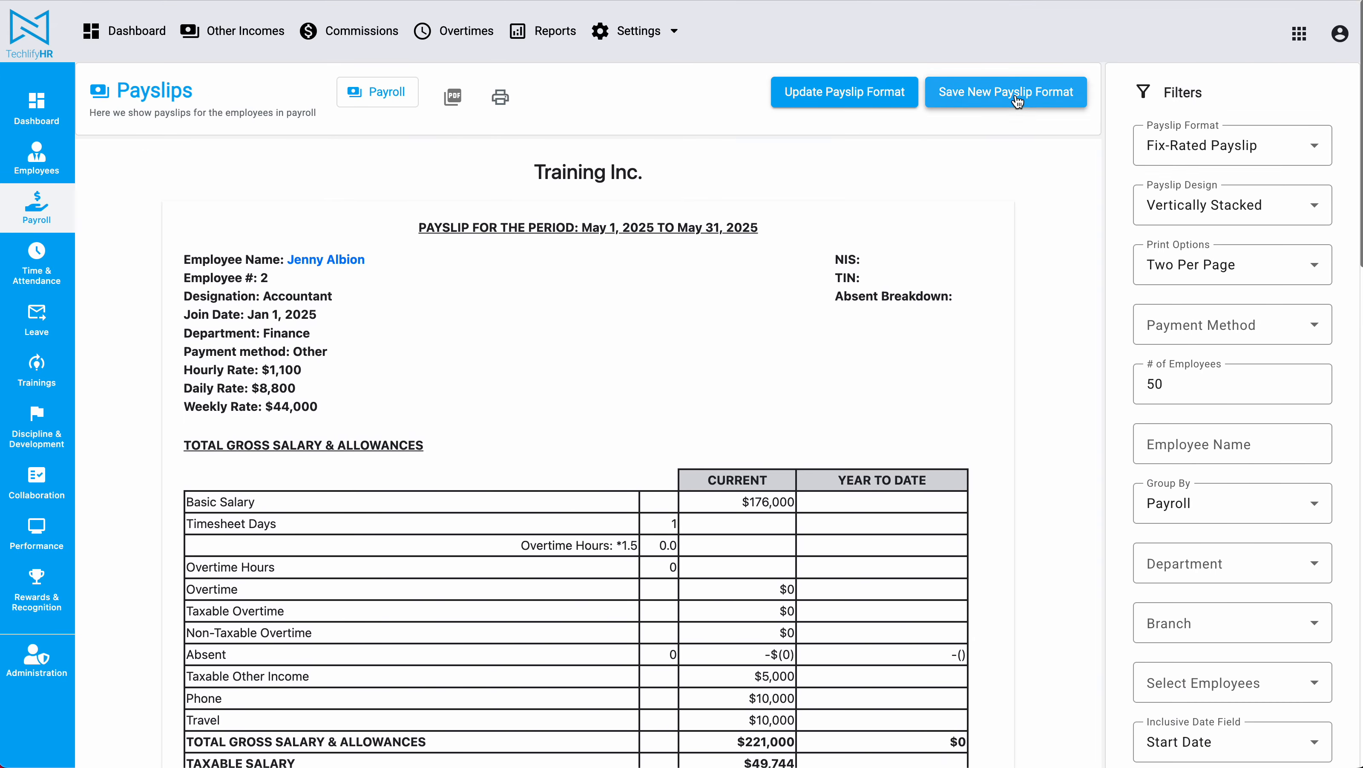
Save the current column setup as a new payslip format titled 'Time-Rated Format' and review it.
{"action": "left_click", "coordinate": [1017, 99]}
{"action": "left_click", "coordinate": [504, 257]}
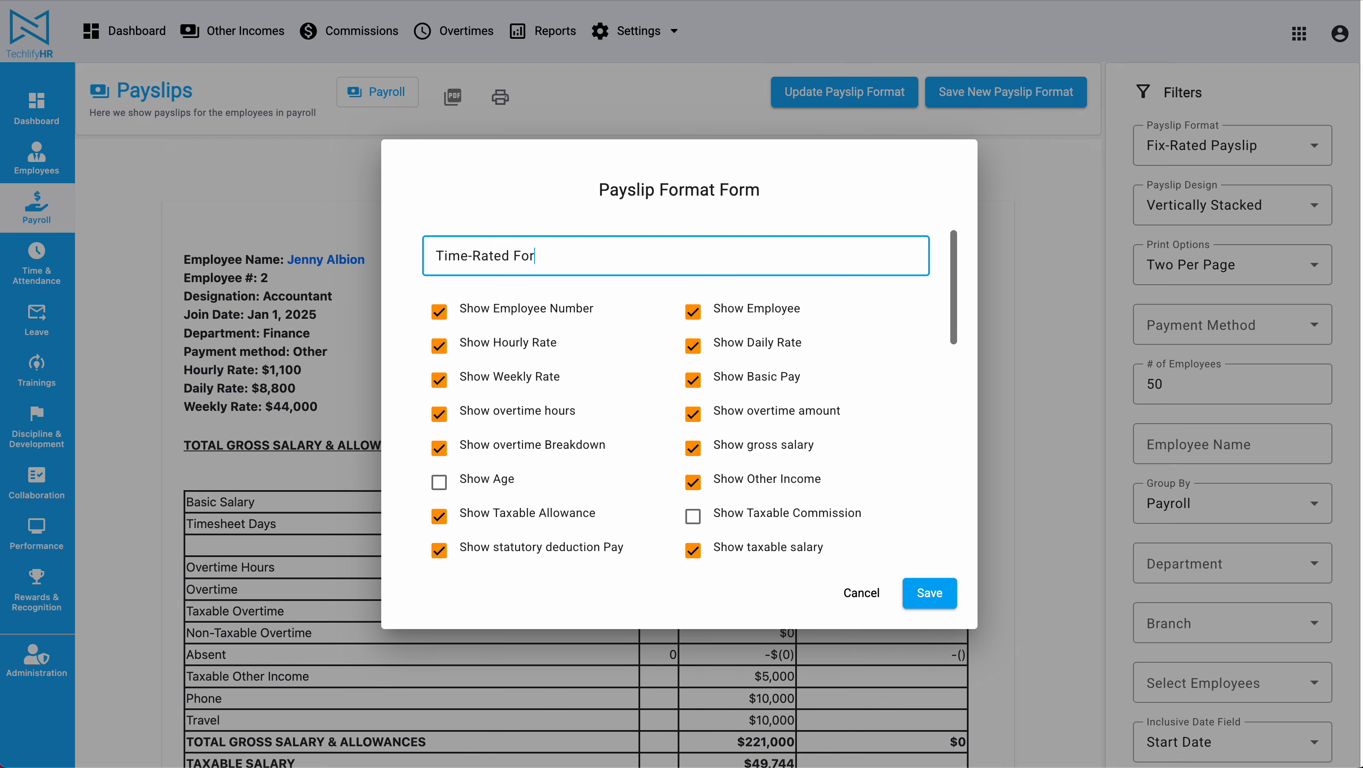
{"action": "left_click", "coordinate": [929, 592]}
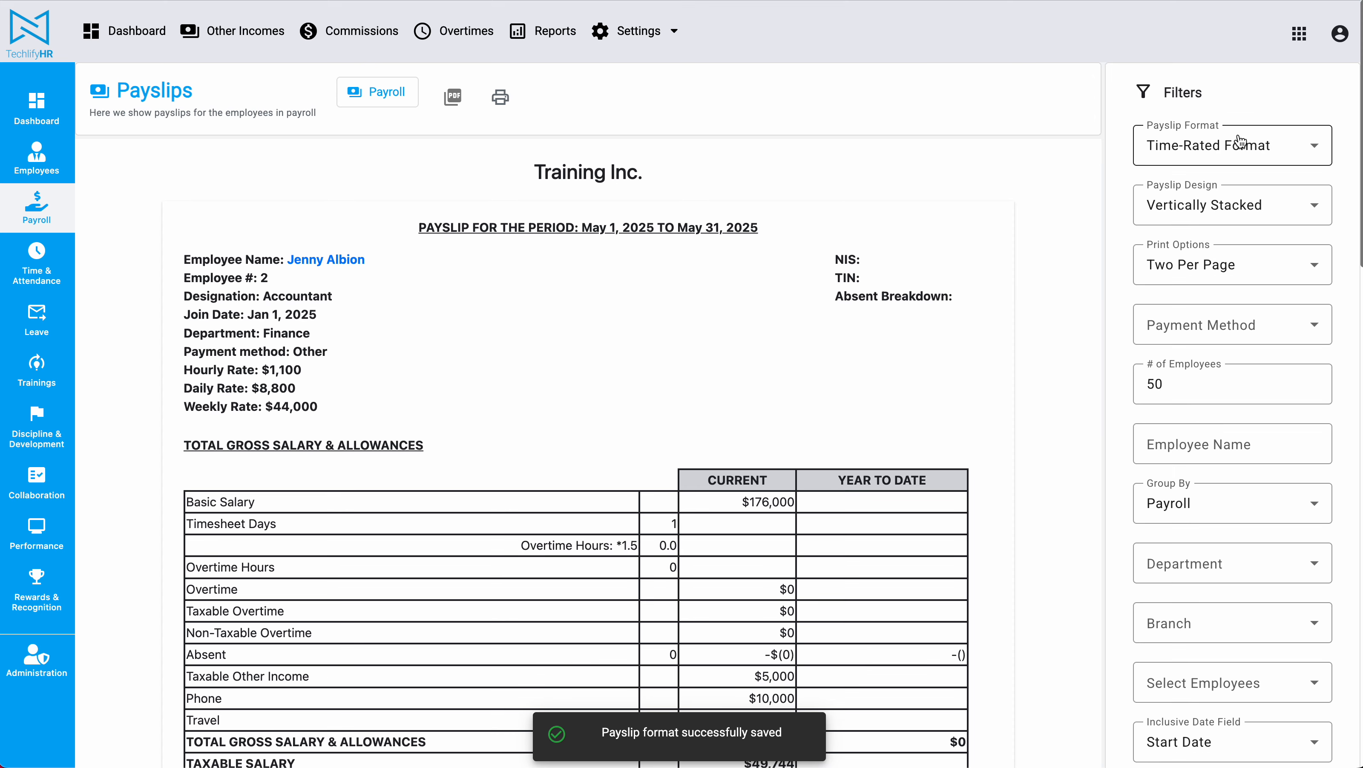
{"action": "scroll", "coordinate": [905, 345], "scroll_direction": "down", "scroll_amount": 8}
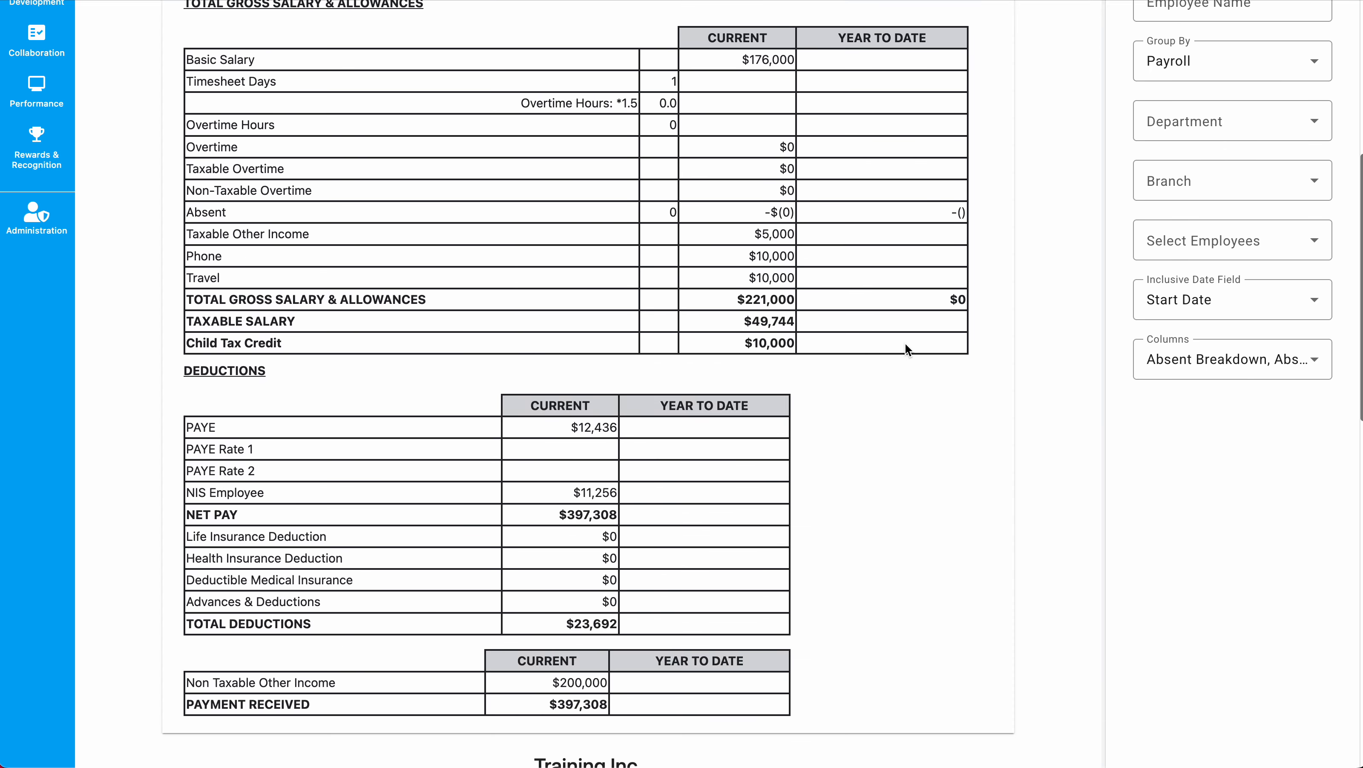
{"action": "scroll", "coordinate": [905, 345], "scroll_direction": "up", "scroll_amount": 4}
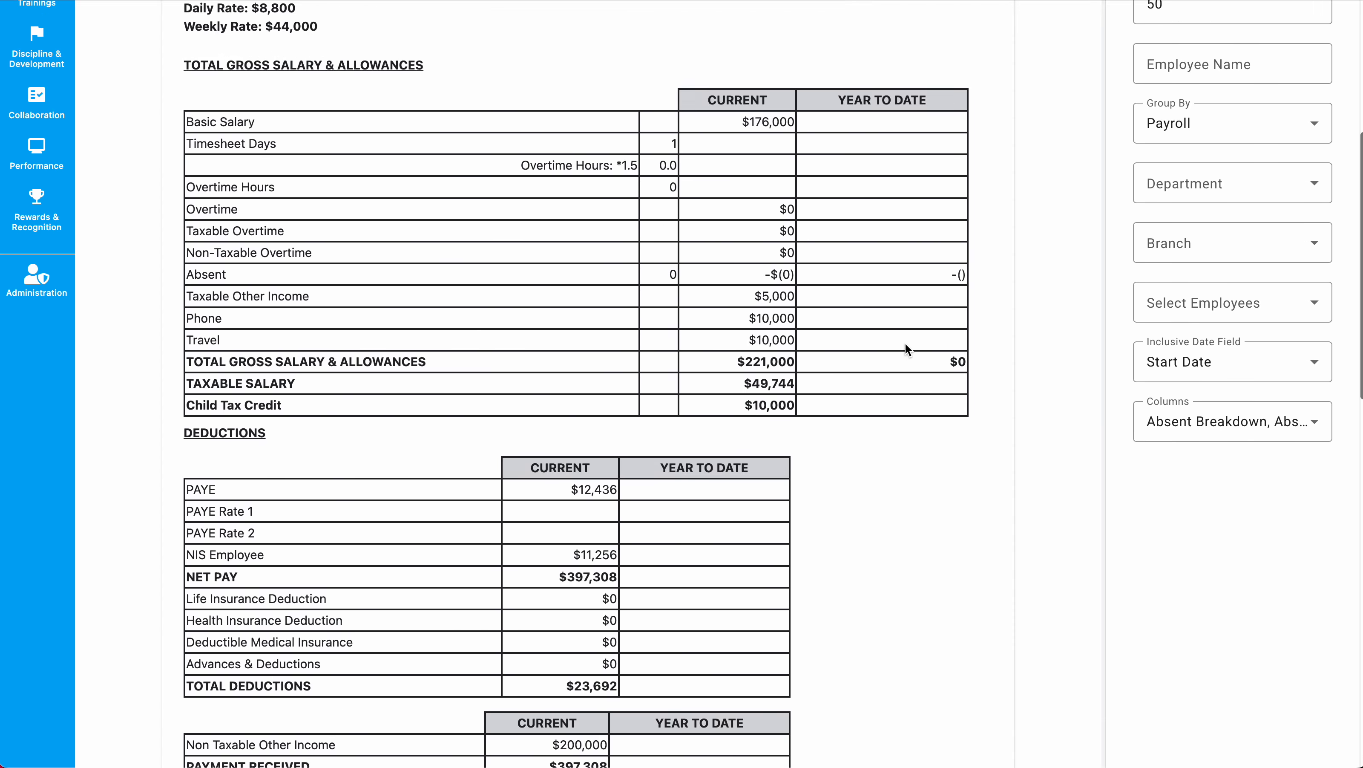
{"action": "scroll", "coordinate": [860, 301], "scroll_direction": "up", "scroll_amount": 5}
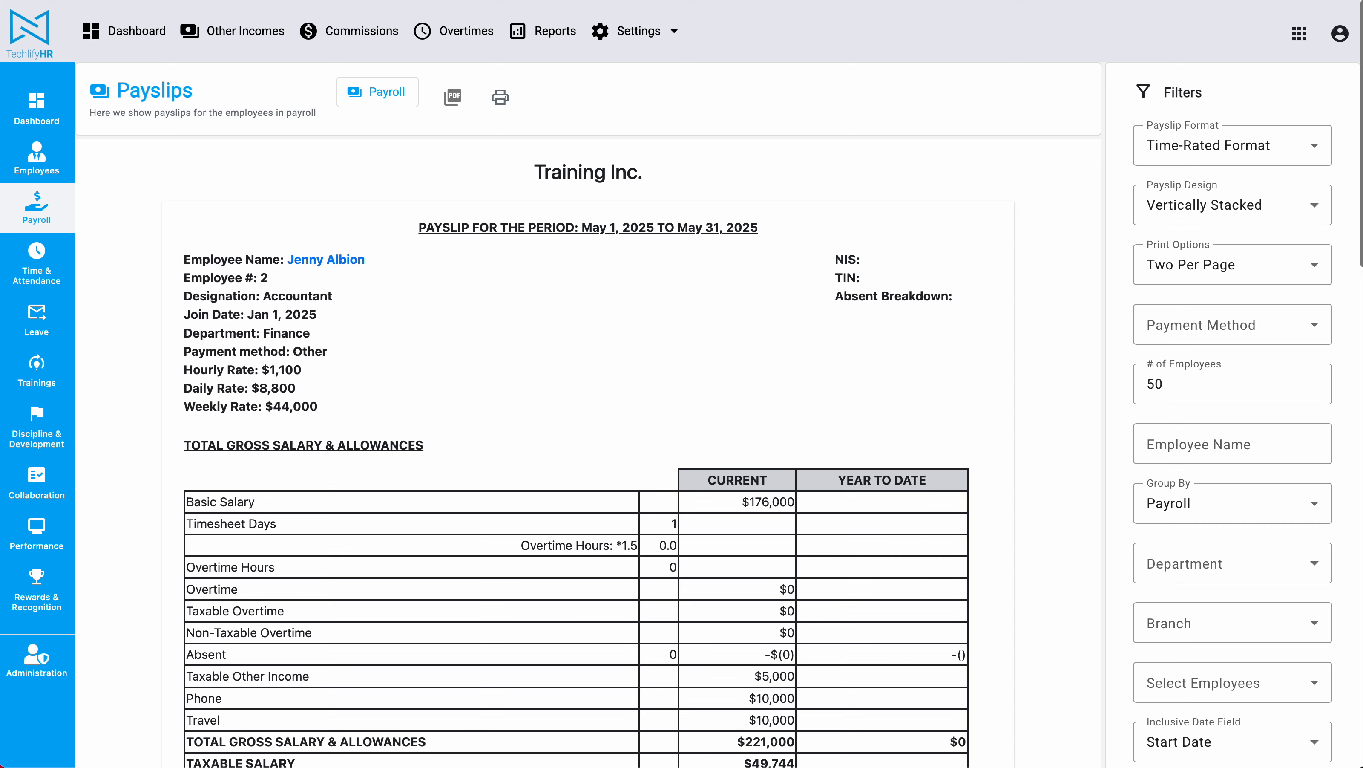
{"action": "scroll", "coordinate": [298, 236], "scroll_direction": "down", "scroll_amount": 2}
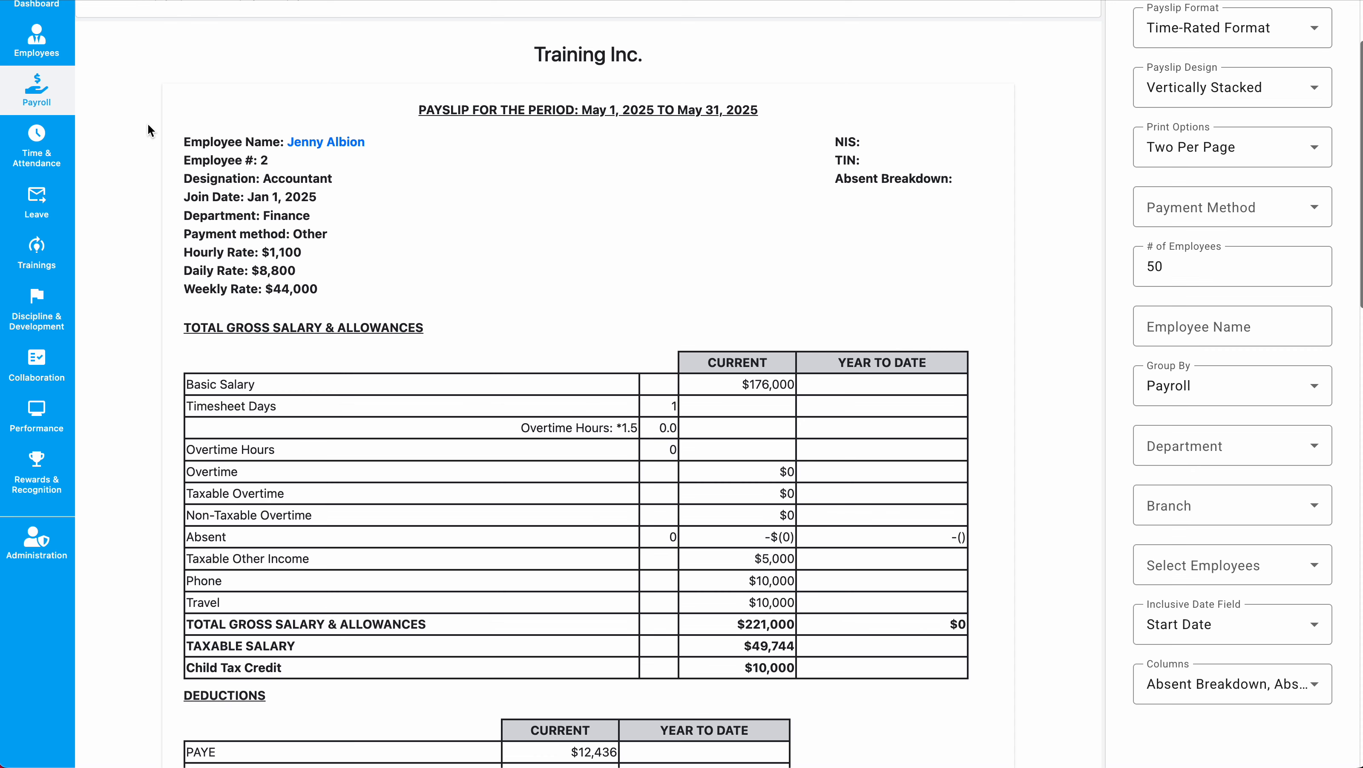
{"action": "left_click_drag", "start_coordinate": [150, 131], "coordinate": [540, 197]}
{"action": "left_click", "coordinate": [542, 198]}
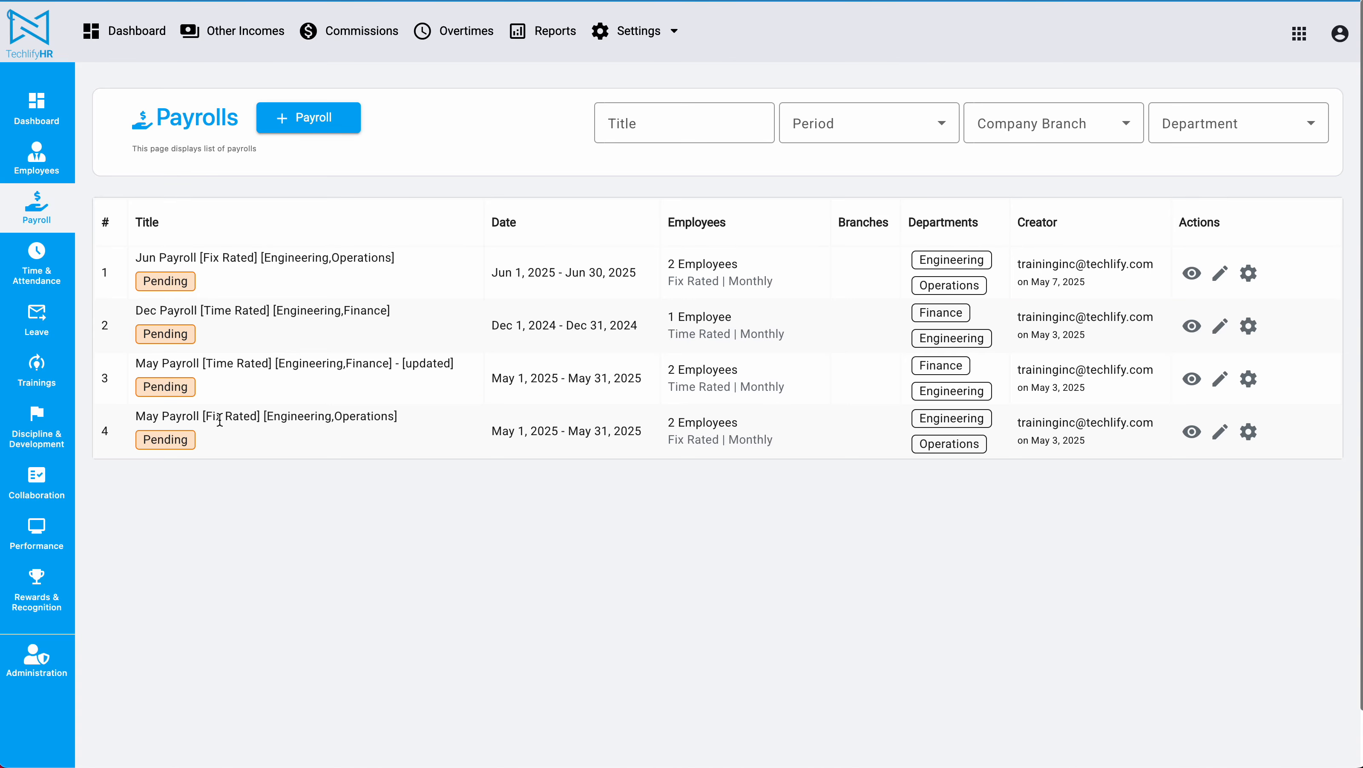
Open the May Fix Rated payroll's payslips and look over the employee header details.
{"action": "left_click", "coordinate": [1247, 430]}
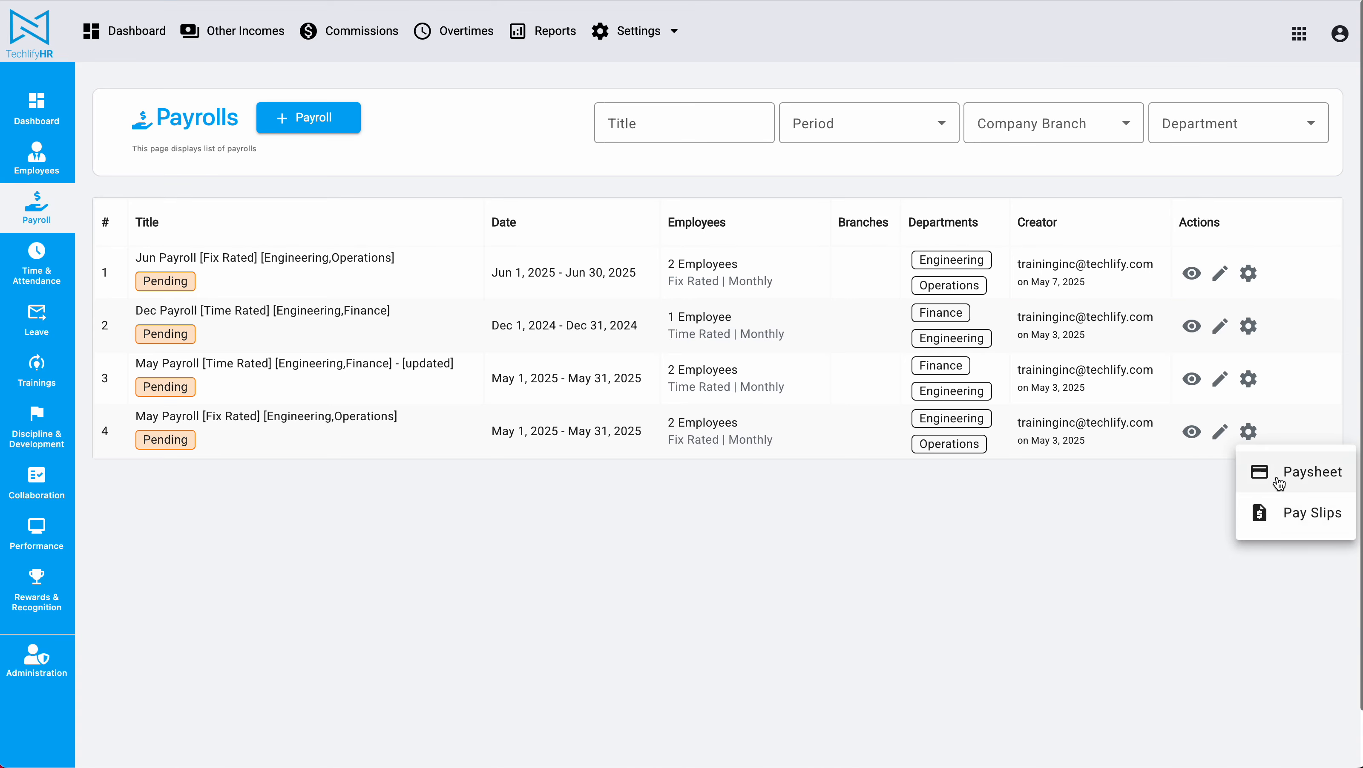
{"action": "left_click", "coordinate": [1302, 521]}
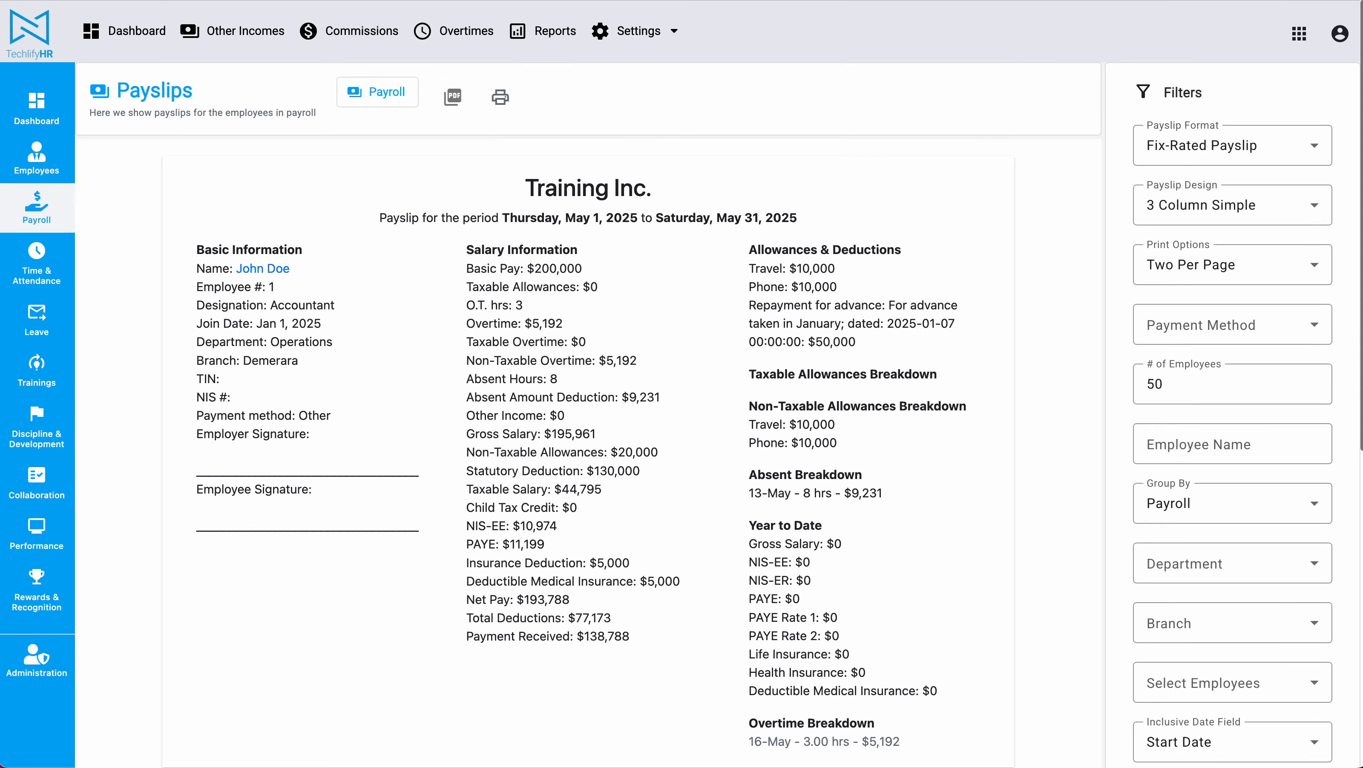
{"action": "left_click_drag", "start_coordinate": [446, 189], "coordinate": [711, 349]}
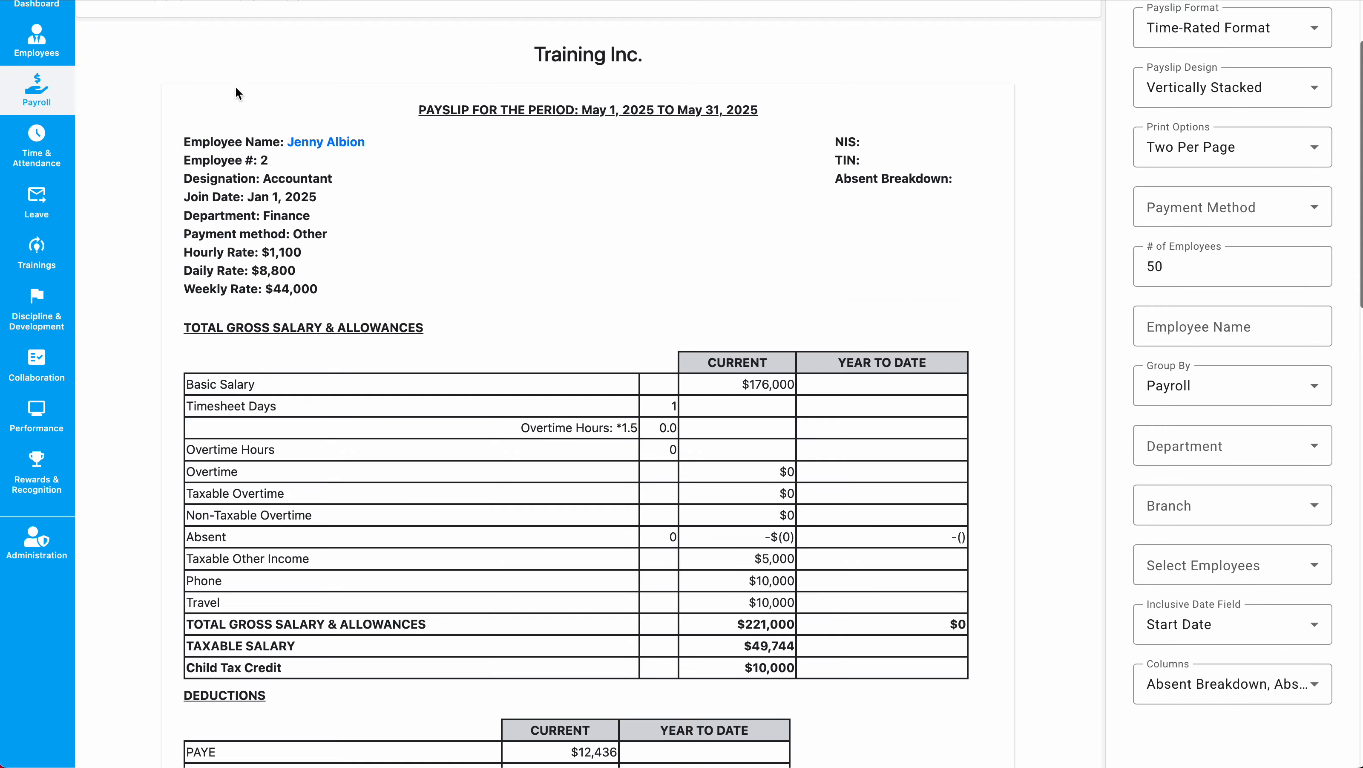
{"action": "scroll", "coordinate": [210, 105], "scroll_direction": "up", "scroll_amount": 3}
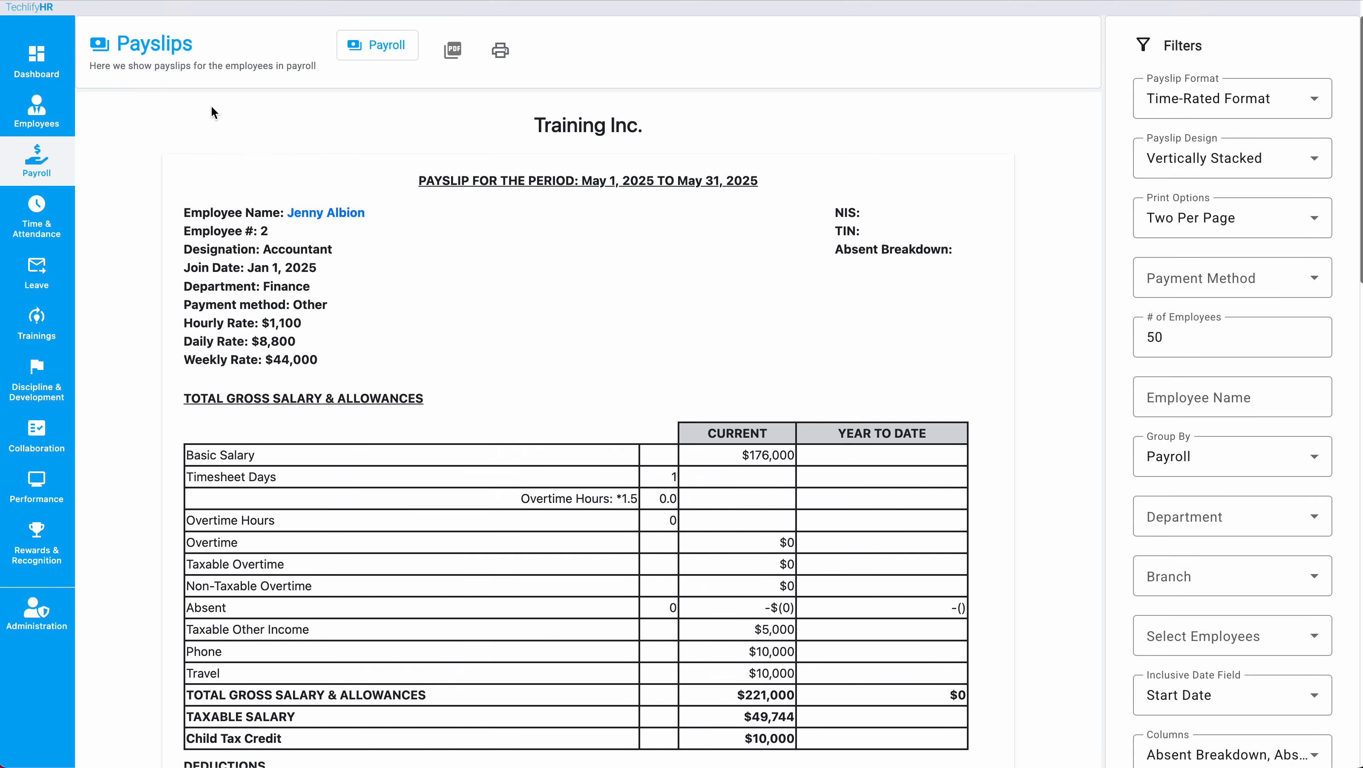
{"action": "left_click_drag", "start_coordinate": [246, 156], "coordinate": [863, 337]}
{"action": "left_click", "coordinate": [864, 339]}
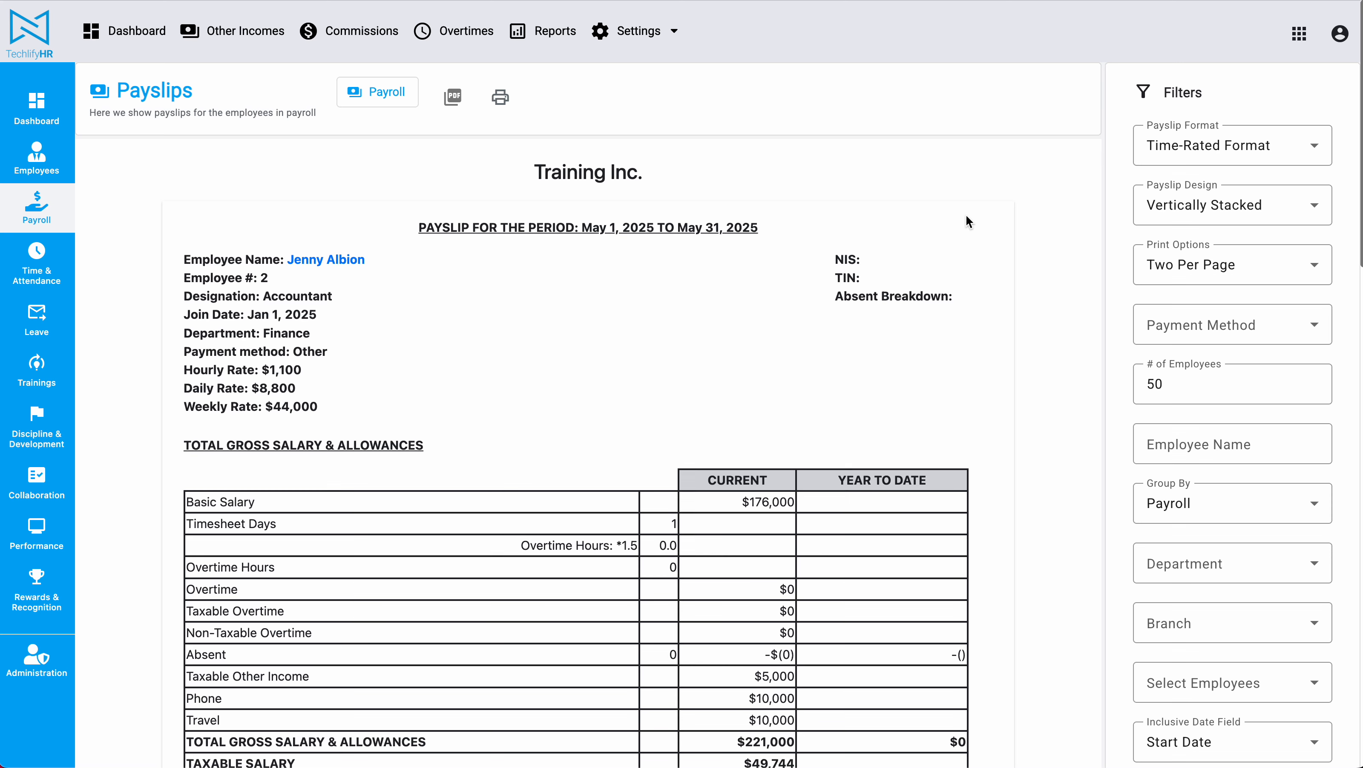
Change the Payslip Design to 3 Column Simple, then return to the Payrolls list.
{"action": "left_click", "coordinate": [1226, 203]}
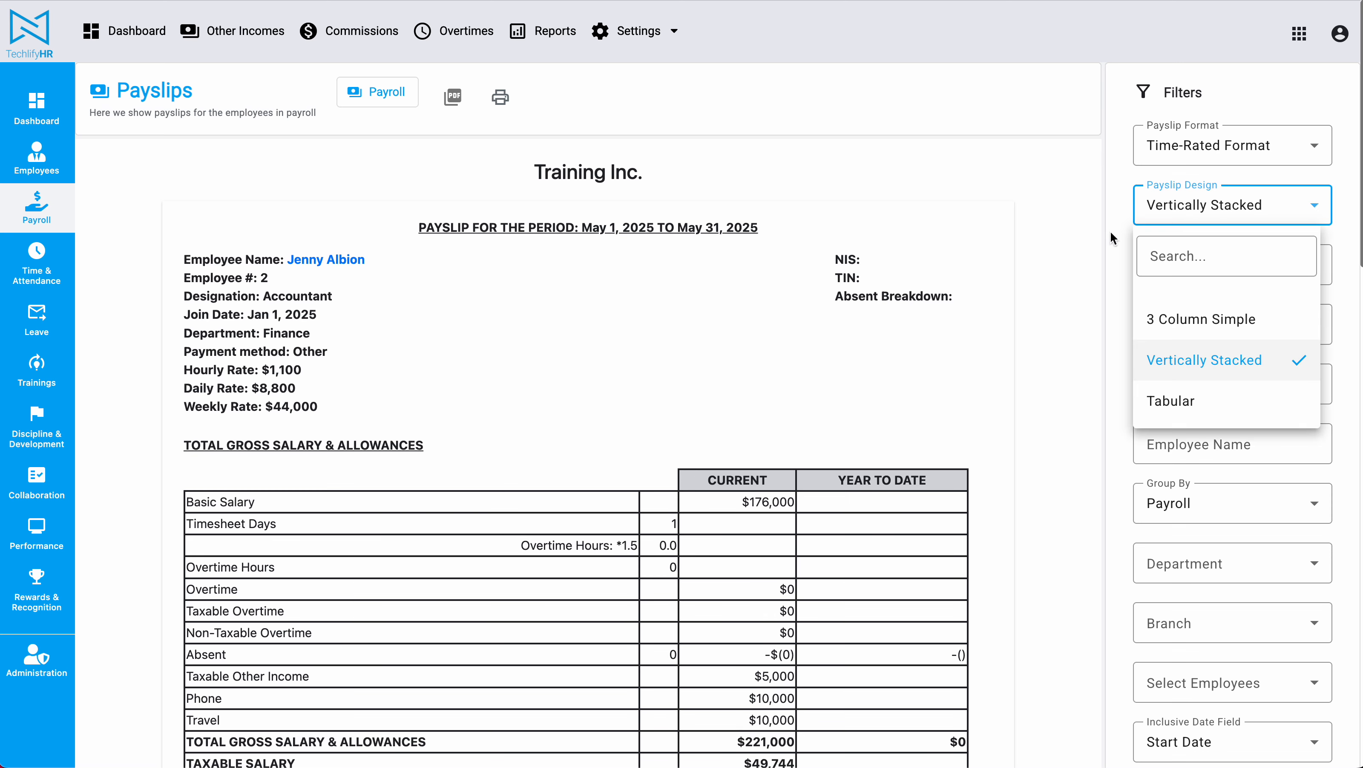
{"action": "left_click", "coordinate": [1010, 243]}
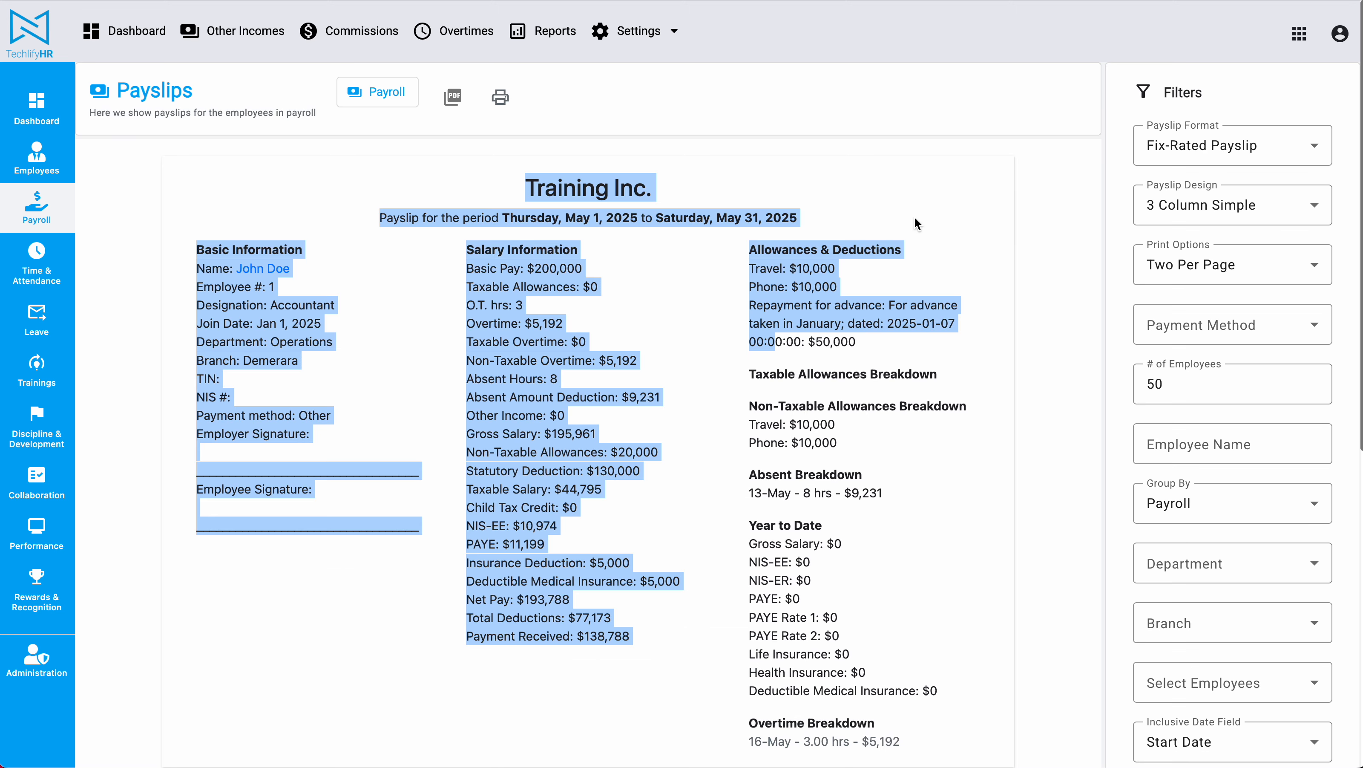
{"action": "left_click", "coordinate": [915, 220]}
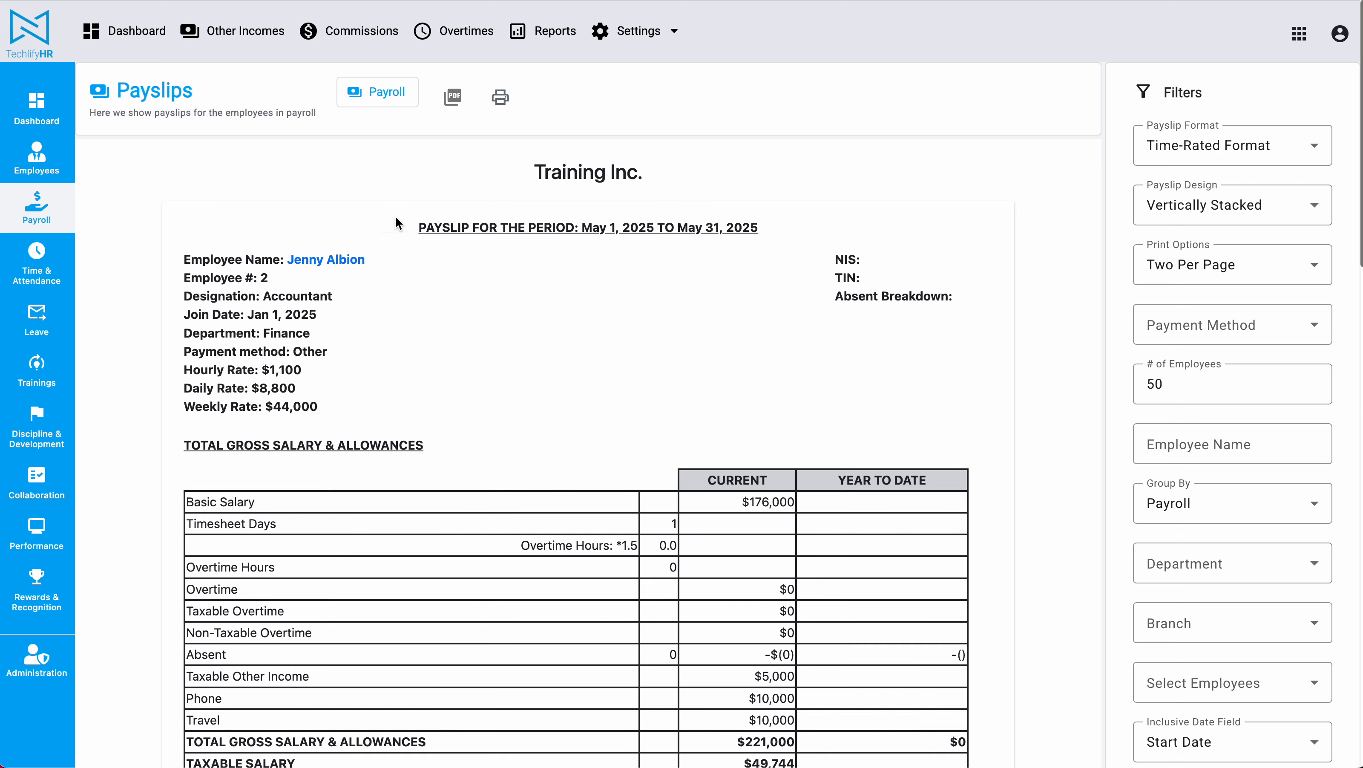
{"action": "left_click_drag", "start_coordinate": [291, 245], "coordinate": [617, 275]}
{"action": "left_click", "coordinate": [828, 217]}
{"action": "left_click", "coordinate": [1256, 205]}
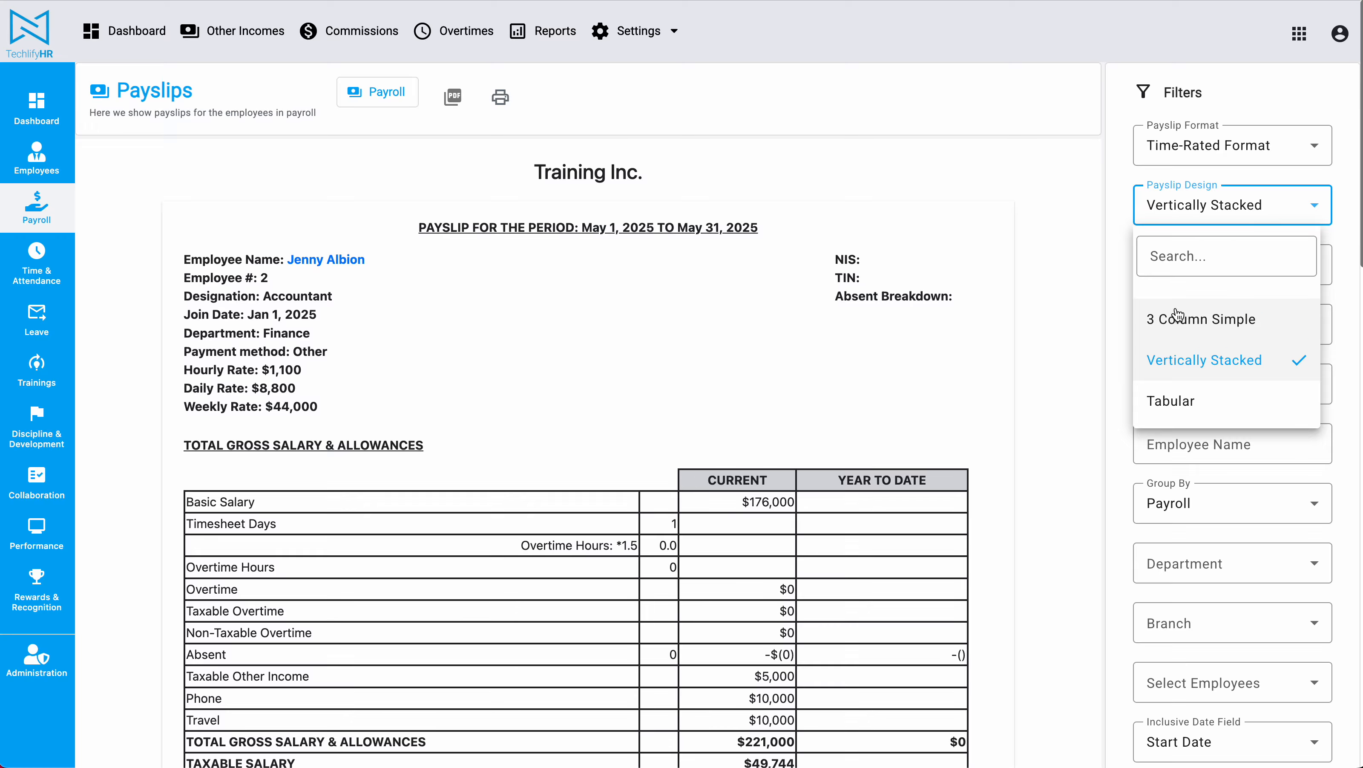
{"action": "left_click", "coordinate": [1186, 317]}
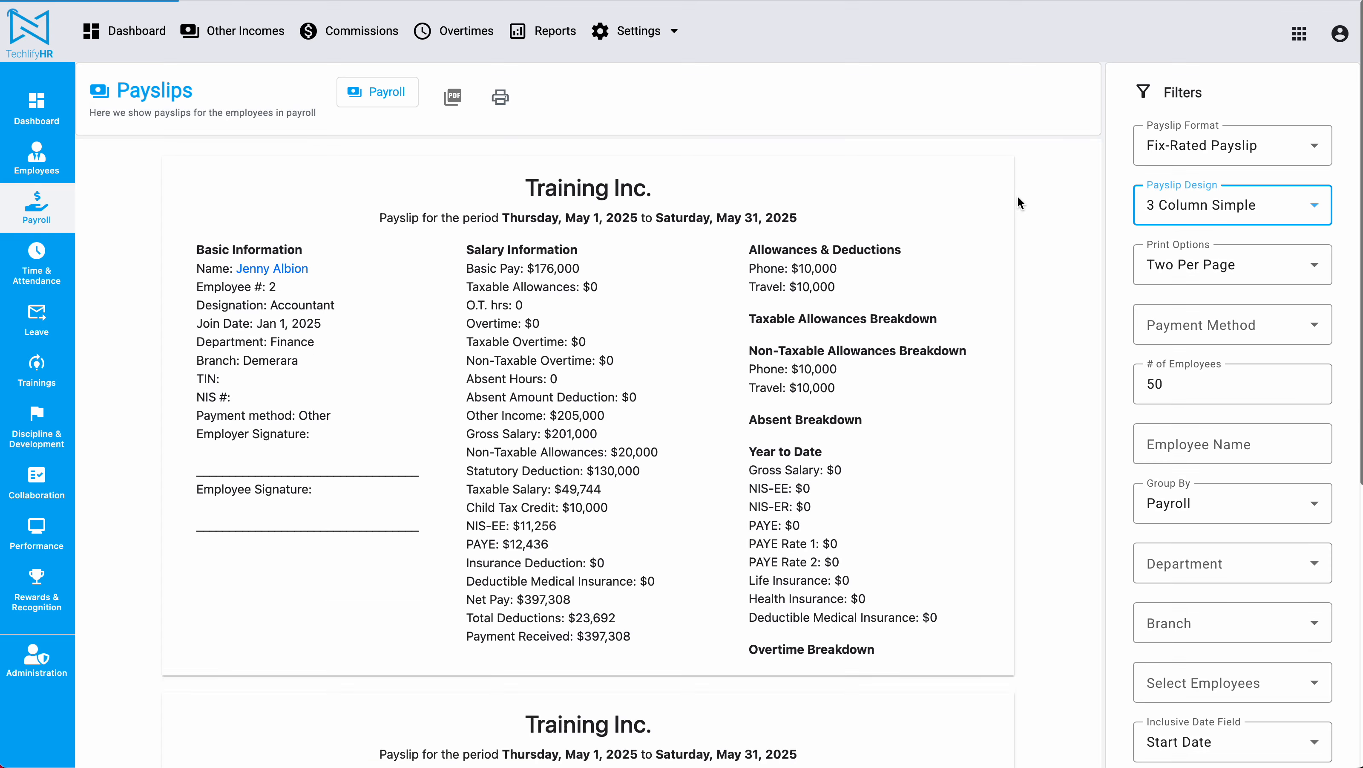
{"action": "scroll", "coordinate": [1051, 317], "scroll_direction": "down", "scroll_amount": 2}
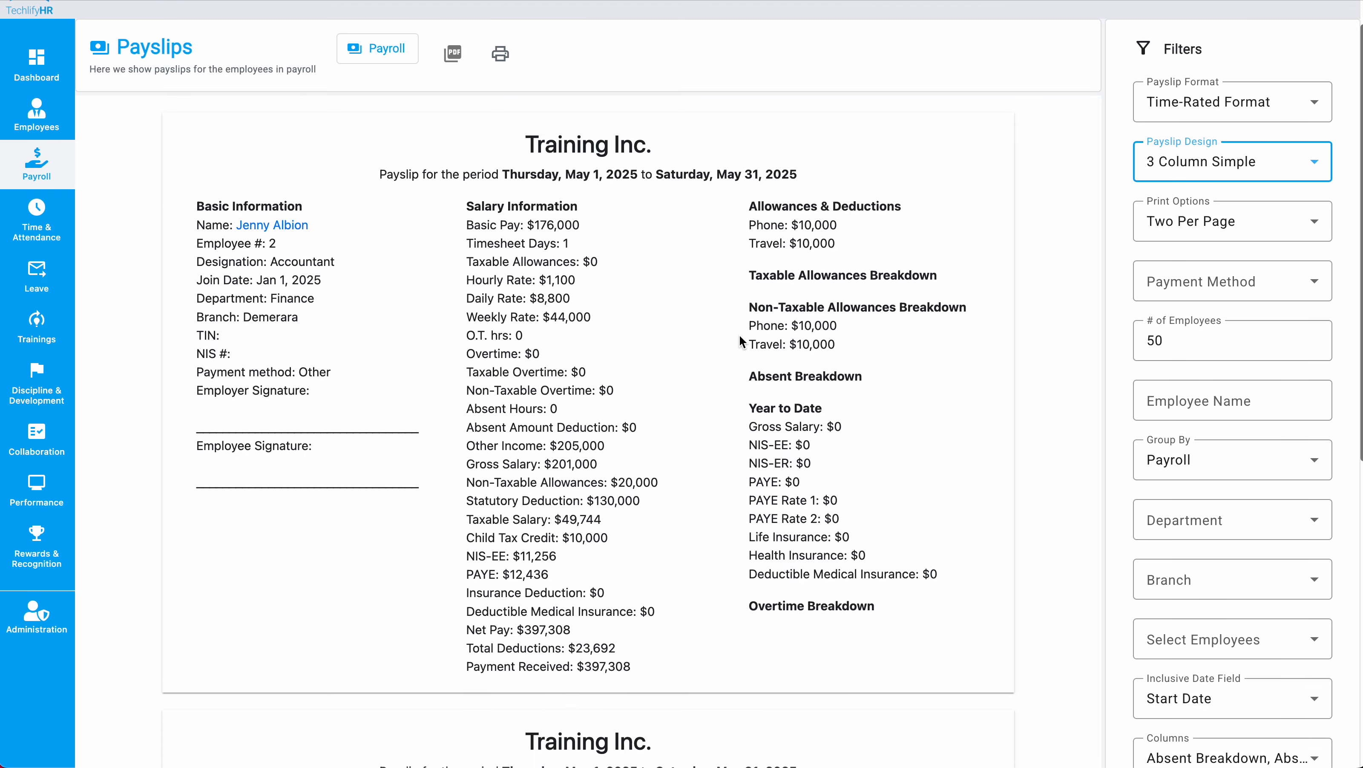
{"action": "scroll", "coordinate": [901, 288], "scroll_direction": "up", "scroll_amount": 2}
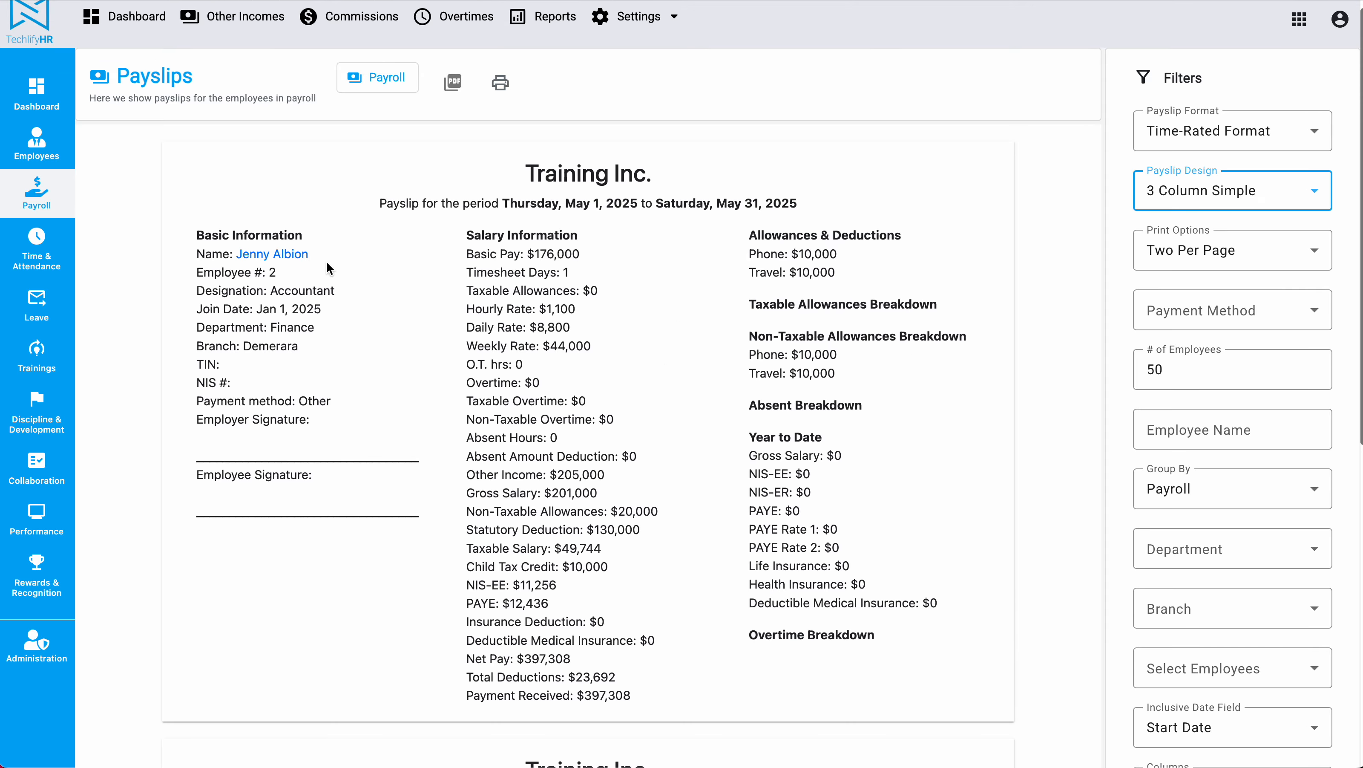
{"action": "left_click", "coordinate": [37, 194]}
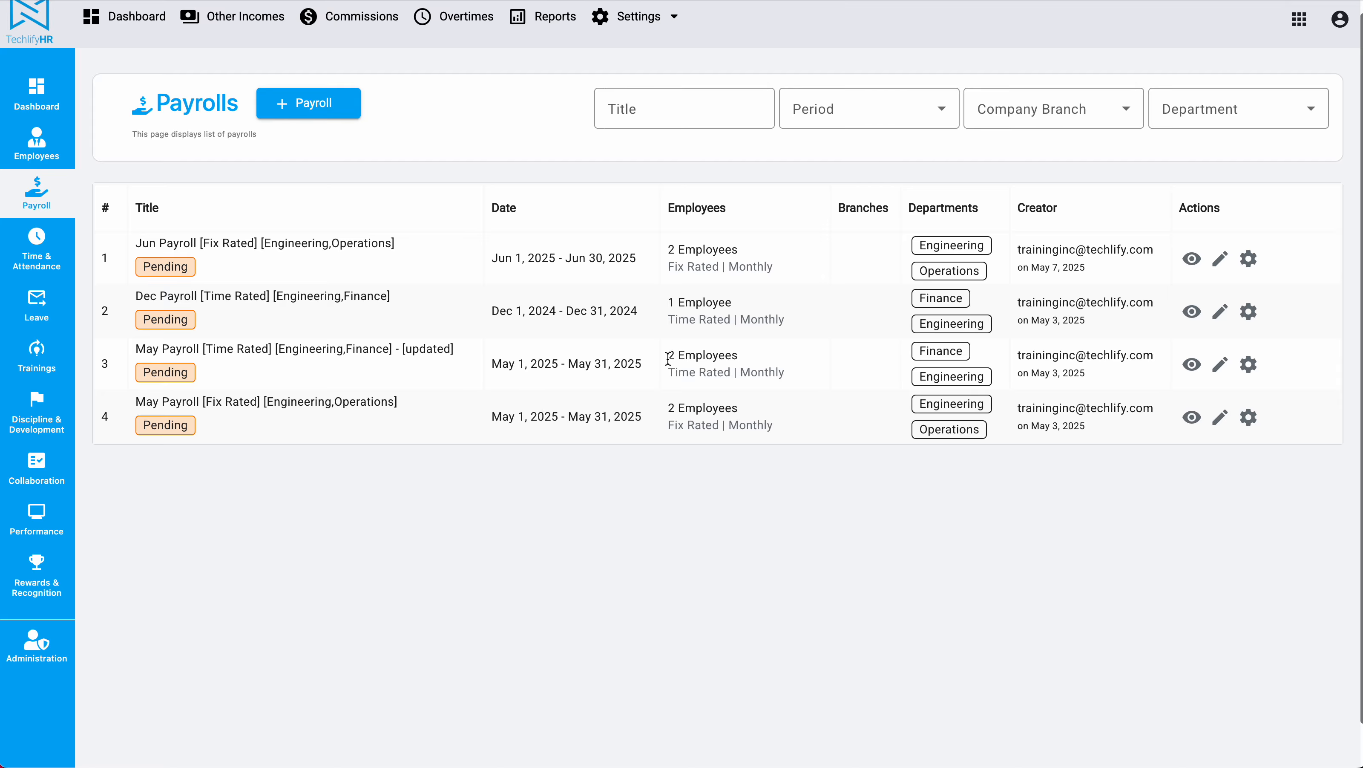
View the May payroll's payslips, then go back to that payroll's details page.
{"action": "left_click", "coordinate": [1248, 363]}
{"action": "left_click", "coordinate": [1323, 444]}
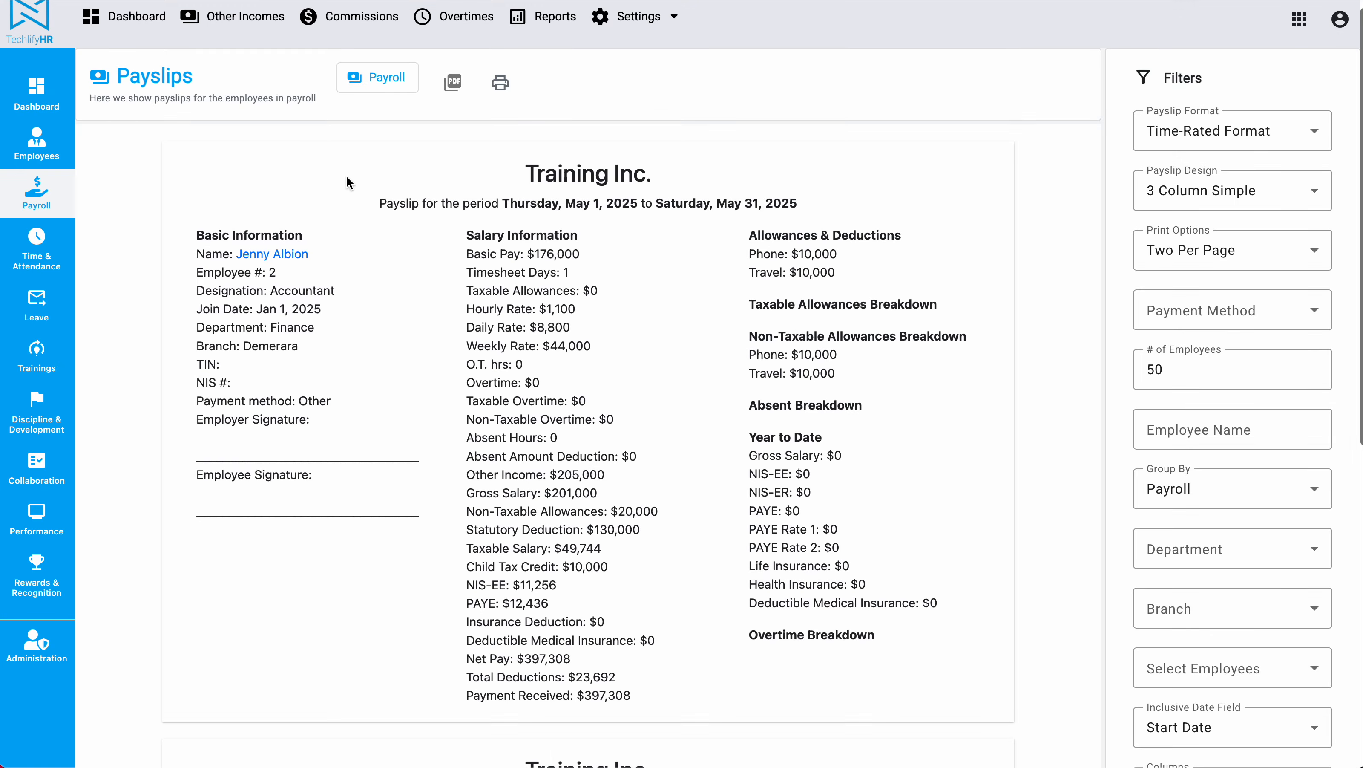
{"action": "left_click_drag", "start_coordinate": [339, 164], "coordinate": [925, 657]}
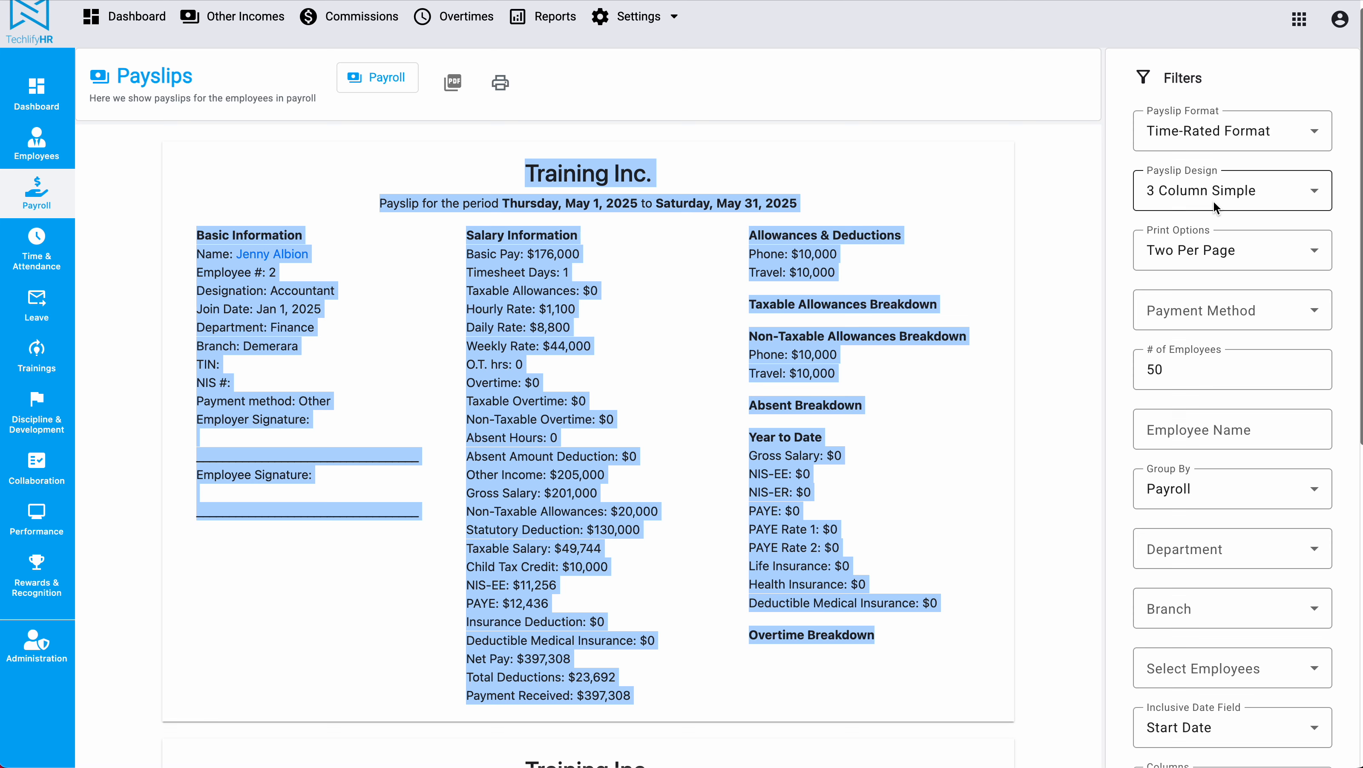
{"action": "left_click", "coordinate": [958, 265]}
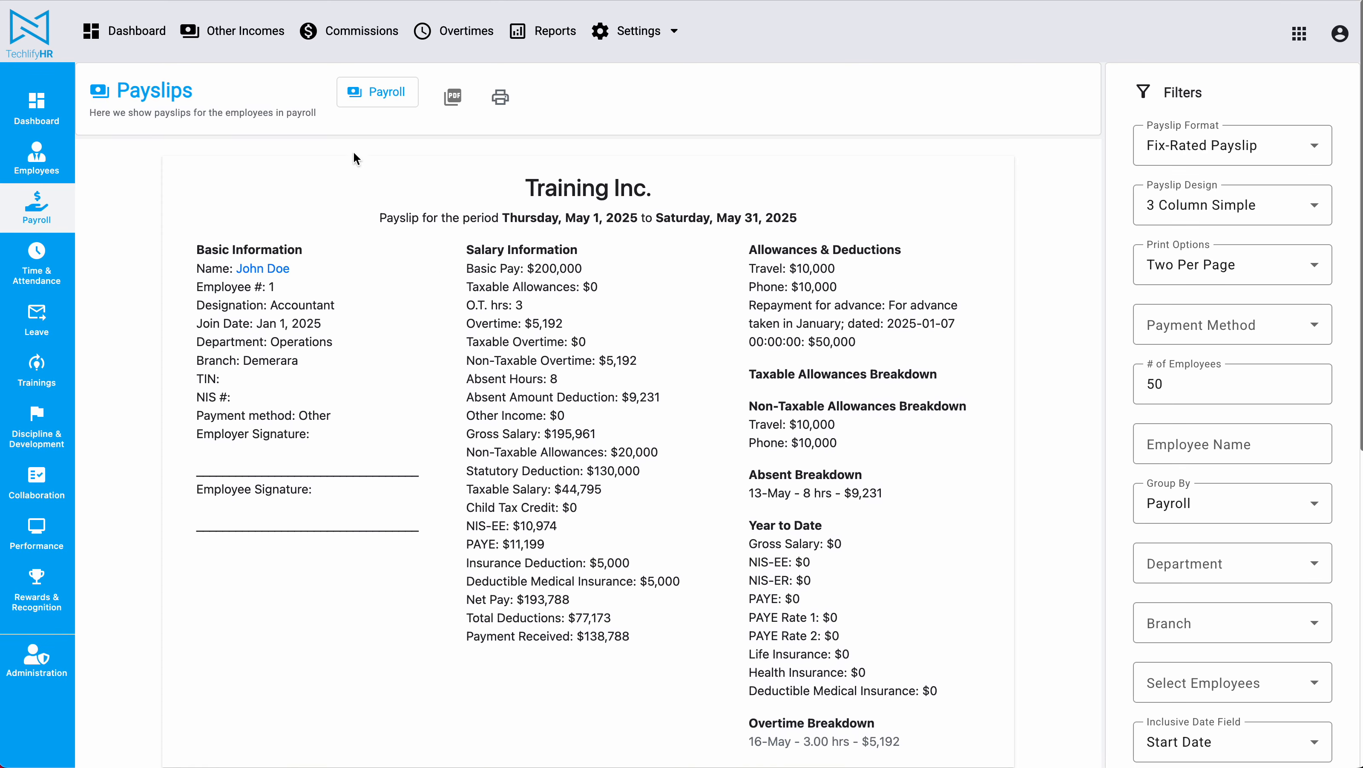
{"action": "left_click", "coordinate": [386, 105]}
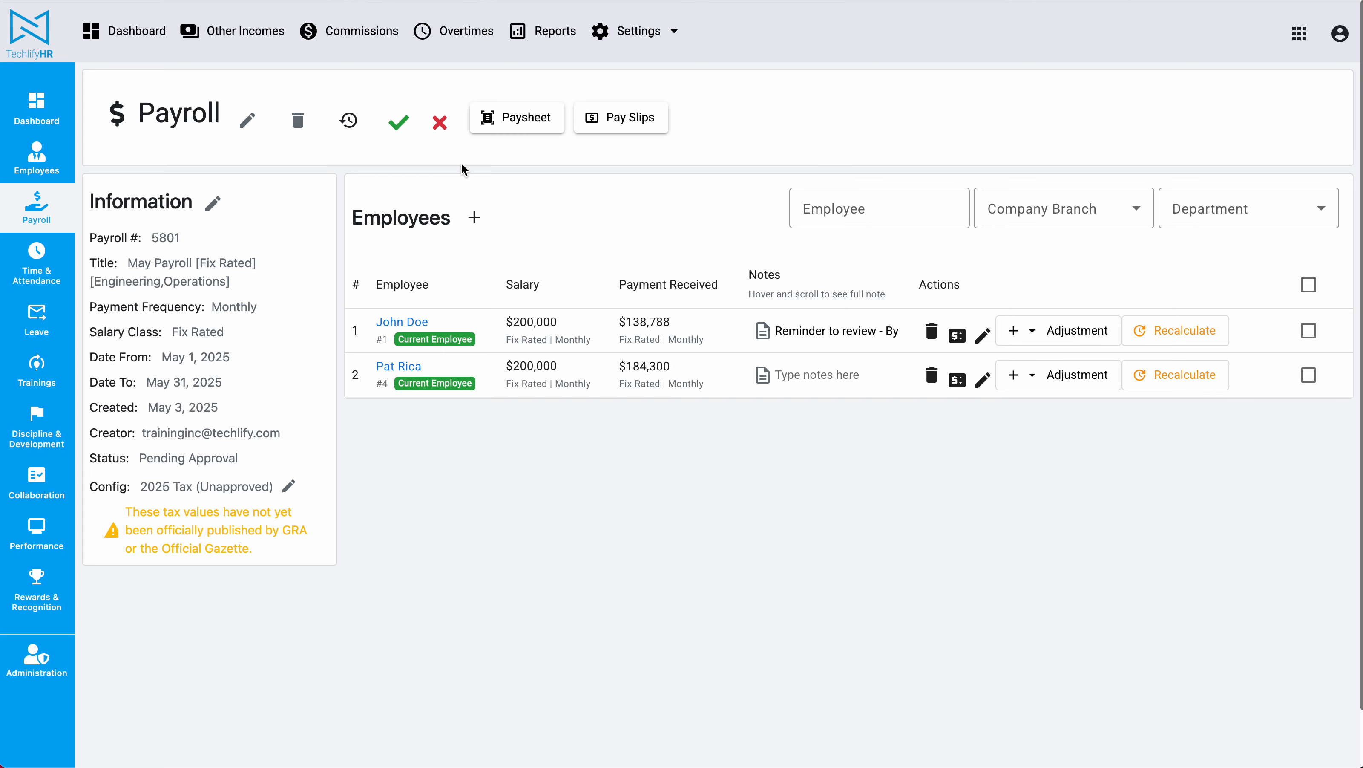
Approve the May fix-rated payroll and open the first employee's edit form, as they lack an email.
{"action": "left_click", "coordinate": [396, 122]}
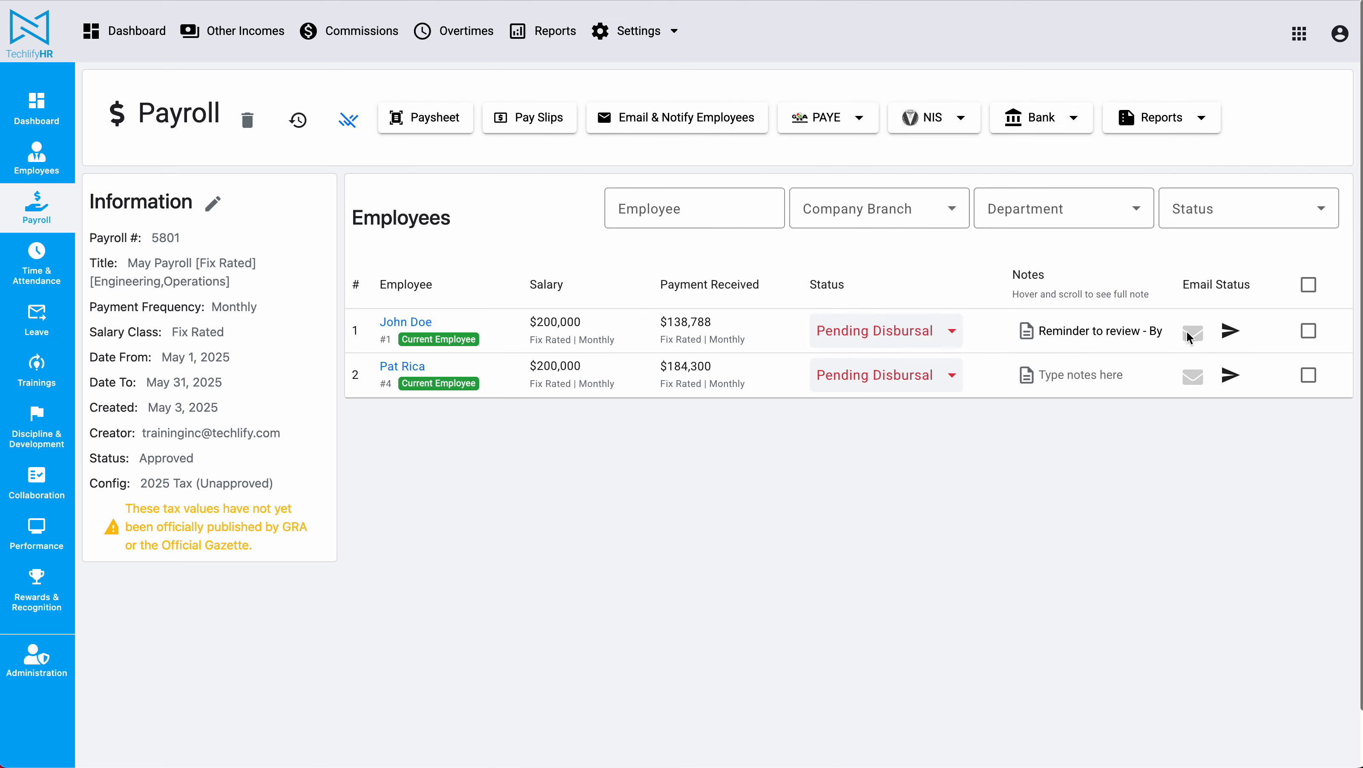
{"action": "left_click", "coordinate": [1235, 328]}
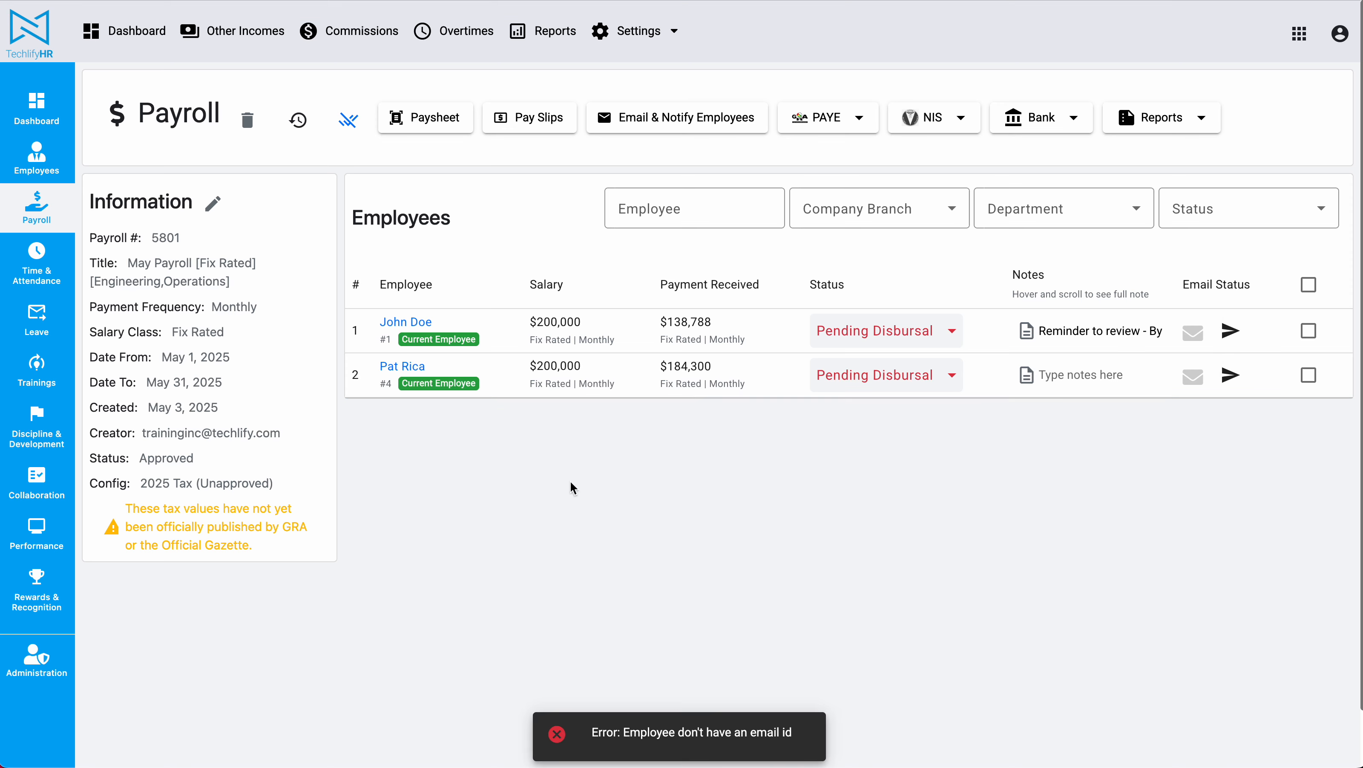
{"action": "left_click", "coordinate": [404, 321]}
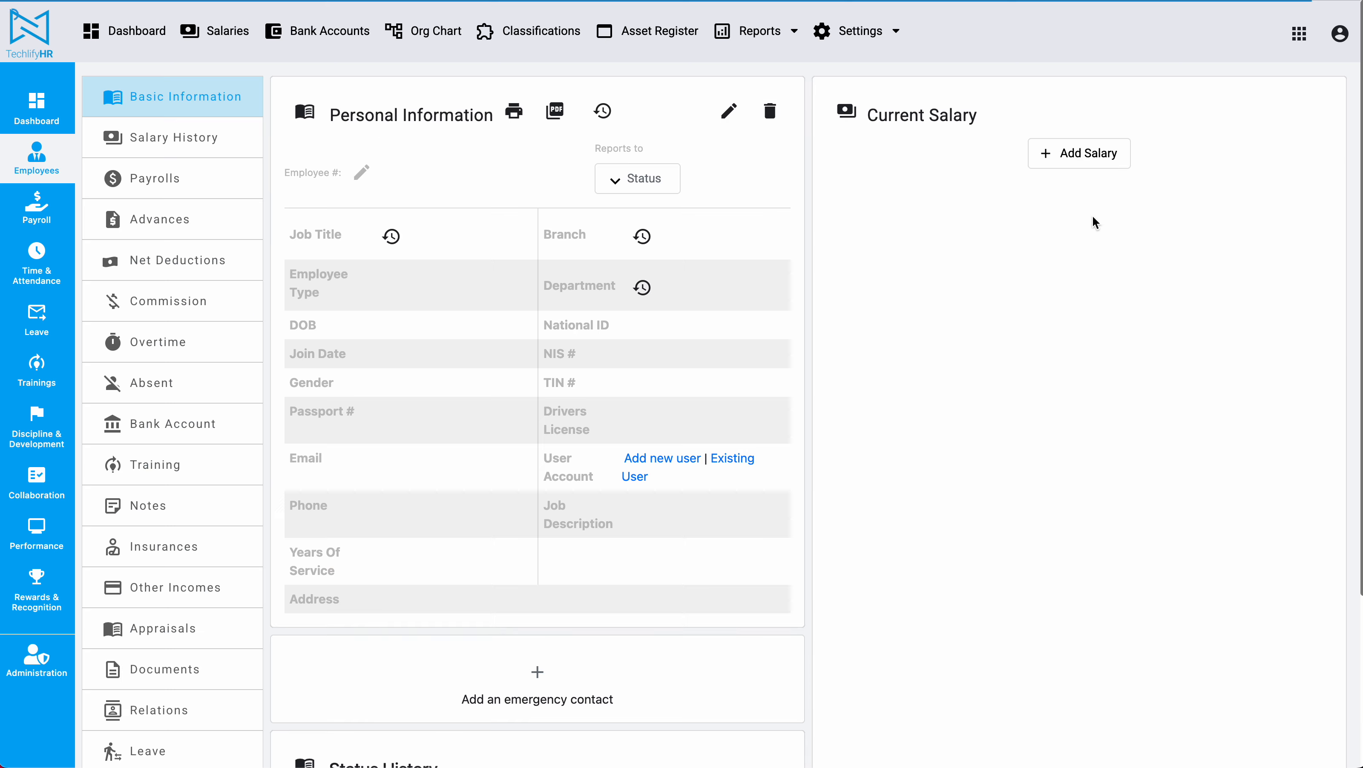
{"action": "left_click", "coordinate": [727, 112]}
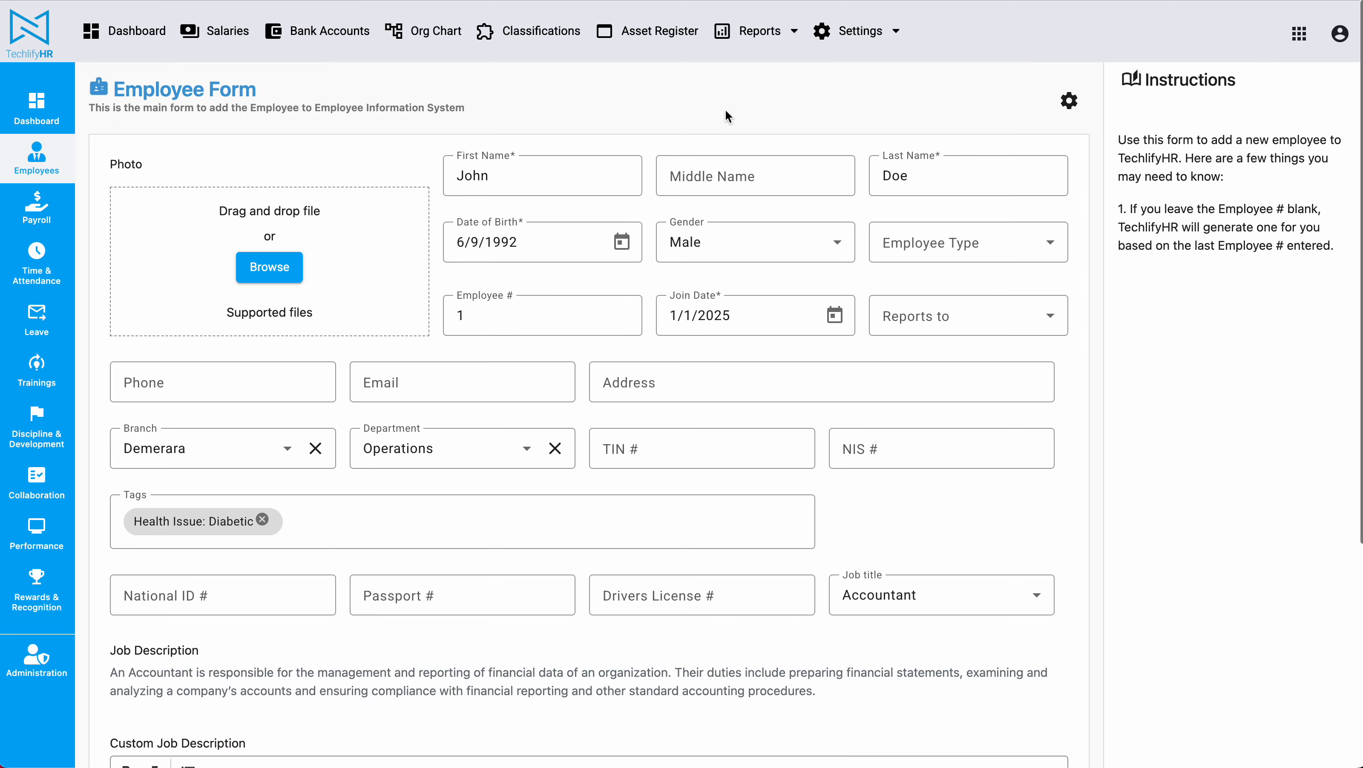
Enter an email address for the Operations accountant and save their employee record.
{"action": "left_click", "coordinate": [462, 382]}
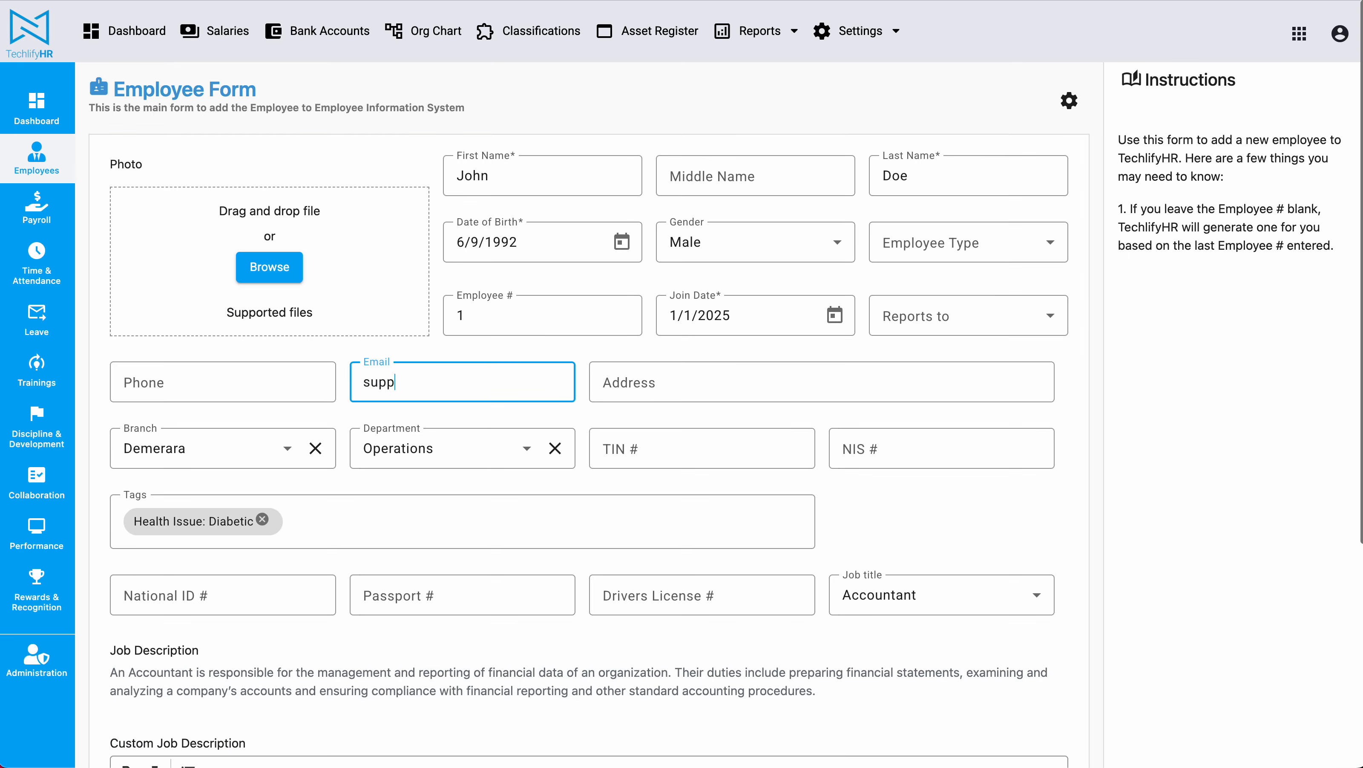
{"action": "scroll", "coordinate": [537, 398], "scroll_direction": "down", "scroll_amount": 5}
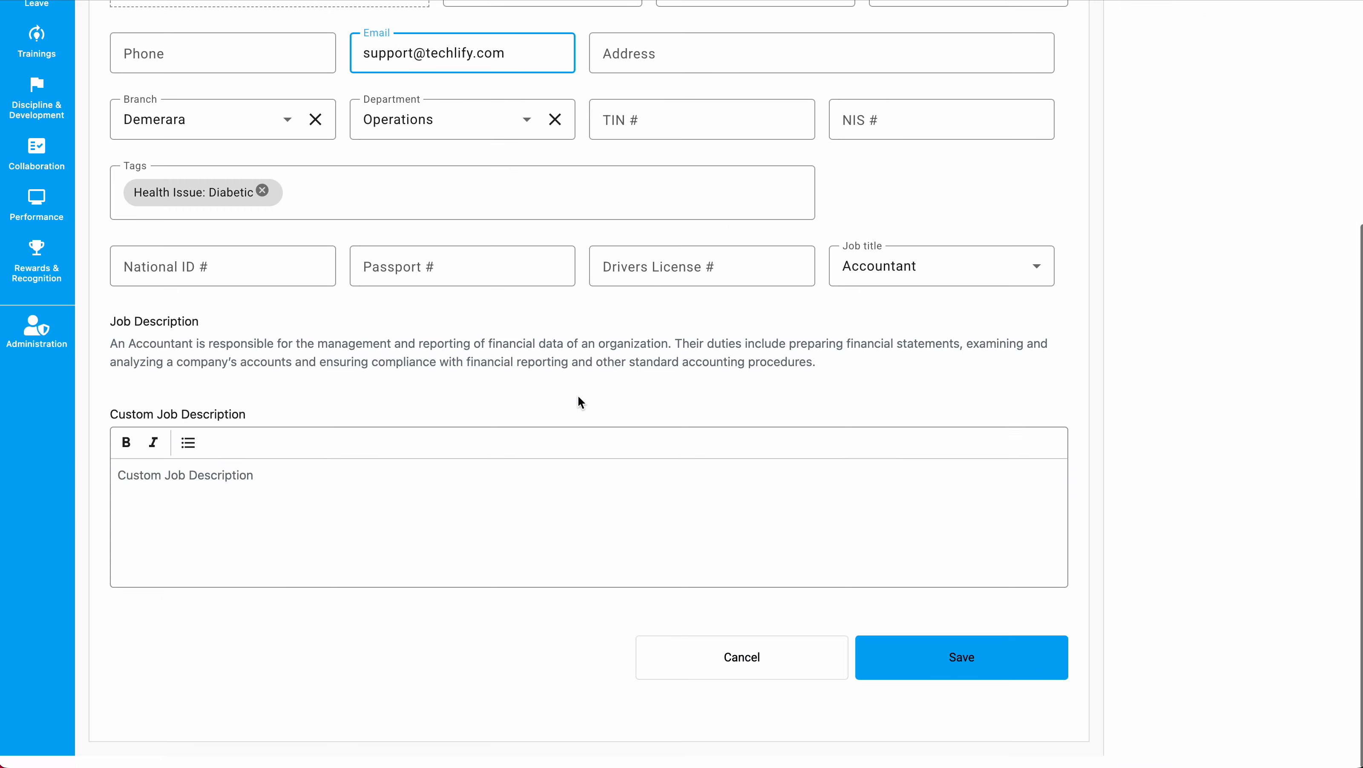
{"action": "left_click", "coordinate": [1010, 680]}
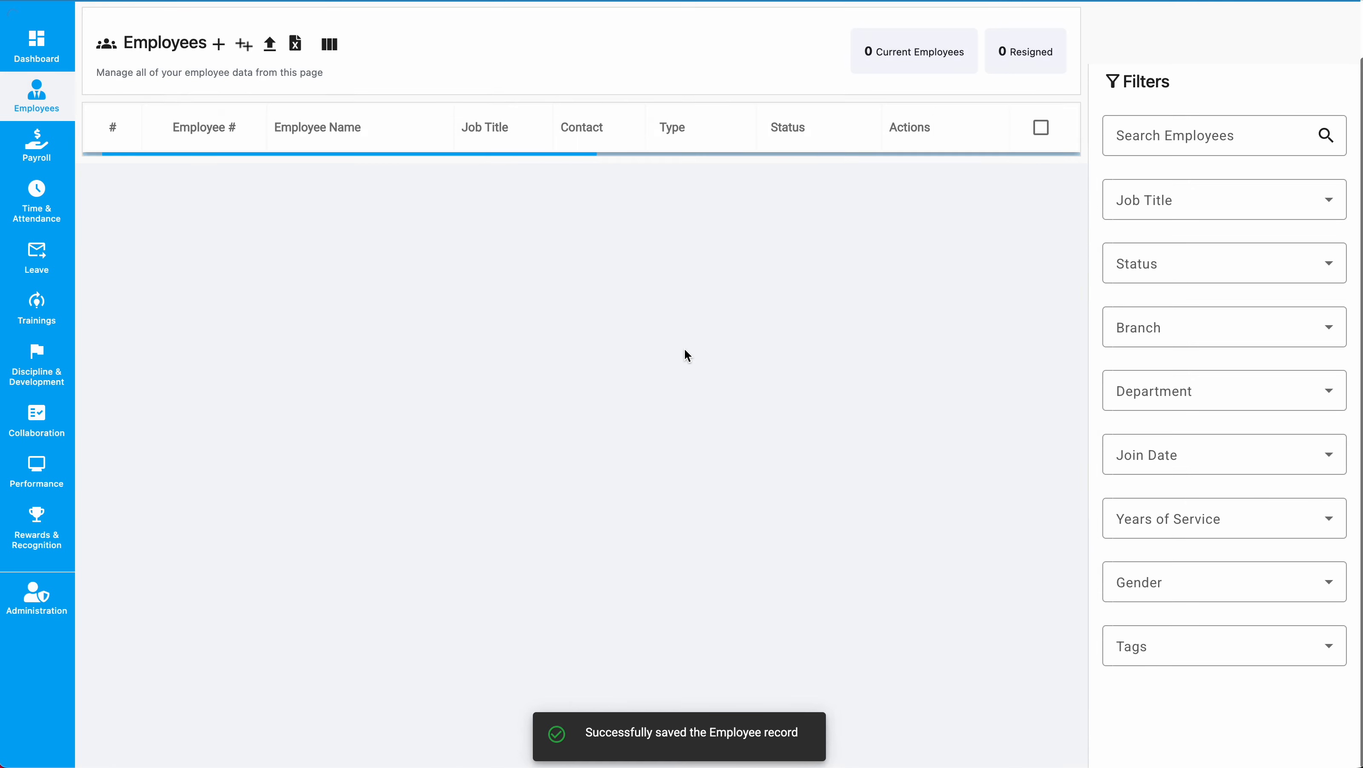
Send the first employee's payslip from the approved May fix-rated payroll, then bring Gmail forward.
{"action": "left_click", "coordinate": [37, 144]}
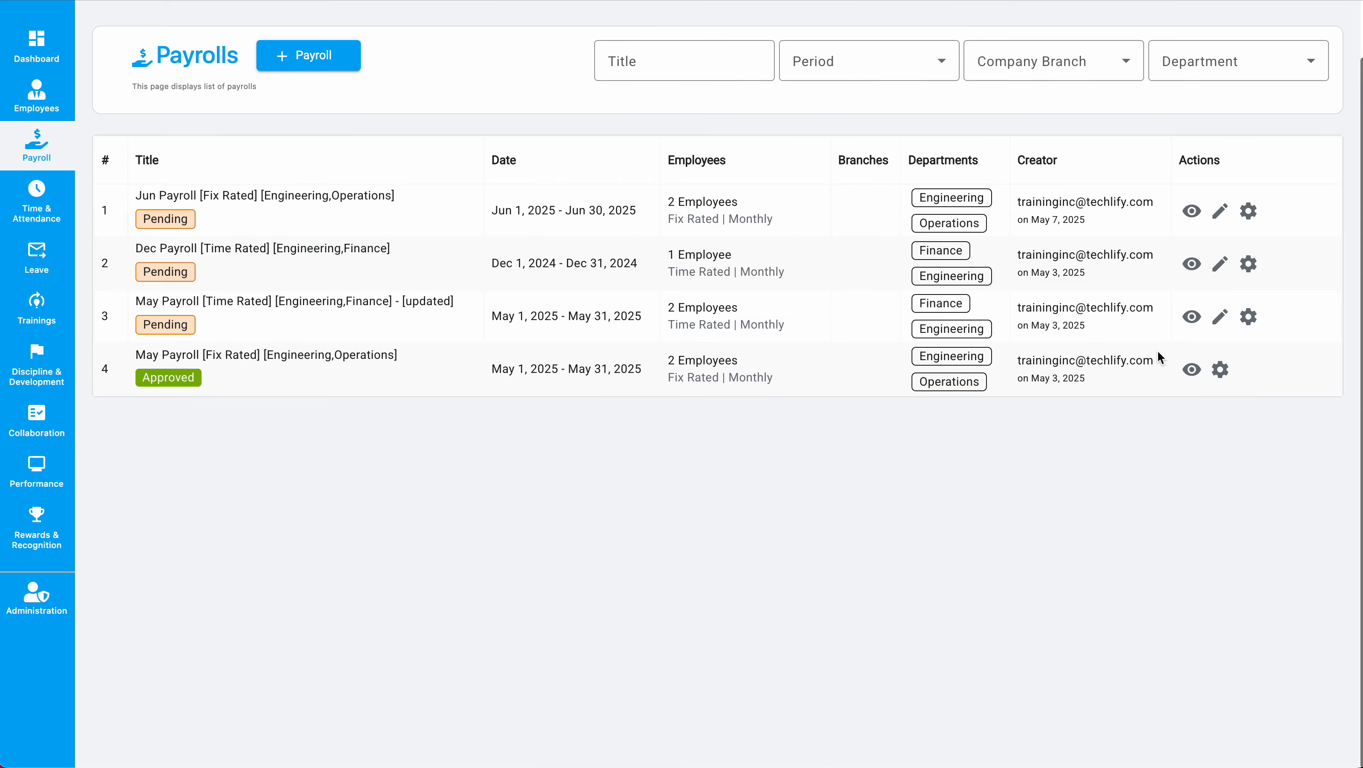
{"action": "left_click", "coordinate": [1220, 369]}
{"action": "left_click", "coordinate": [1192, 370]}
{"action": "left_click", "coordinate": [1192, 370]}
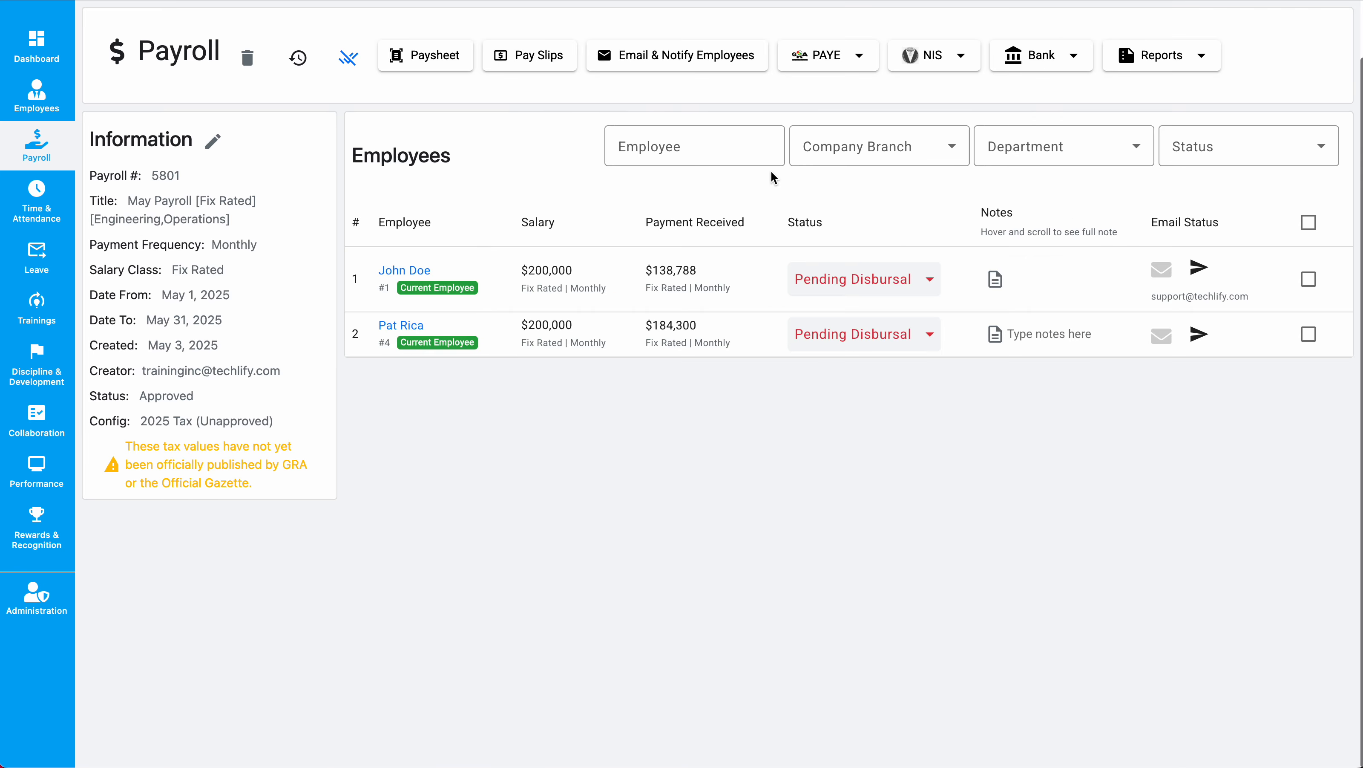
{"action": "scroll", "coordinate": [648, 226], "scroll_direction": "up", "scroll_amount": 1}
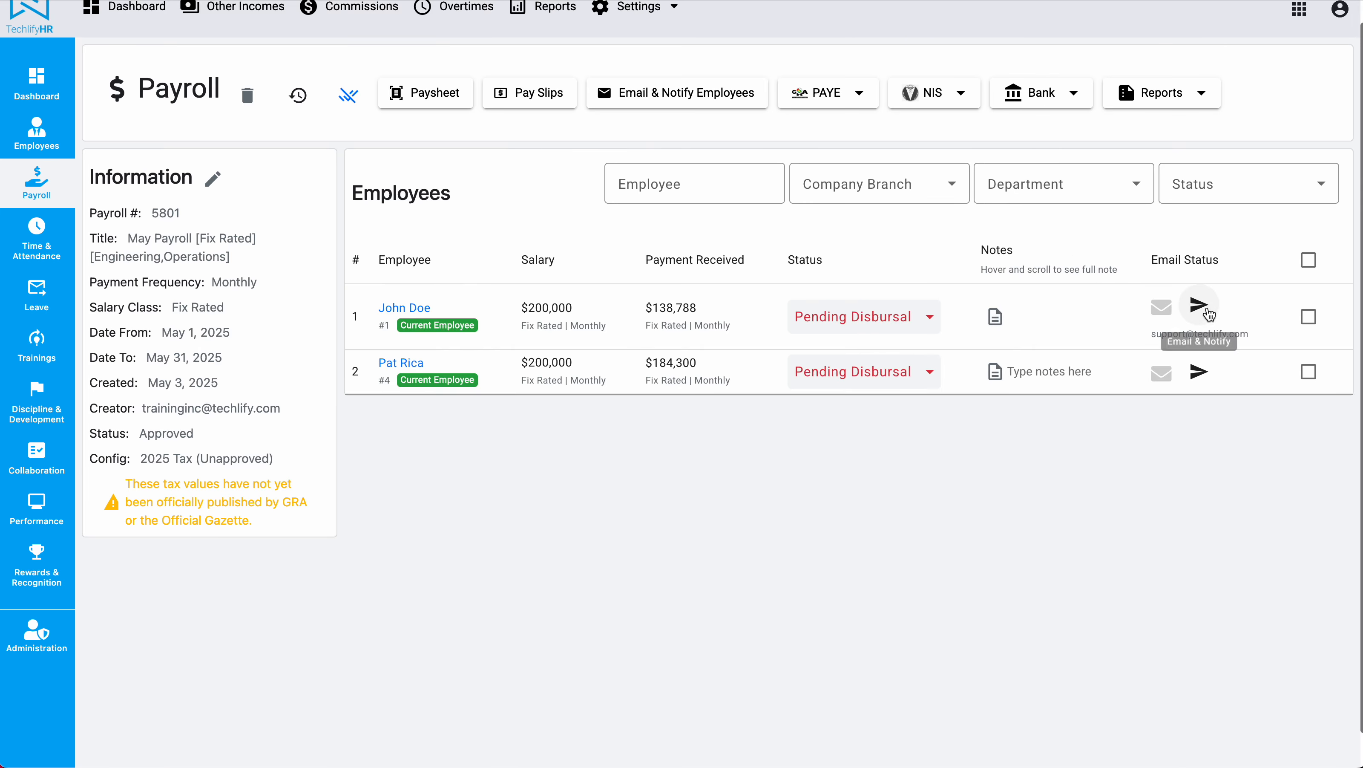
{"action": "left_click", "coordinate": [1199, 305]}
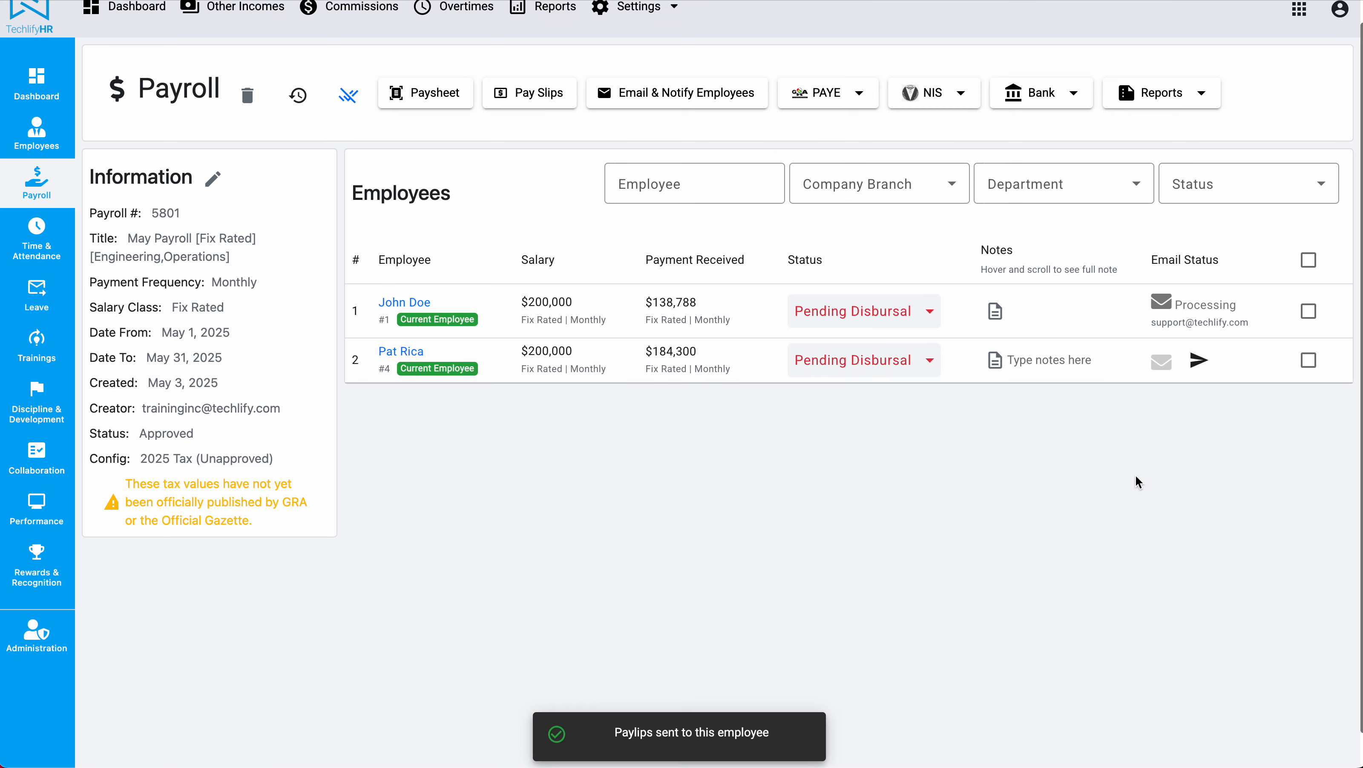
{"action": "scroll", "coordinate": [1138, 481], "scroll_direction": "up", "scroll_amount": 1}
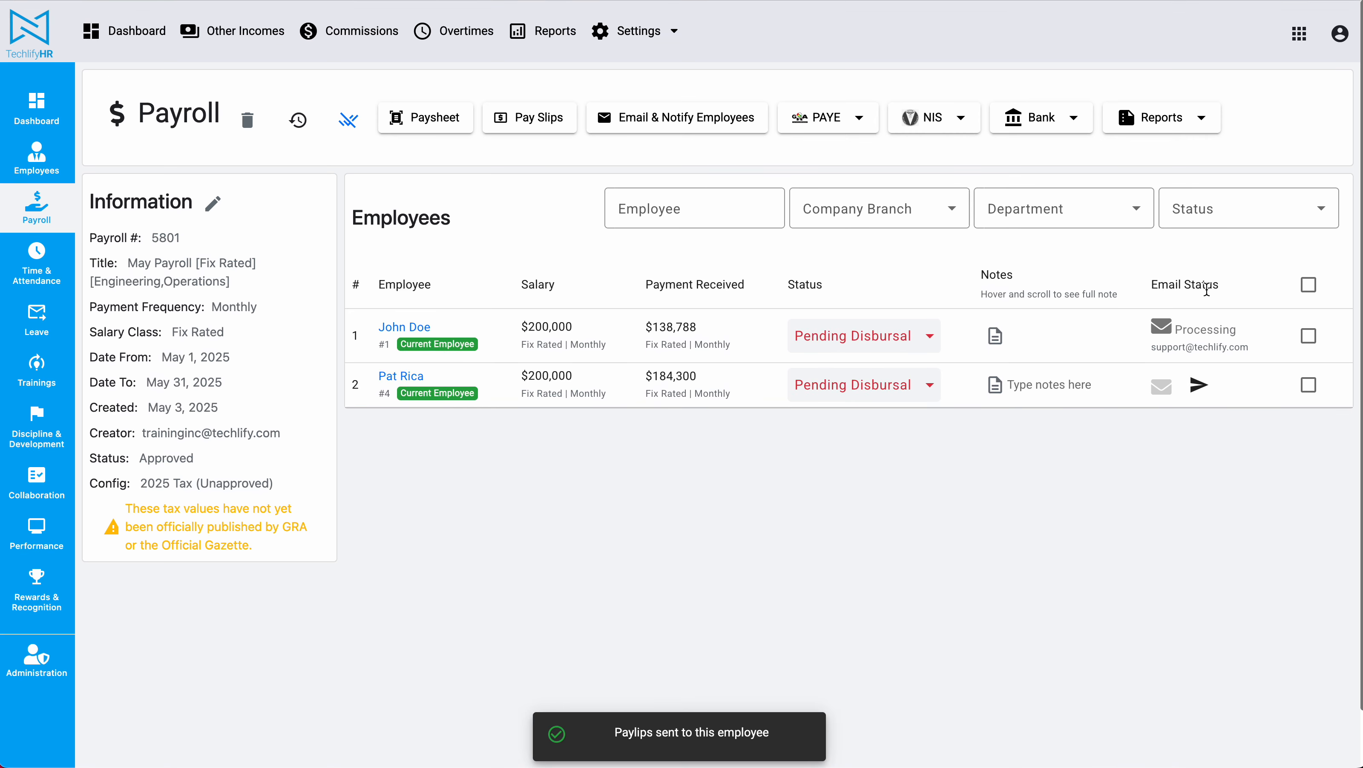
{"action": "mouse_move", "coordinate": [1203, 326]}
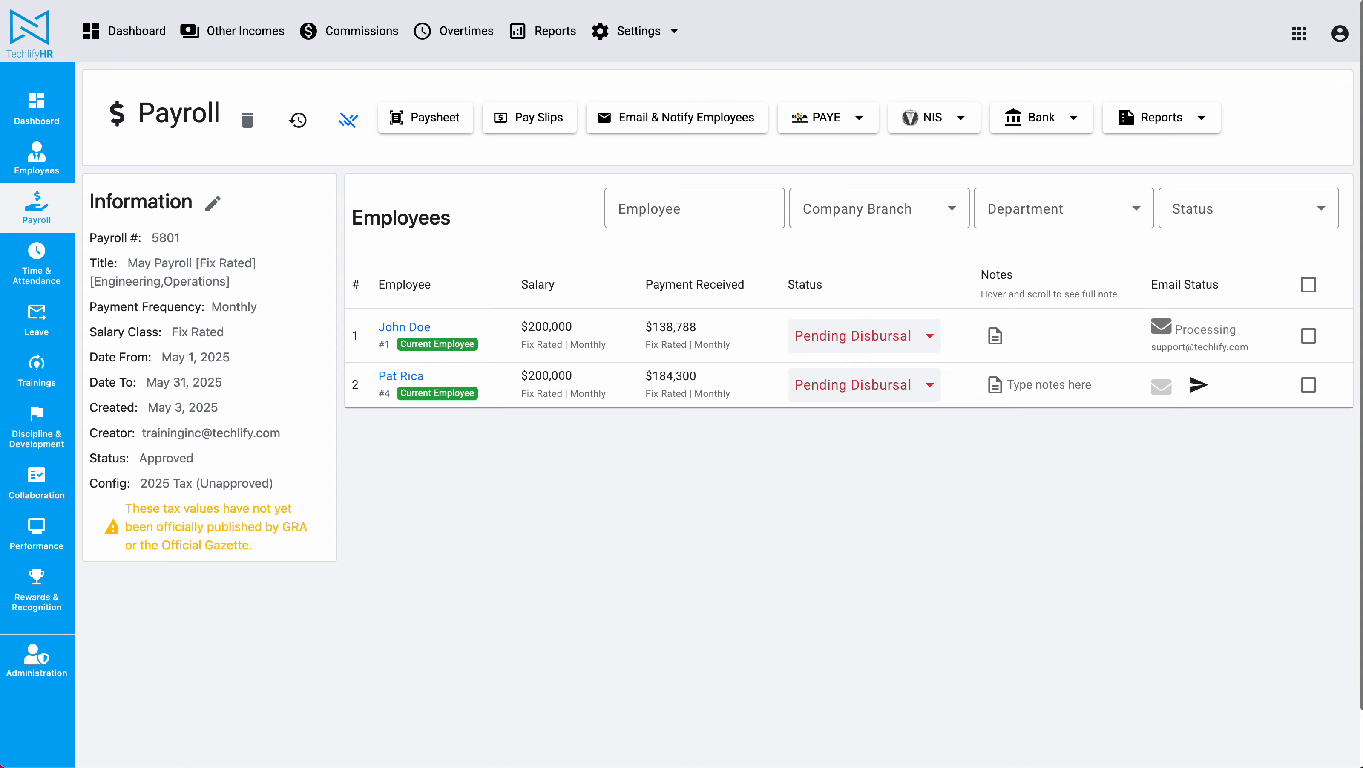
{"action": "left_click_drag", "start_coordinate": [0, 64], "coordinate": [1219, 0]}
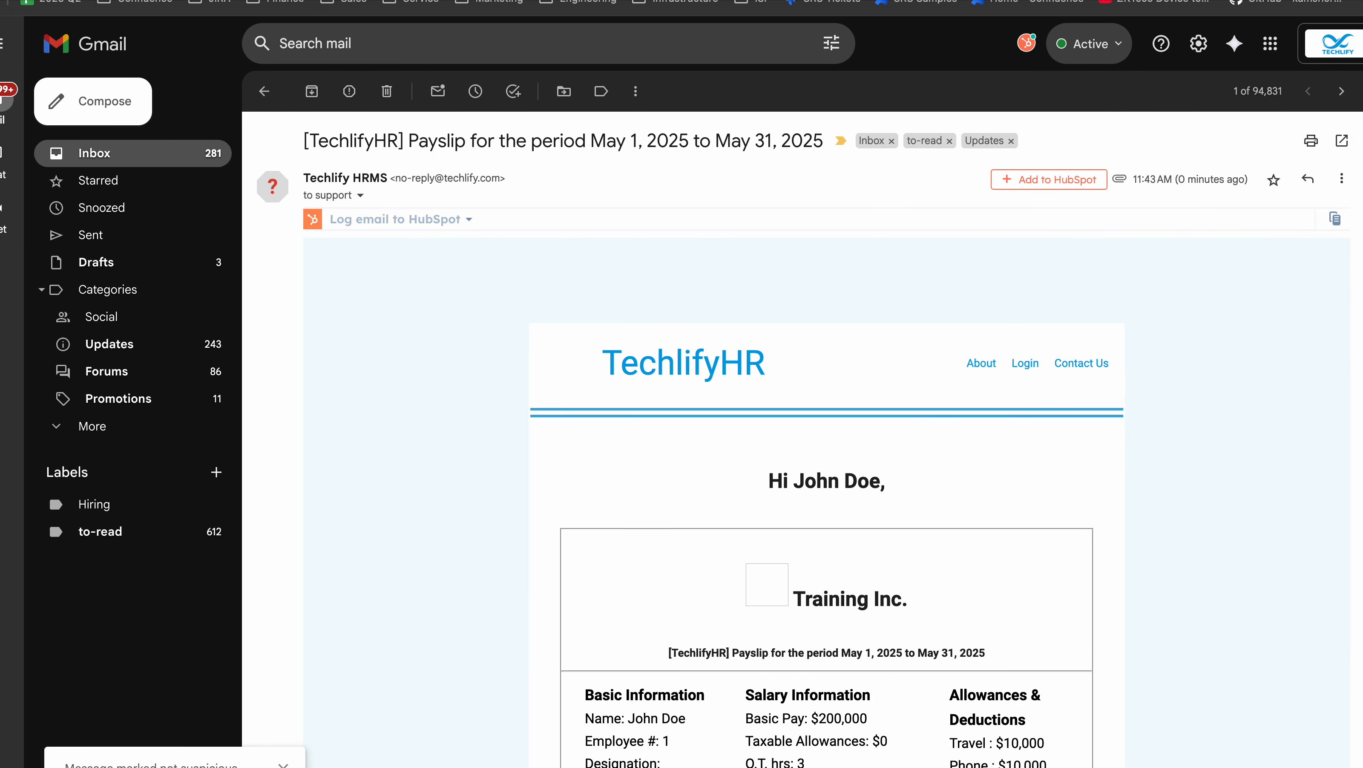
{"action": "double_click", "coordinate": [292, 140]}
{"action": "left_click_drag", "start_coordinate": [292, 141], "coordinate": [828, 142]}
{"action": "scroll", "coordinate": [683, 349], "scroll_direction": "down", "scroll_amount": 4}
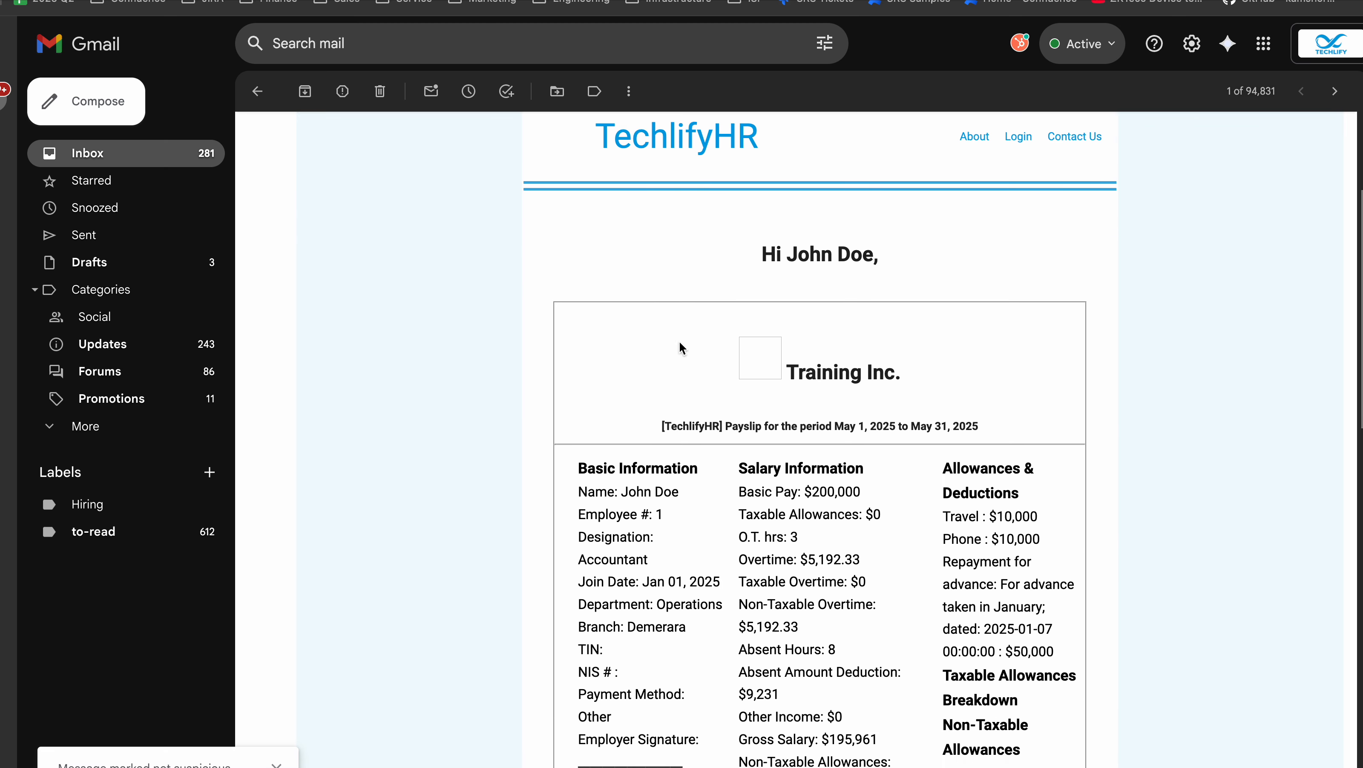
{"action": "double_click", "coordinate": [771, 254]}
{"action": "scroll", "coordinate": [700, 350], "scroll_direction": "down", "scroll_amount": 6}
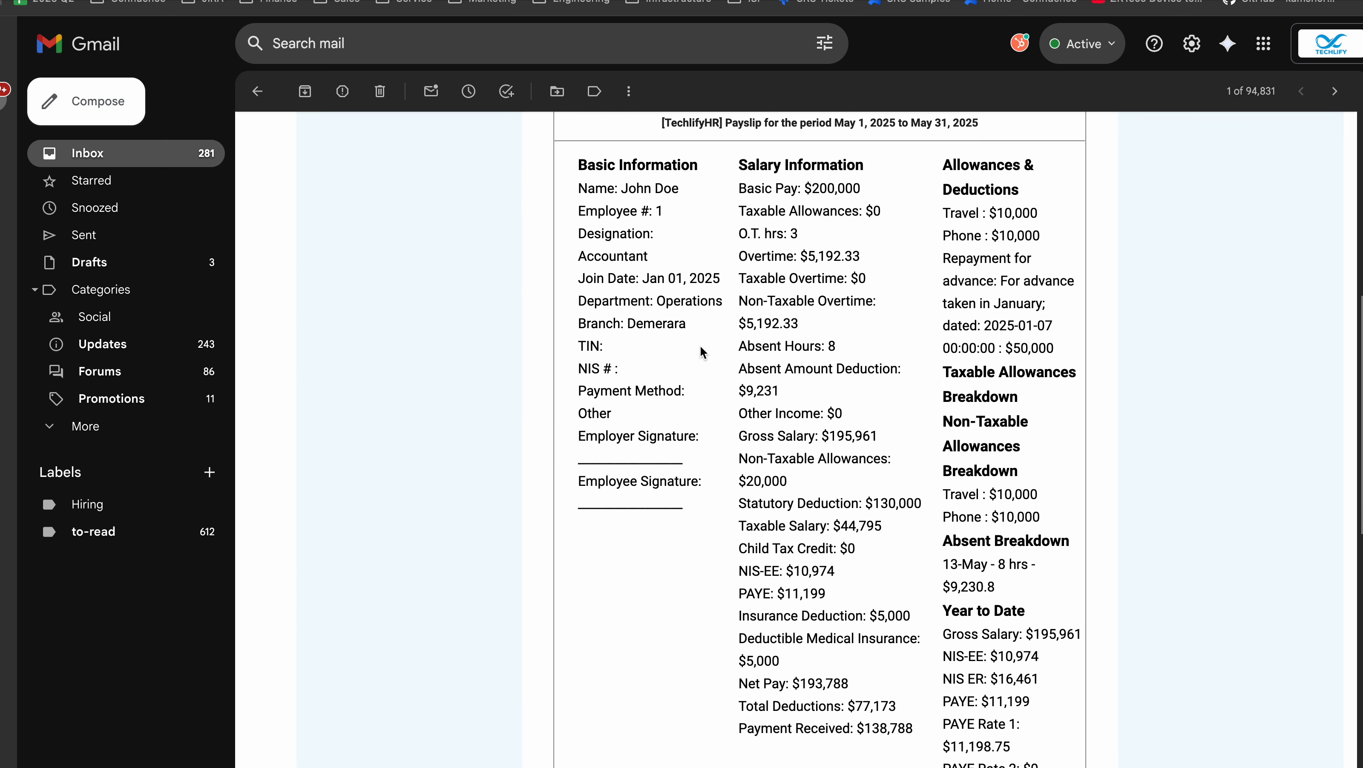
{"action": "scroll", "coordinate": [700, 350], "scroll_direction": "down", "scroll_amount": 2}
{"action": "scroll", "coordinate": [645, 322], "scroll_direction": "up", "scroll_amount": 4}
{"action": "left_click_drag", "start_coordinate": [583, 168], "coordinate": [924, 411]}
{"action": "left_click", "coordinate": [924, 411]}
{"action": "scroll", "coordinate": [925, 408], "scroll_direction": "down", "scroll_amount": 2}
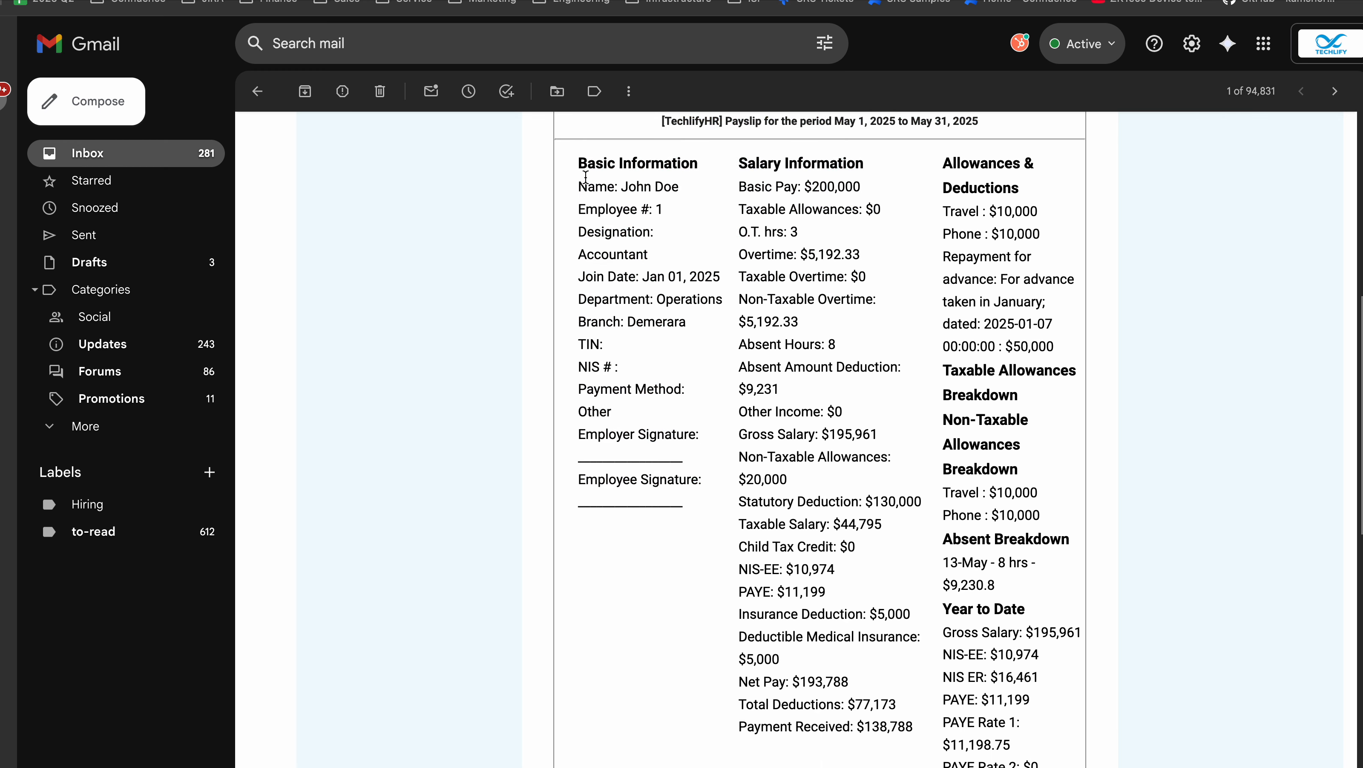
{"action": "left_click_drag", "start_coordinate": [577, 162], "coordinate": [1055, 521]}
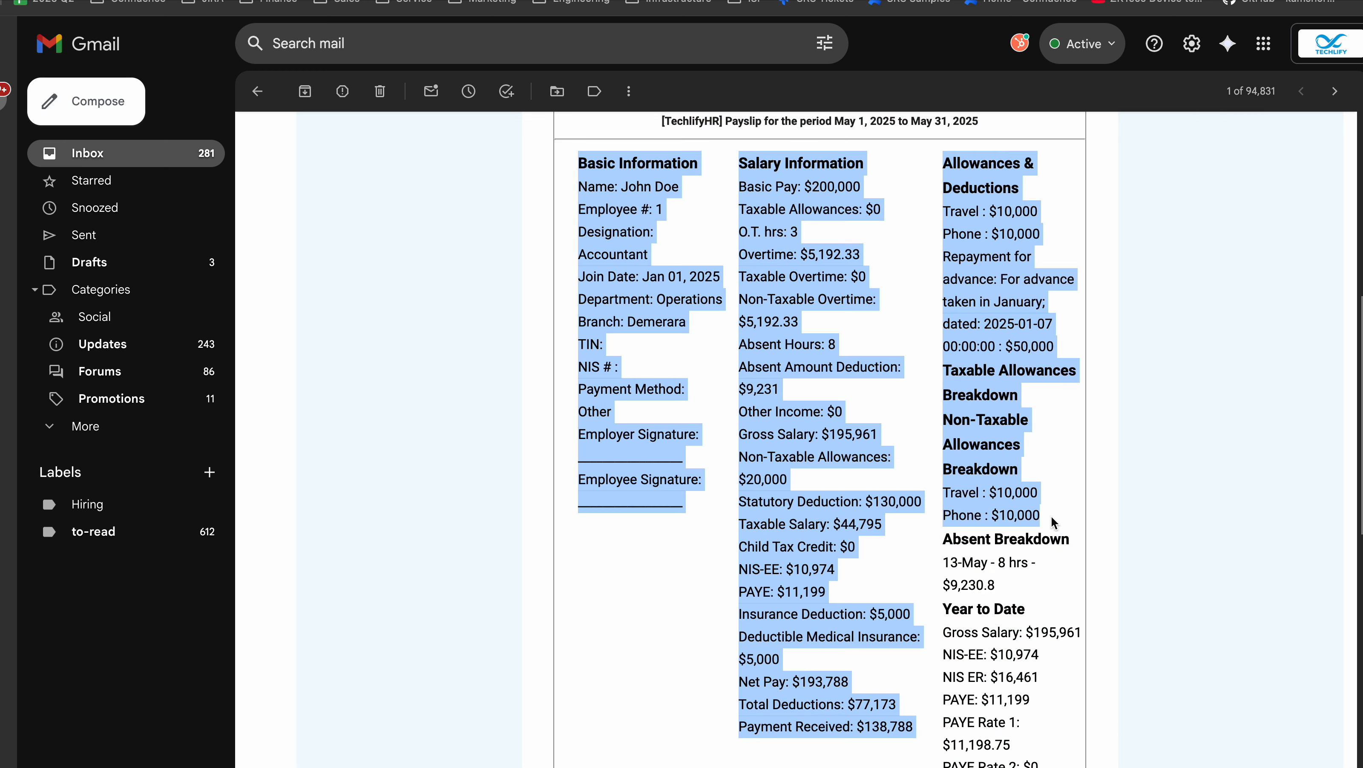
{"action": "left_click", "coordinate": [1054, 521]}
{"action": "scroll", "coordinate": [1055, 521], "scroll_direction": "down", "scroll_amount": 2}
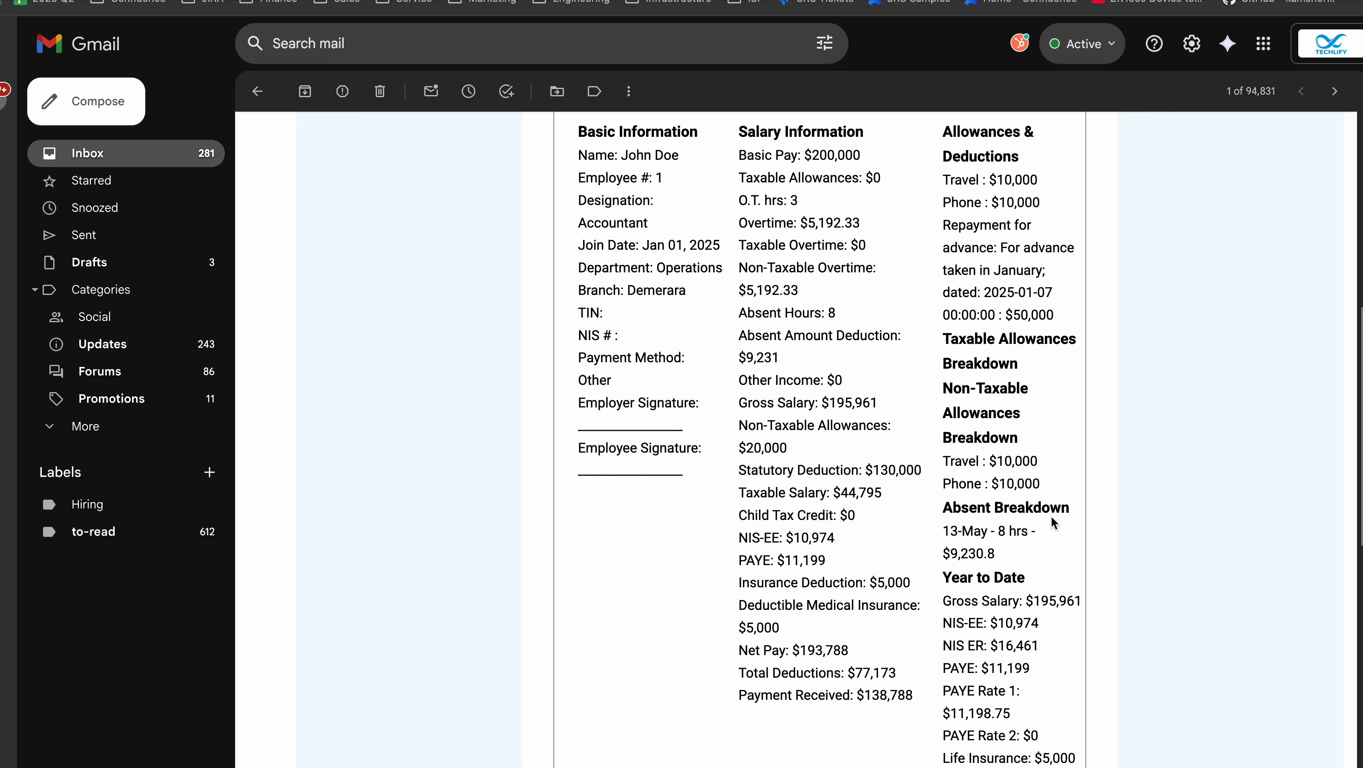
{"action": "left_click_drag", "start_coordinate": [738, 472], "coordinate": [859, 486]}
{"action": "scroll", "coordinate": [858, 486], "scroll_direction": "up", "scroll_amount": 2}
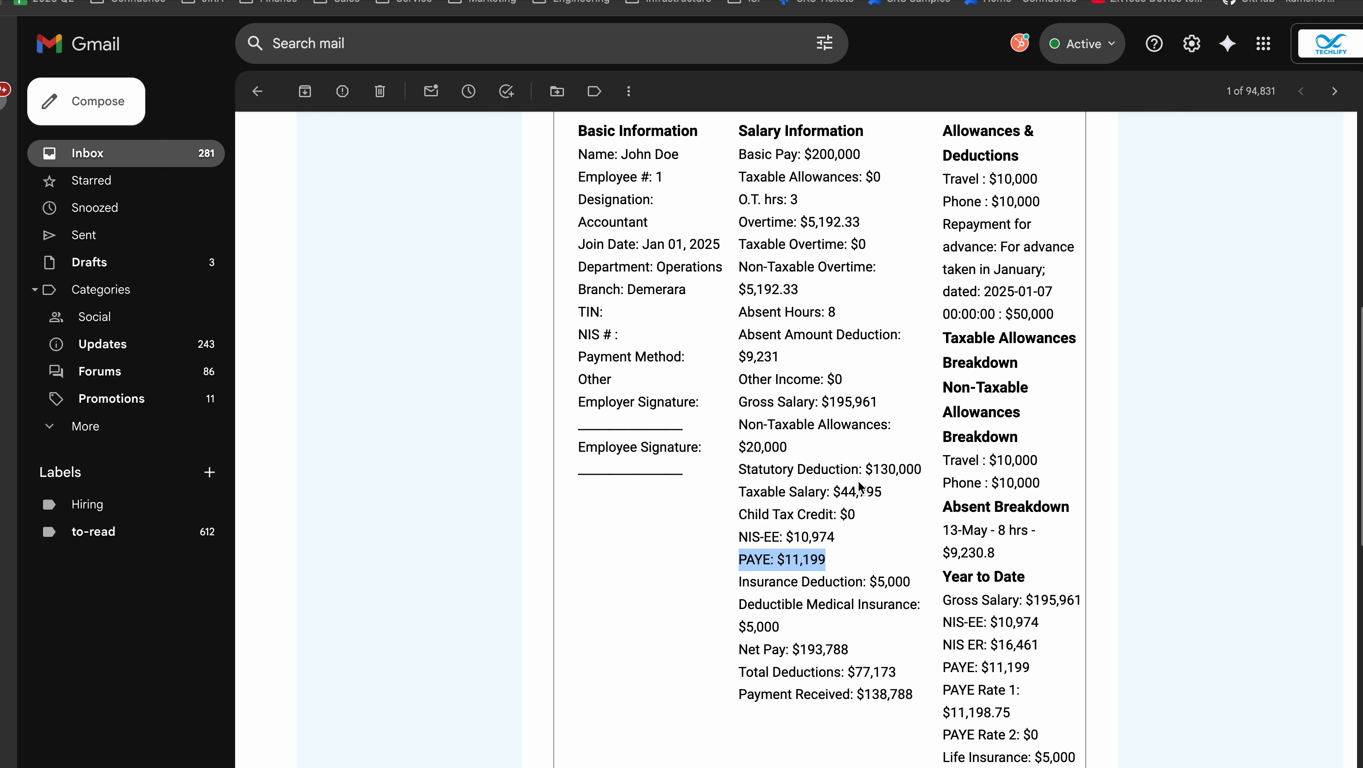
{"action": "scroll", "coordinate": [859, 486], "scroll_direction": "up", "scroll_amount": 1}
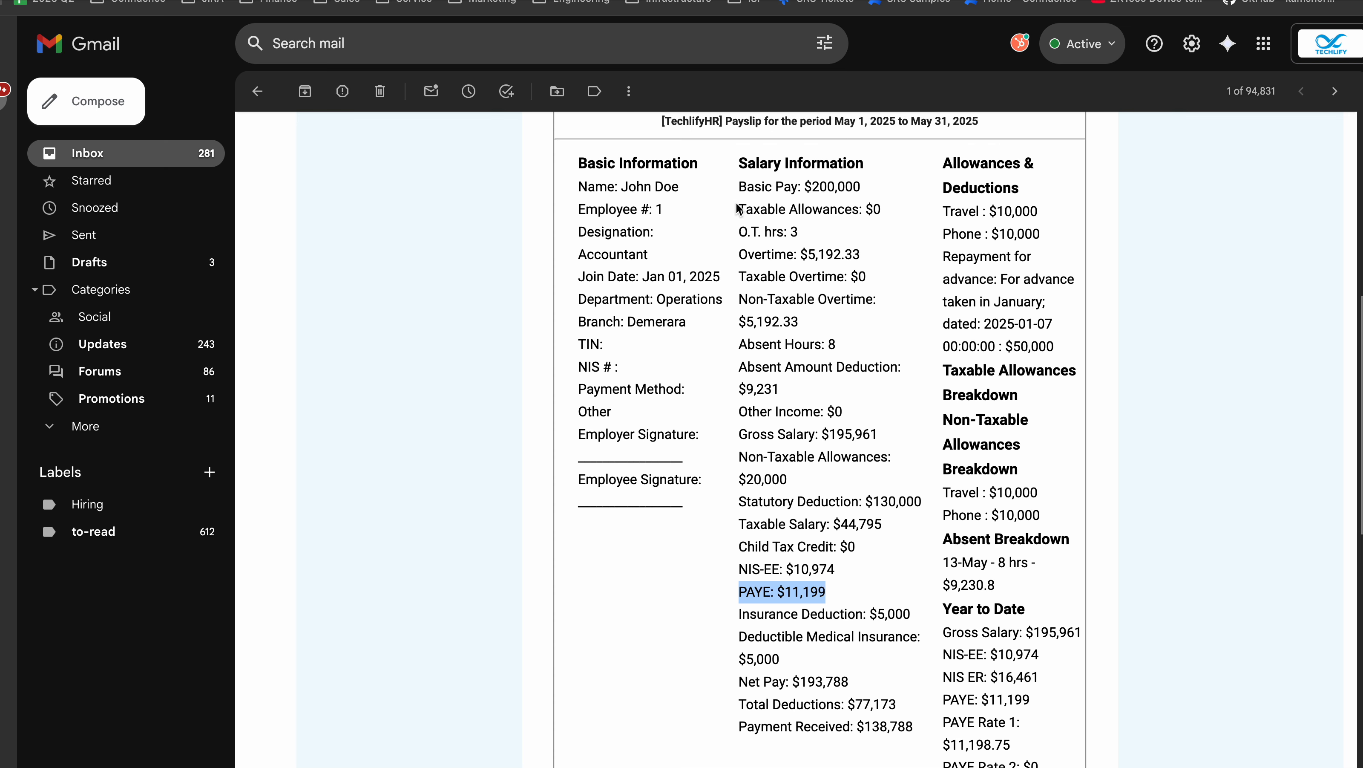
{"action": "left_click", "coordinate": [737, 257]}
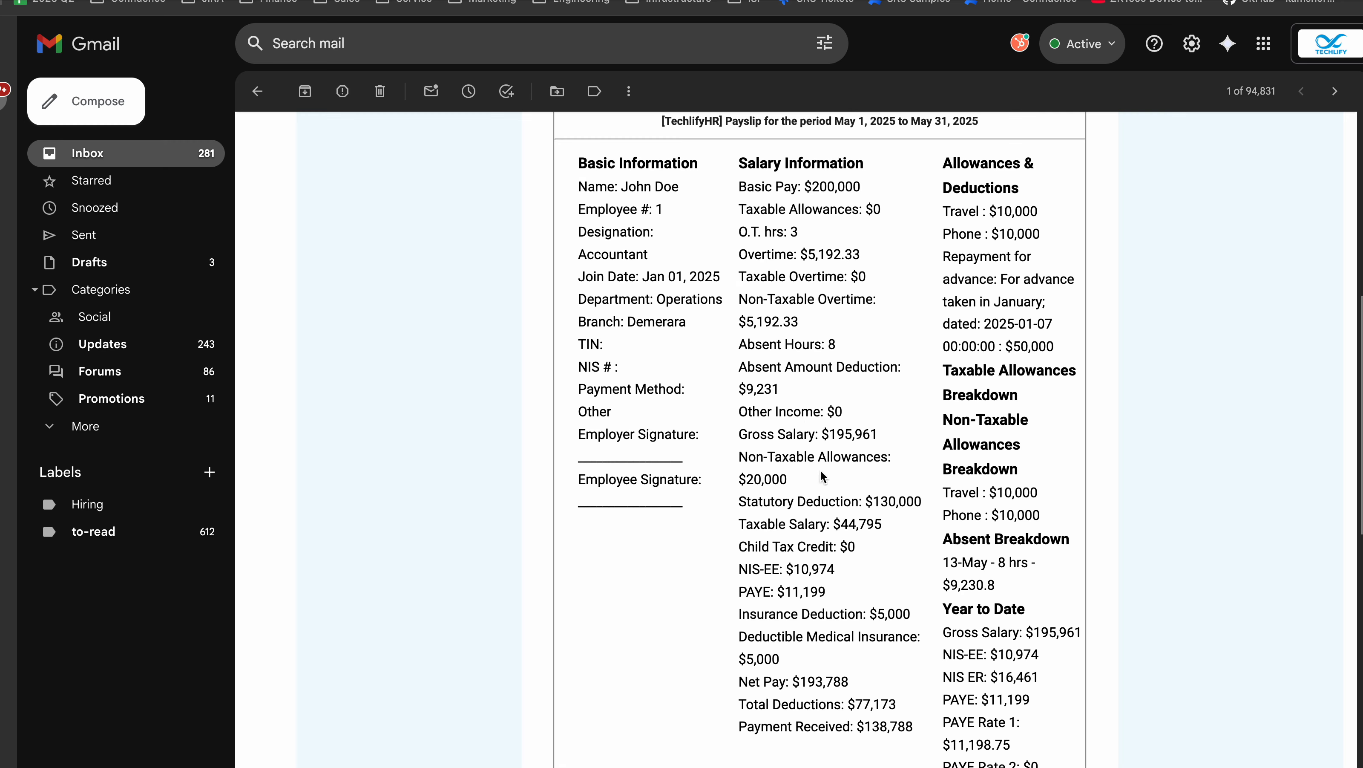
{"action": "scroll", "coordinate": [859, 421], "scroll_direction": "down", "scroll_amount": 5}
{"action": "scroll", "coordinate": [856, 418], "scroll_direction": "down", "scroll_amount": 10}
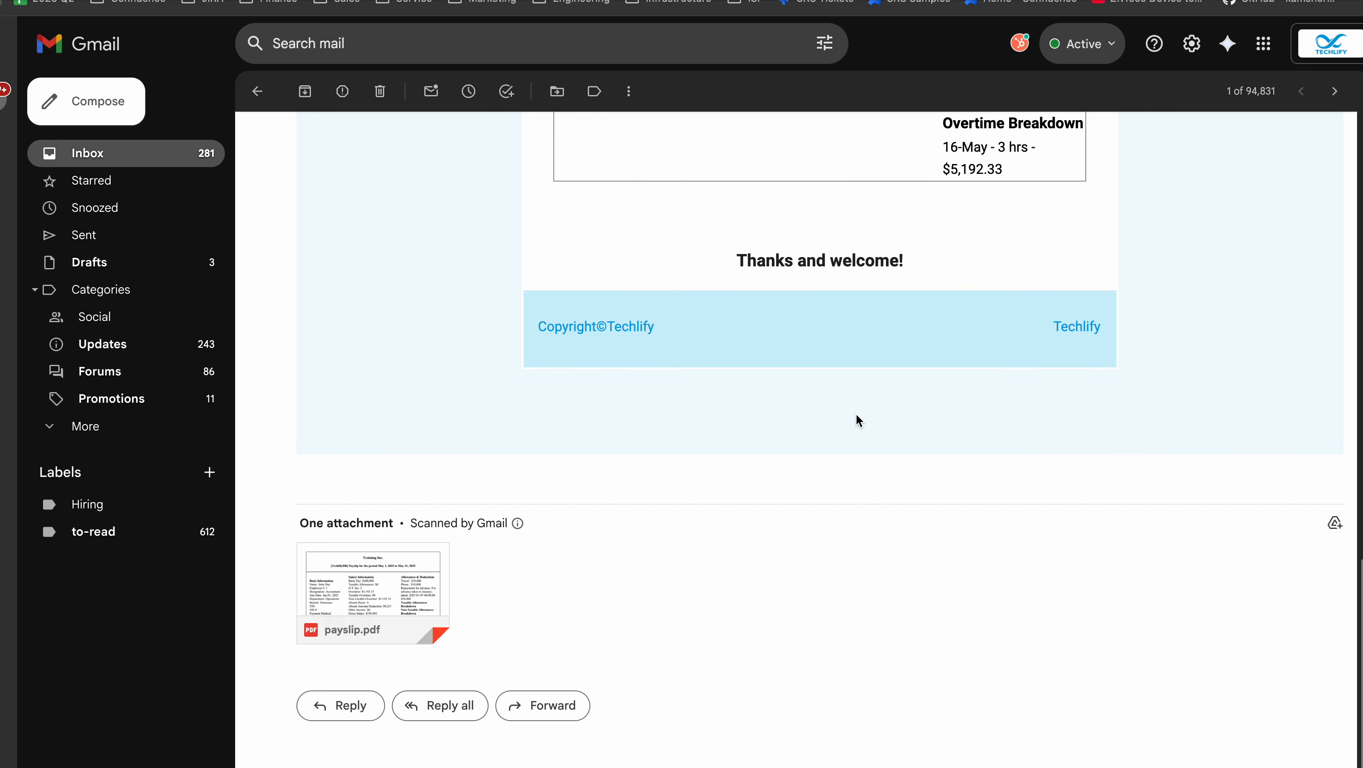
{"action": "scroll", "coordinate": [986, 207], "scroll_direction": "up", "scroll_amount": 20}
{"action": "scroll", "coordinate": [986, 208], "scroll_direction": "up", "scroll_amount": 3}
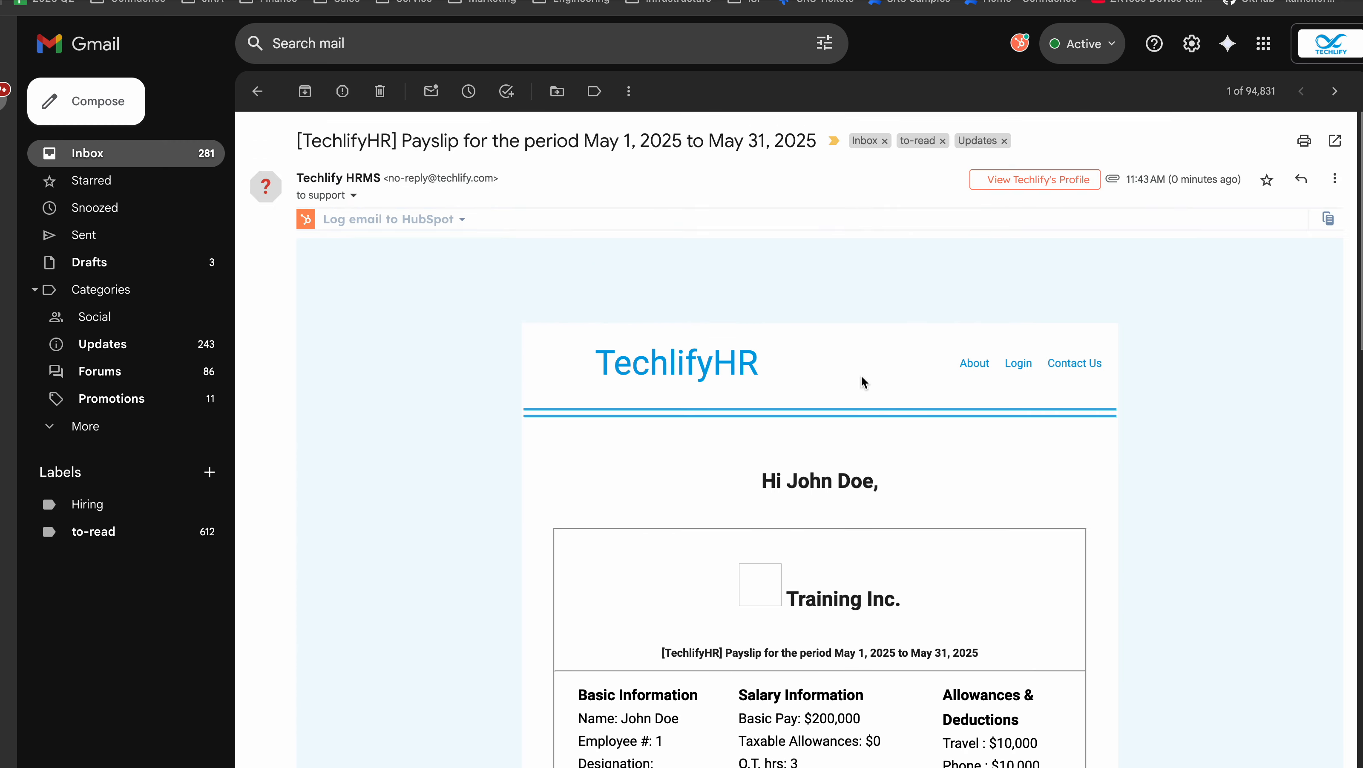
{"action": "scroll", "coordinate": [861, 381], "scroll_direction": "down", "scroll_amount": 15}
Preview the payslip.pdf attachment in Gmail, scroll through it, then close the viewer.
{"action": "left_click", "coordinate": [374, 572]}
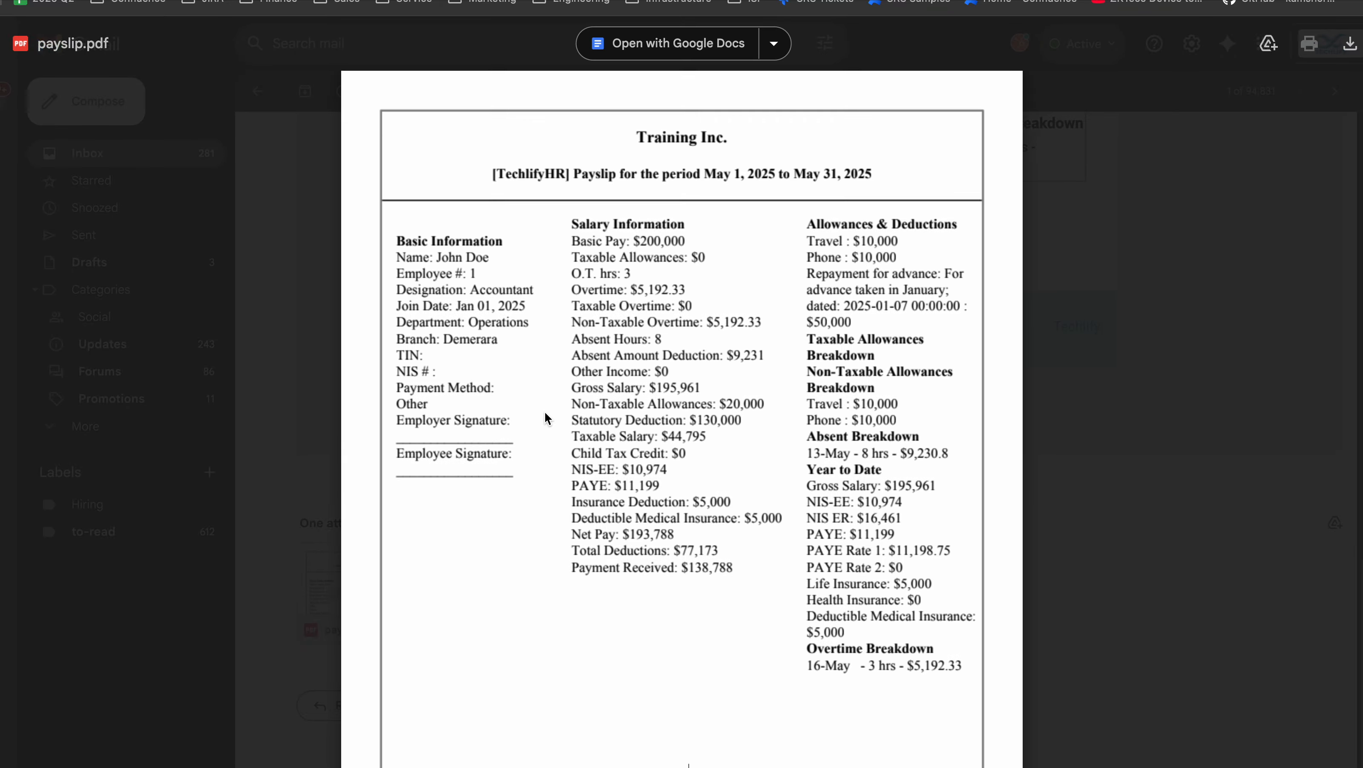
{"action": "scroll", "coordinate": [736, 366], "scroll_direction": "down", "scroll_amount": 6}
{"action": "scroll", "coordinate": [736, 367], "scroll_direction": "up", "scroll_amount": 5}
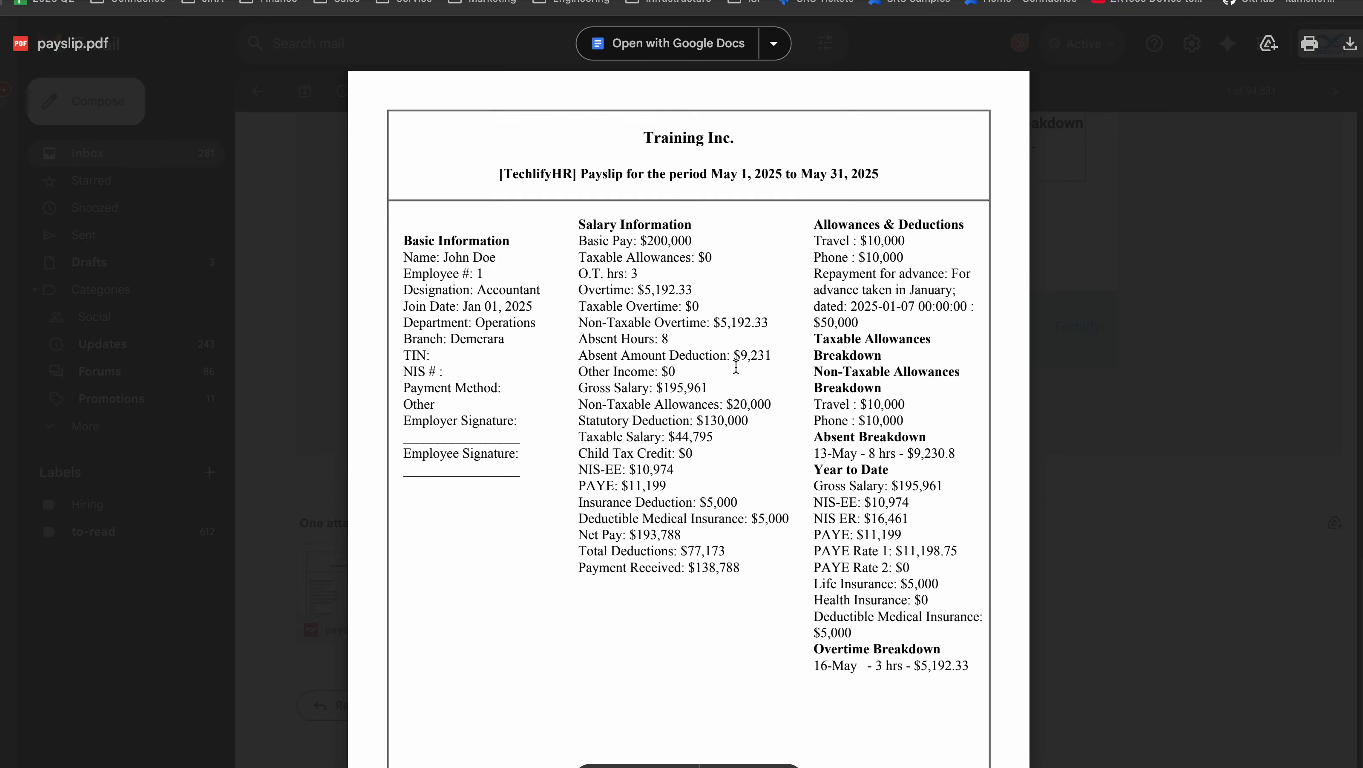
{"action": "left_click", "coordinate": [1165, 260]}
{"action": "scroll", "coordinate": [1001, 400], "scroll_direction": "up", "scroll_amount": 10}
{"action": "scroll", "coordinate": [1001, 400], "scroll_direction": "up", "scroll_amount": 7}
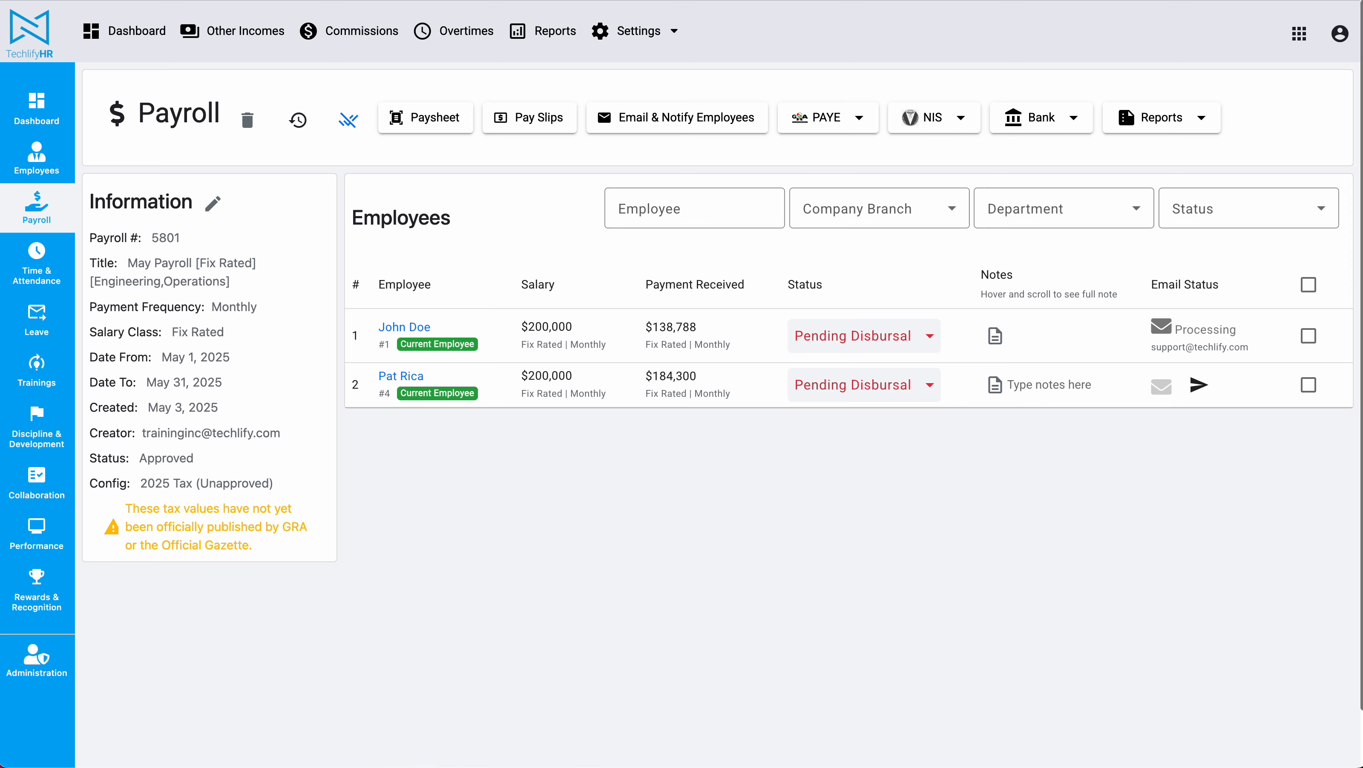
Reload the May payroll page so the email status updates, then open its Pay Slips.
{"action": "key", "text": "super+r"}
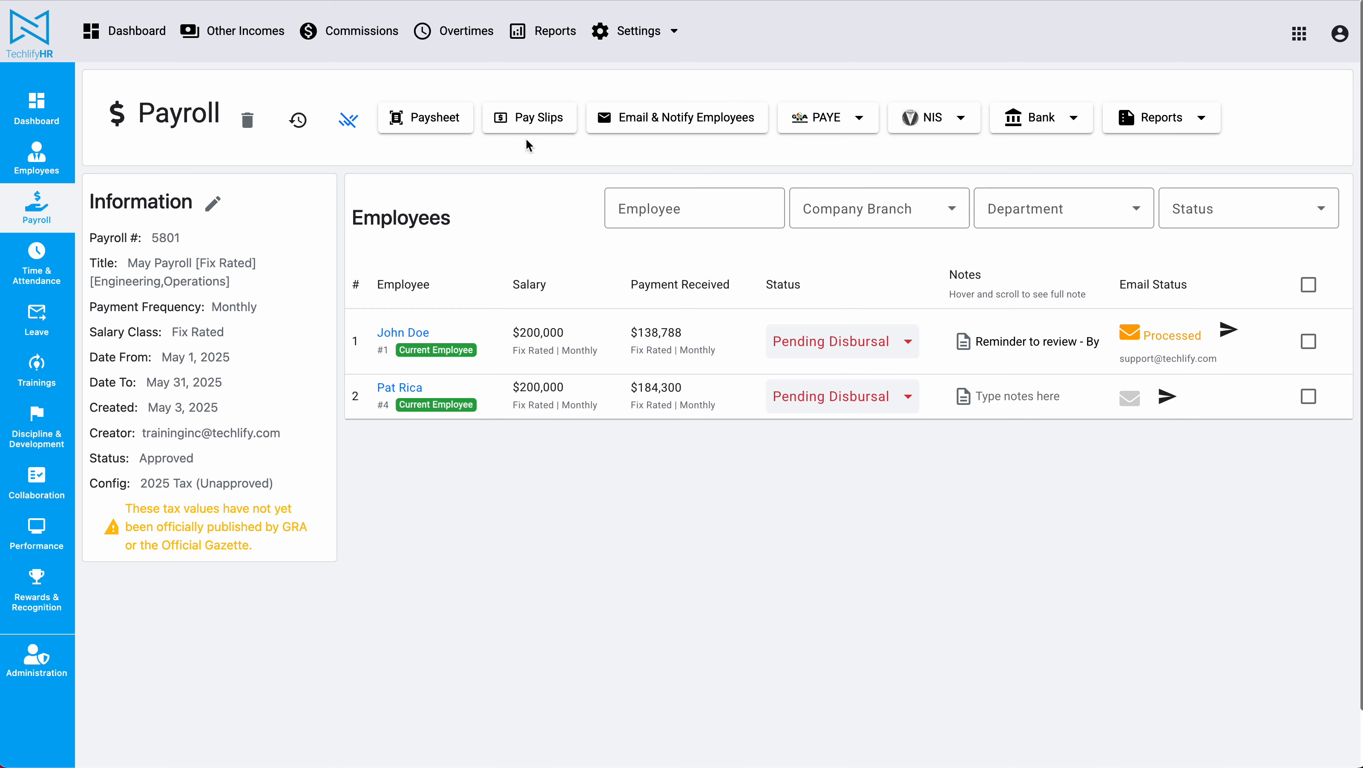
{"action": "left_click", "coordinate": [529, 117]}
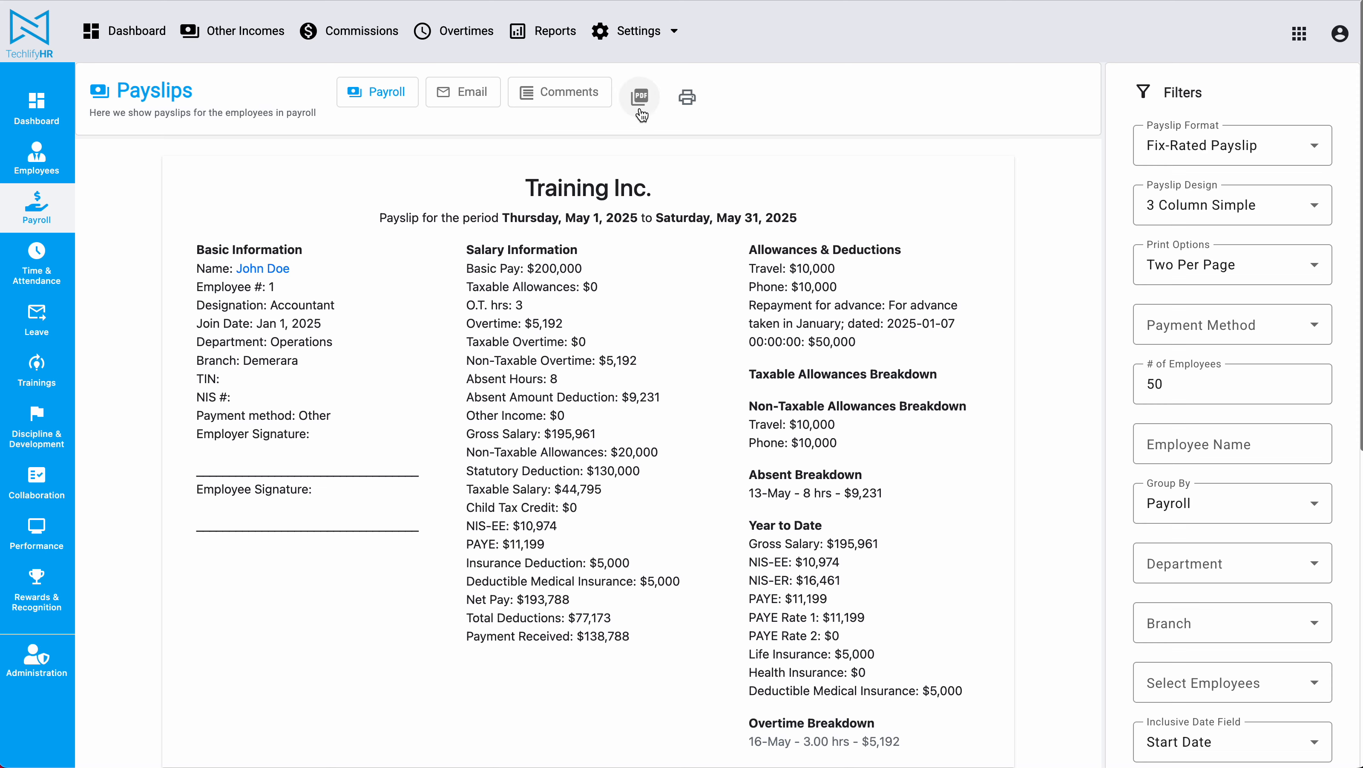
{"action": "left_click", "coordinate": [688, 96]}
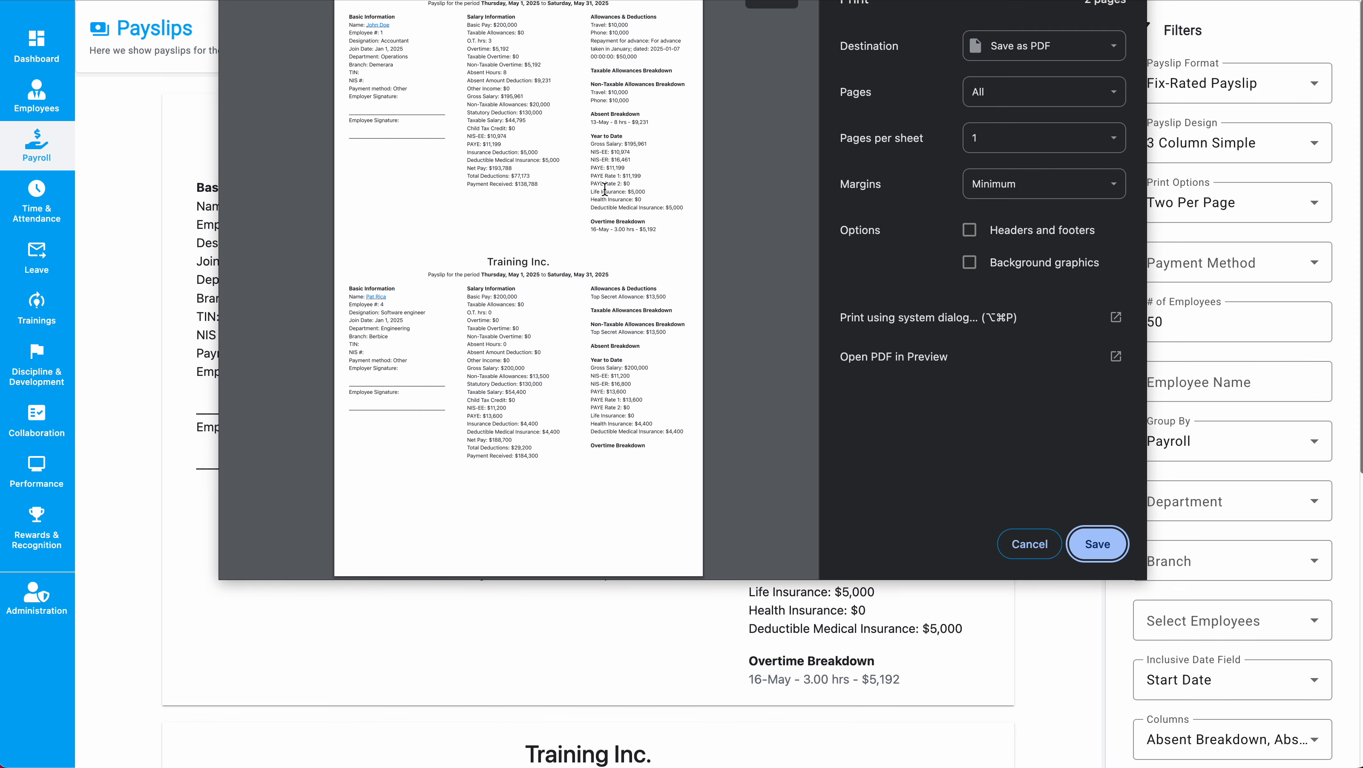
{"action": "left_click", "coordinate": [1043, 45]}
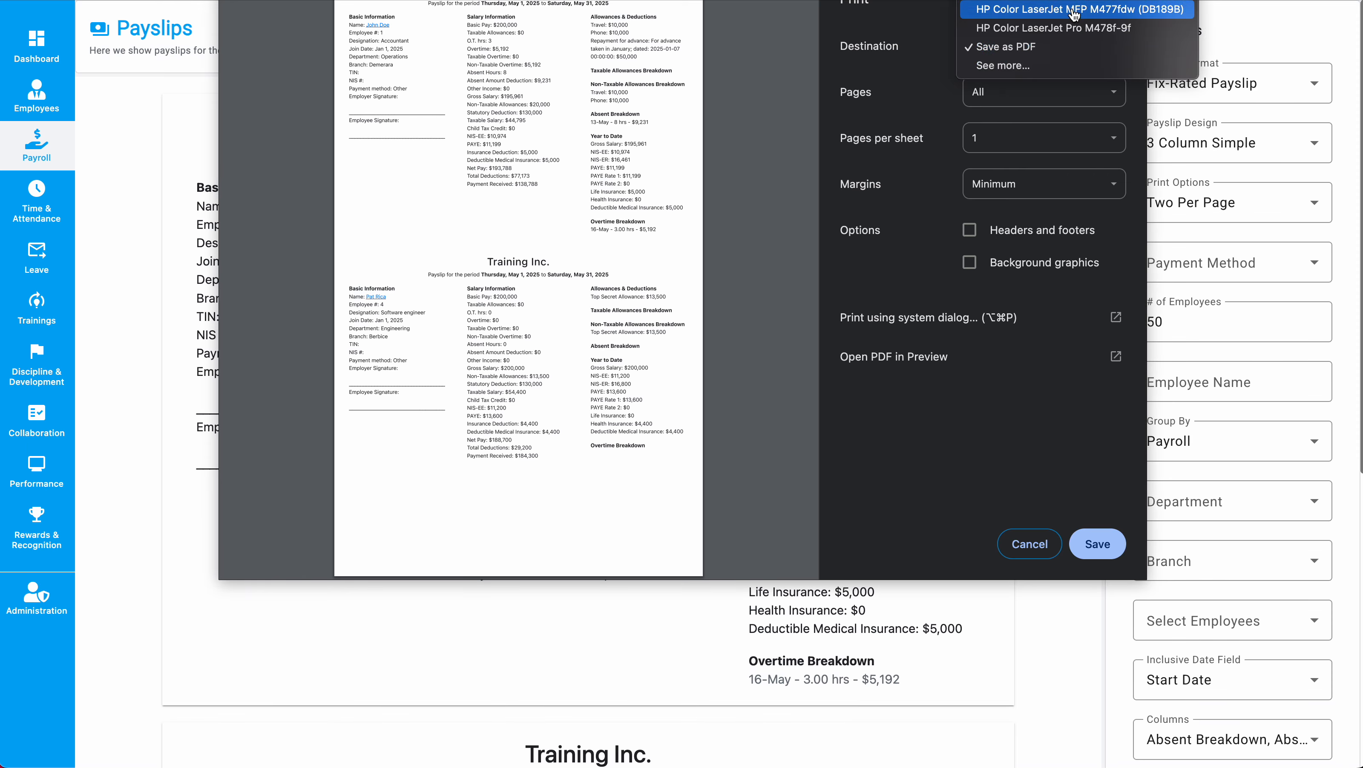
{"action": "left_click", "coordinate": [635, 276]}
{"action": "left_click", "coordinate": [1046, 553]}
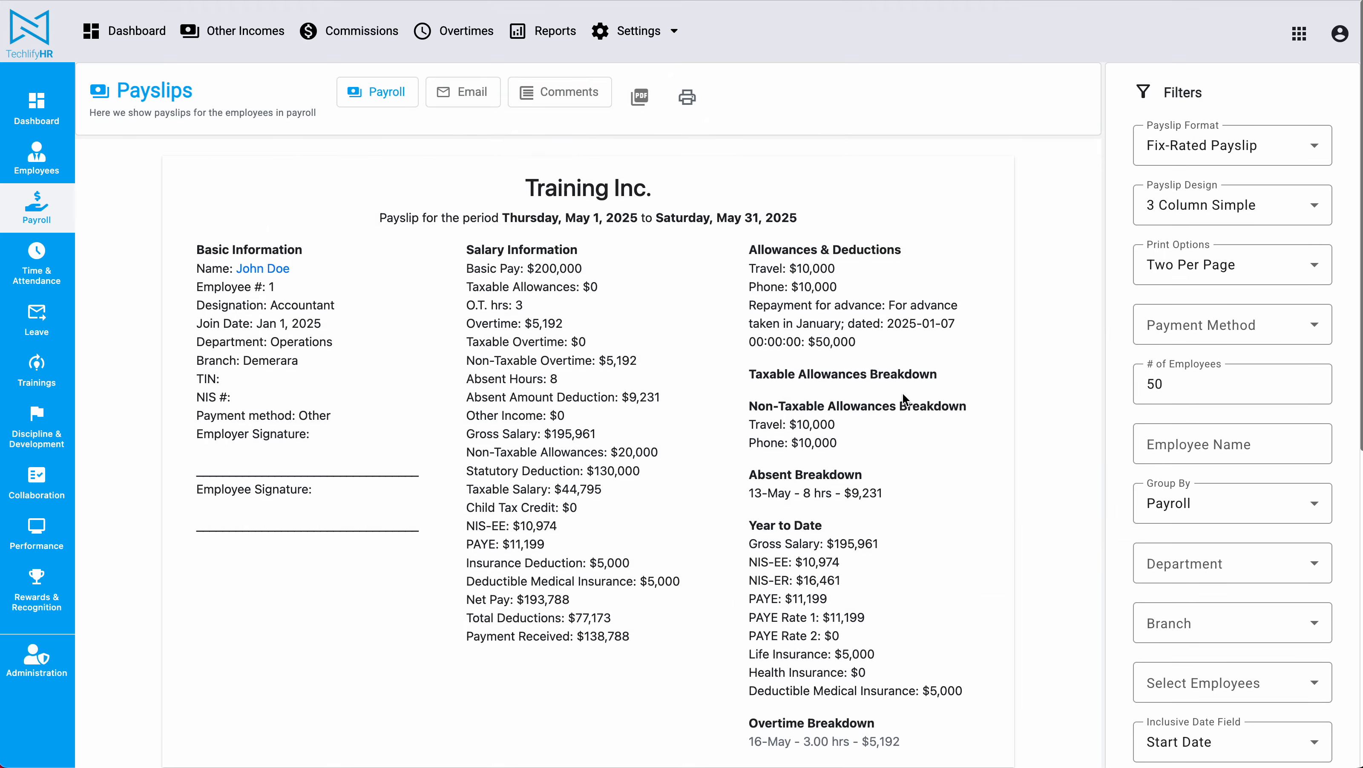
{"action": "left_click", "coordinate": [640, 103]}
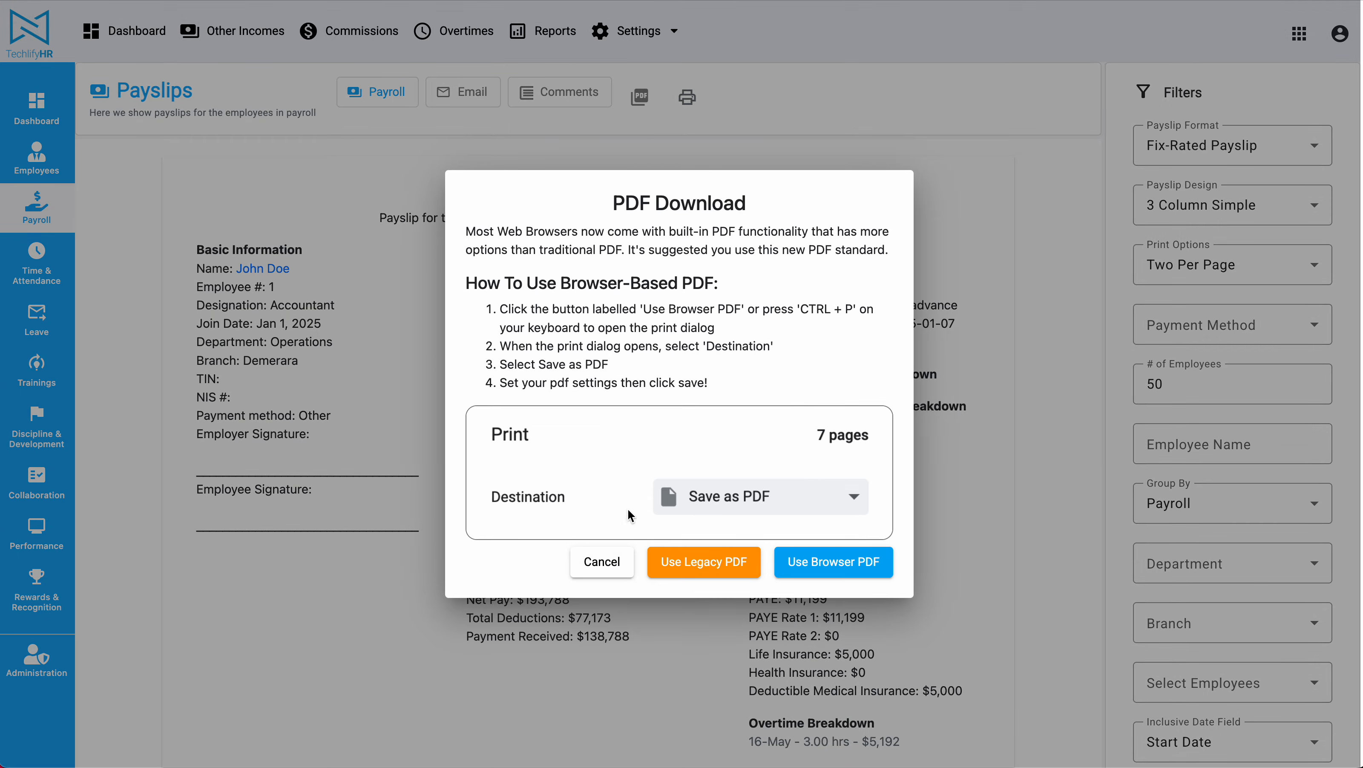
{"action": "left_click", "coordinate": [594, 569]}
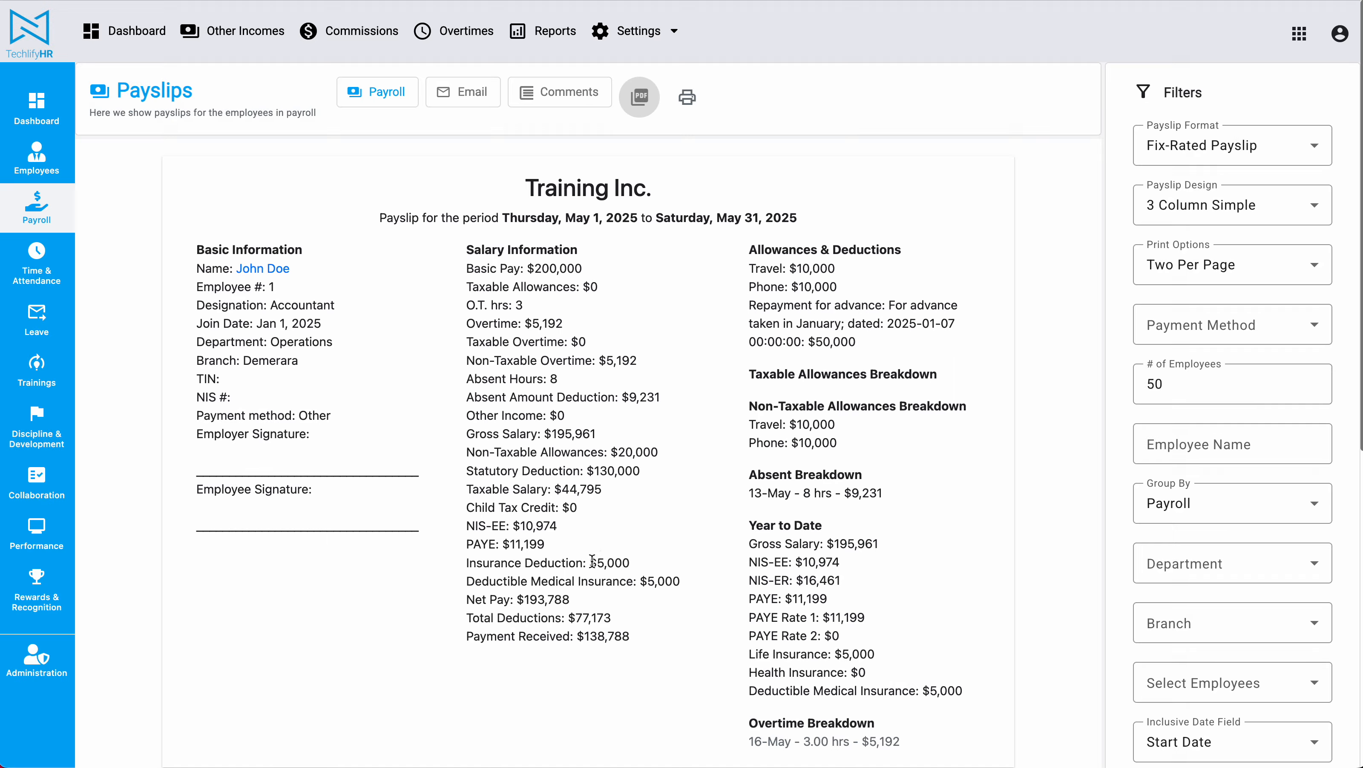
{"action": "right_click", "coordinate": [690, 139]}
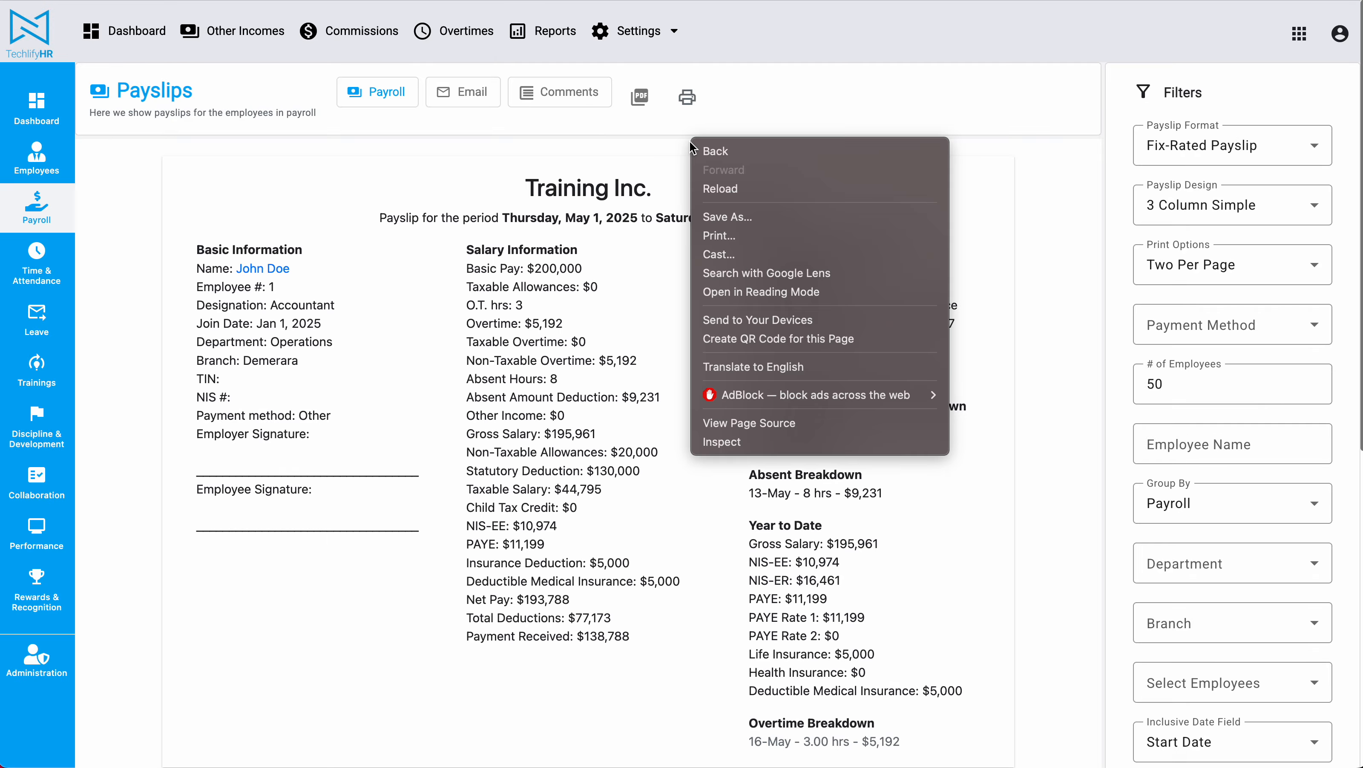
{"action": "left_click", "coordinate": [643, 224]}
{"action": "left_click", "coordinate": [687, 97]}
{"action": "left_click", "coordinate": [1107, 47]}
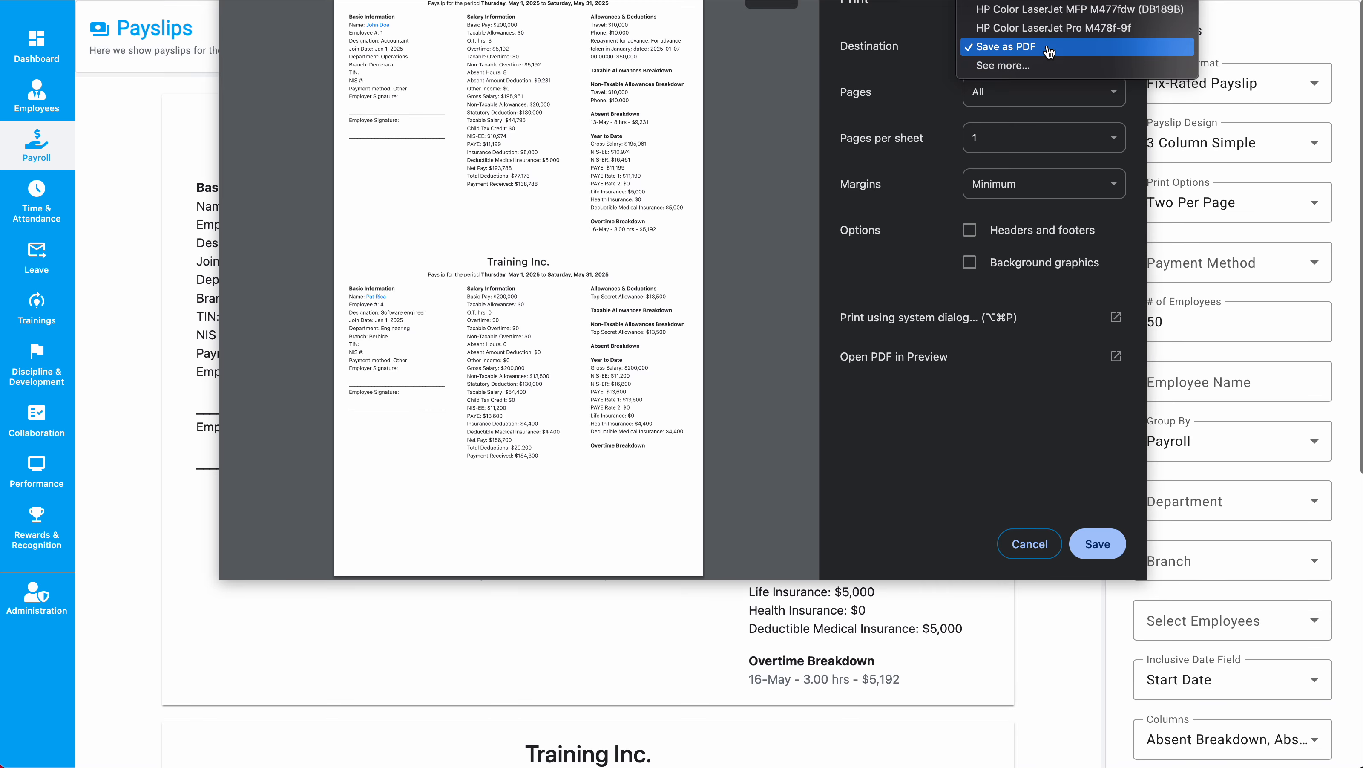
{"action": "left_click", "coordinate": [1011, 49]}
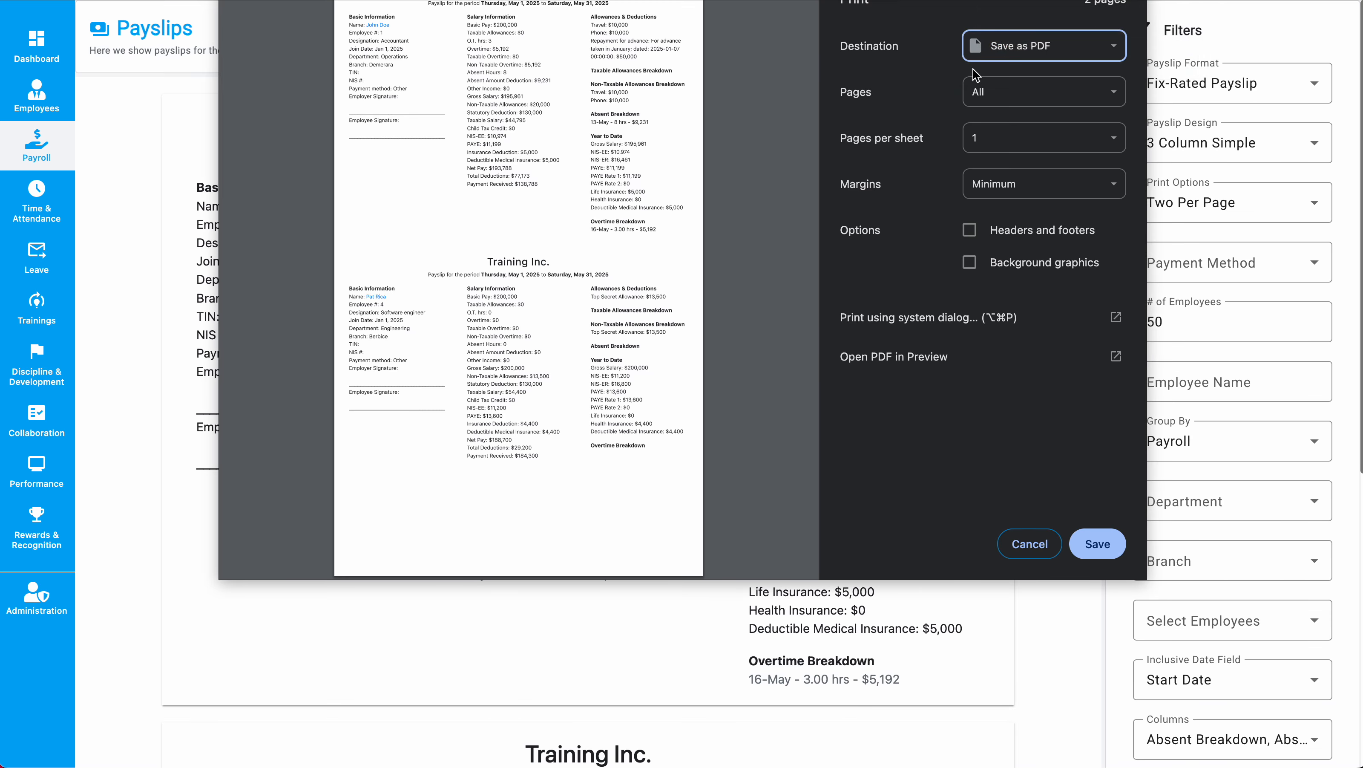
{"action": "scroll", "coordinate": [473, 134], "scroll_direction": "down", "scroll_amount": 5}
{"action": "scroll", "coordinate": [472, 135], "scroll_direction": "up", "scroll_amount": 5}
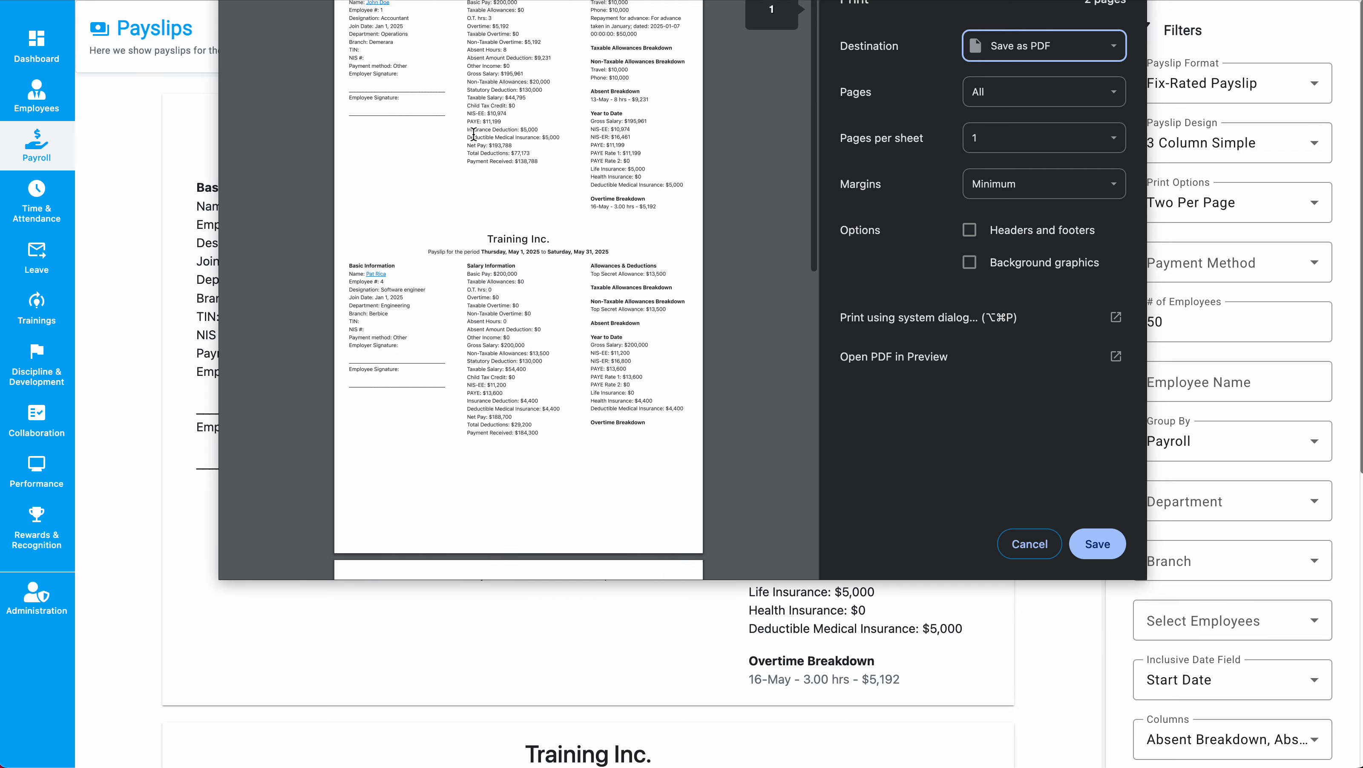
{"action": "left_click", "coordinate": [1030, 543]}
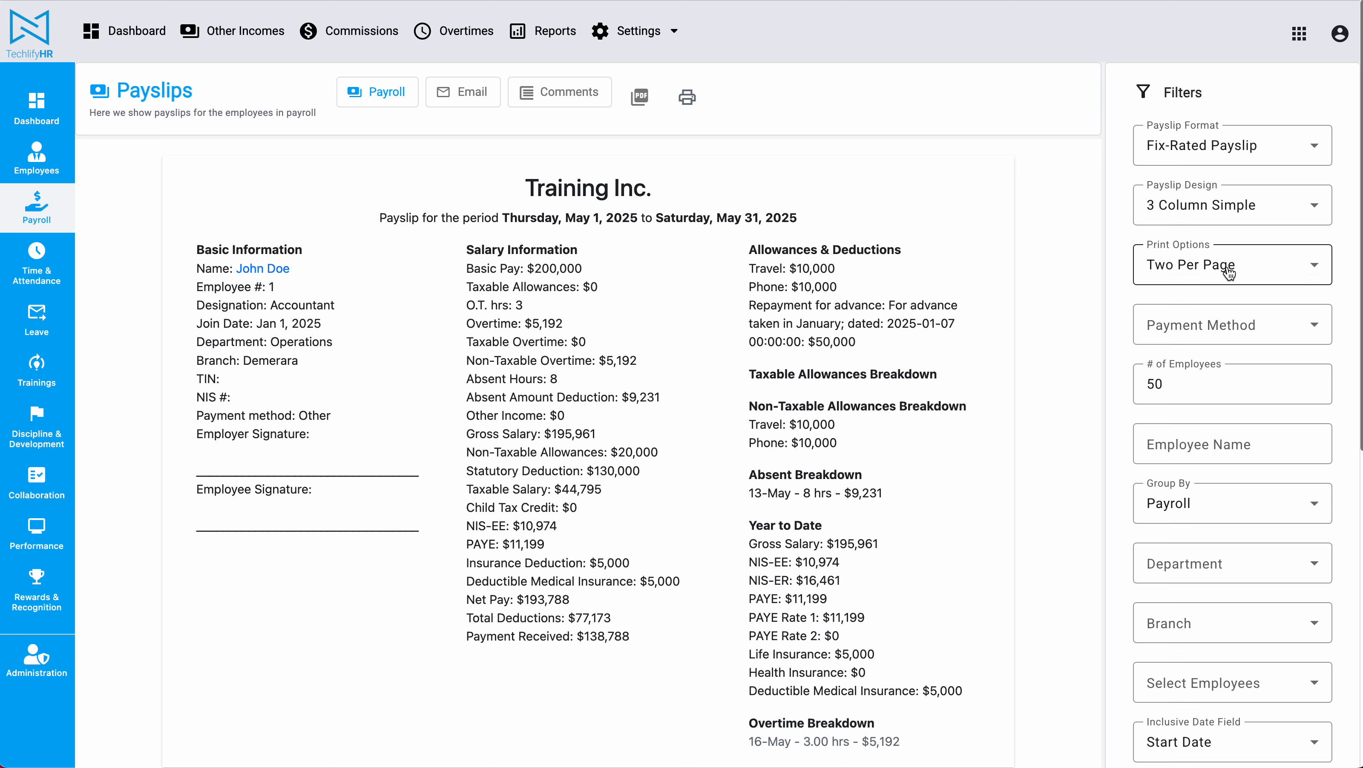
Preview the current two-per-page payslip printout, then close the preview.
{"action": "left_click", "coordinate": [1228, 266]}
{"action": "left_click", "coordinate": [951, 306]}
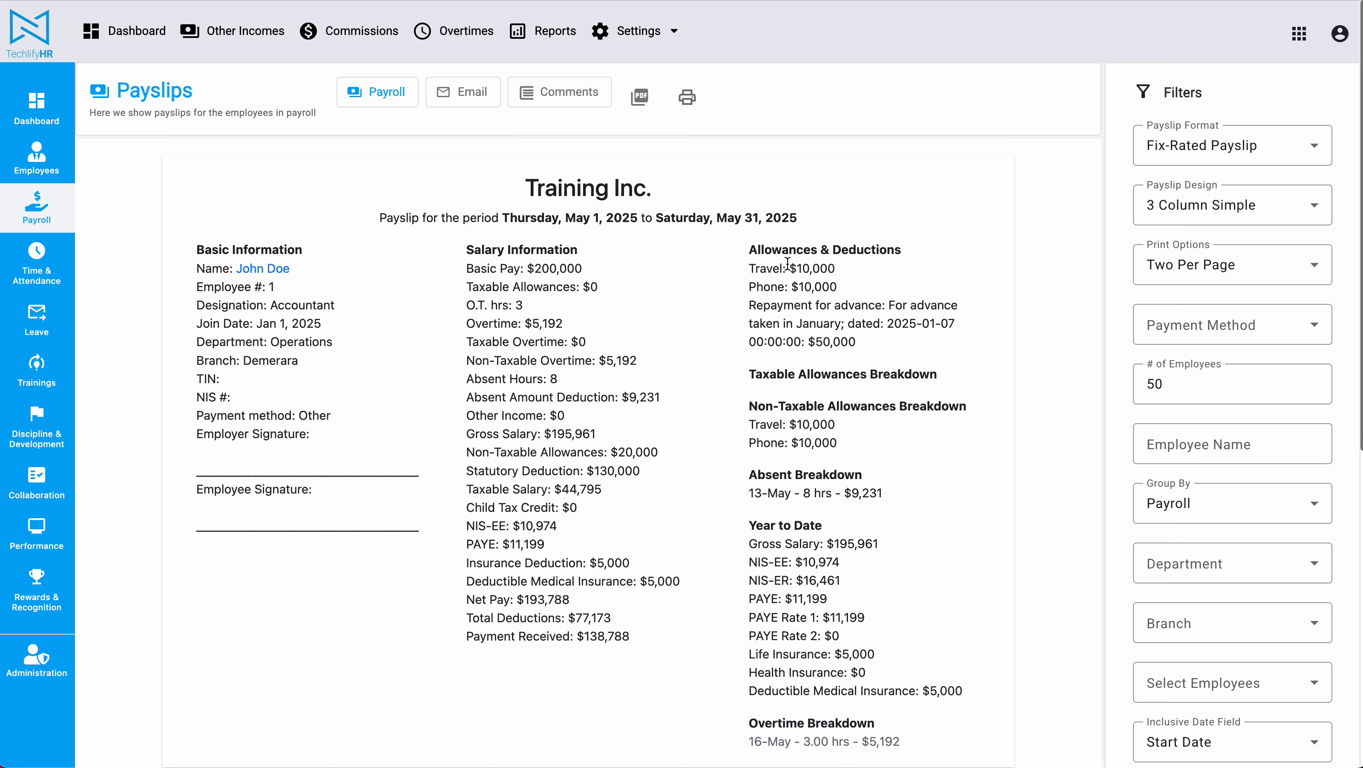
{"action": "key", "text": "super+p"}
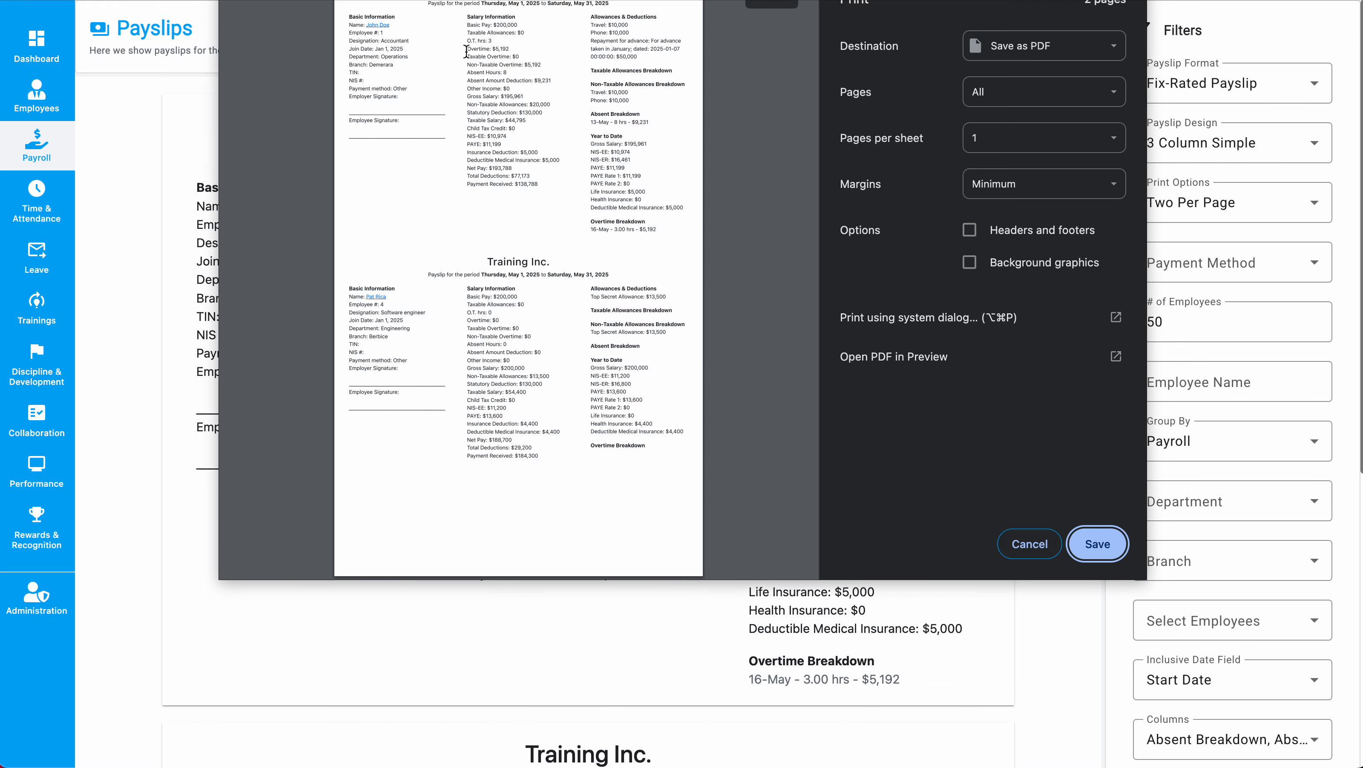
{"action": "left_click", "coordinate": [403, 24]}
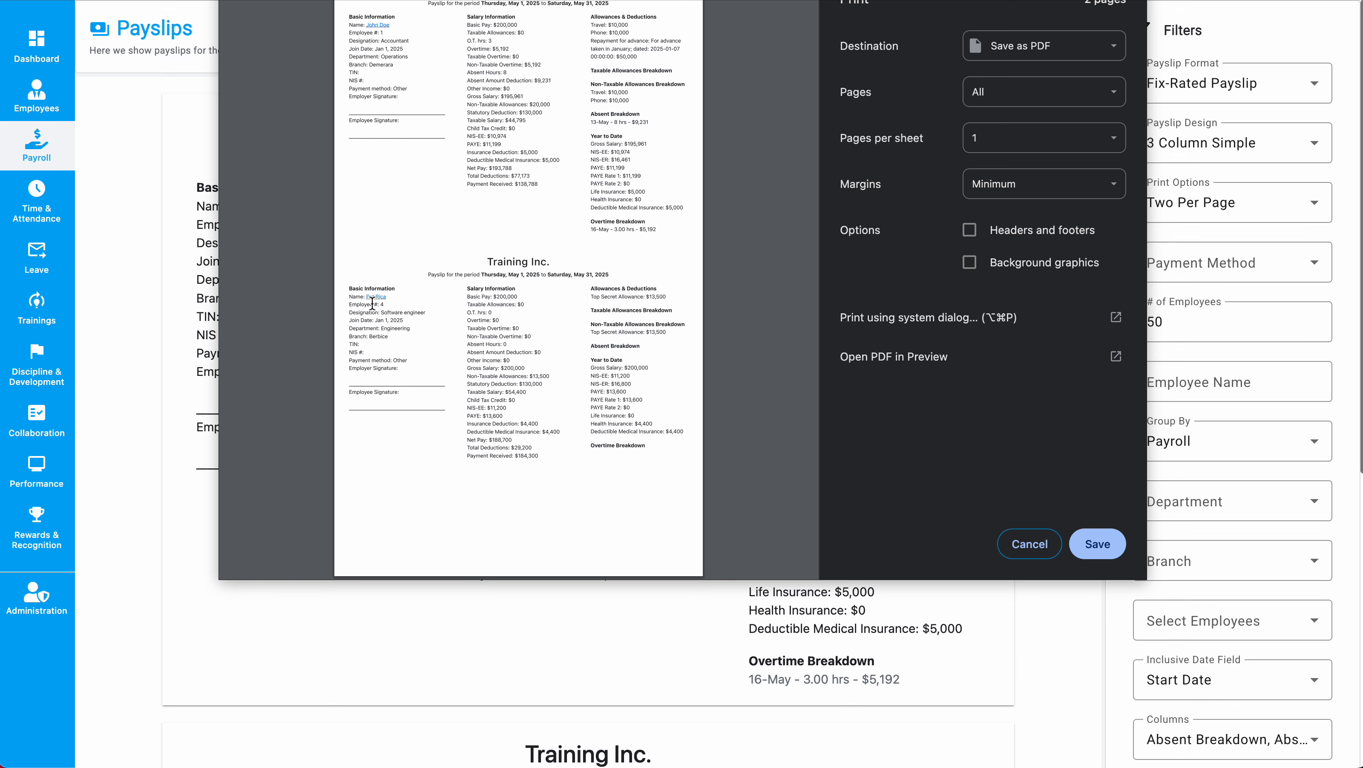
{"action": "left_click", "coordinate": [1029, 543]}
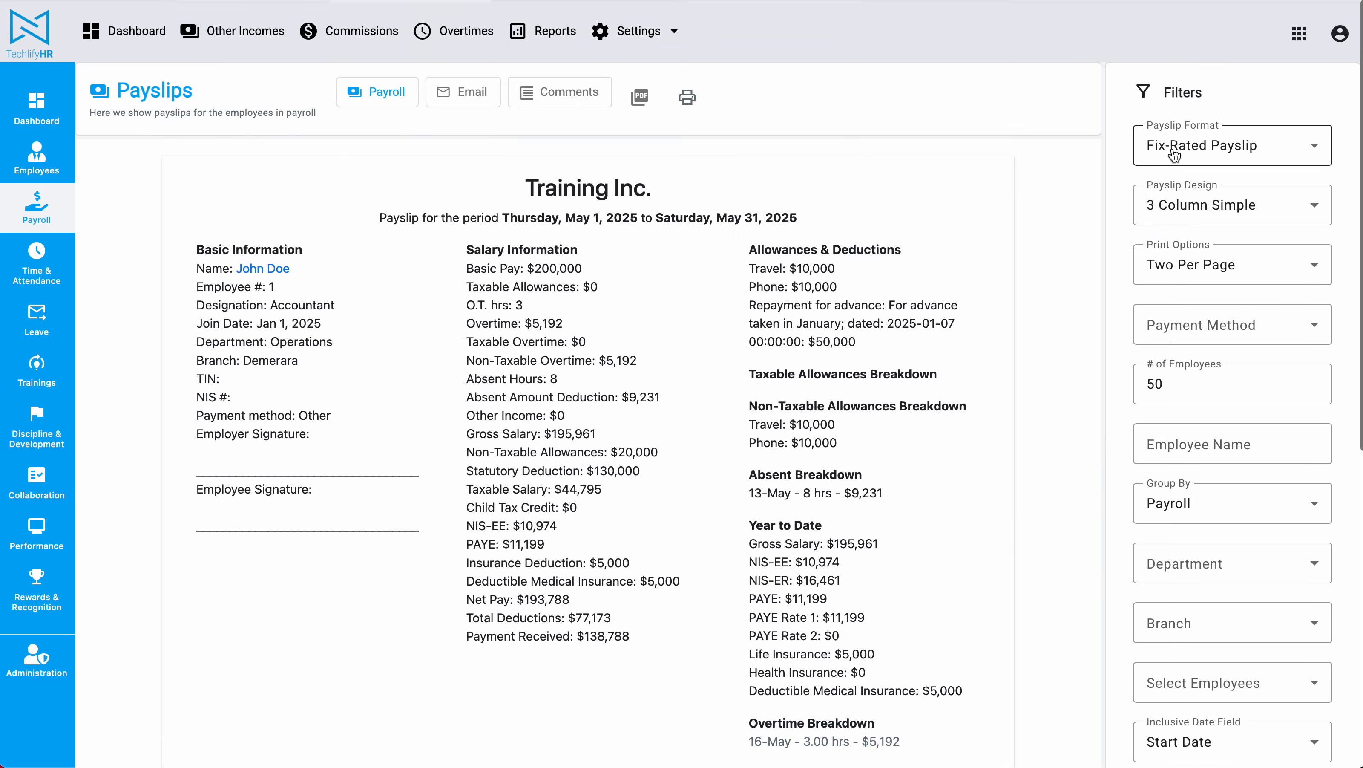
Switch Print Options to One Per Page and confirm each payslip prints on its own page.
{"action": "left_click", "coordinate": [1156, 265]}
{"action": "left_click", "coordinate": [1151, 349]}
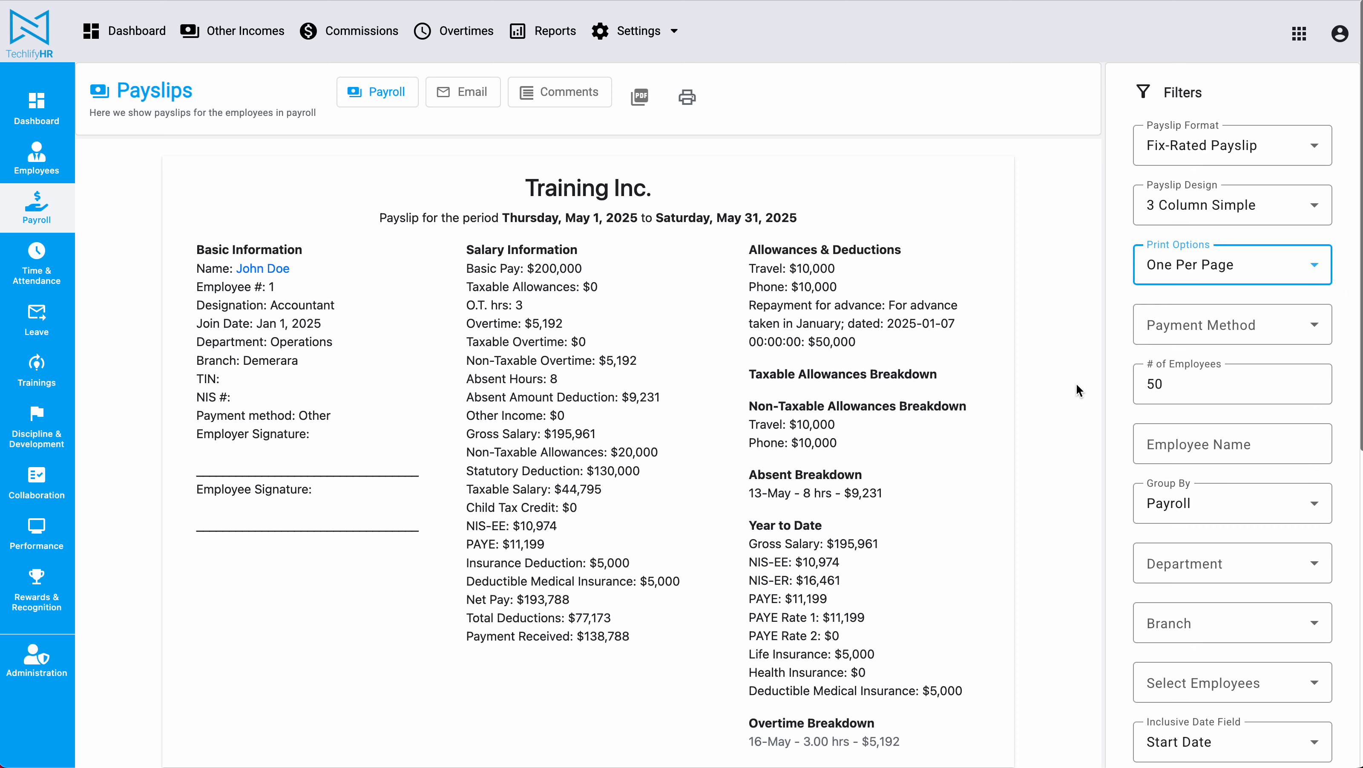
{"action": "scroll", "coordinate": [1076, 378], "scroll_direction": "down", "scroll_amount": 1}
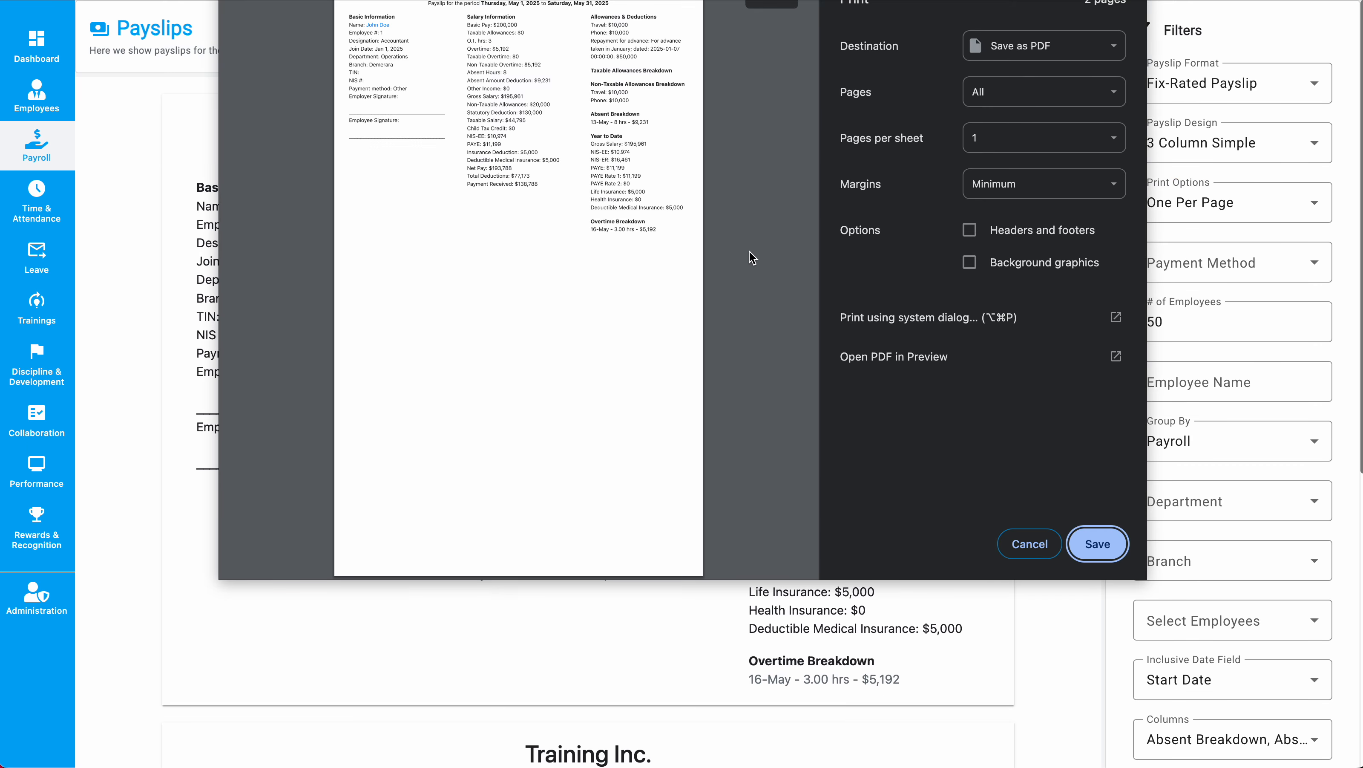
{"action": "scroll", "coordinate": [750, 257], "scroll_direction": "down", "scroll_amount": 10}
{"action": "scroll", "coordinate": [749, 257], "scroll_direction": "up", "scroll_amount": 10}
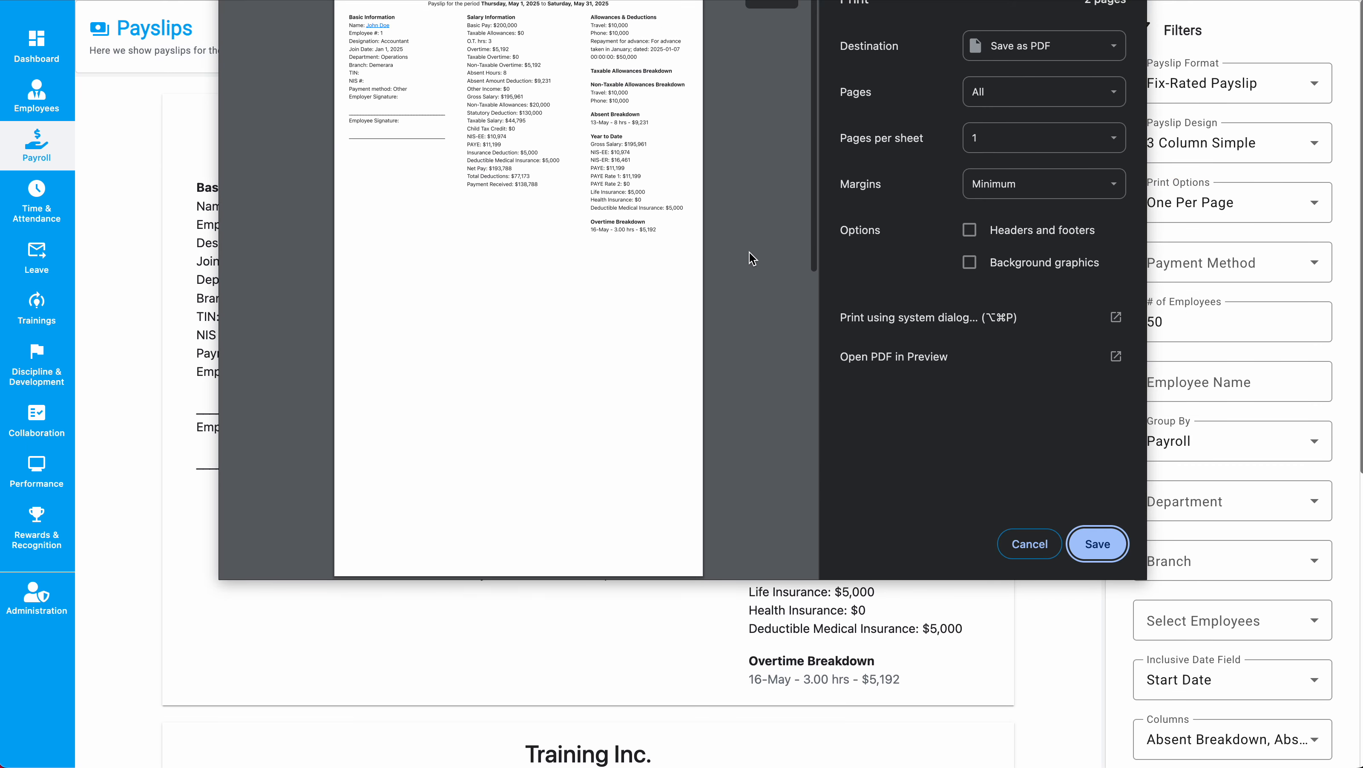
{"action": "left_click", "coordinate": [1029, 544]}
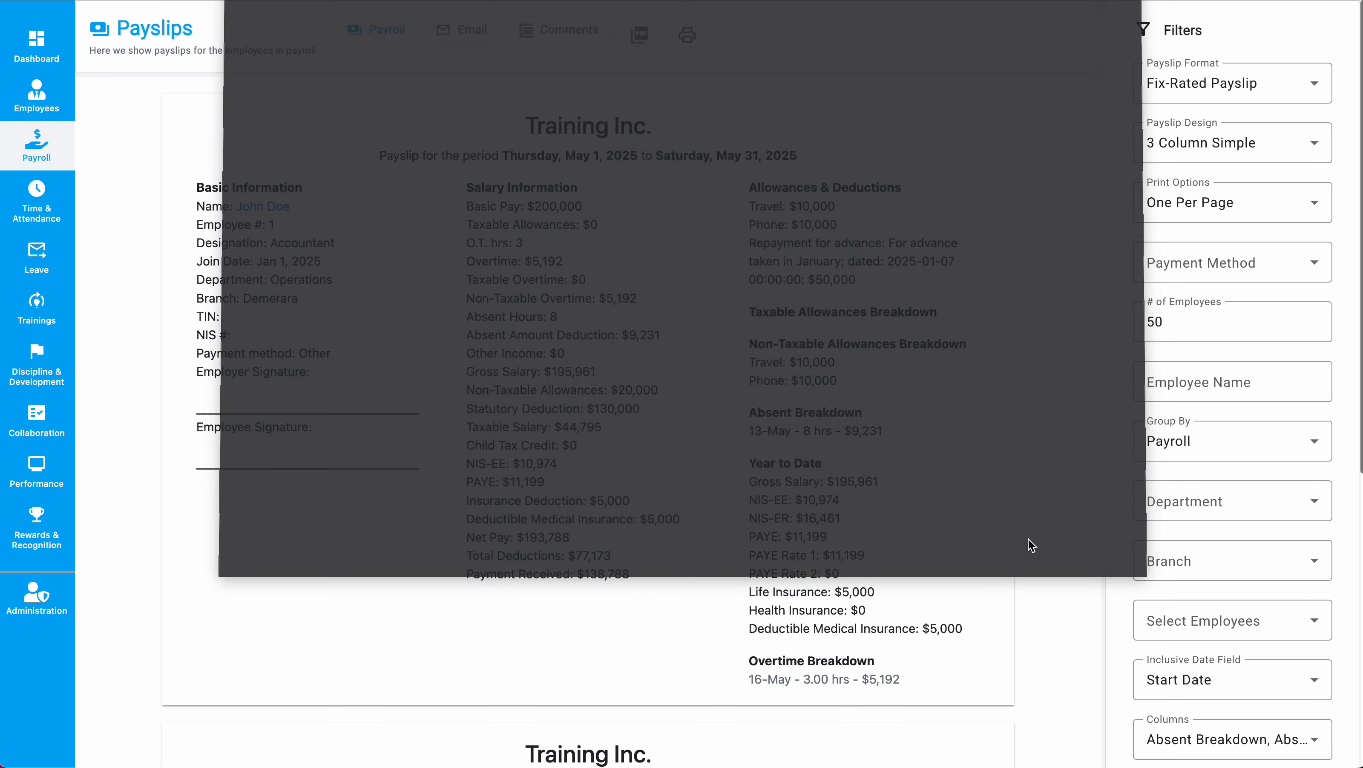
{"action": "left_click", "coordinate": [1206, 265]}
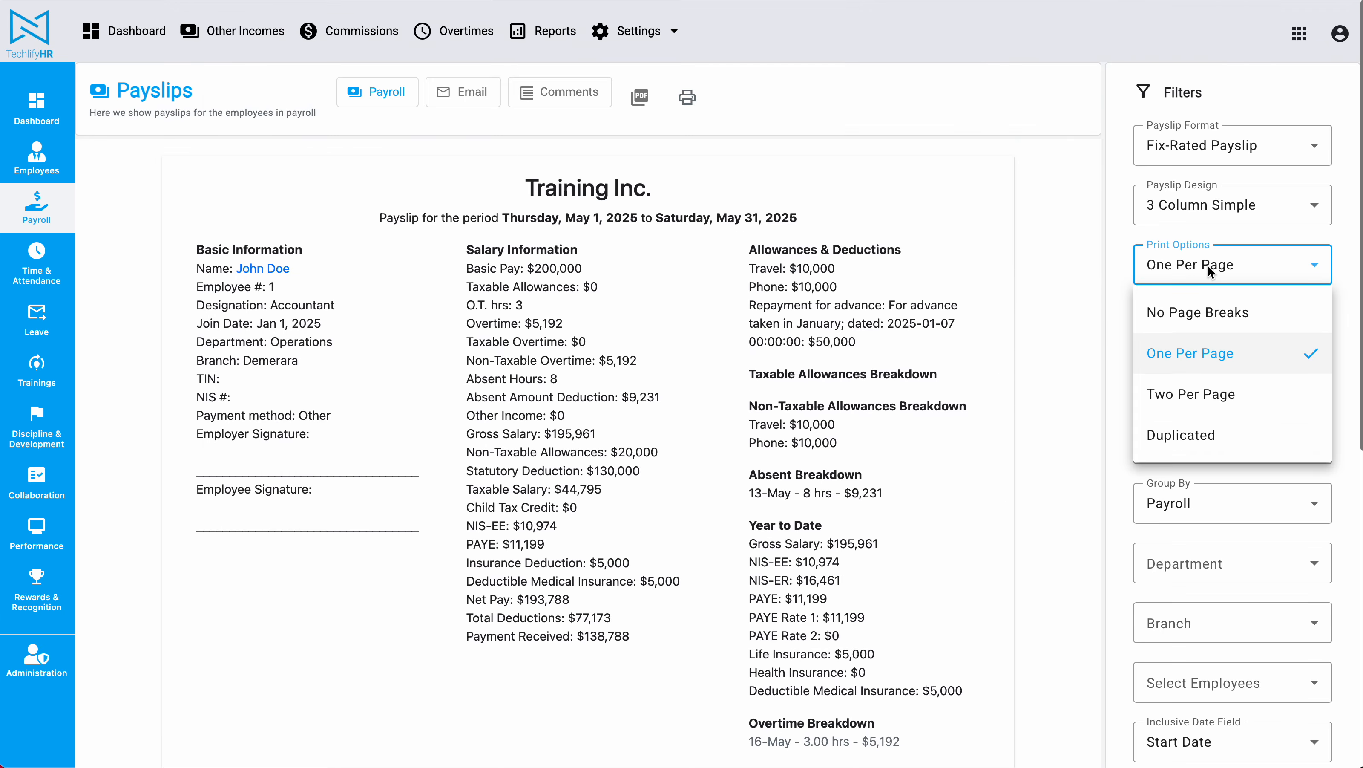
Set Print Options to Duplicated, check the doubled payslip preview, then return to the May payroll list.
{"action": "left_click", "coordinate": [1204, 448]}
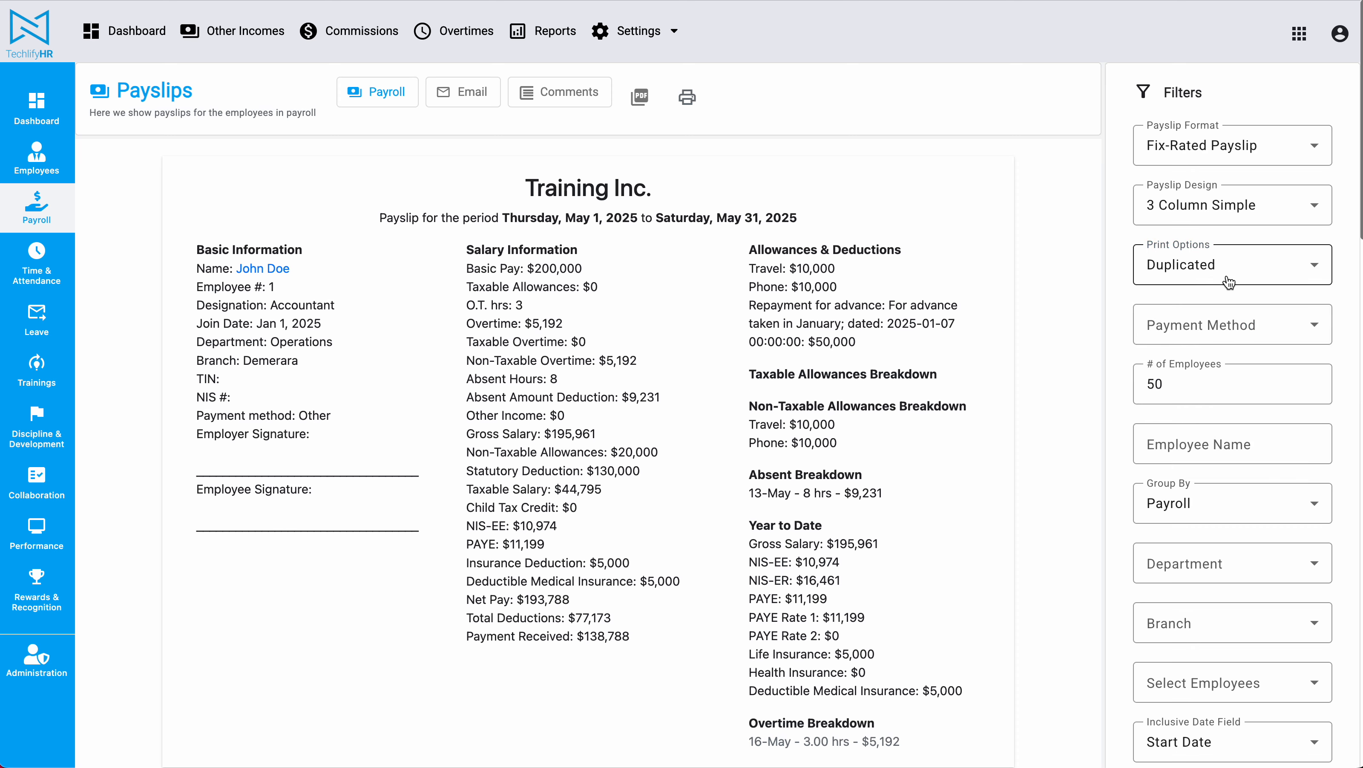
{"action": "left_click", "coordinate": [687, 96]}
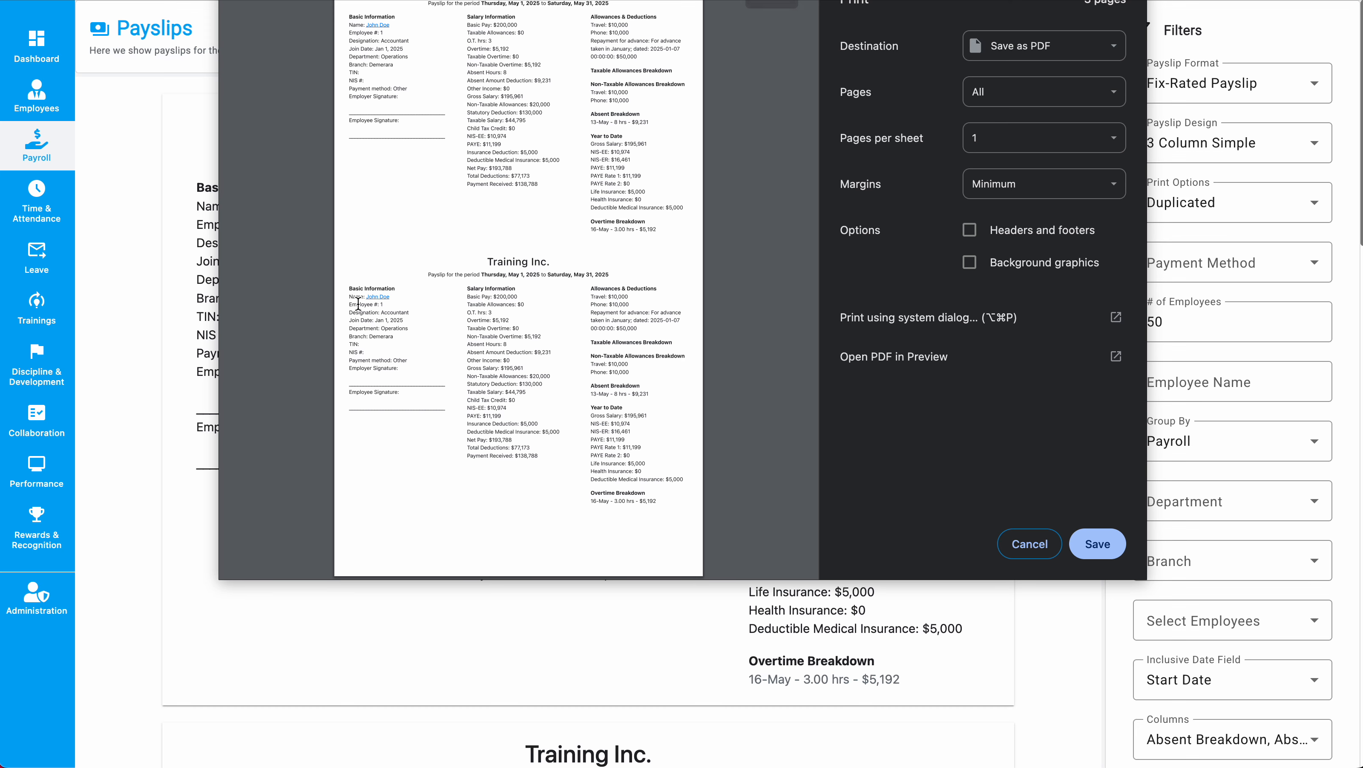
{"action": "left_click_drag", "start_coordinate": [356, 288], "coordinate": [426, 290]}
{"action": "scroll", "coordinate": [426, 296], "scroll_direction": "down", "scroll_amount": 10}
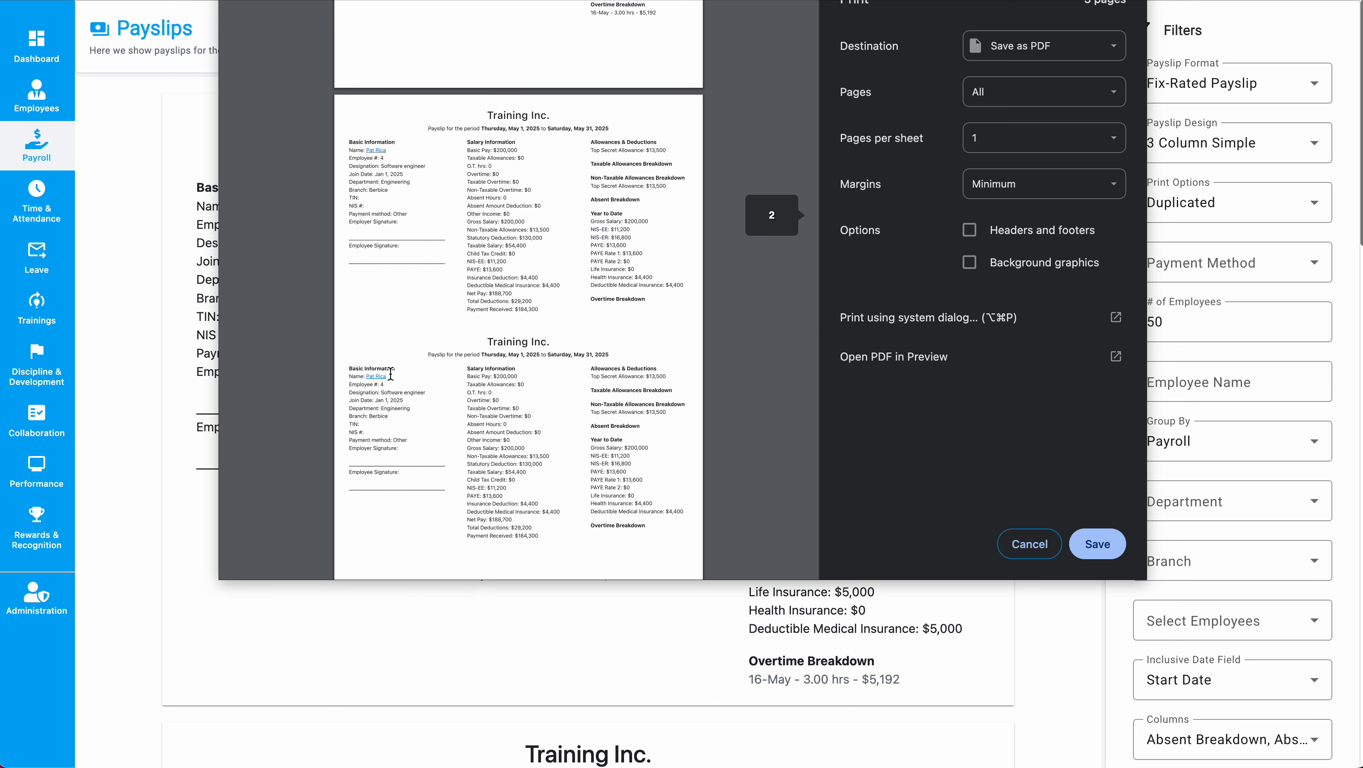
{"action": "scroll", "coordinate": [634, 298], "scroll_direction": "up", "scroll_amount": 5}
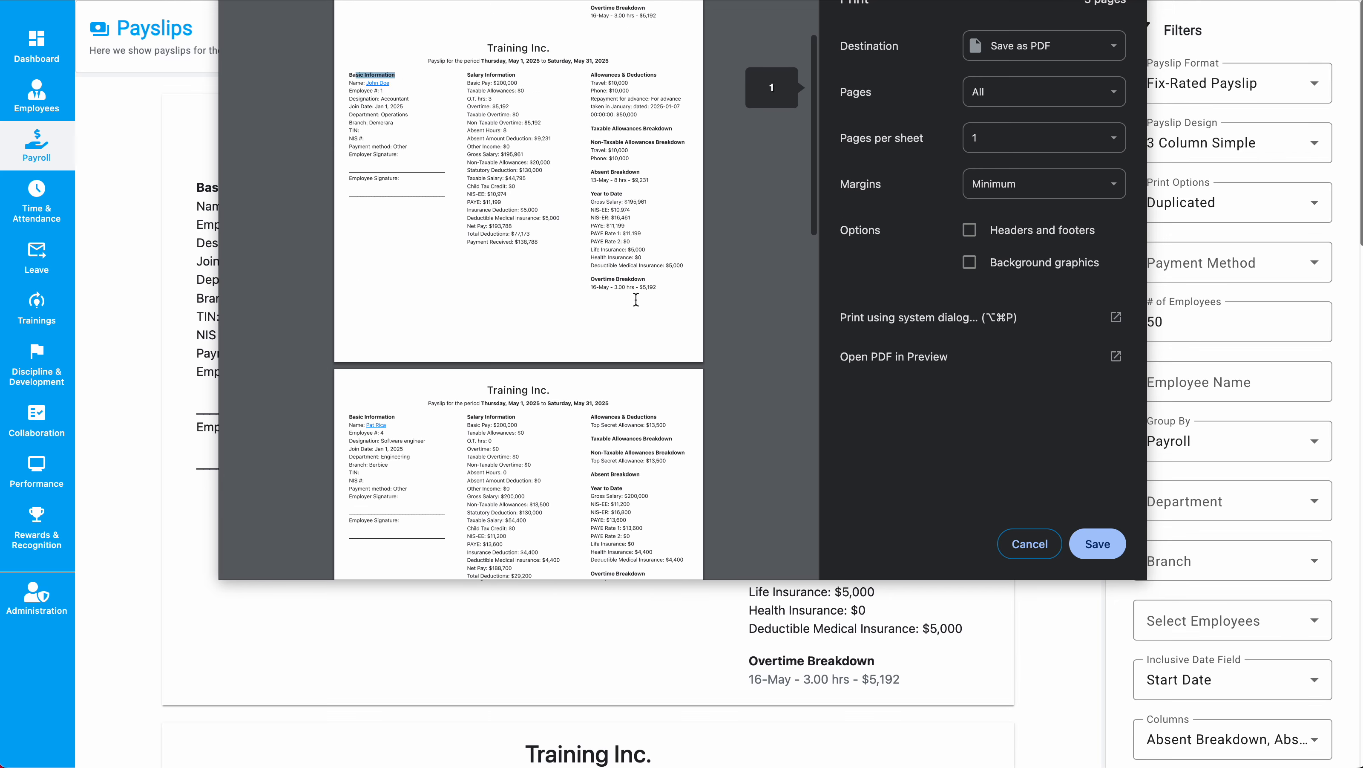
{"action": "left_click", "coordinate": [1029, 543]}
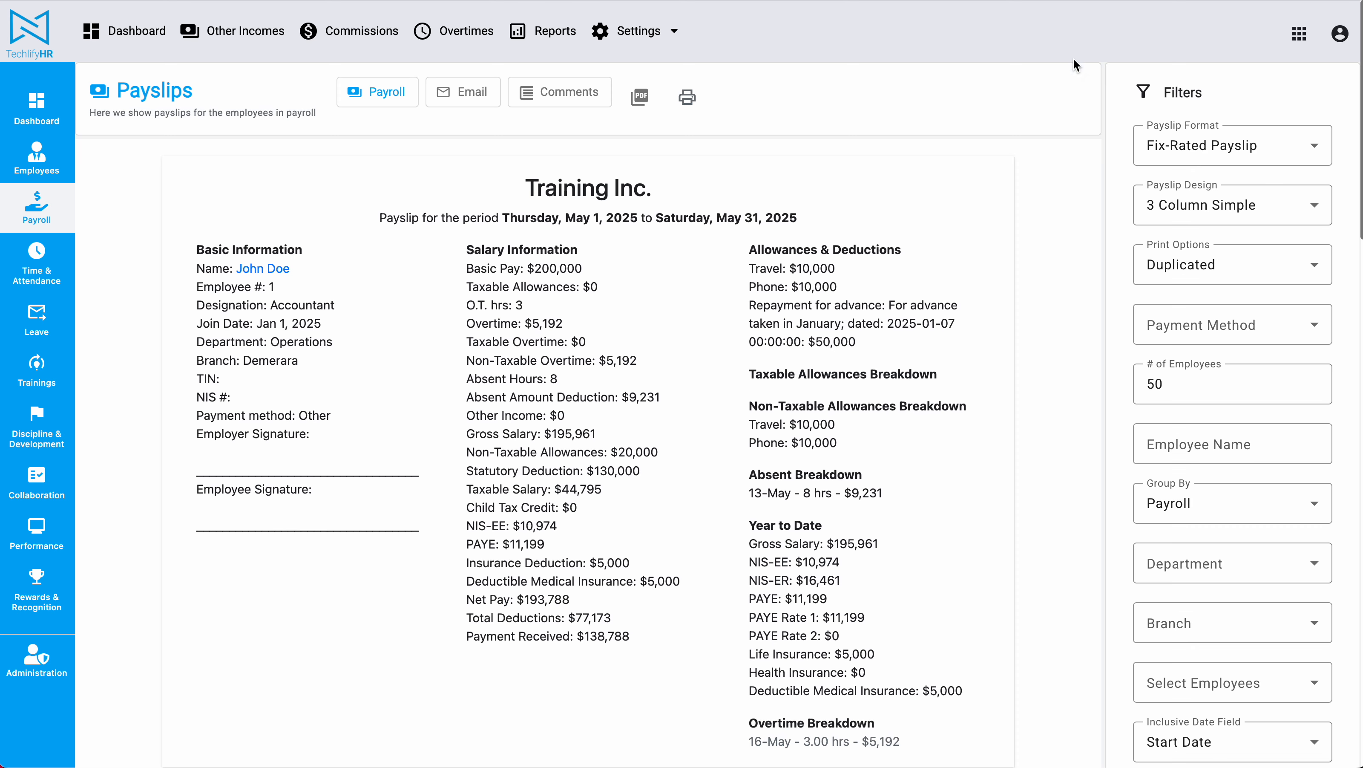
{"action": "left_click", "coordinate": [375, 97]}
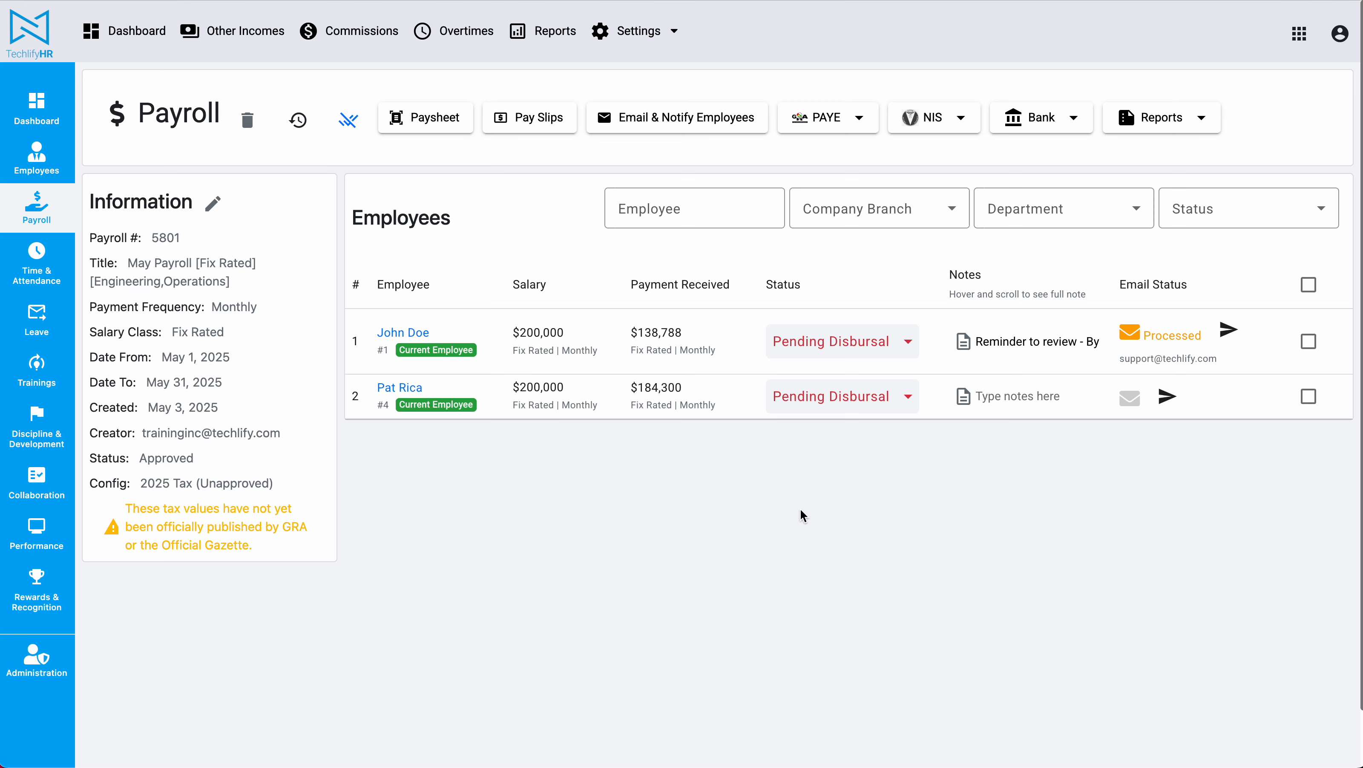
{"action": "left_click_drag", "start_coordinate": [1117, 357], "coordinate": [1232, 357]}
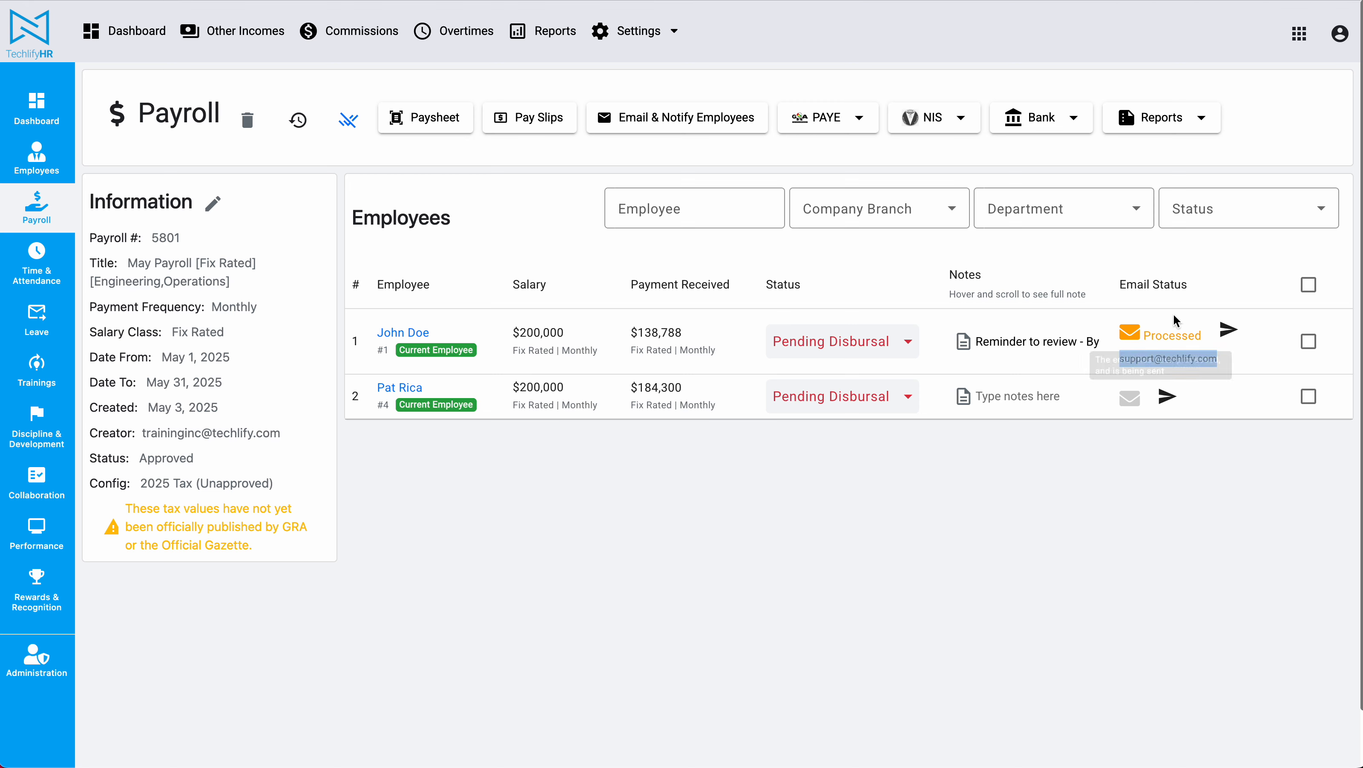